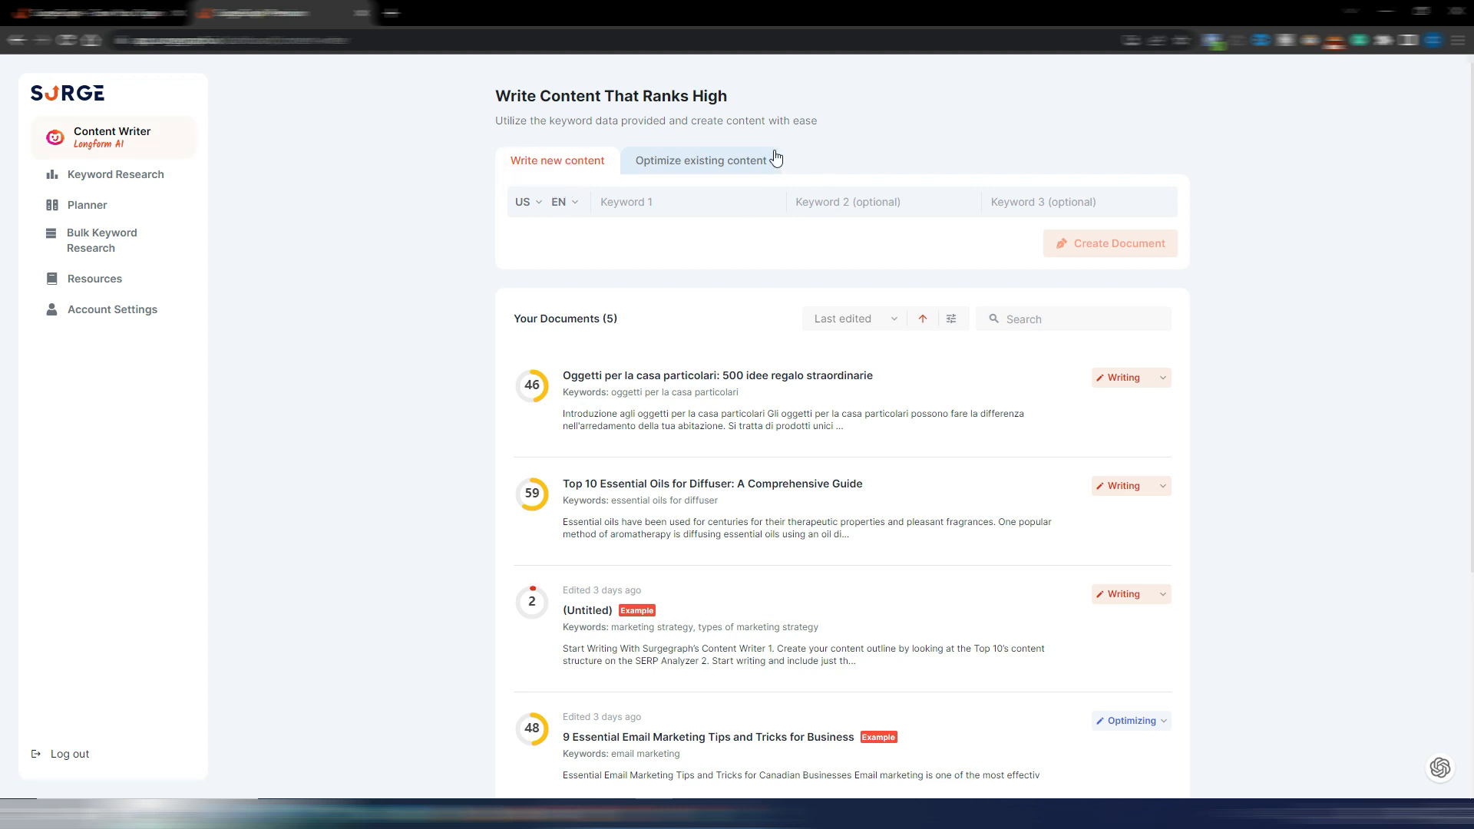
# Review the form for optimizing existing content and the language and location choices for writing new content.
pyautogui.click(721, 163)
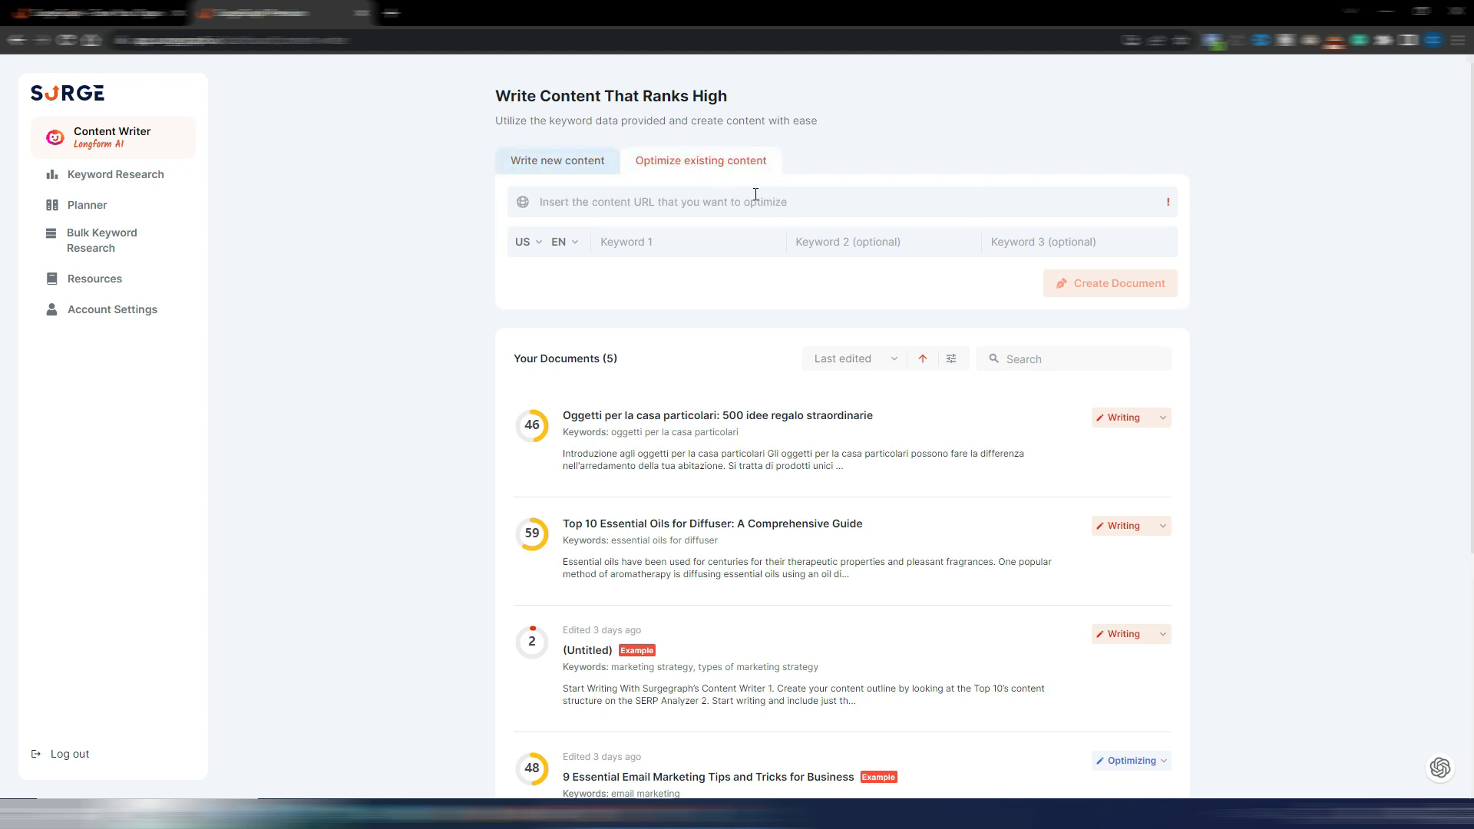
pyautogui.click(546, 163)
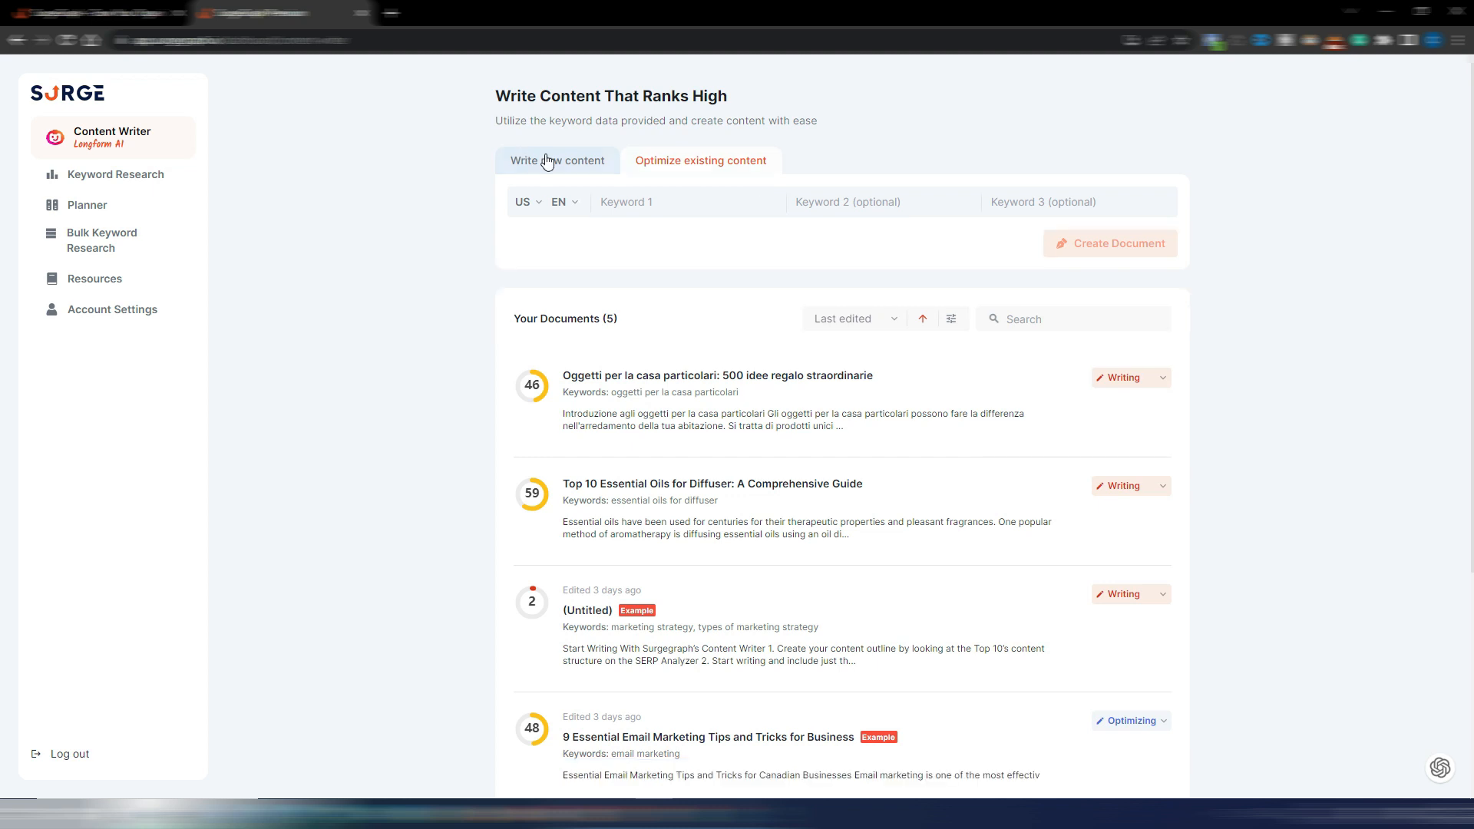
pyautogui.click(573, 202)
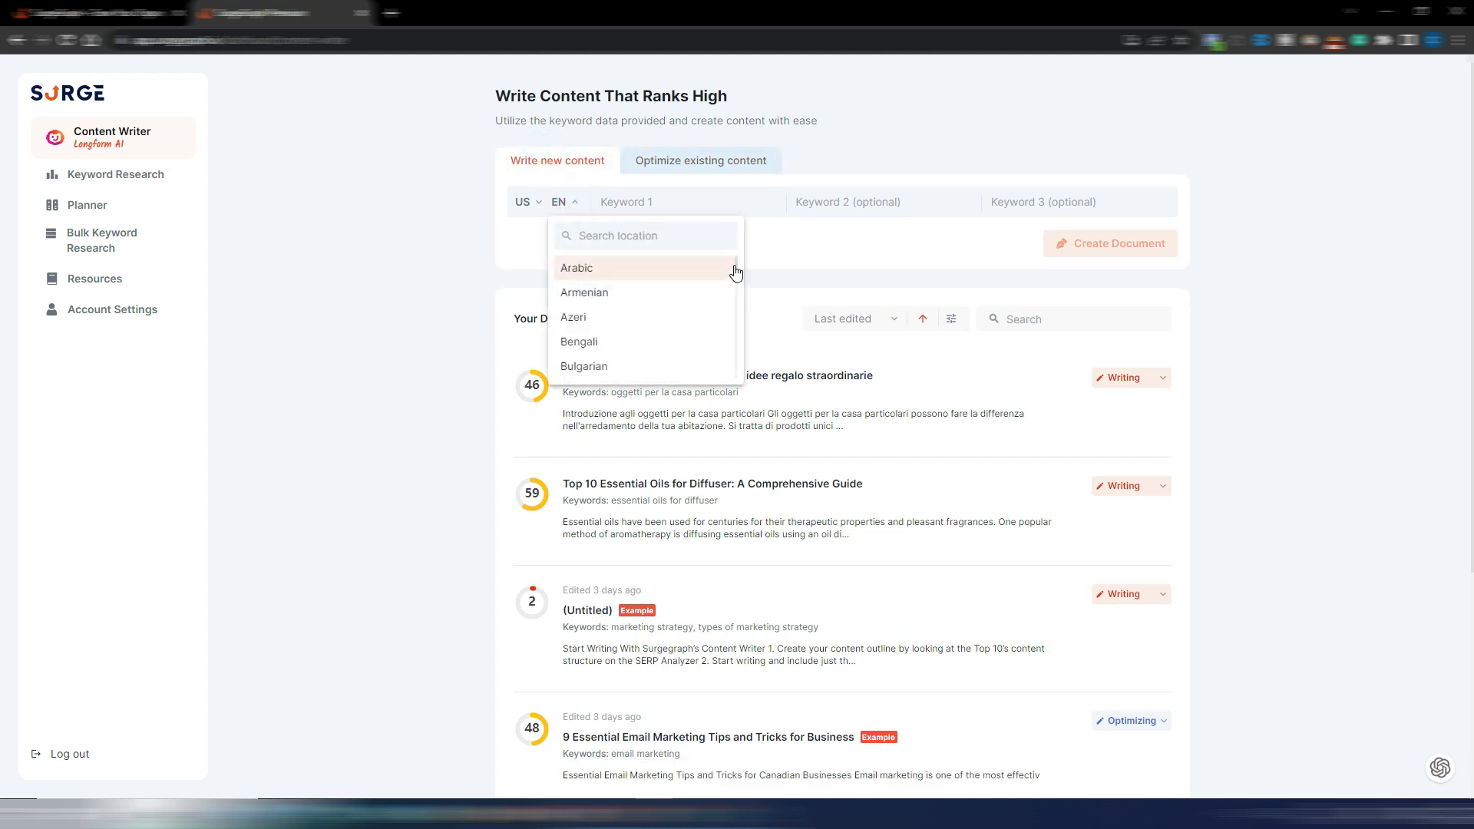
pyautogui.moveTo(737, 265)
pyautogui.mouseDown()
pyautogui.moveTo(735, 344)
pyautogui.moveTo(741, 261)
pyautogui.mouseUp()
pyautogui.click(470, 270)
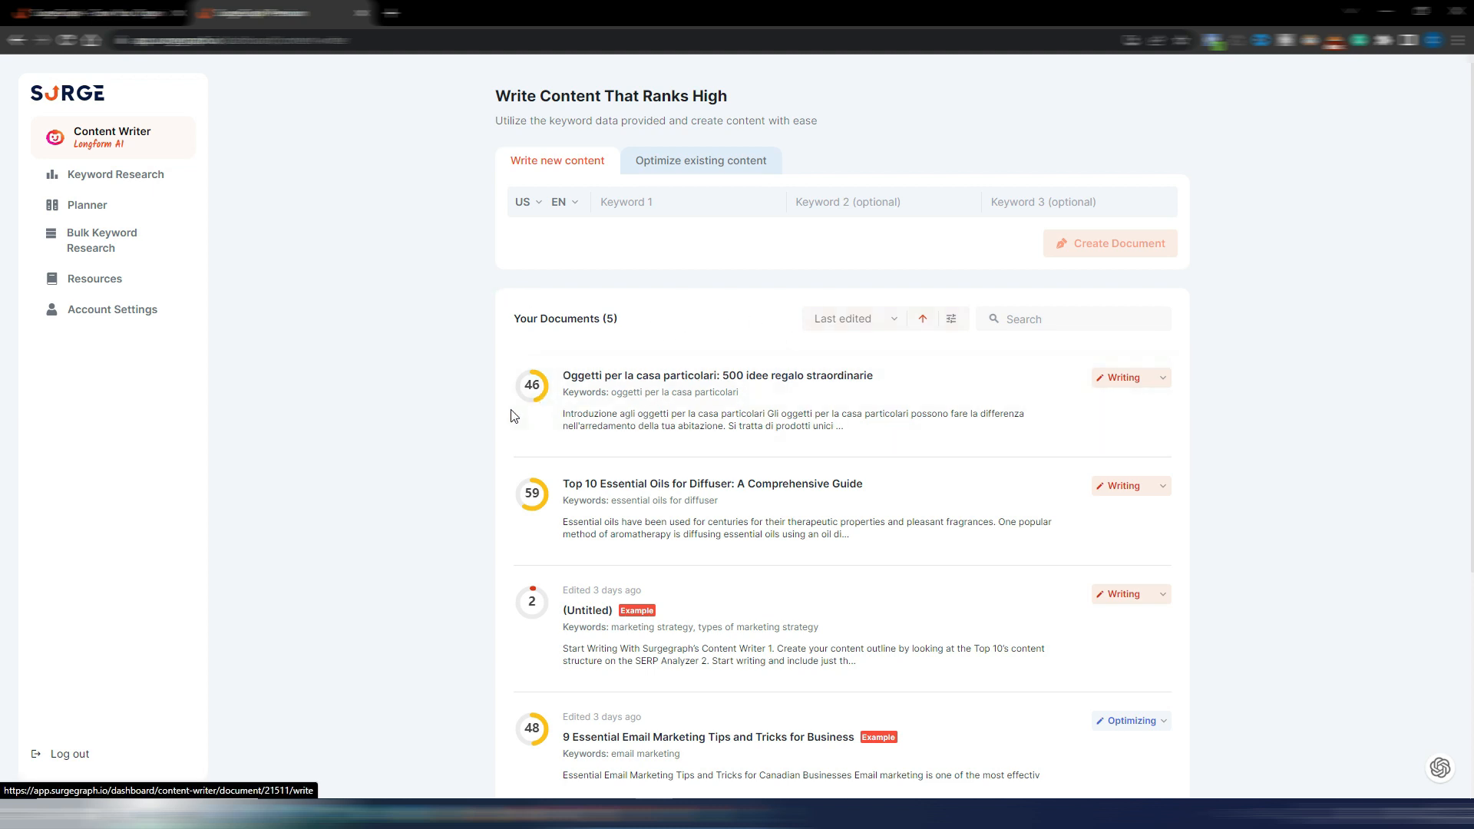
pyautogui.click(530, 203)
pyautogui.moveTo(700, 267); pyautogui.dragTo(696, 225)
pyautogui.click(359, 330)
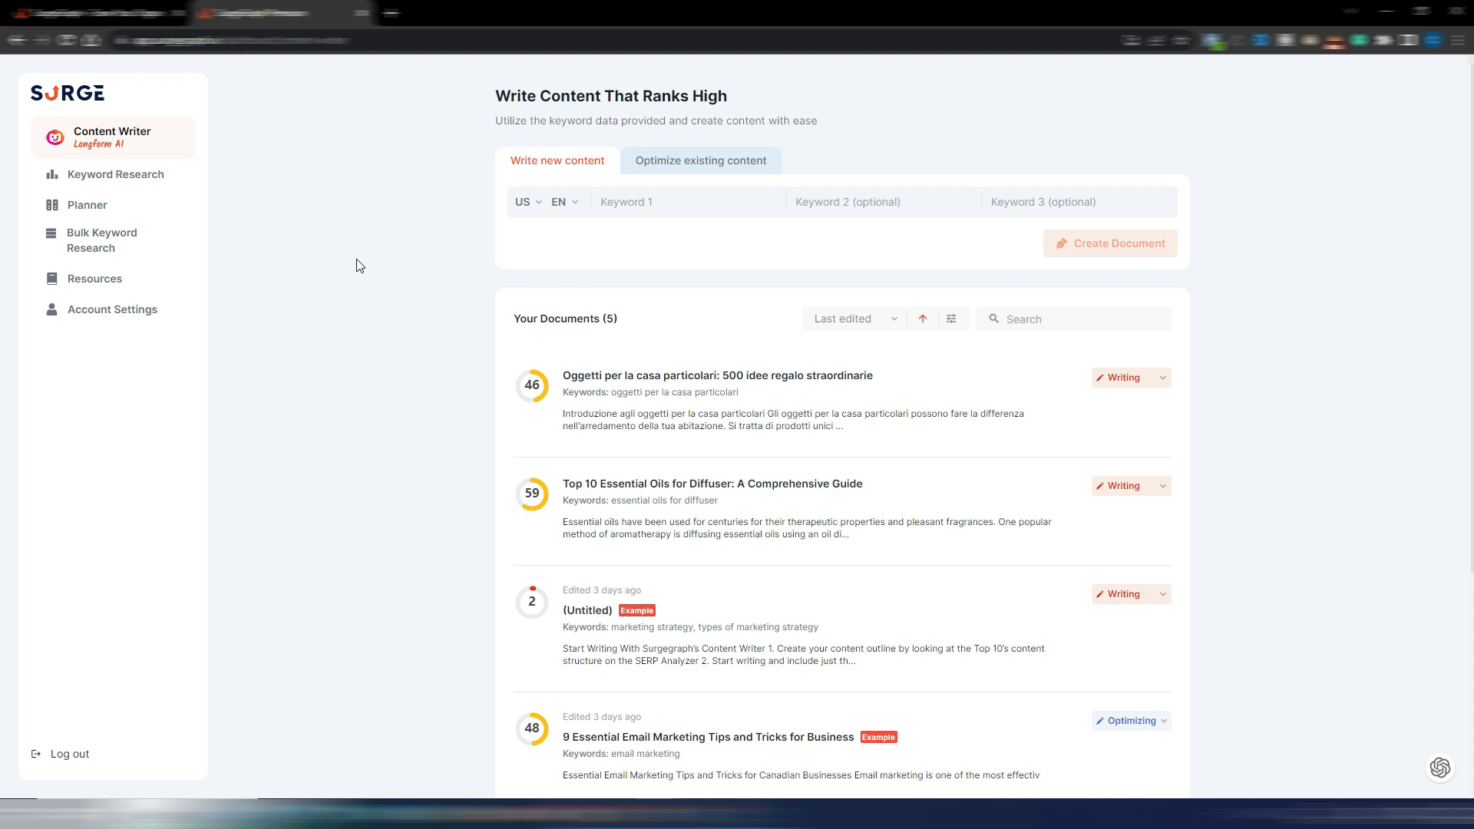
# Open the keyword research results of the earlier "aromatherapy" search.
pyautogui.click(100, 175)
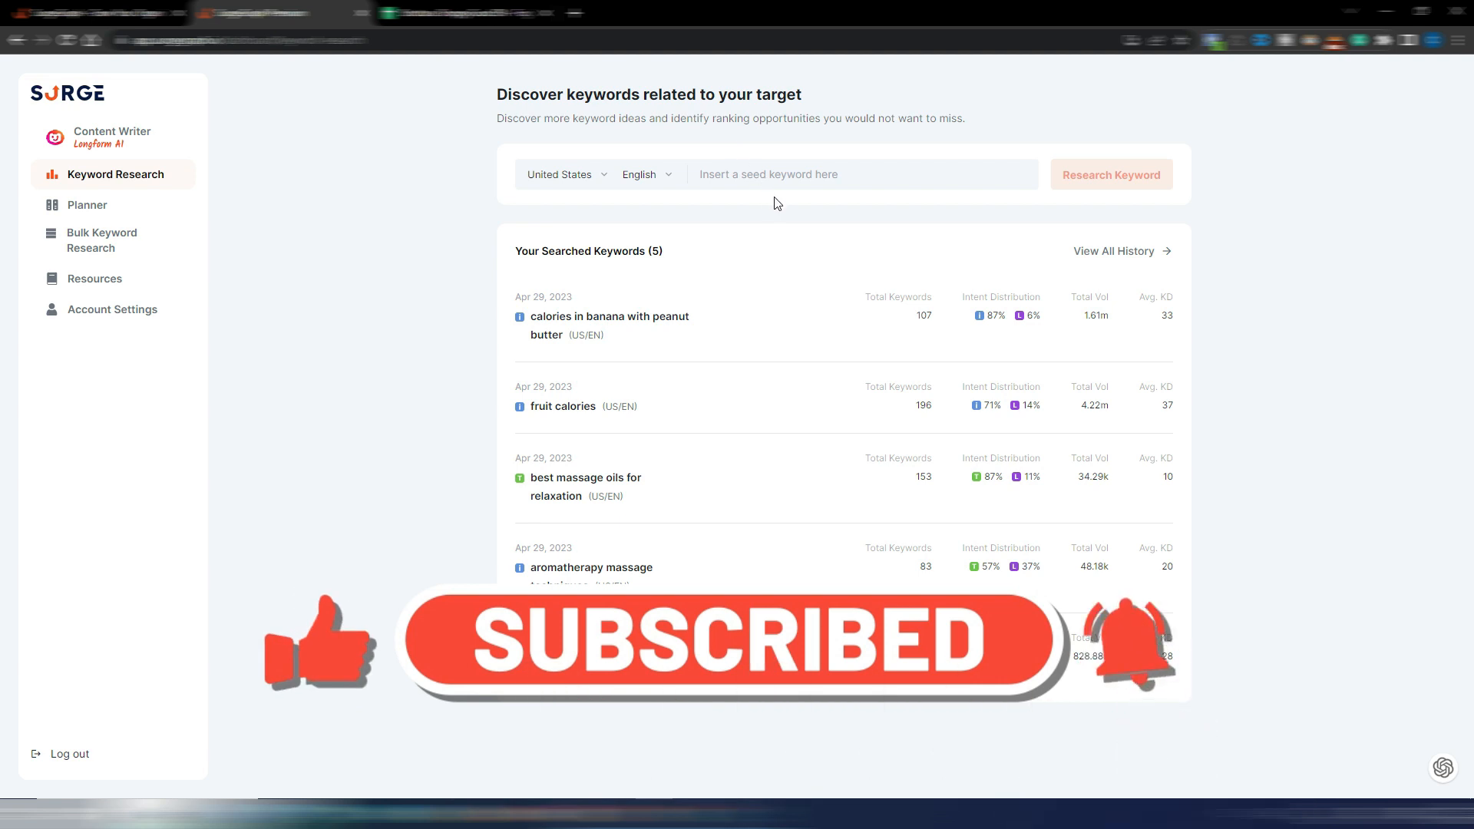
pyautogui.click(738, 178)
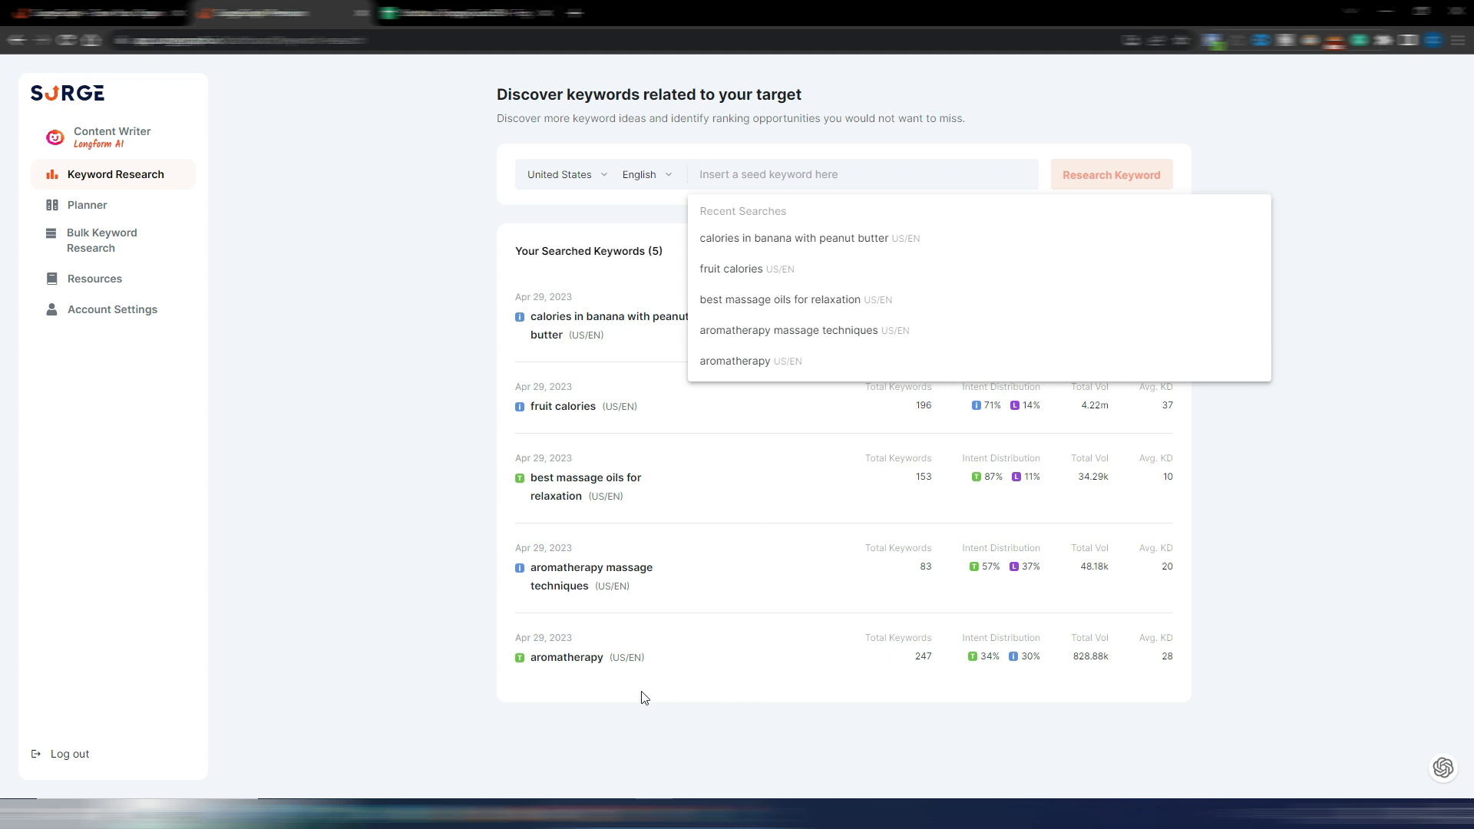
pyautogui.click(574, 660)
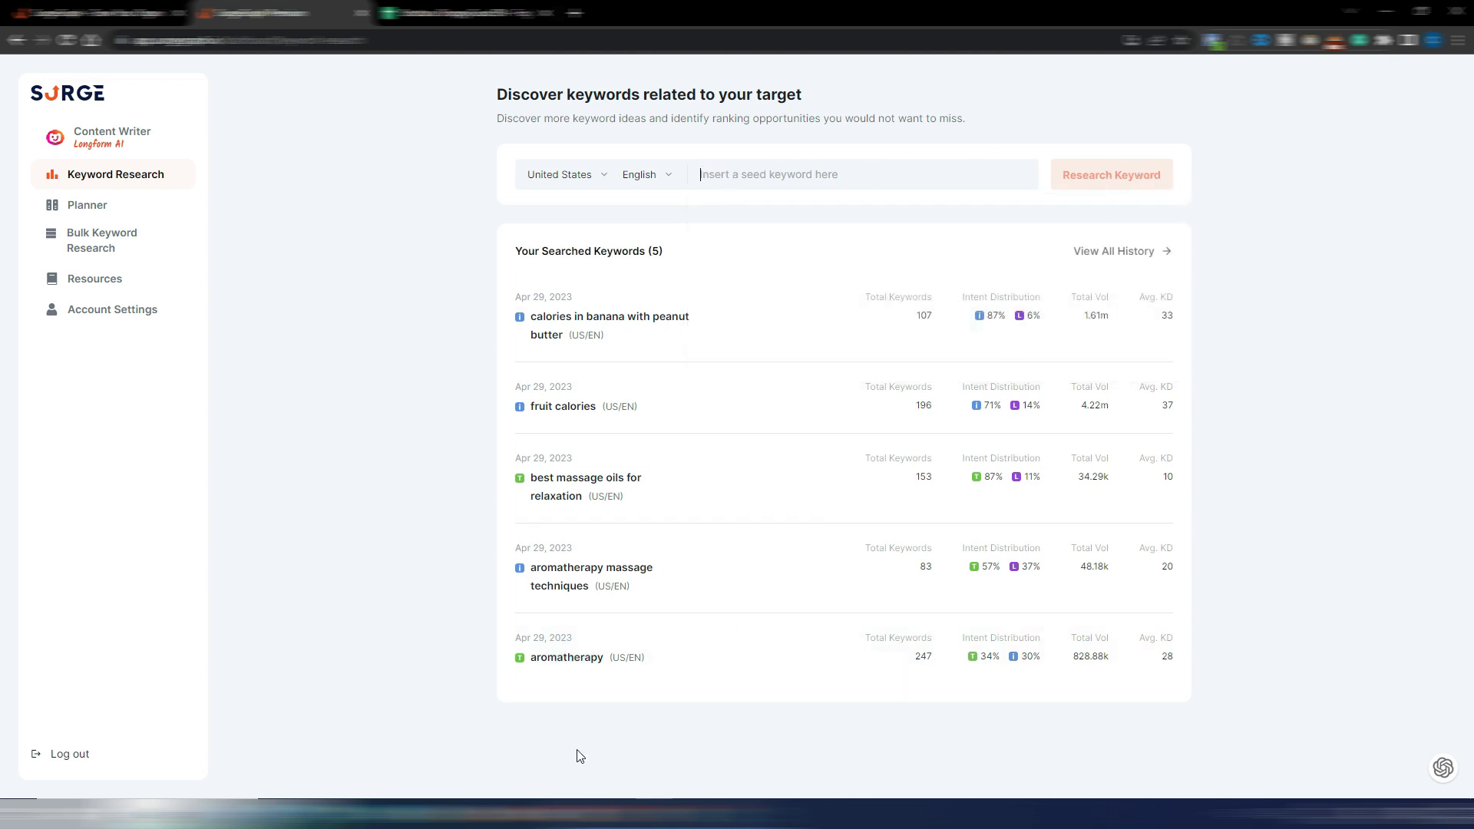
pyautogui.click(572, 658)
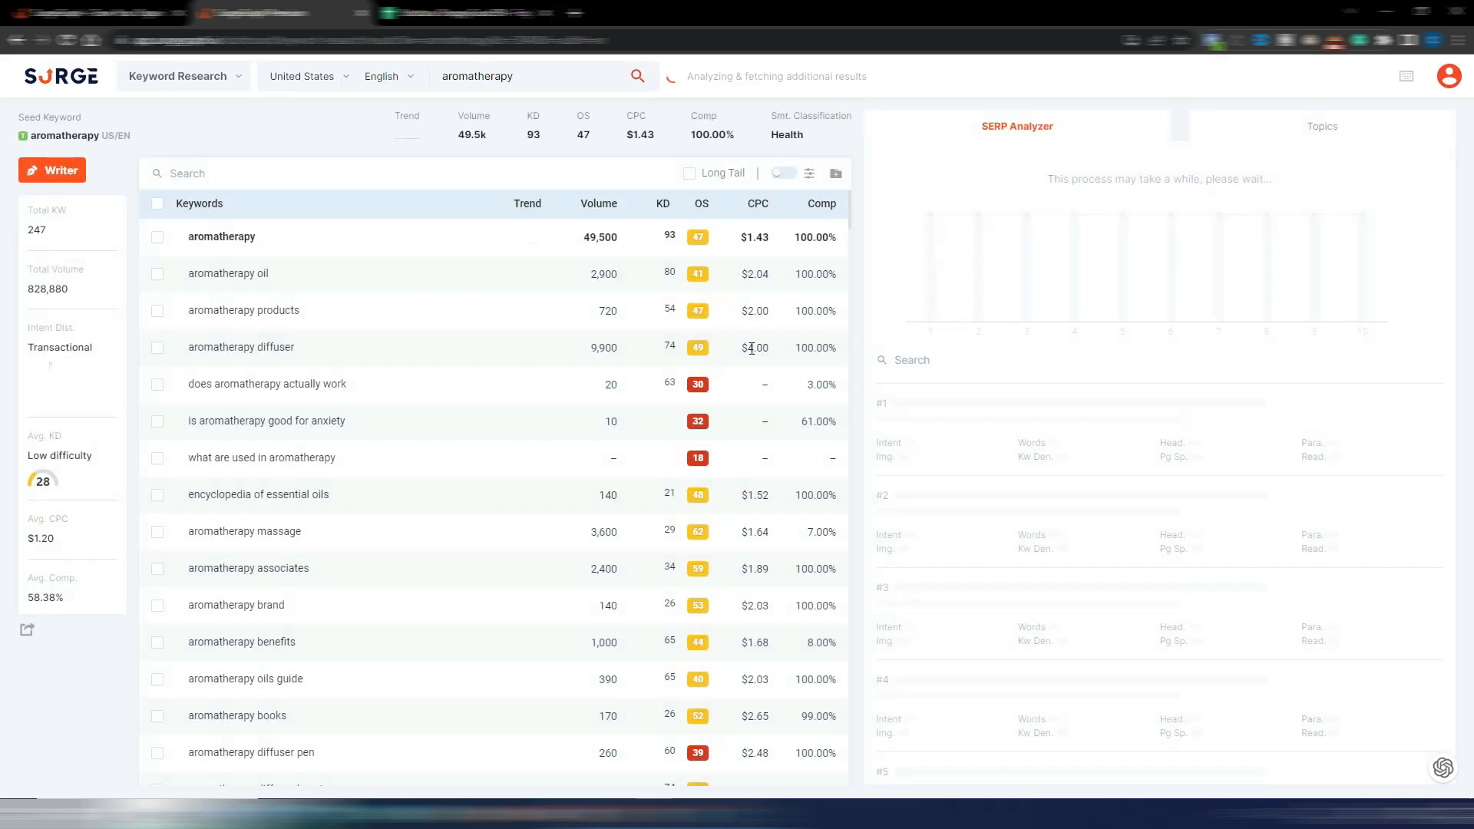
# Sort the aromatherapy keywords by keyword difficulty, lowest first, and look through the list.
pyautogui.moveTo(345, 230)
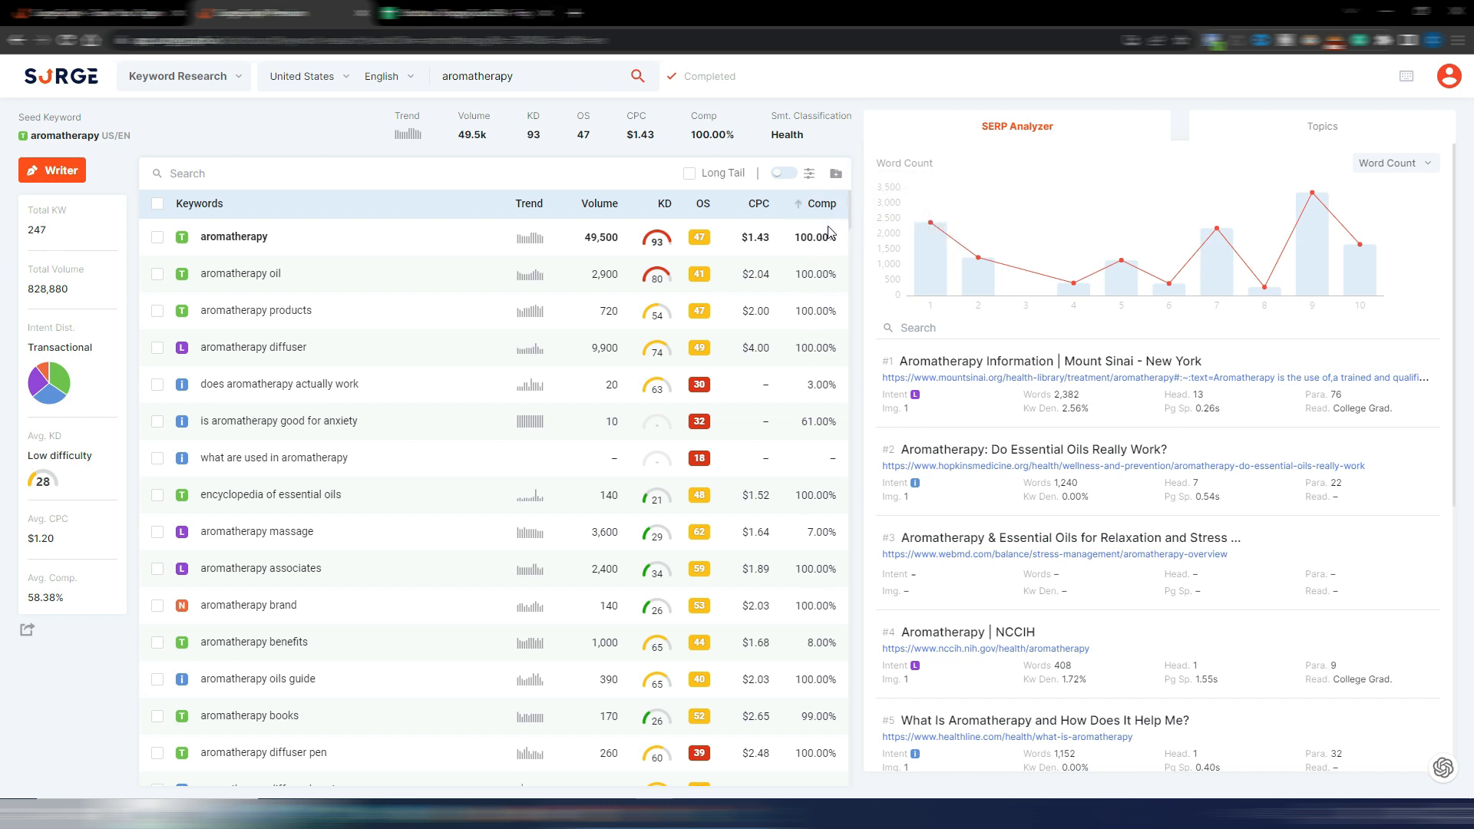
pyautogui.click(770, 202)
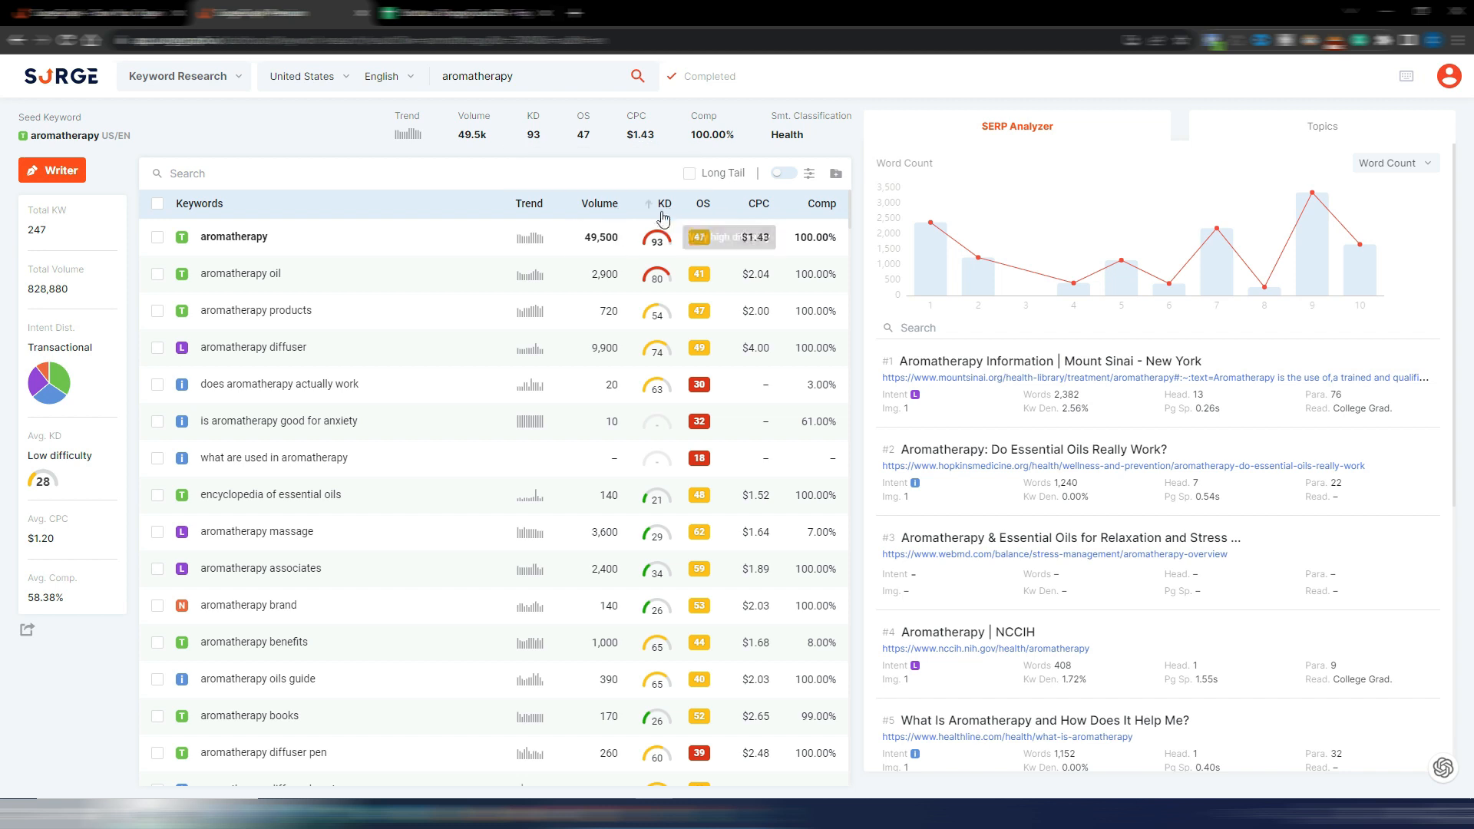
pyautogui.moveTo(666, 211)
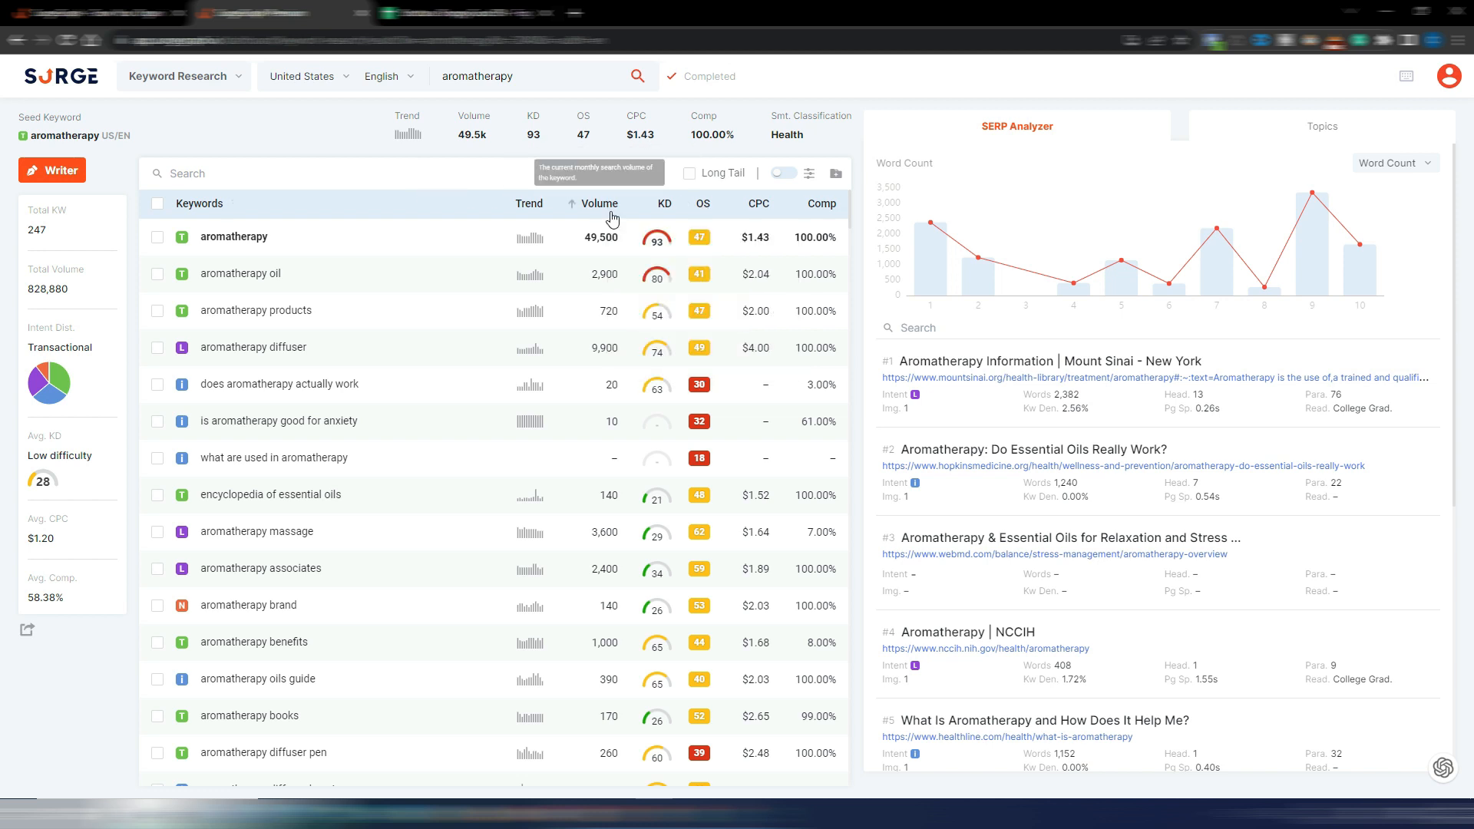
pyautogui.click(665, 203)
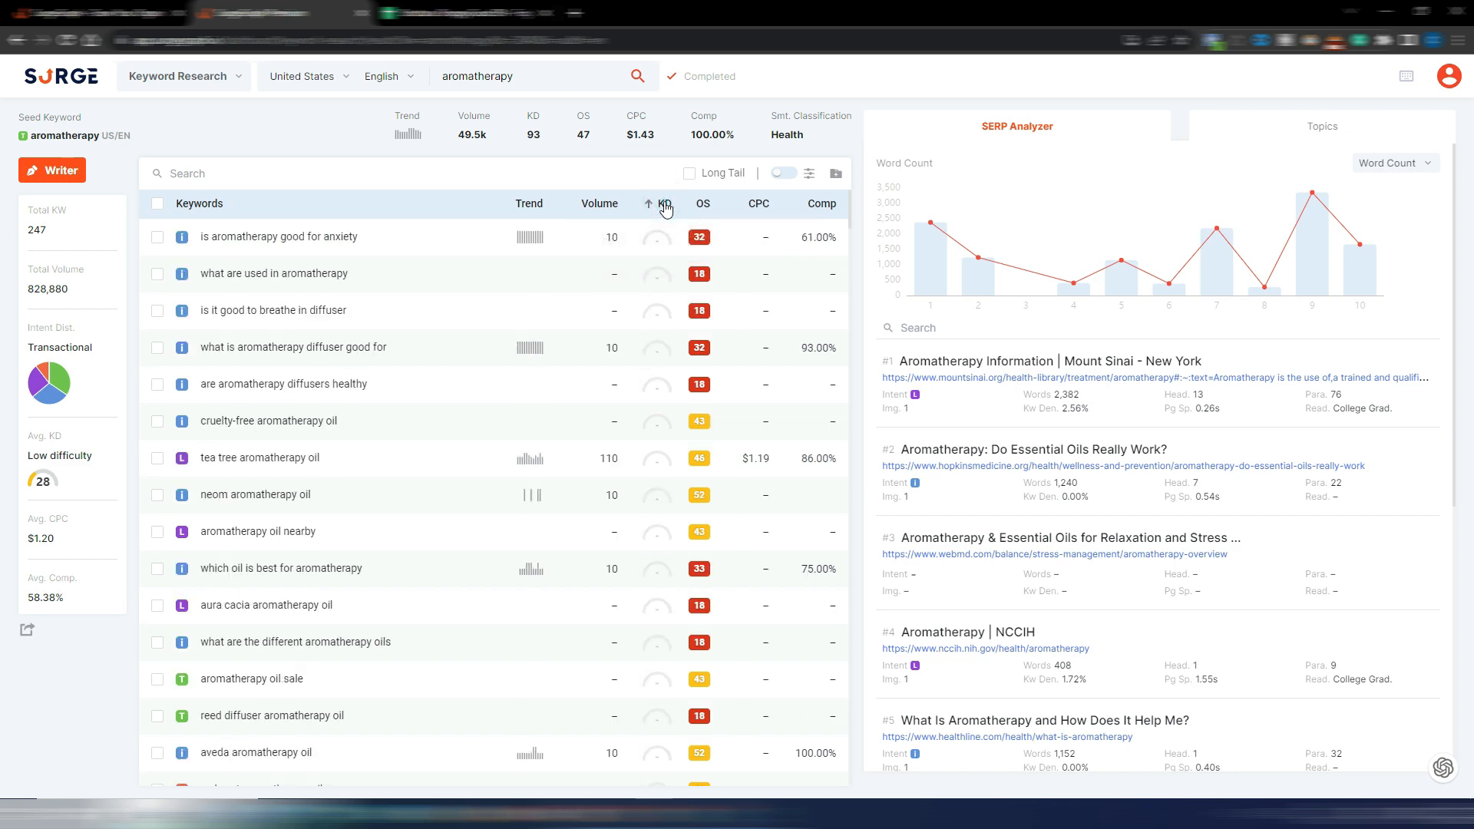
pyautogui.scroll(-15, 665, 343)
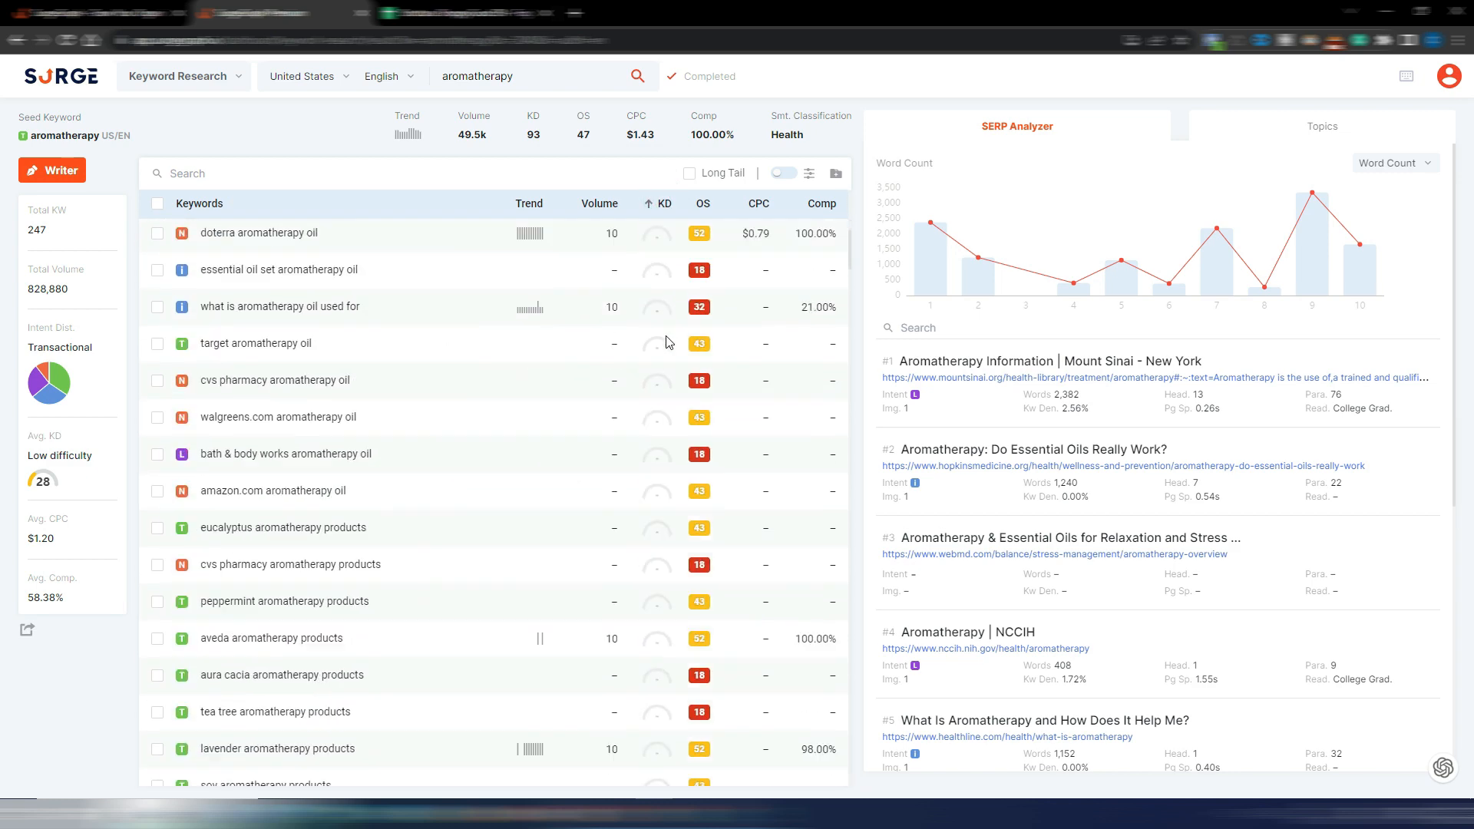
pyautogui.scroll(-10, 669, 338)
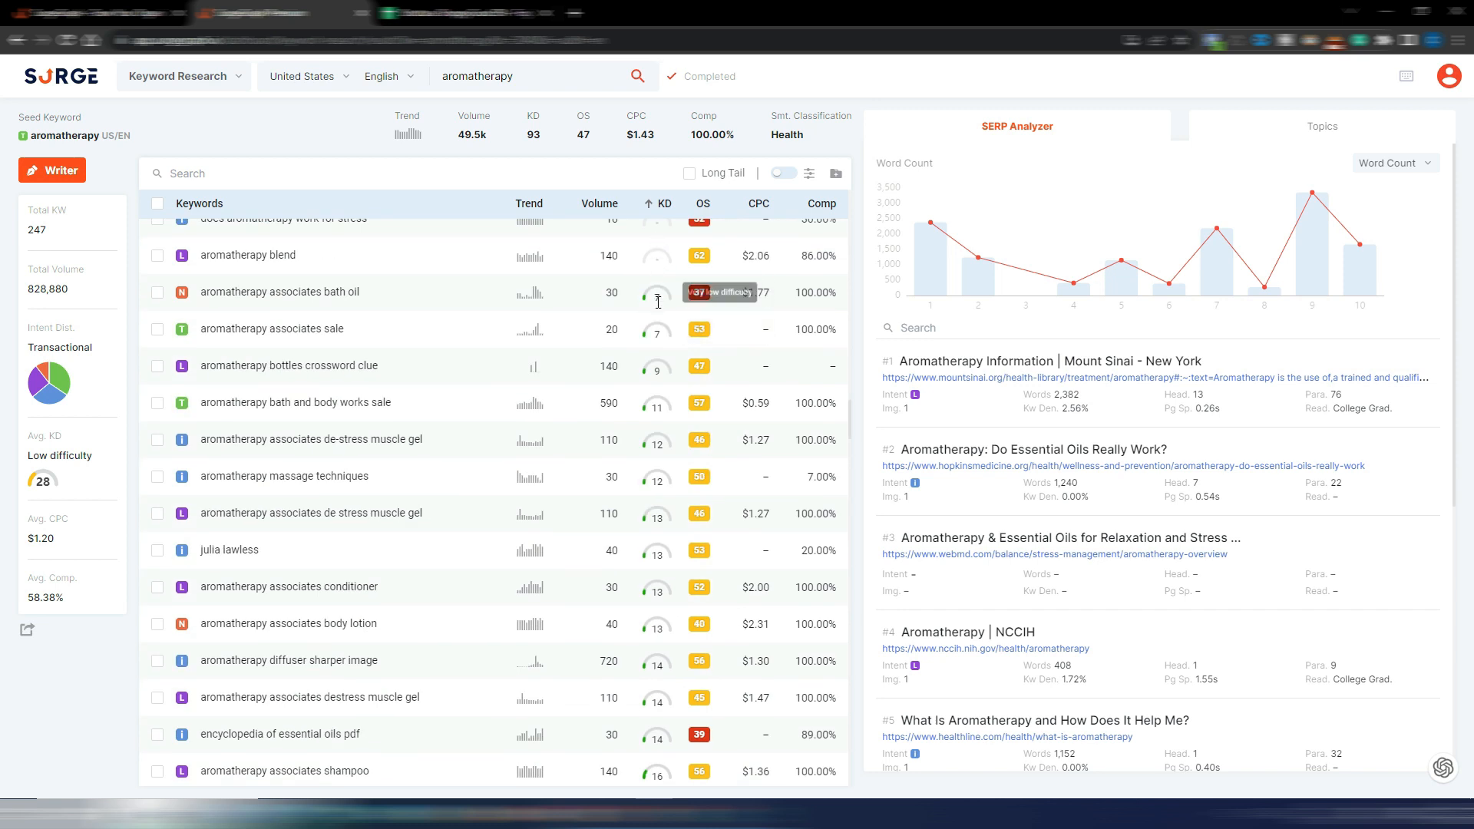
pyautogui.scroll(10, 664, 384)
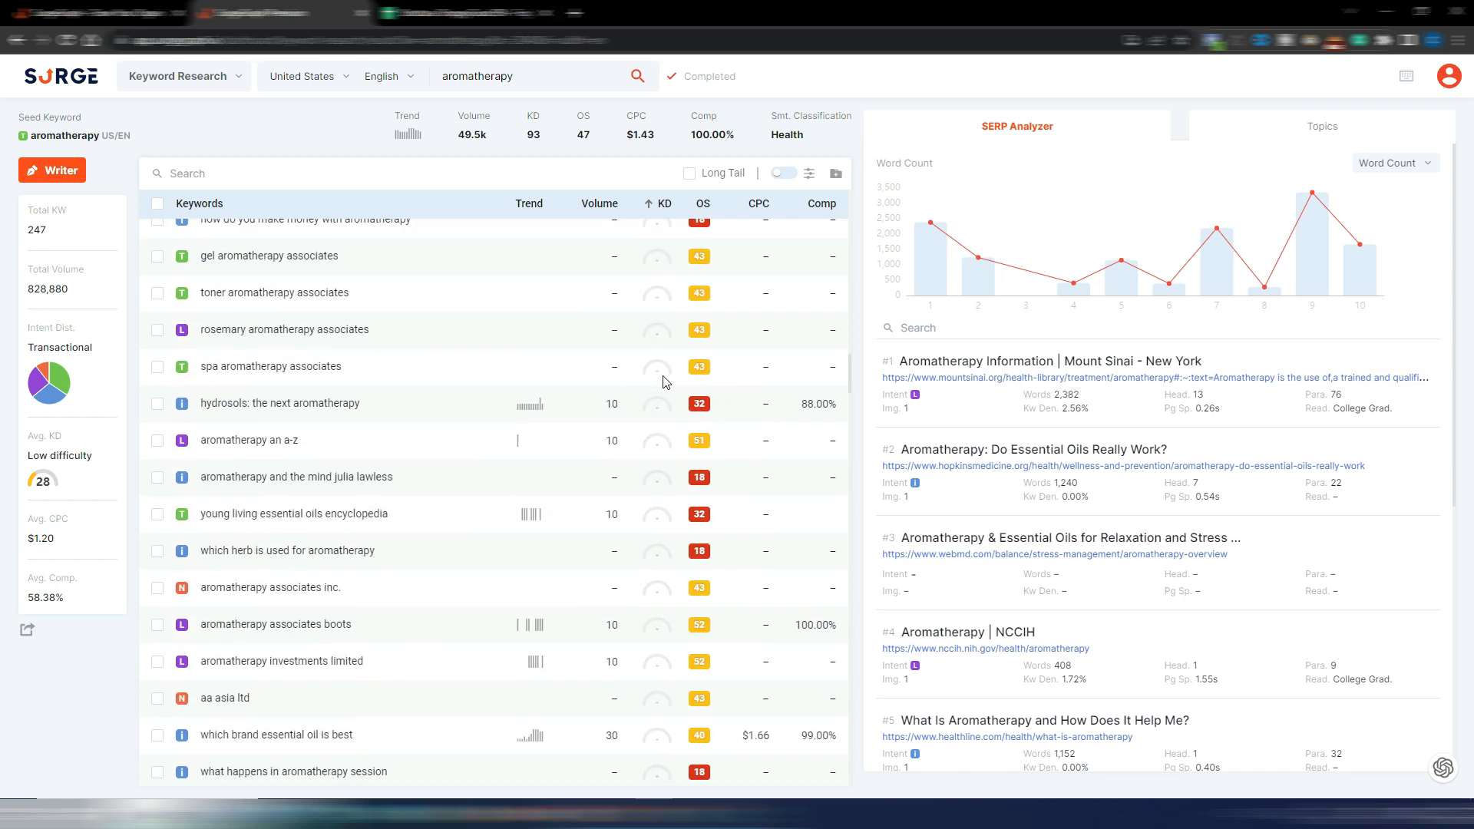
pyautogui.scroll(10, 665, 380)
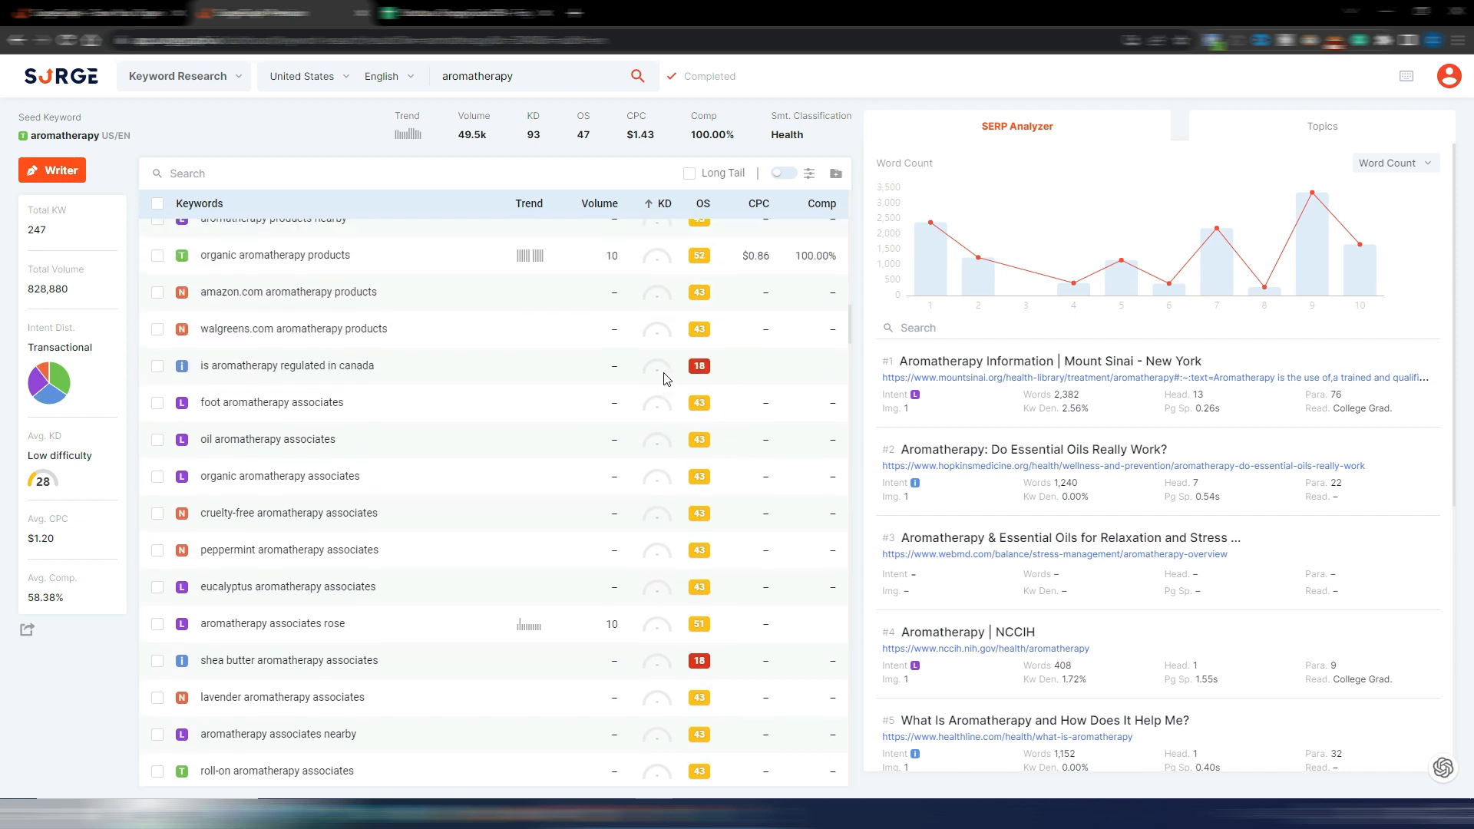
pyautogui.scroll(7, 665, 378)
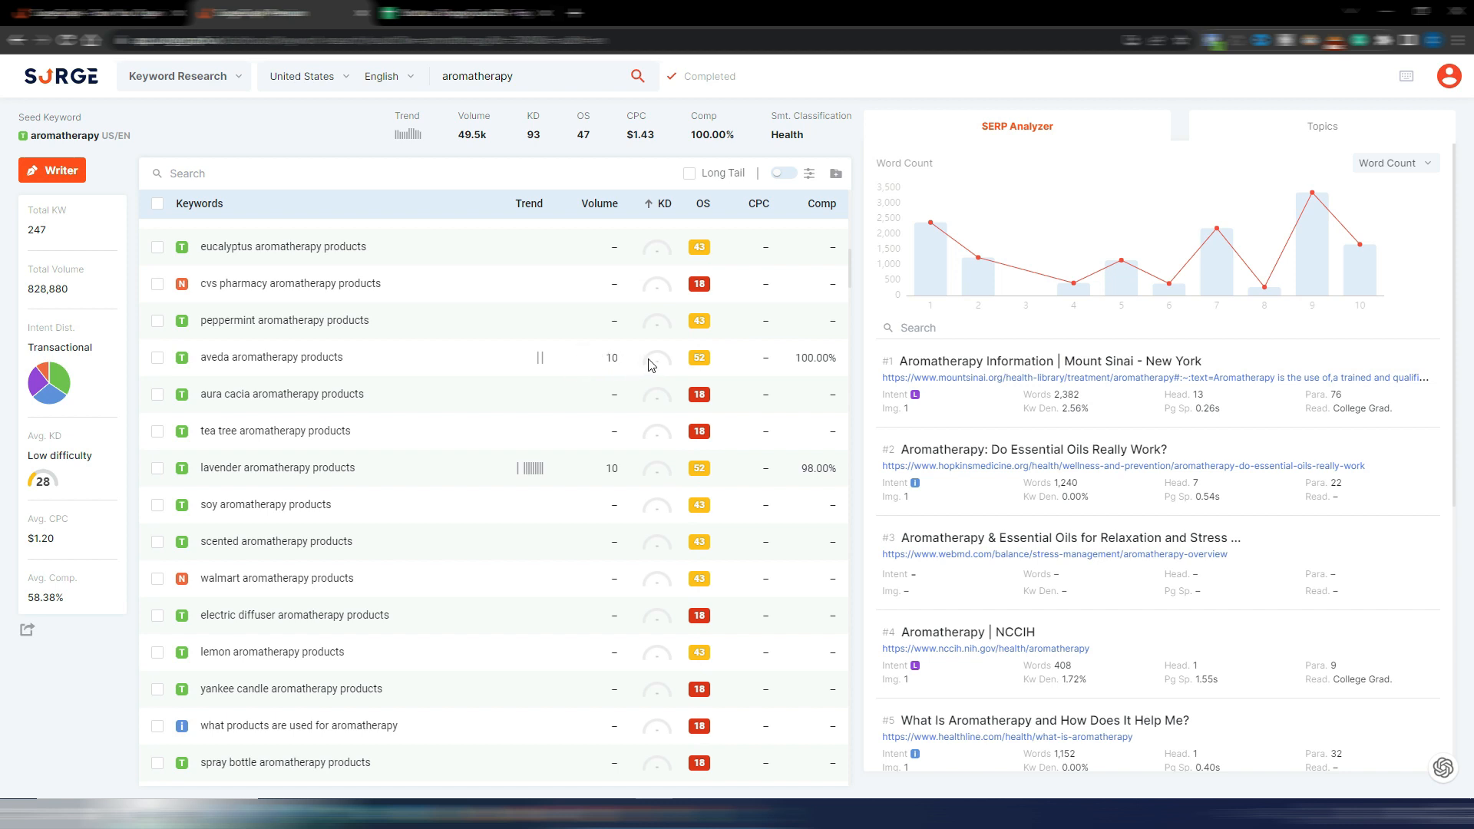
pyautogui.scroll(10, 648, 365)
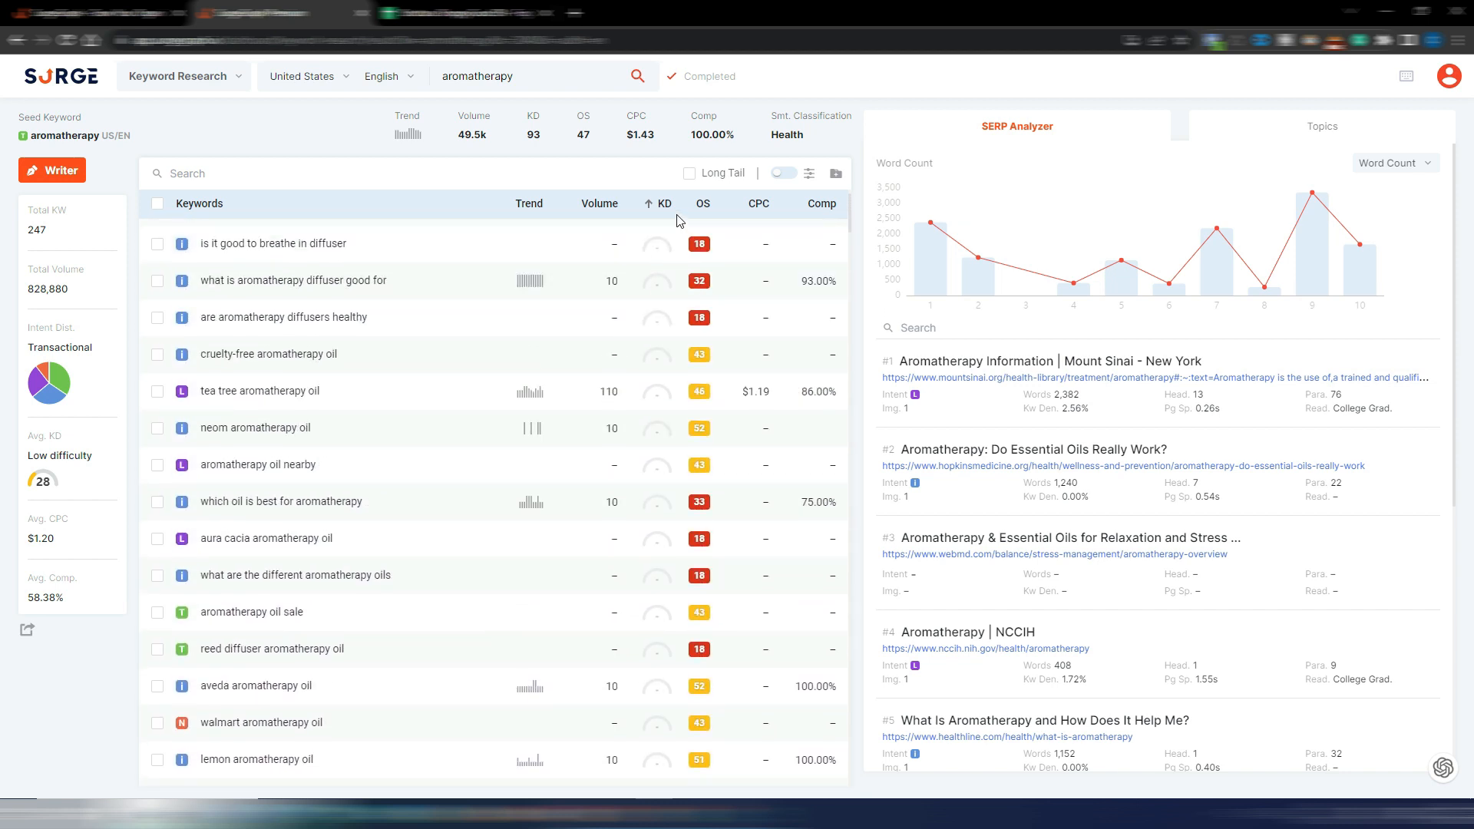
# Sort the aromatherapy keywords by Opportunity Score, highest first, and return to the start of the list.
pyautogui.click(702, 205)
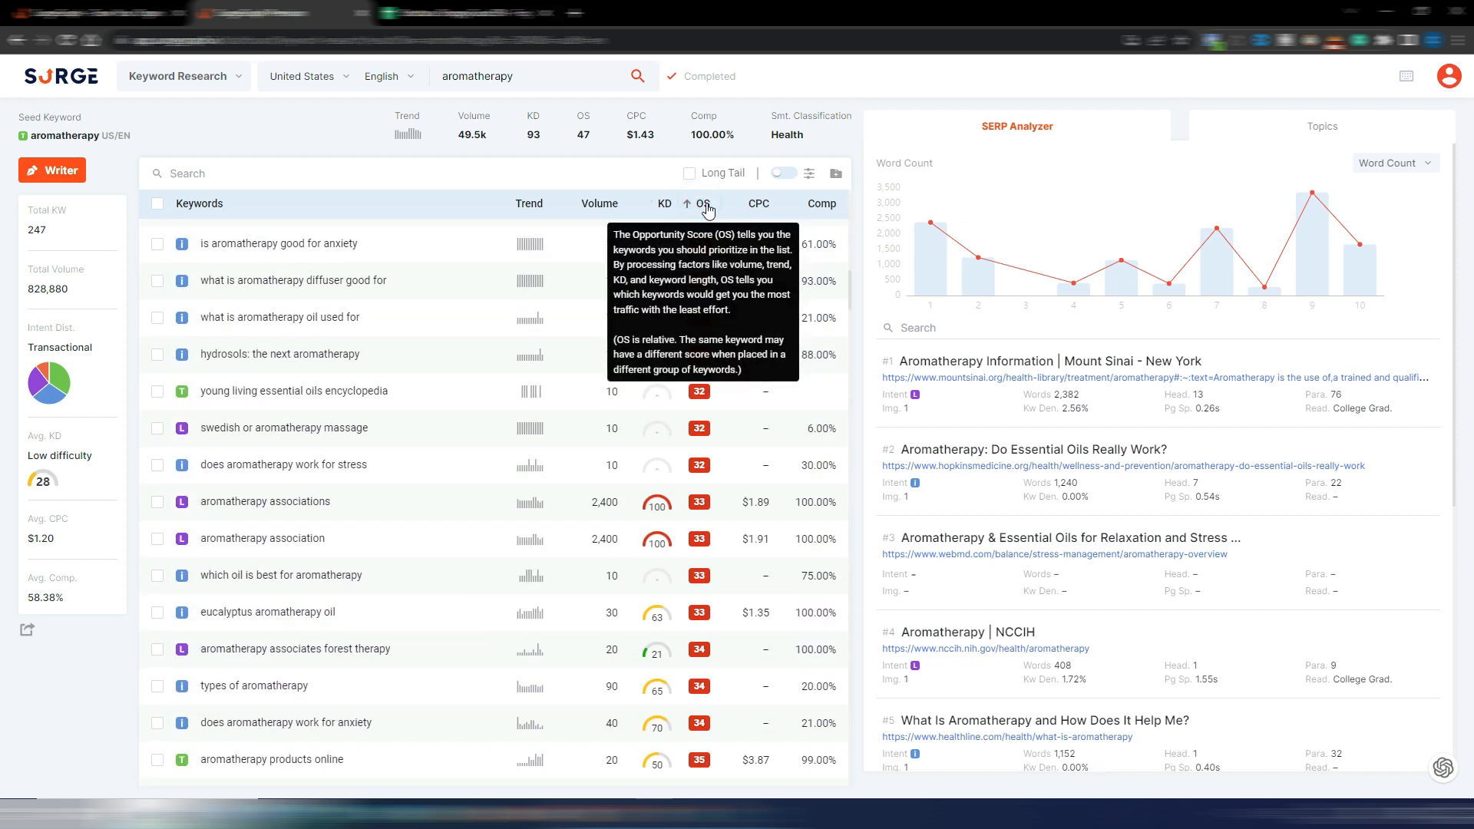
pyautogui.click(701, 206)
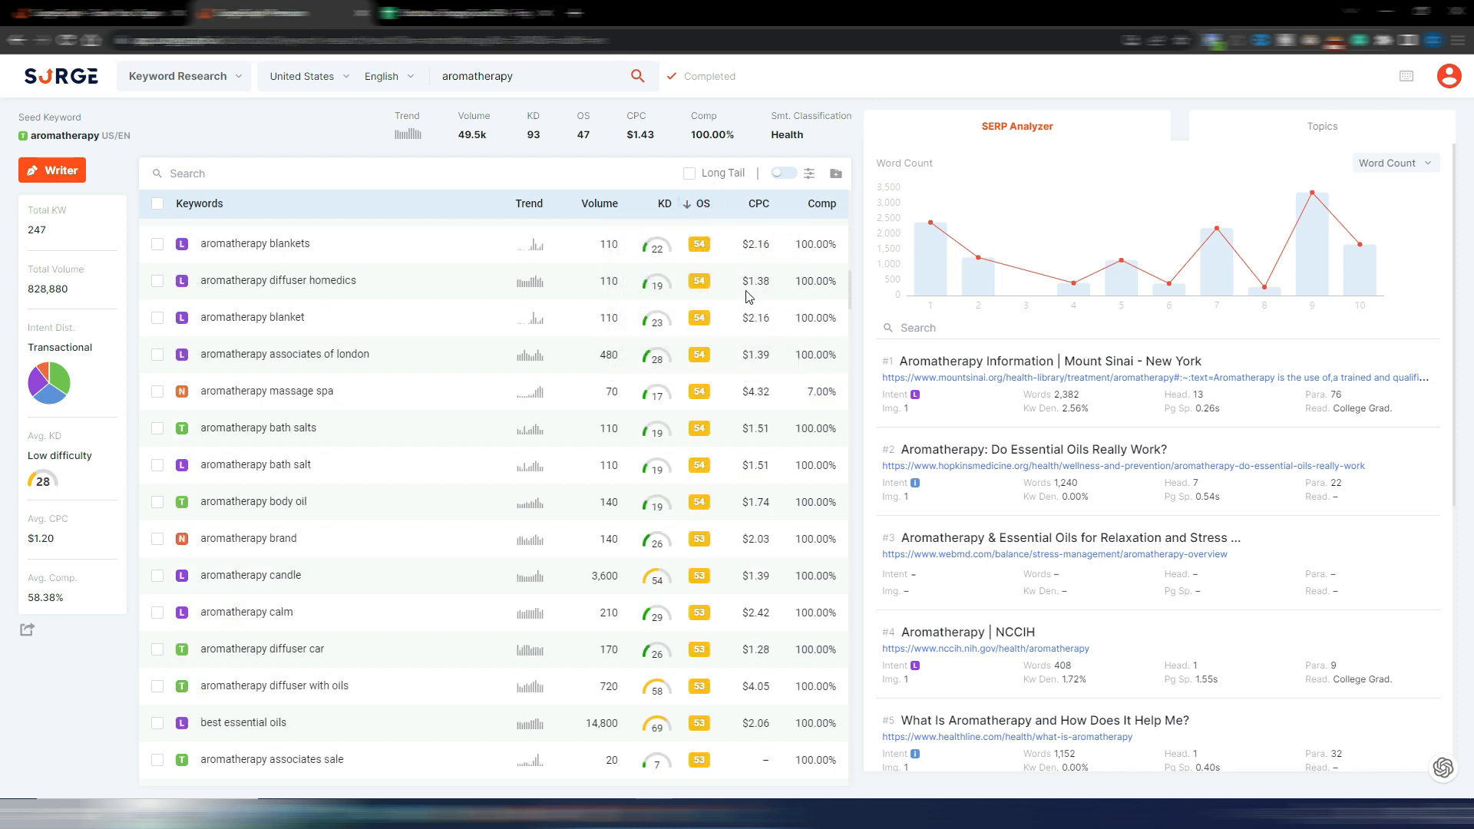
pyautogui.scroll(7, 748, 299)
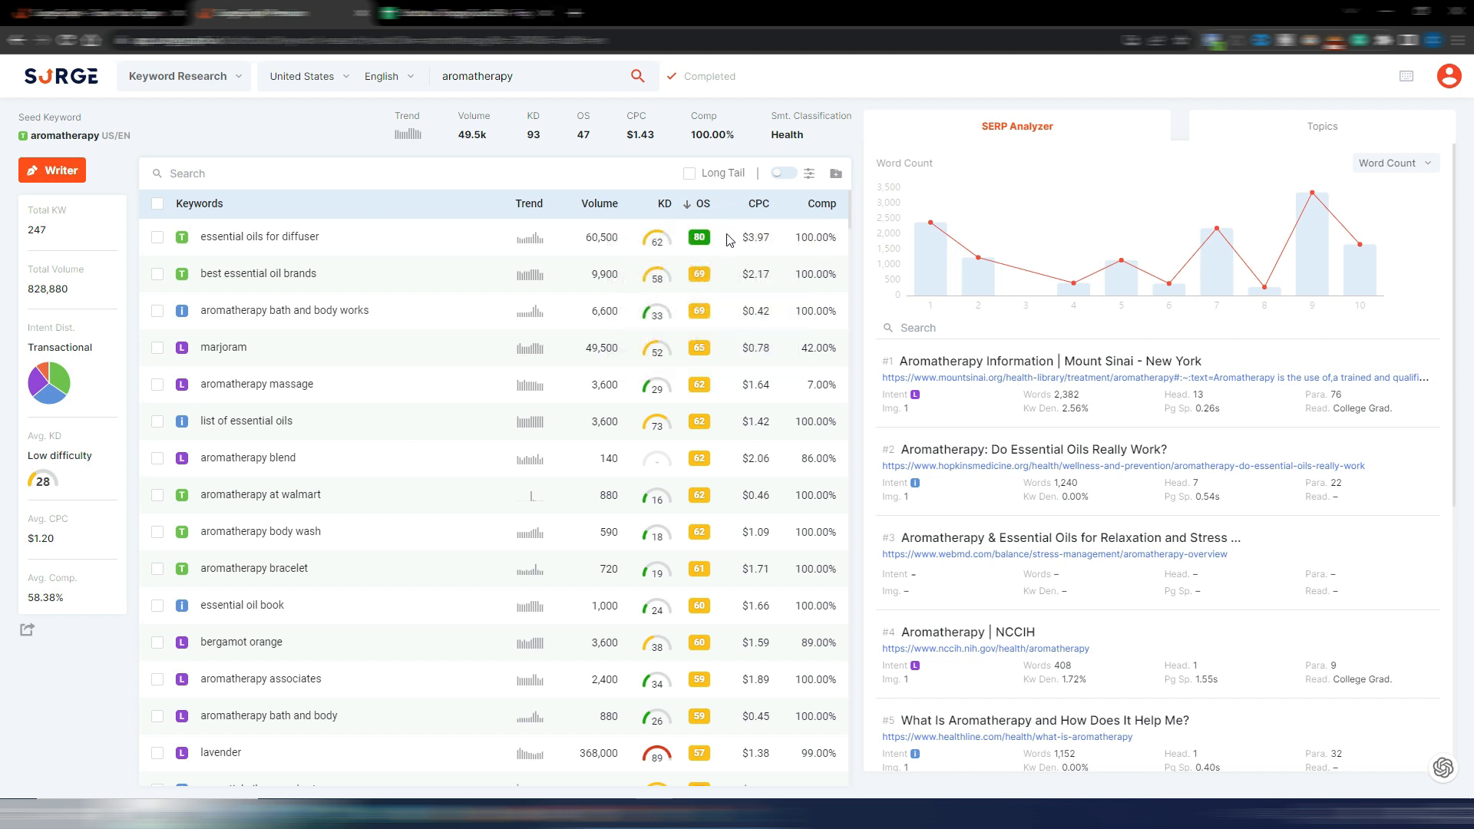
# Examine the Opportunity Score ratings from the highest to the lowest keywords in the list.
pyautogui.moveTo(708, 240)
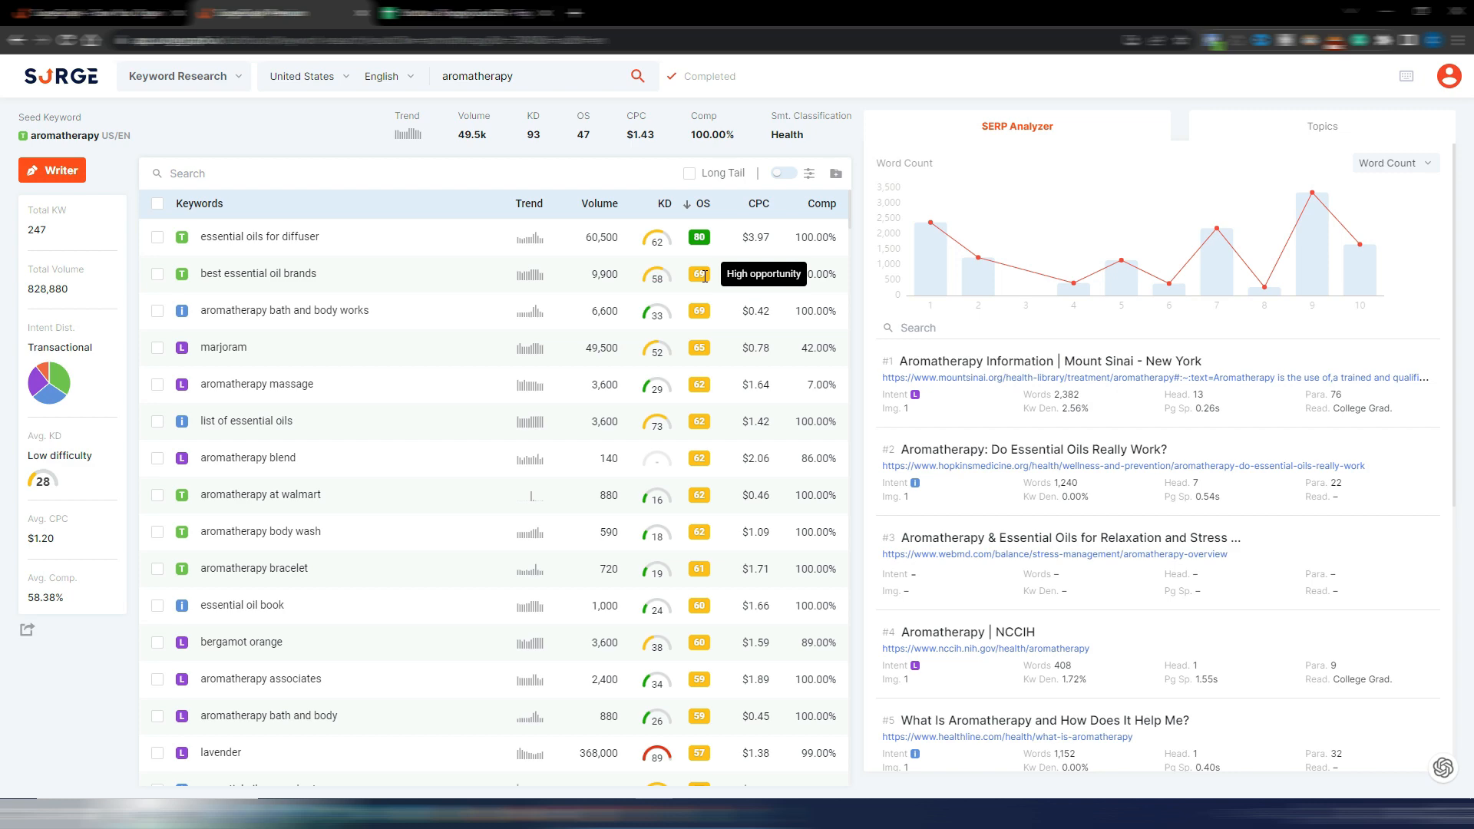
pyautogui.moveTo(849, 211); pyautogui.dragTo(714, 595)
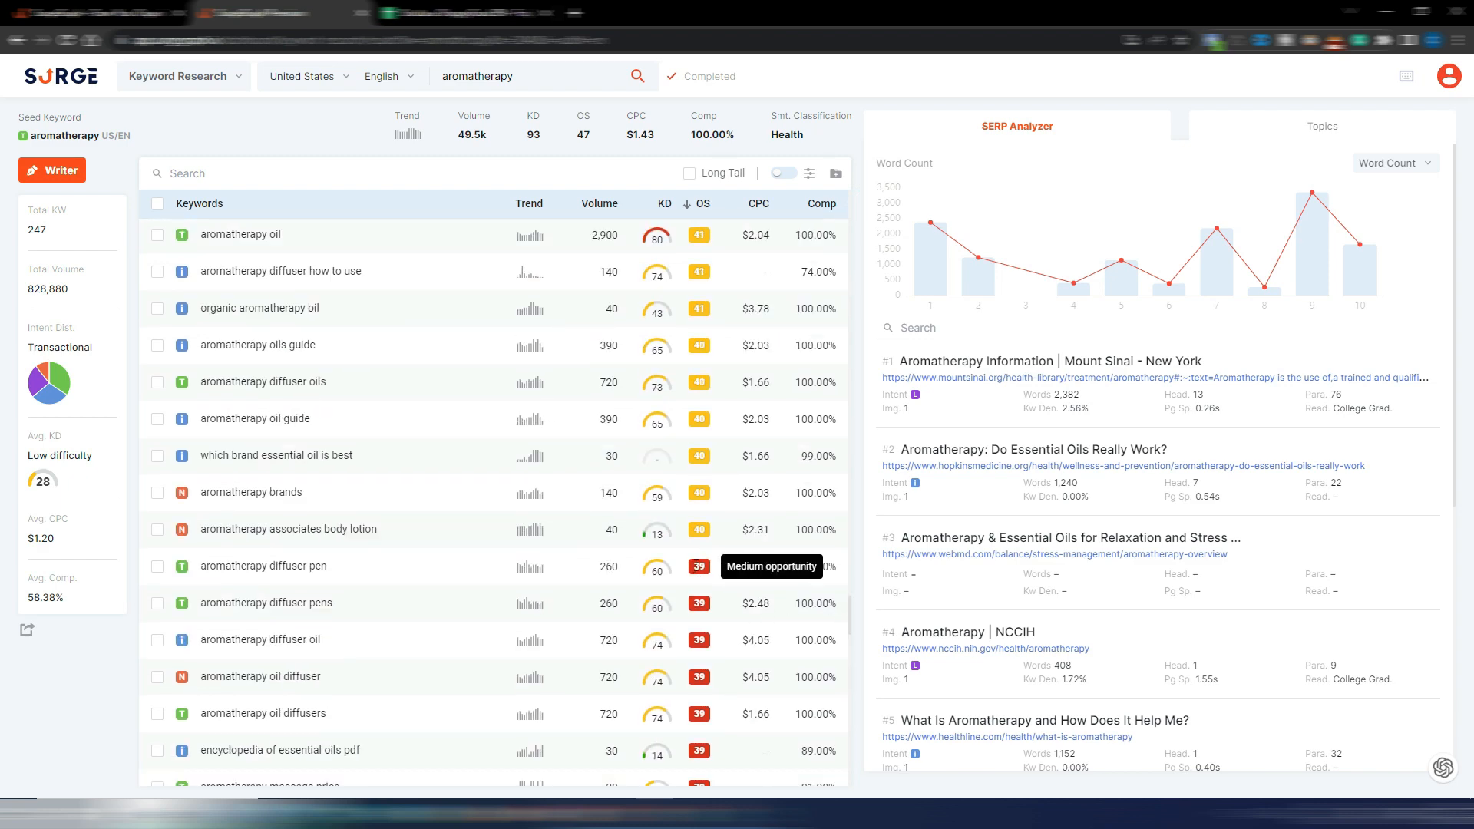
pyautogui.scroll(-20, 697, 566)
pyautogui.scroll(-5, 700, 501)
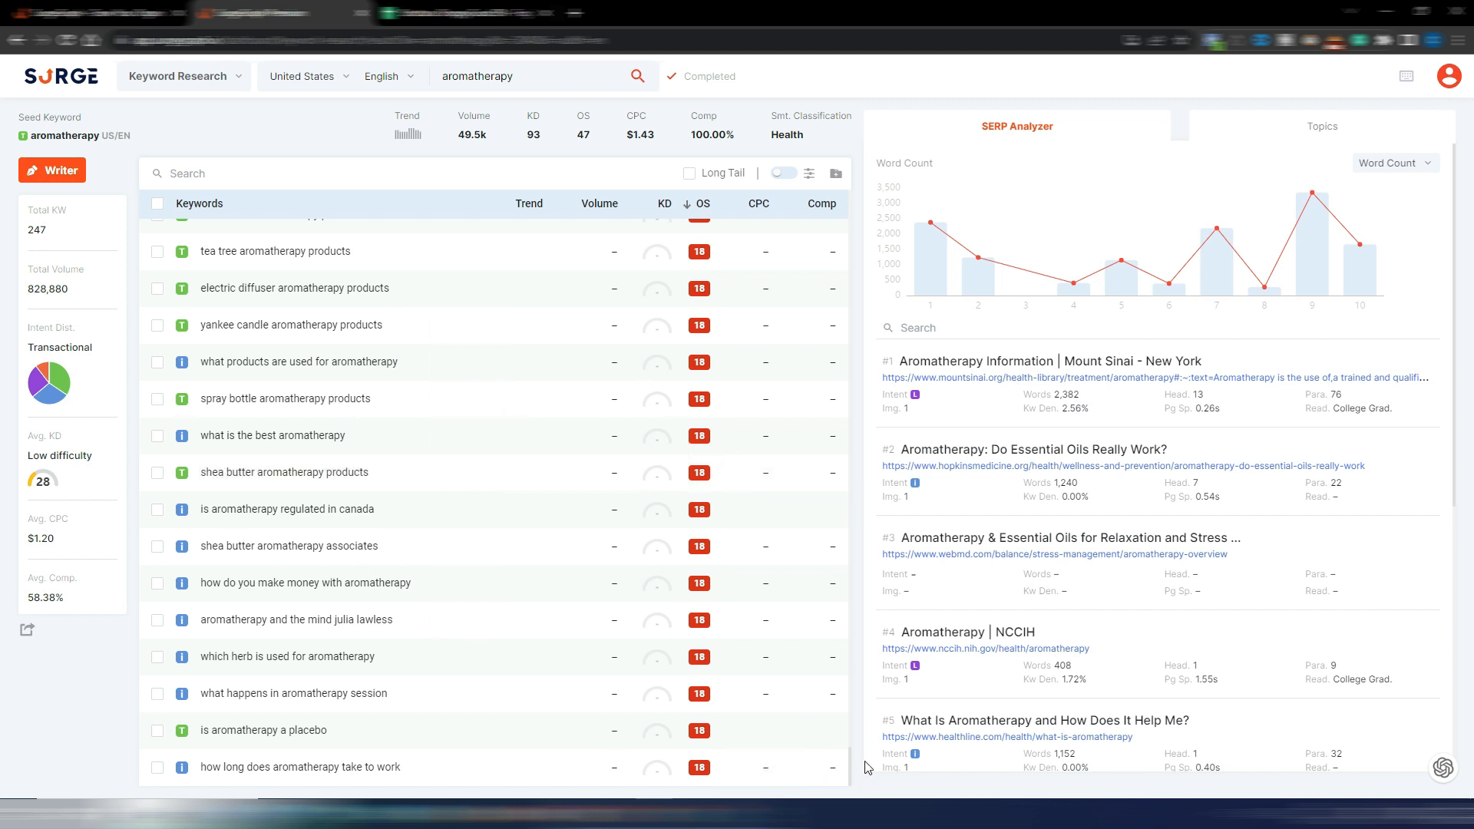
pyautogui.moveTo(850, 761)
pyautogui.mouseDown()
pyautogui.moveTo(849, 739)
pyautogui.moveTo(845, 764)
pyautogui.mouseUp()
pyautogui.moveTo(850, 764); pyautogui.dragTo(860, 724)
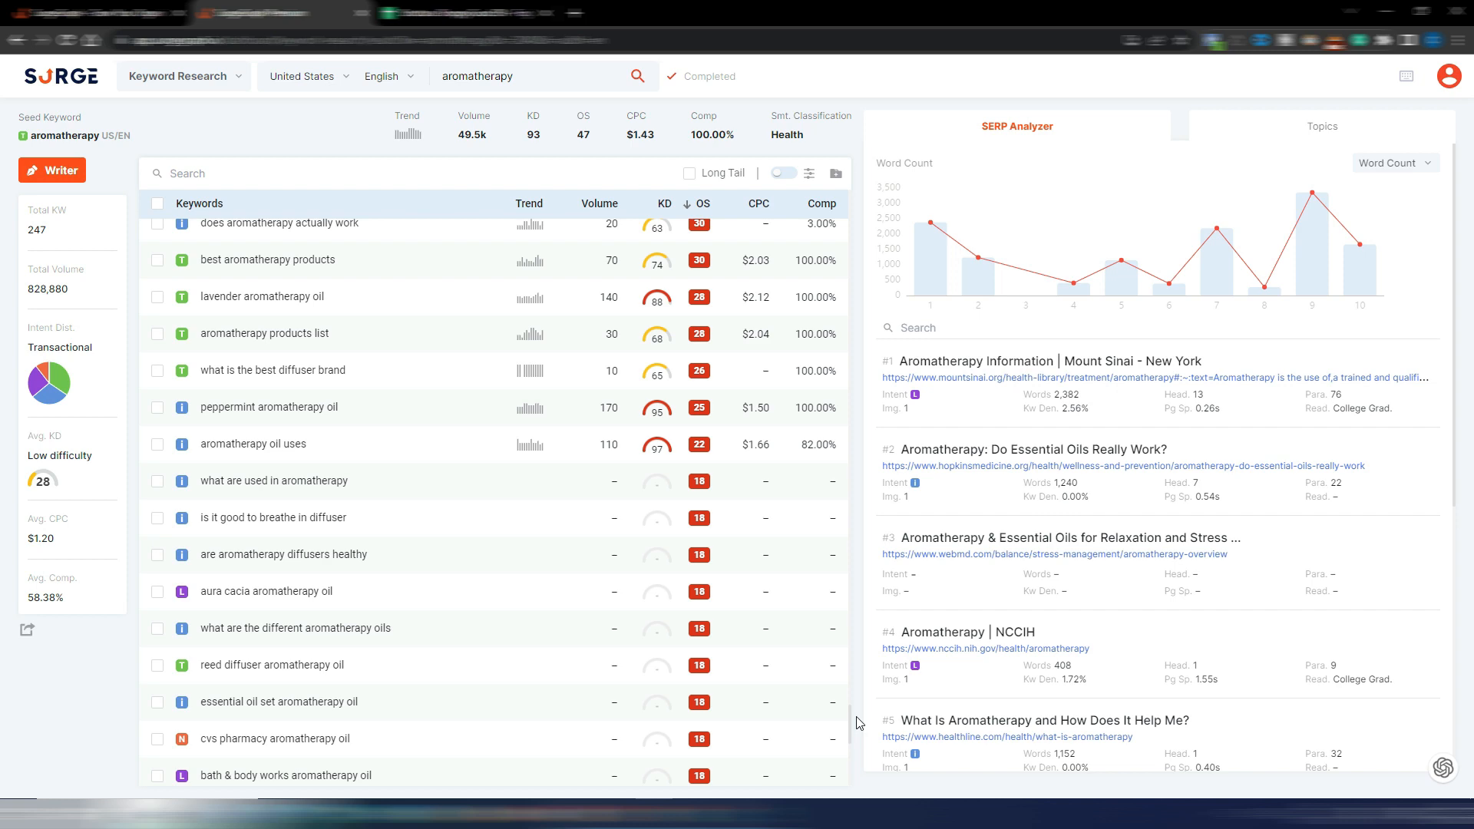
pyautogui.moveTo(859, 722); pyautogui.dragTo(875, 201)
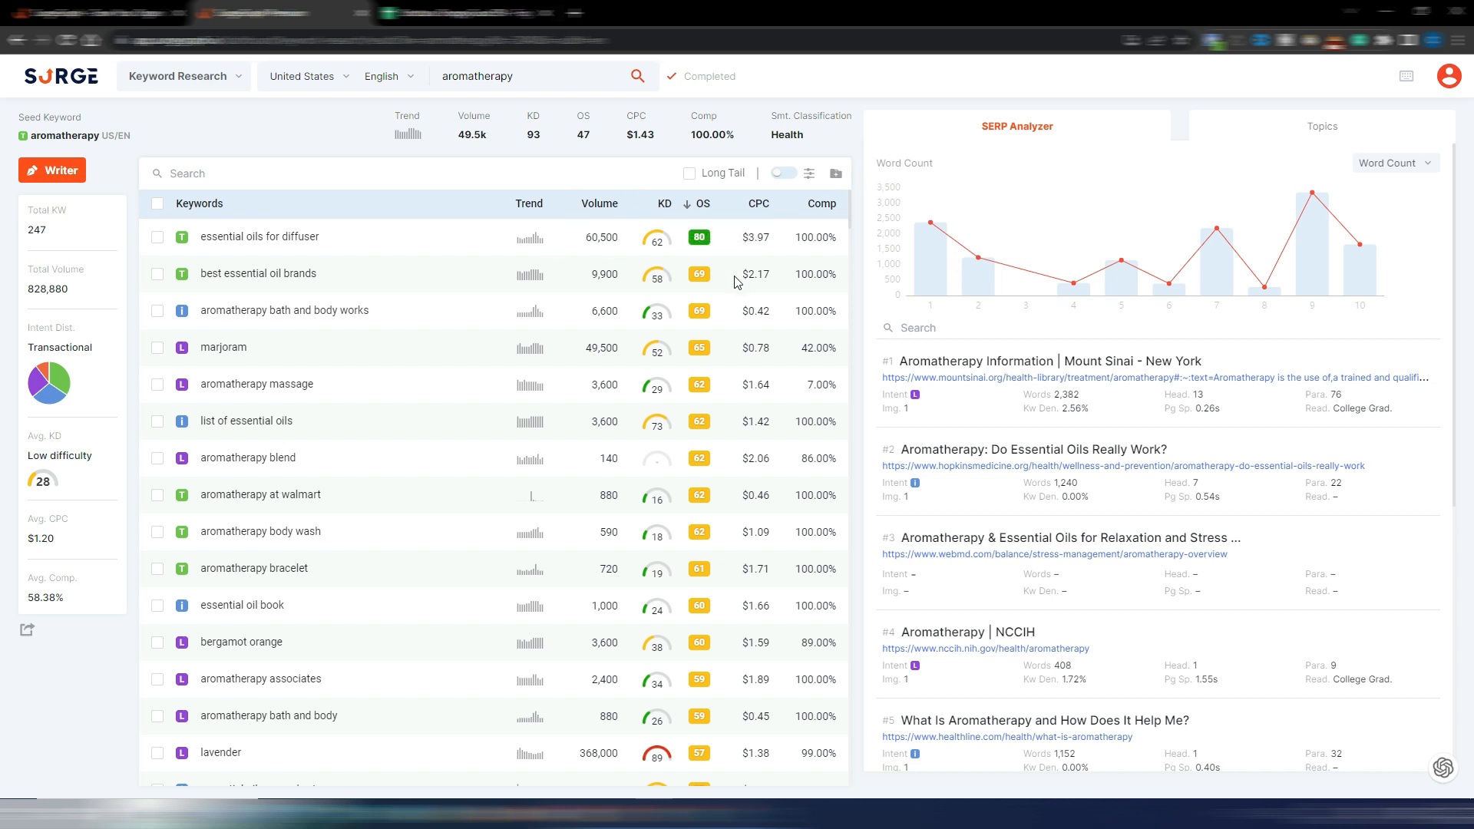
# Check what the search intent labels beside the keywords mean, including the one for "essential oils for diffuser".
pyautogui.moveTo(188, 243)
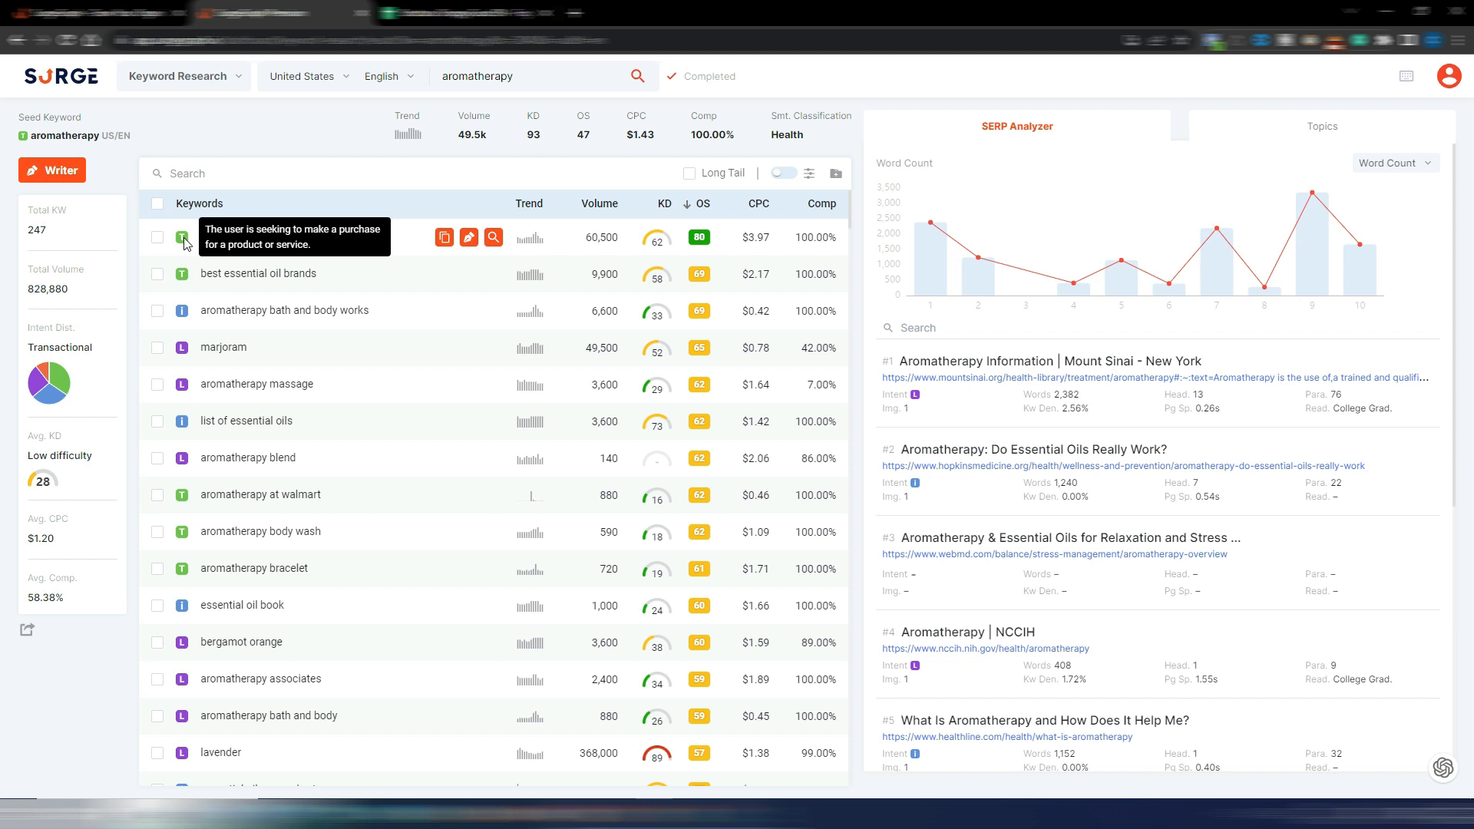
pyautogui.moveTo(184, 318)
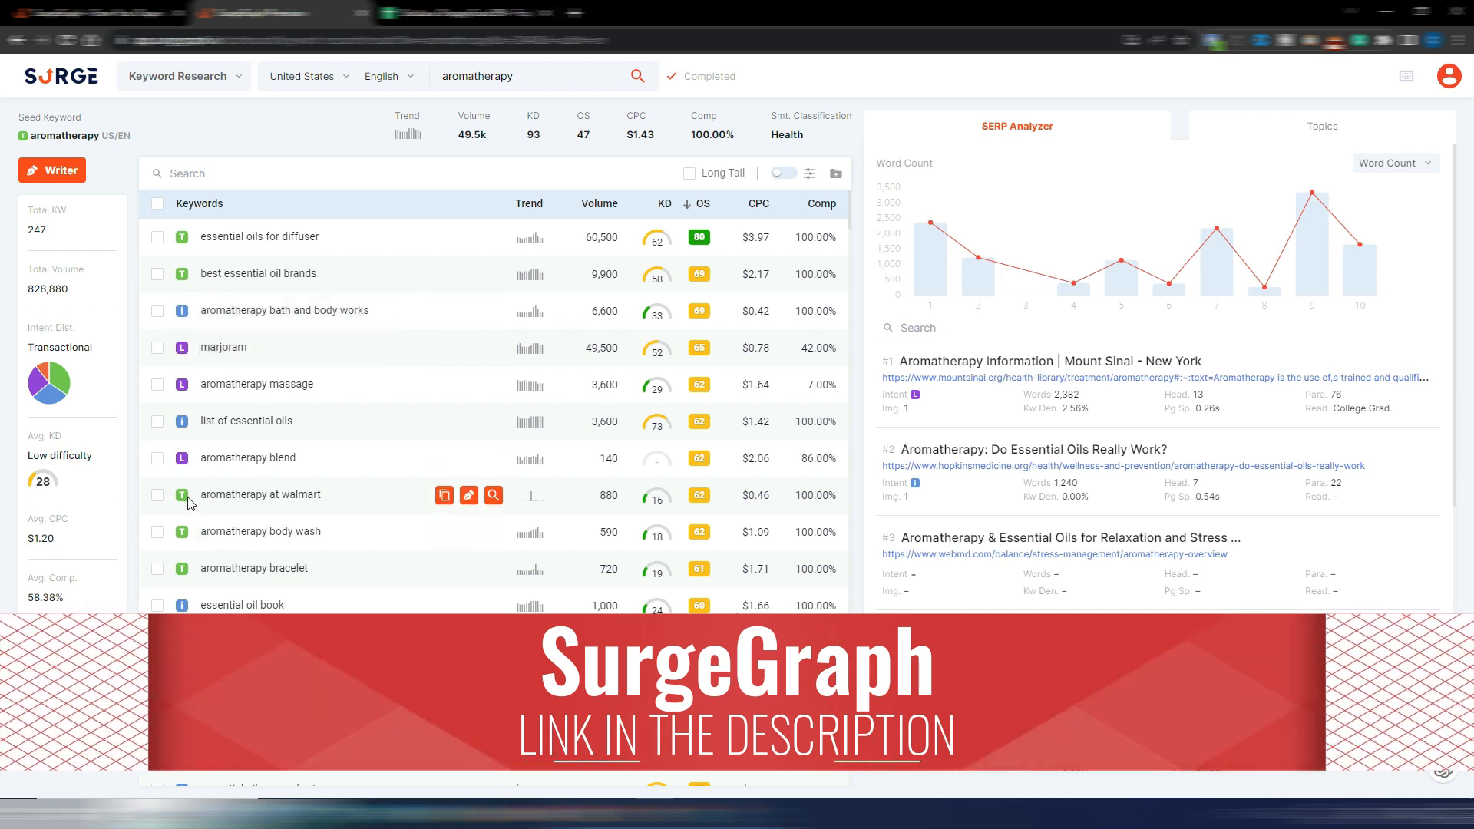
pyautogui.moveTo(184, 500)
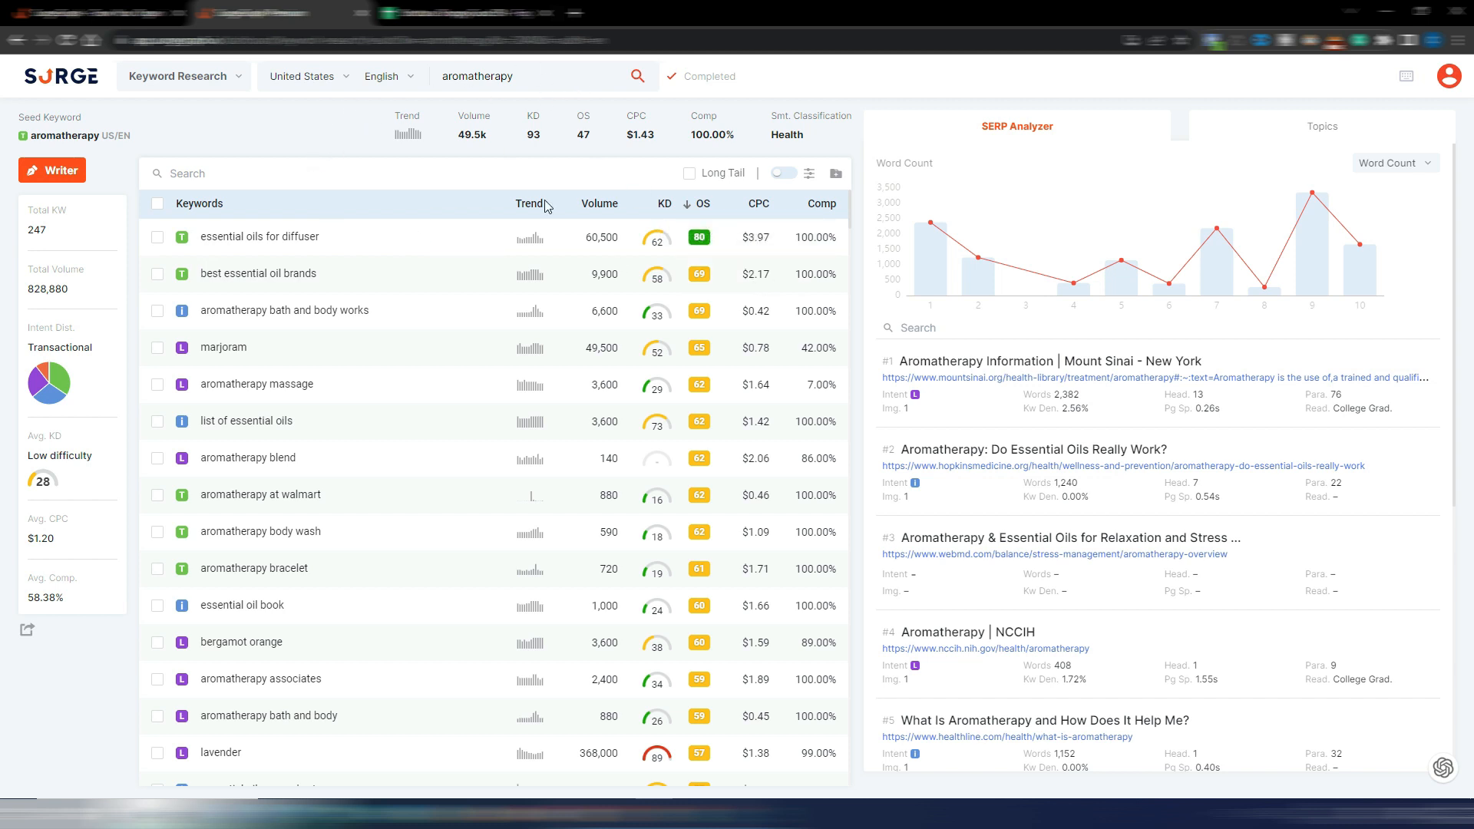
# Look through the ten top-ranking pages for aromatherapy in the SERP Analyzer.
pyautogui.scroll(-4, 1186, 420)
pyautogui.scroll(-2, 1095, 325)
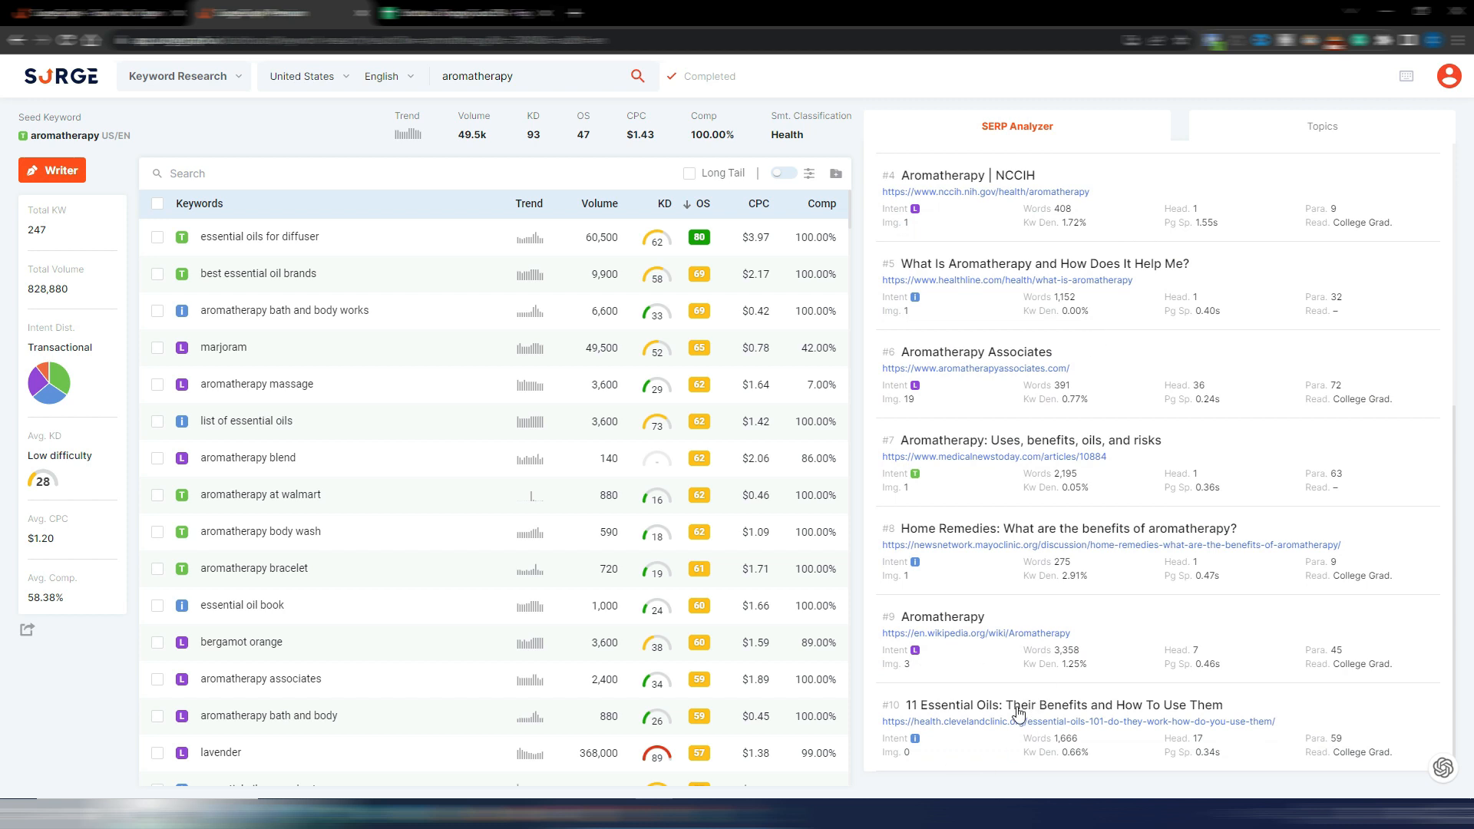
pyautogui.scroll(6, 1032, 687)
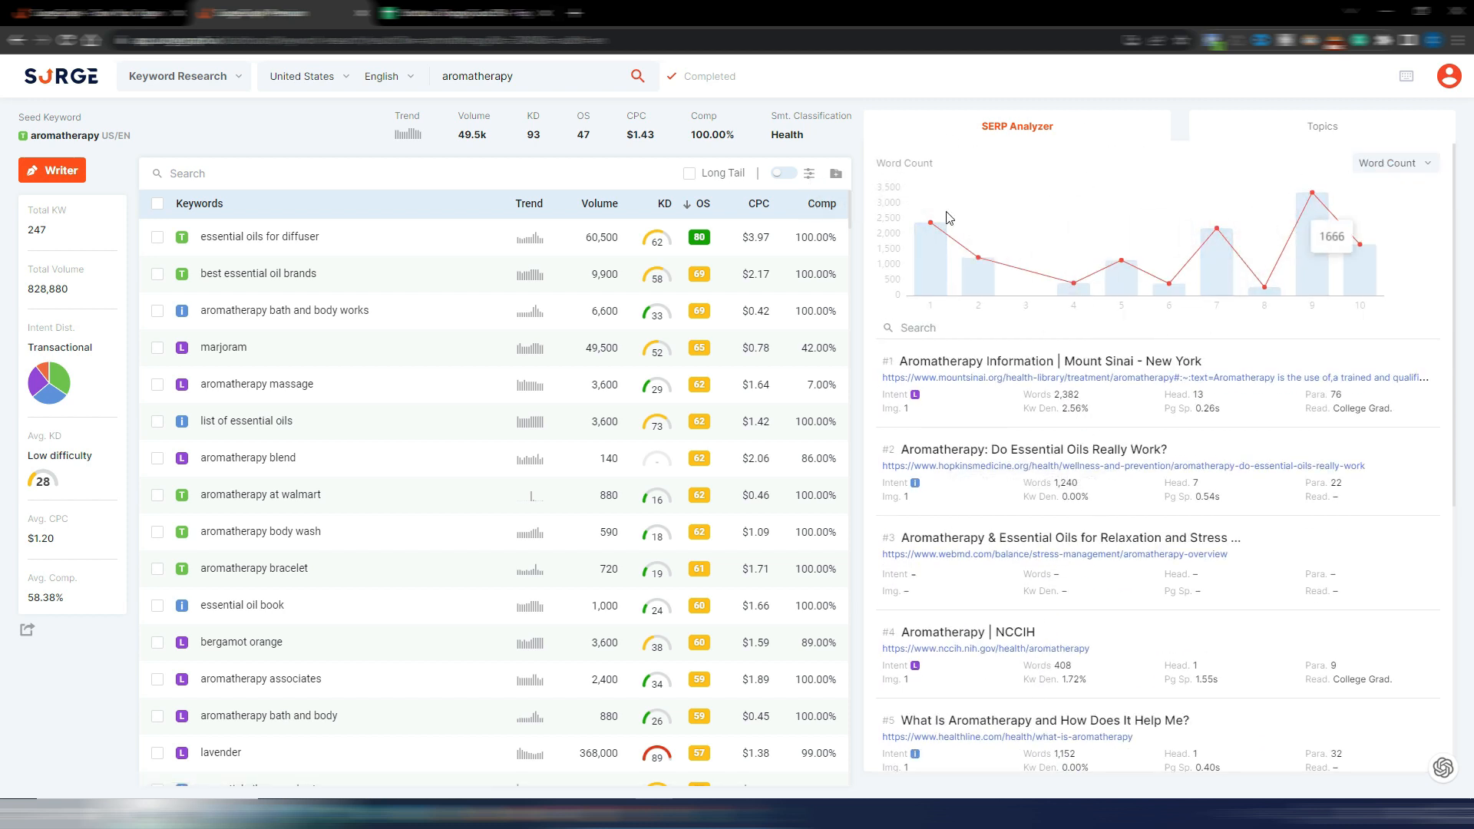
# View the SERP Analyzer chart by Search Intent and by Headings Count.
pyautogui.click(1409, 170)
pyautogui.click(1411, 202)
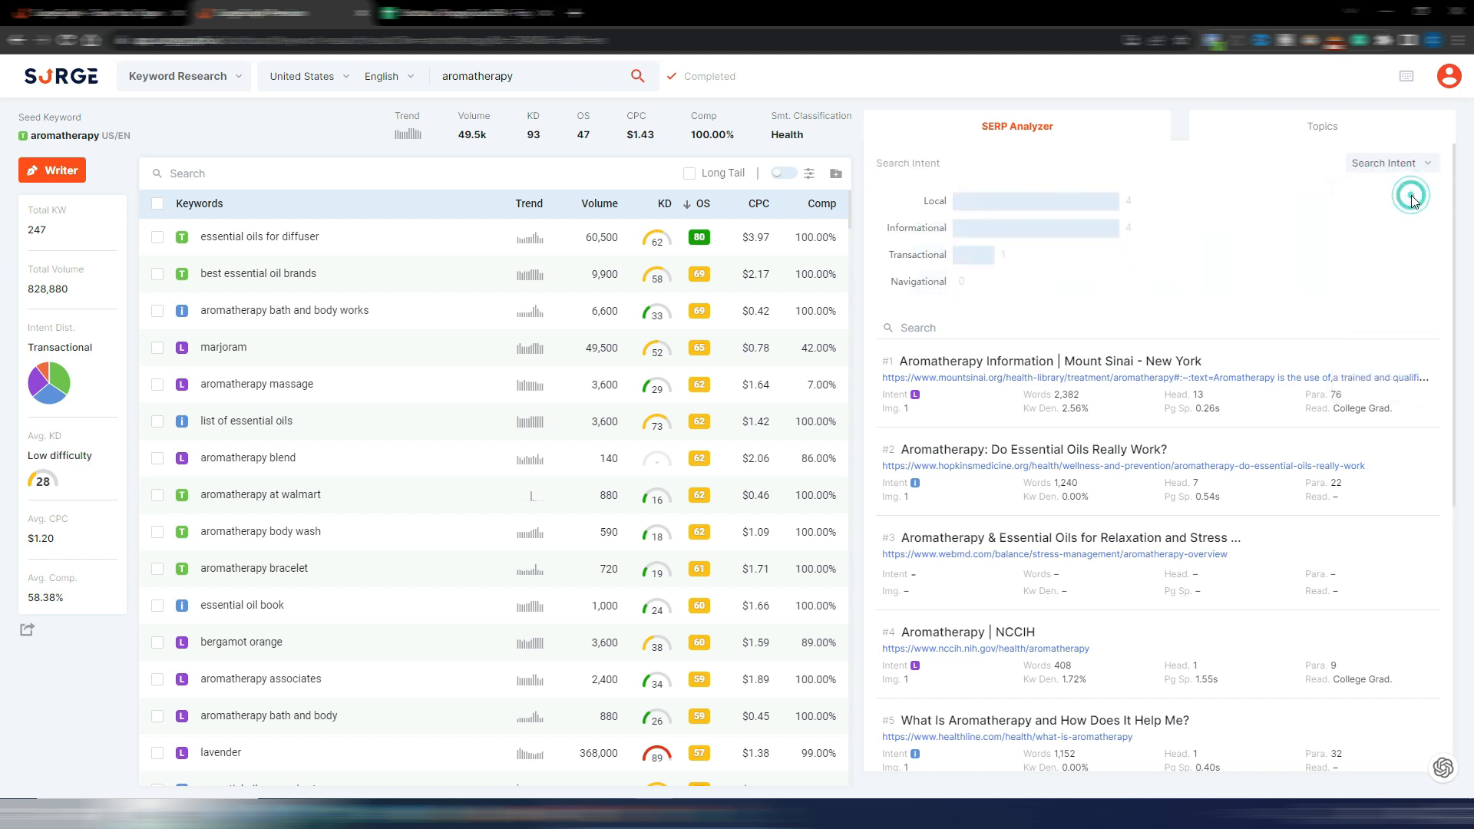
pyautogui.click(1412, 171)
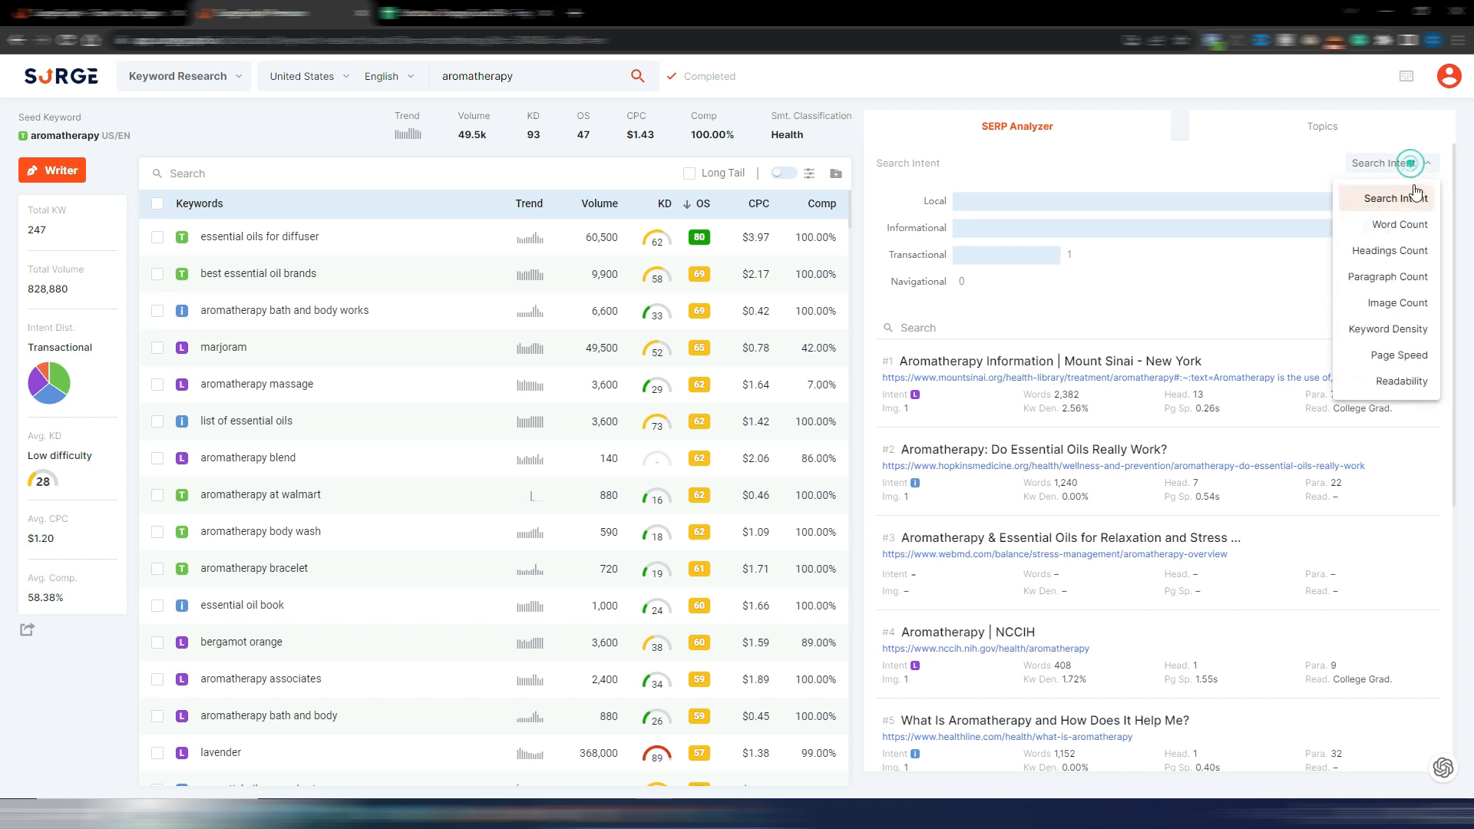
pyautogui.click(1406, 253)
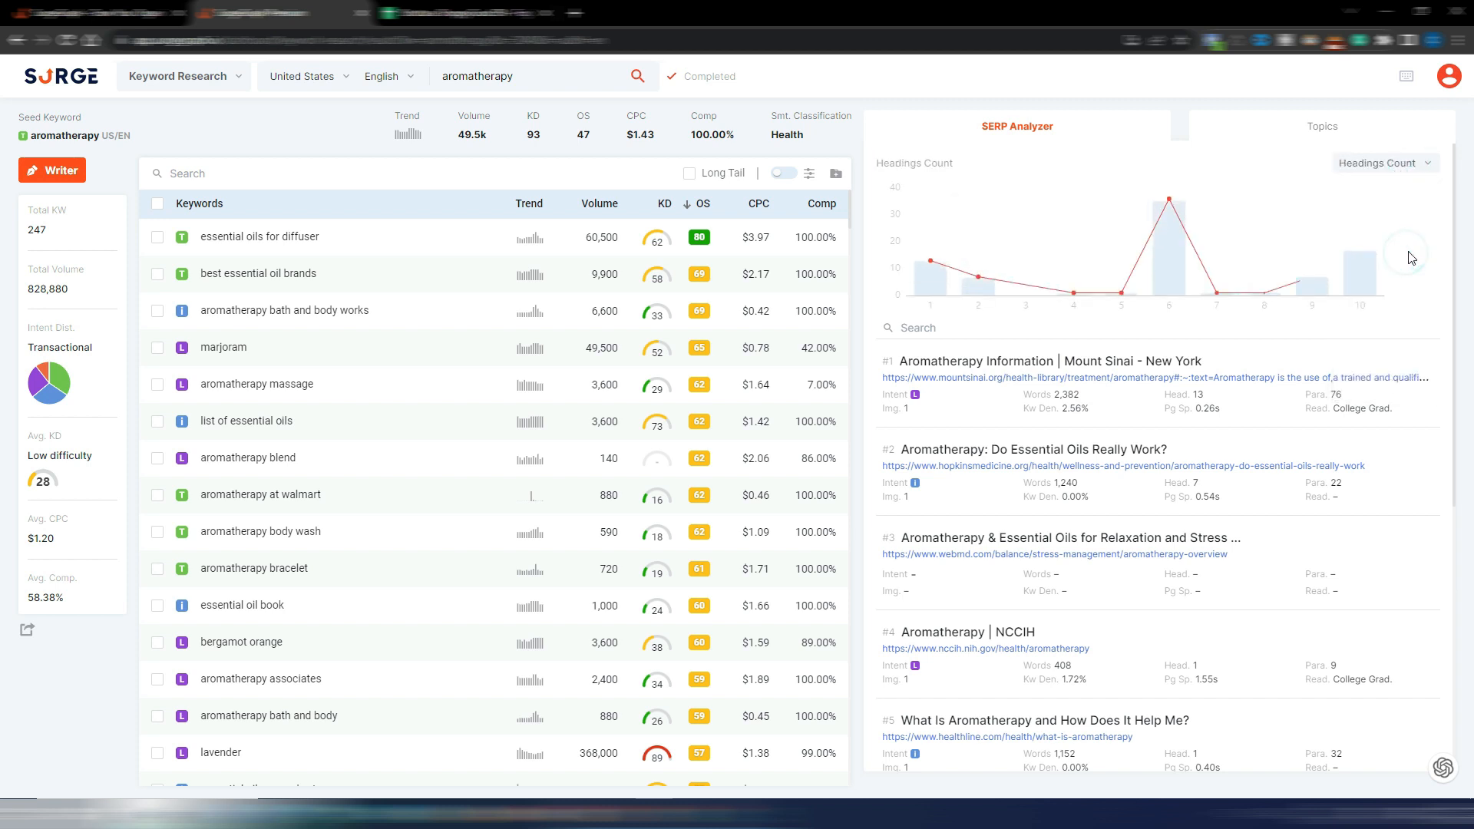
# View the SERP Analyzer chart by Paragraph Count, Image Count, Keyword Density, Page Speed and Readability.
pyautogui.click(1411, 164)
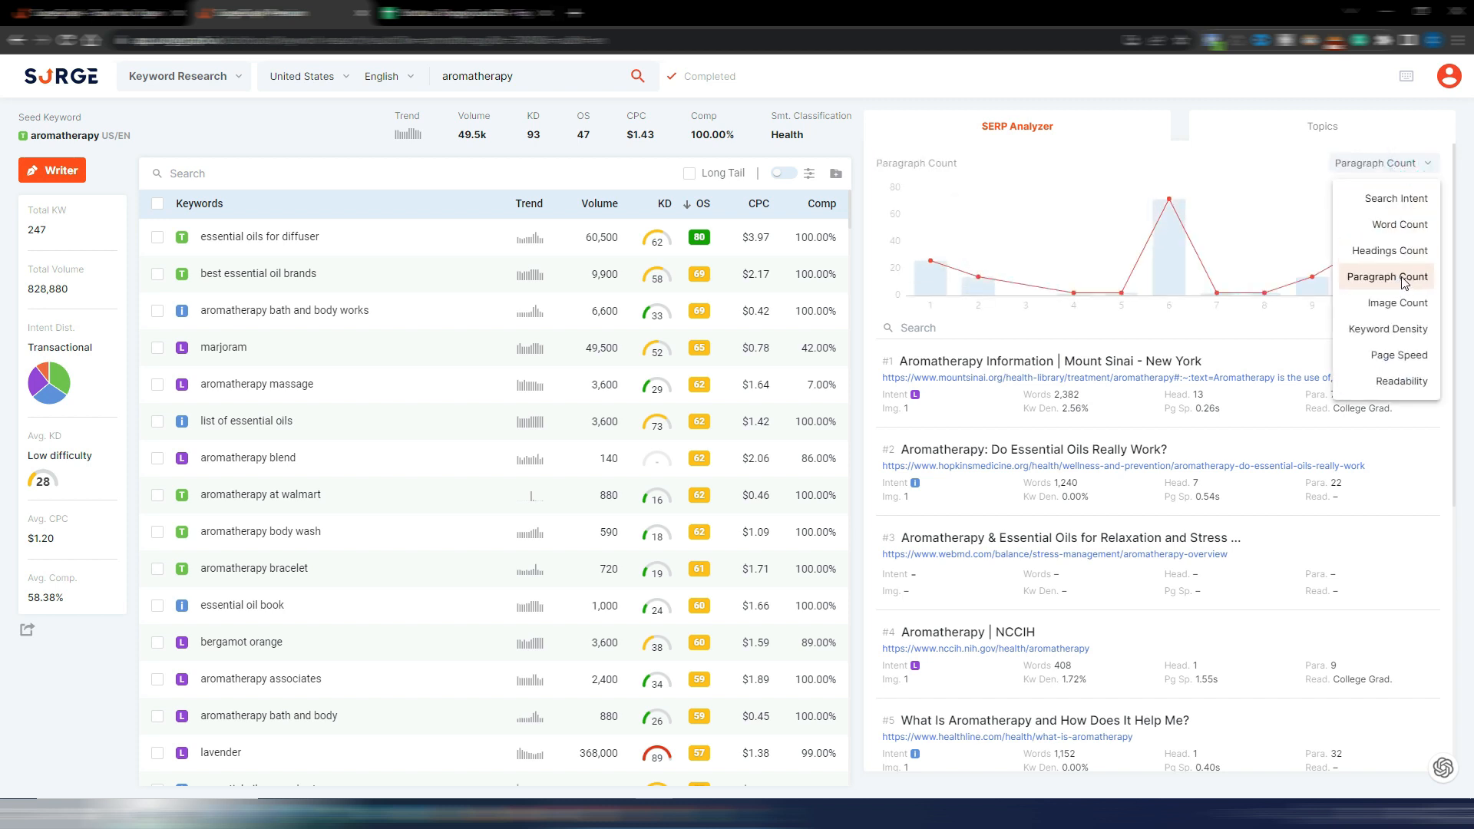
pyautogui.click(1401, 283)
pyautogui.click(1414, 169)
pyautogui.click(1411, 306)
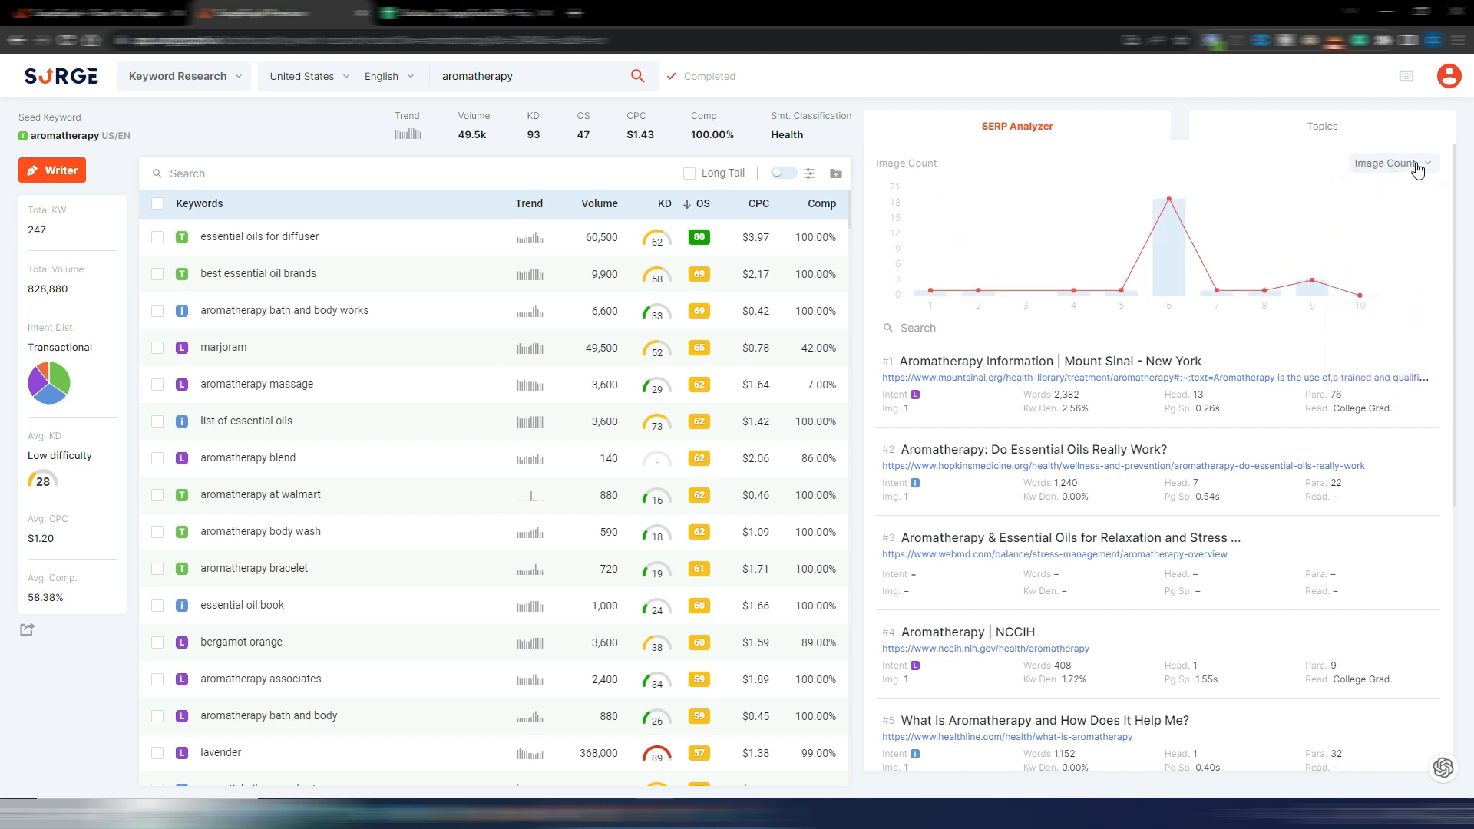
pyautogui.click(1414, 164)
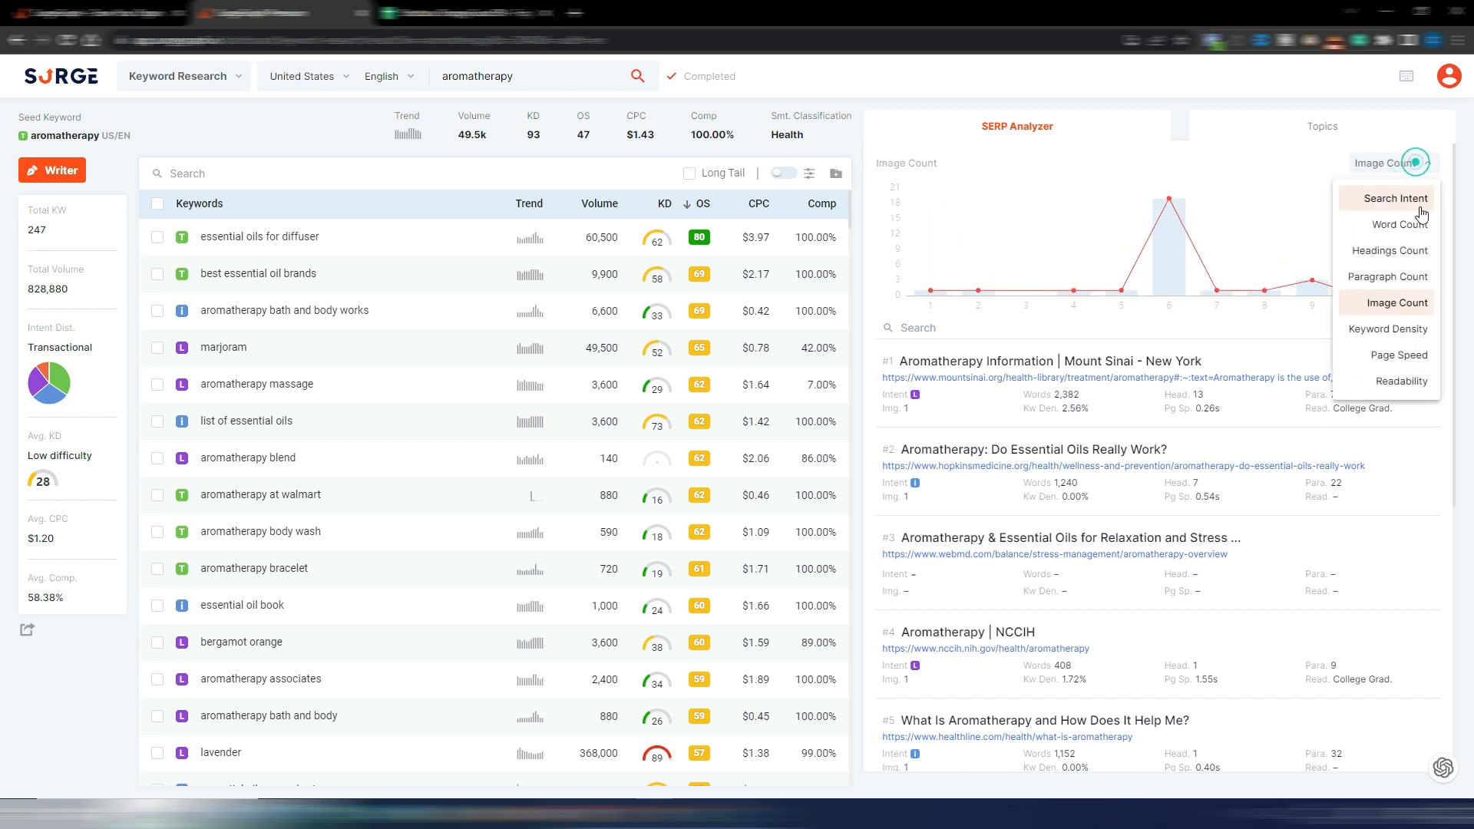
pyautogui.click(1394, 328)
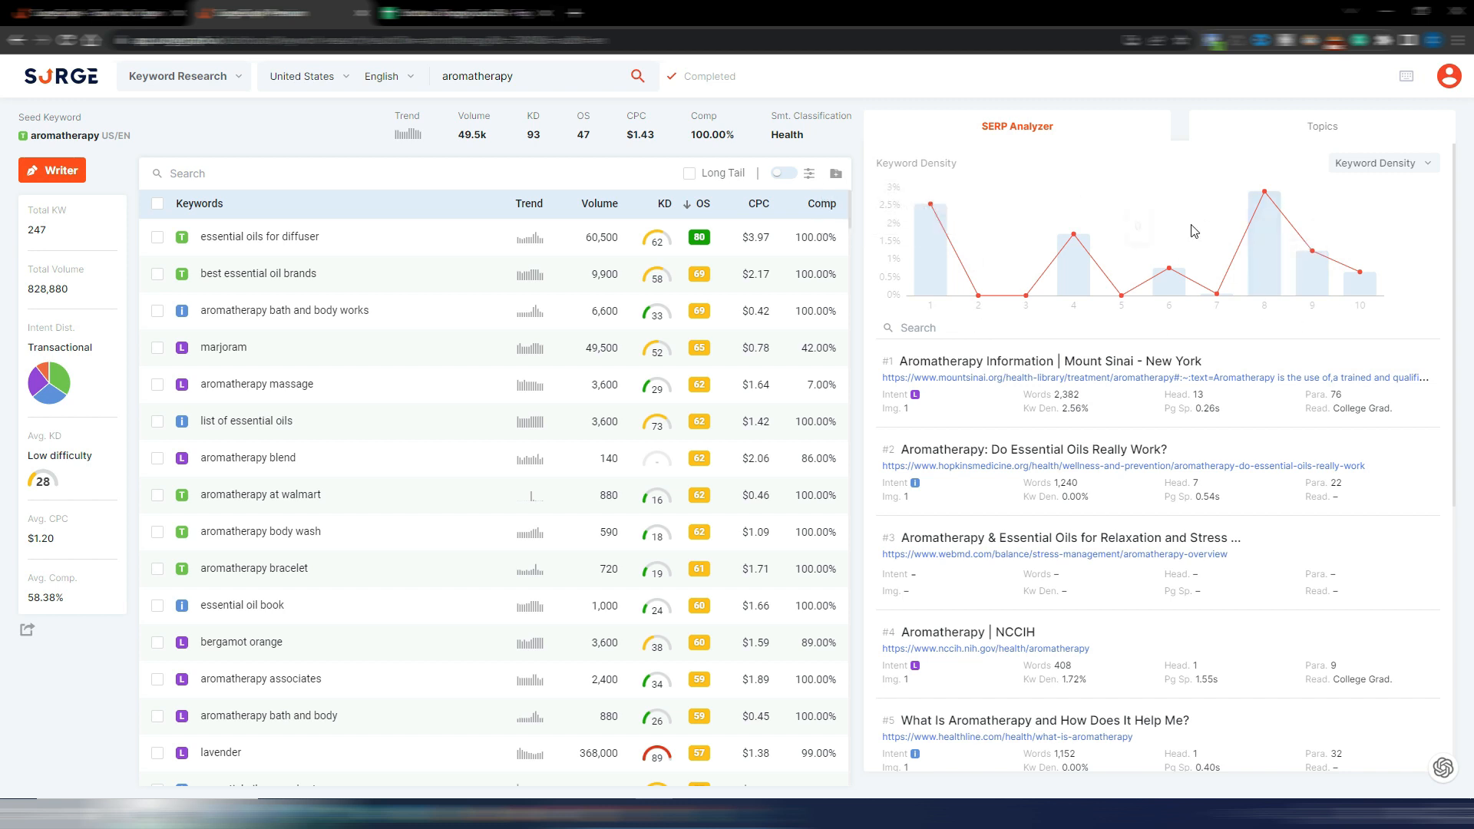
pyautogui.click(1413, 166)
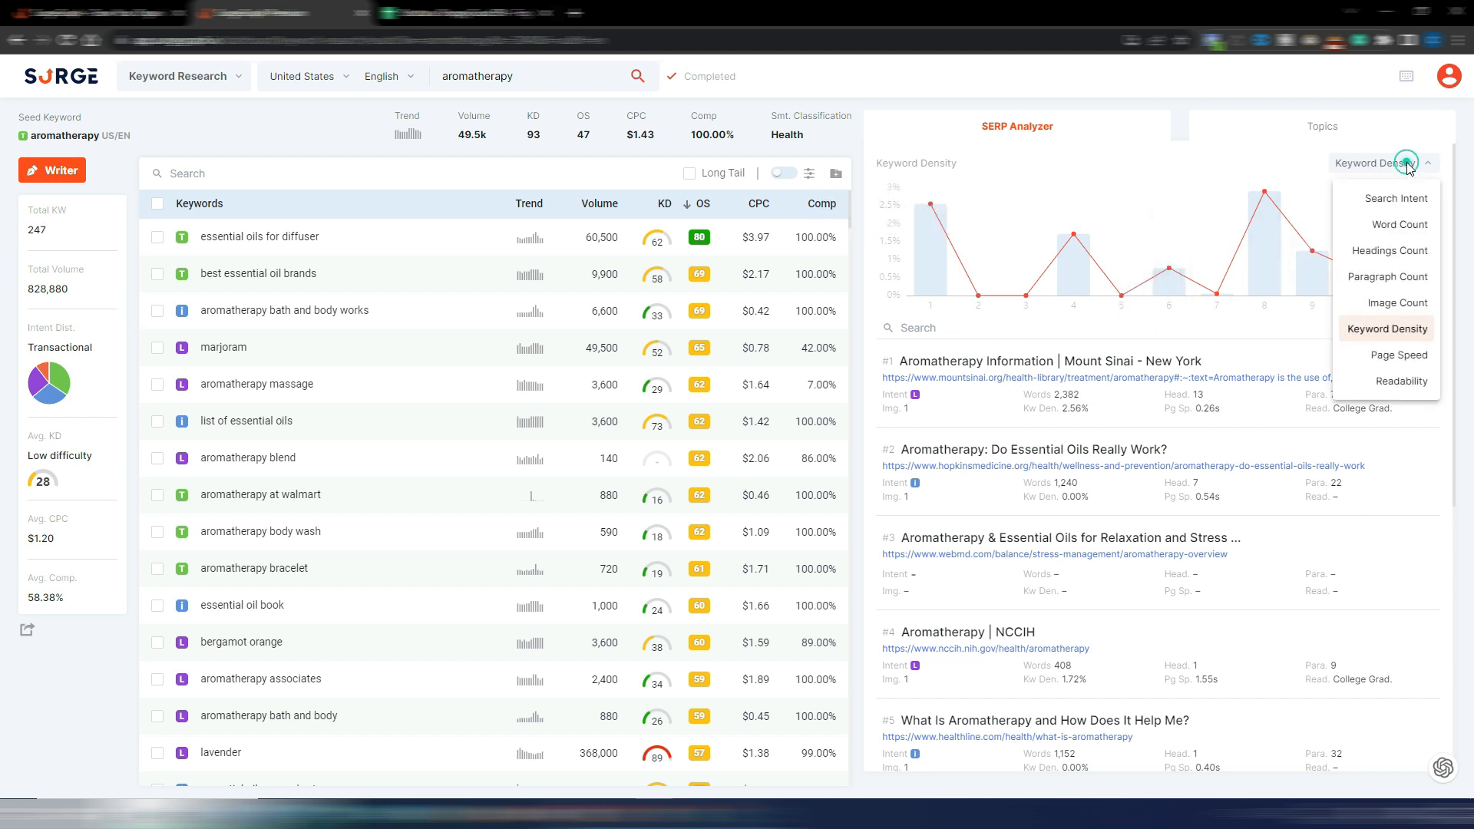
pyautogui.click(1391, 354)
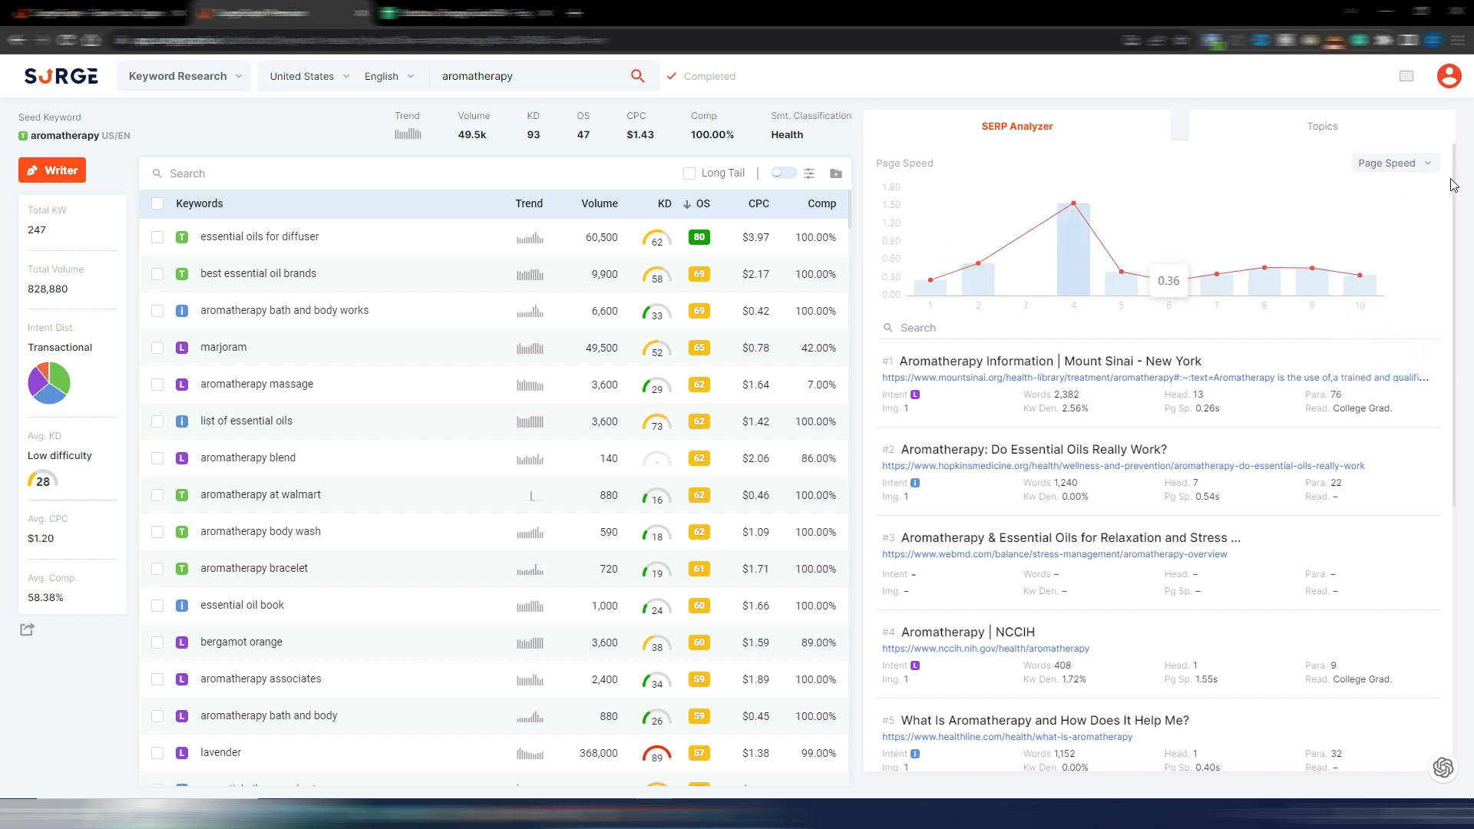
pyautogui.click(1400, 163)
pyautogui.click(1409, 386)
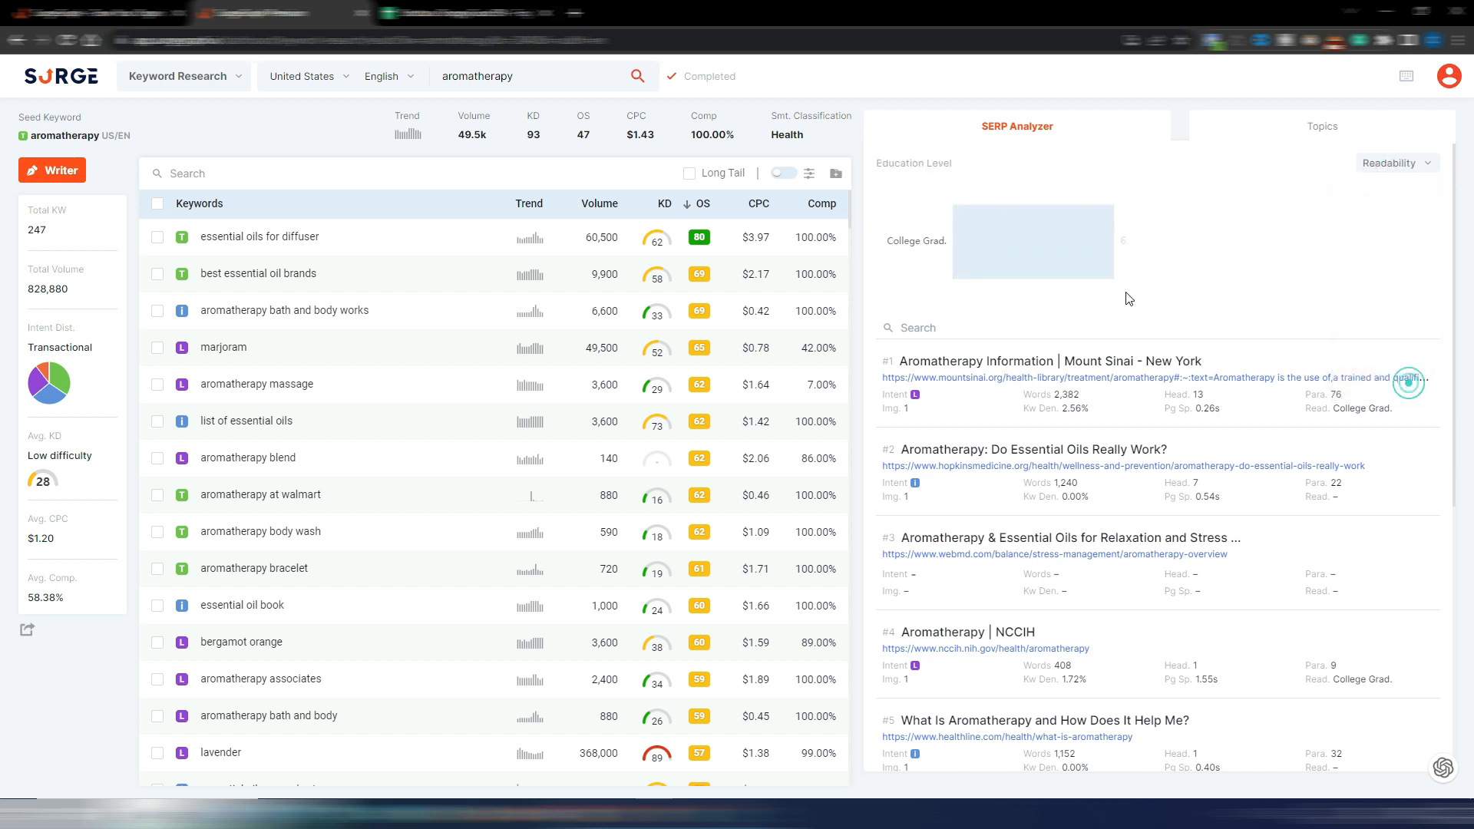
# Look through the suggested content topics for the seed keyword aromatherapy.
pyautogui.click(1323, 124)
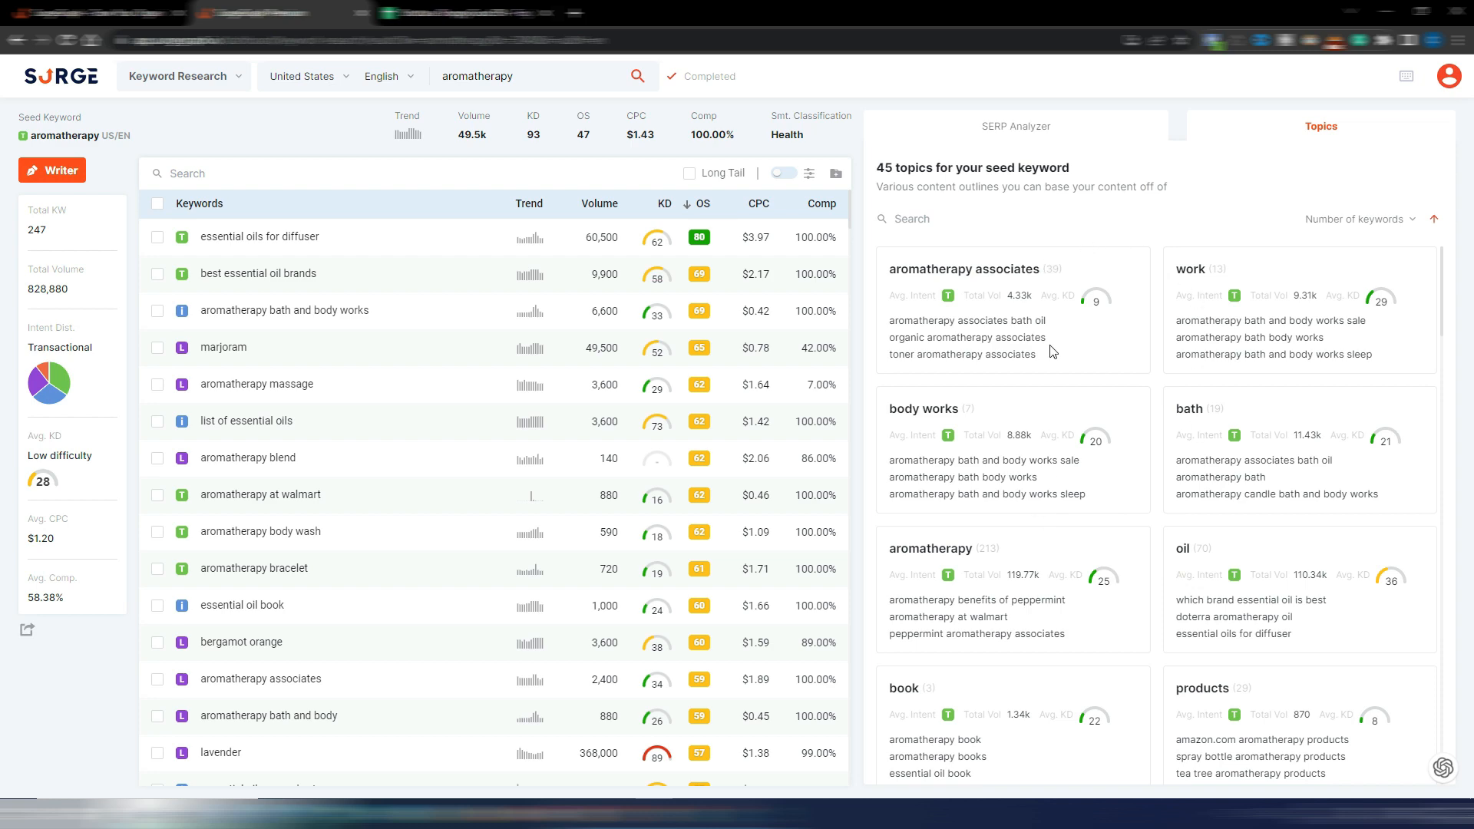
pyautogui.scroll(-7, 1166, 477)
pyautogui.scroll(8, 1165, 461)
# Filter the aromatherapy keyword list to long-tail keywords and look through the filtered list.
pyautogui.moveTo(350, 278)
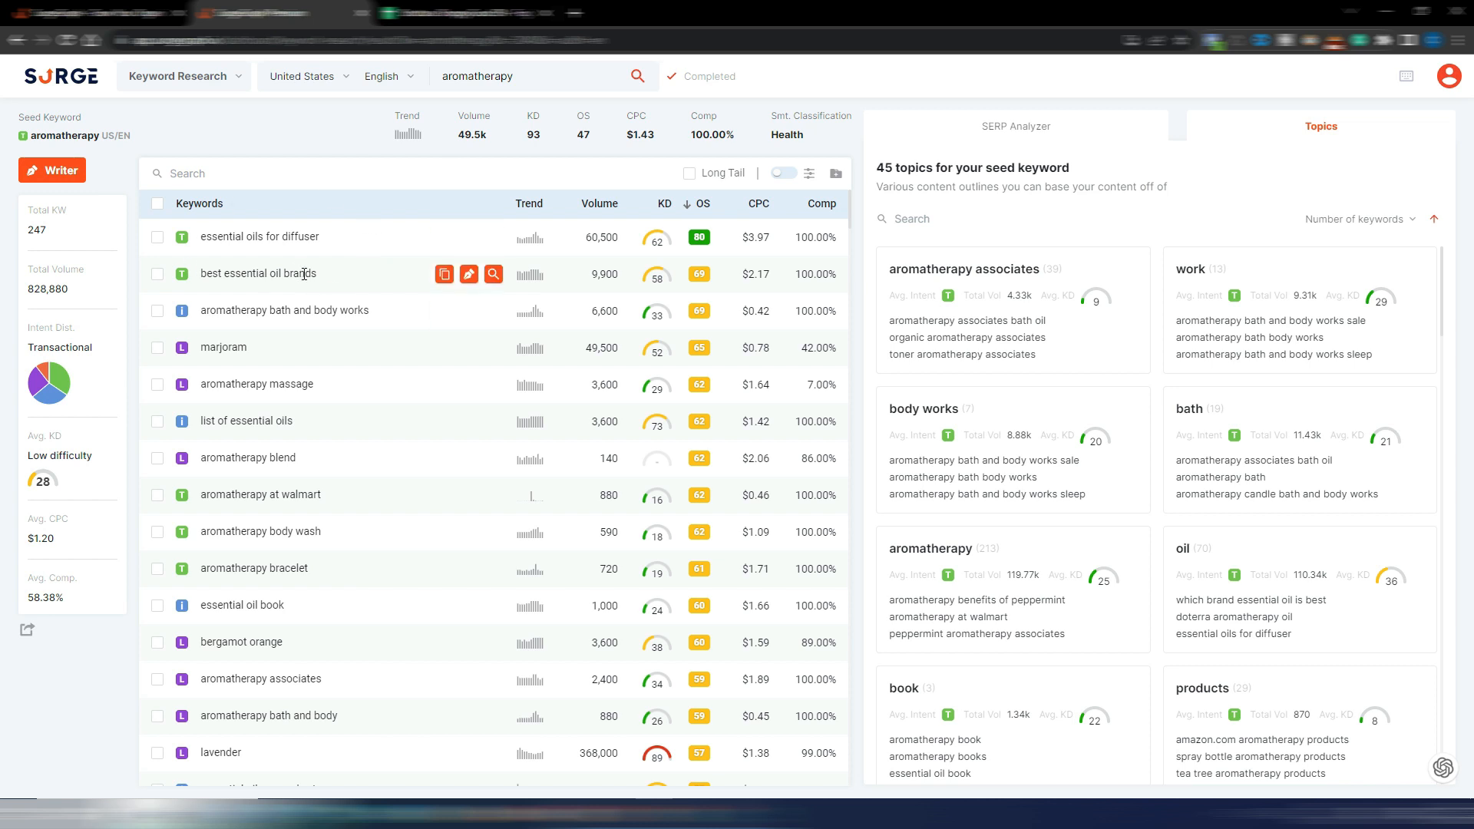
pyautogui.moveTo(349, 246)
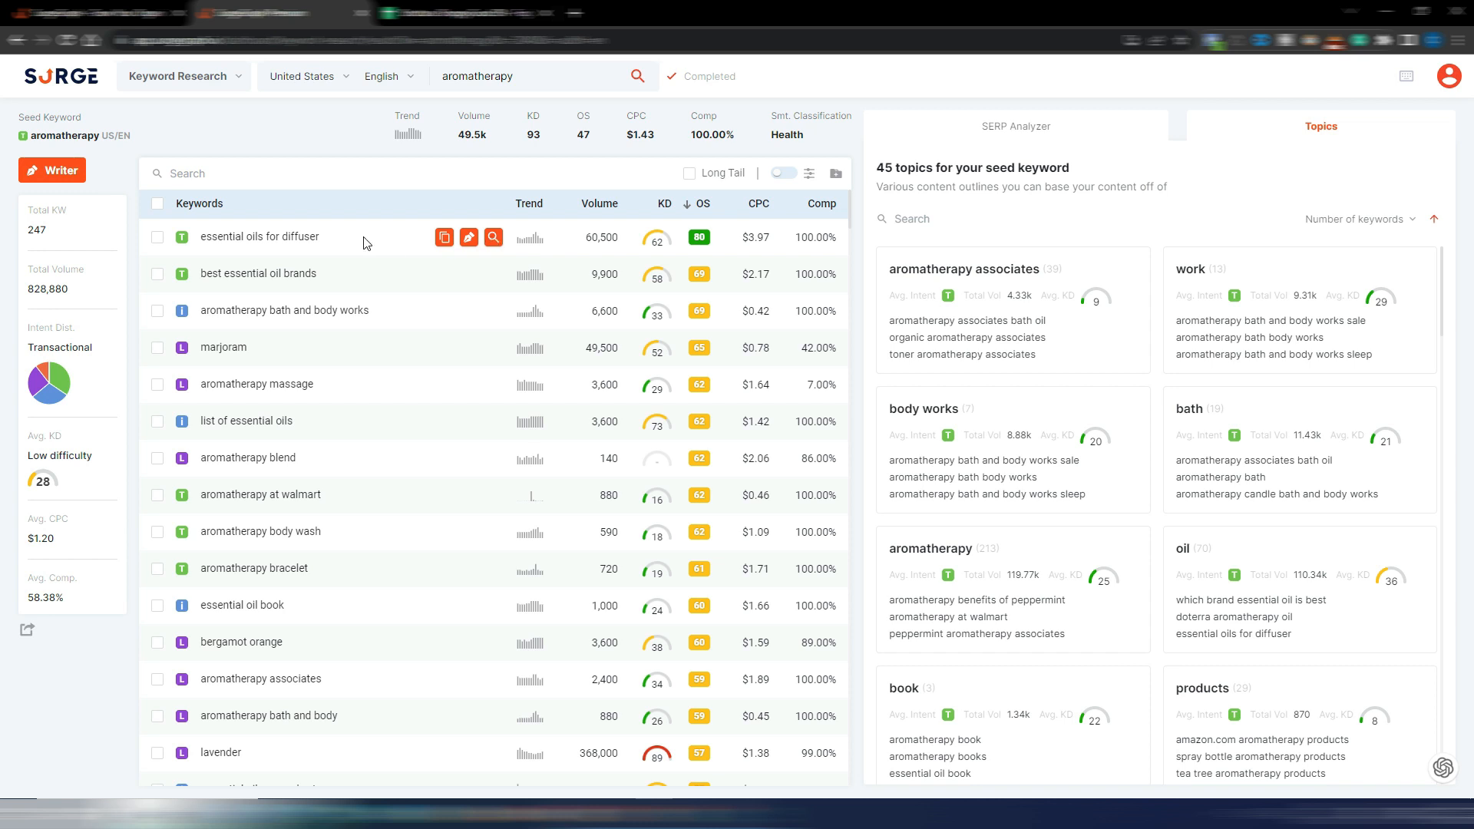
pyautogui.click(689, 175)
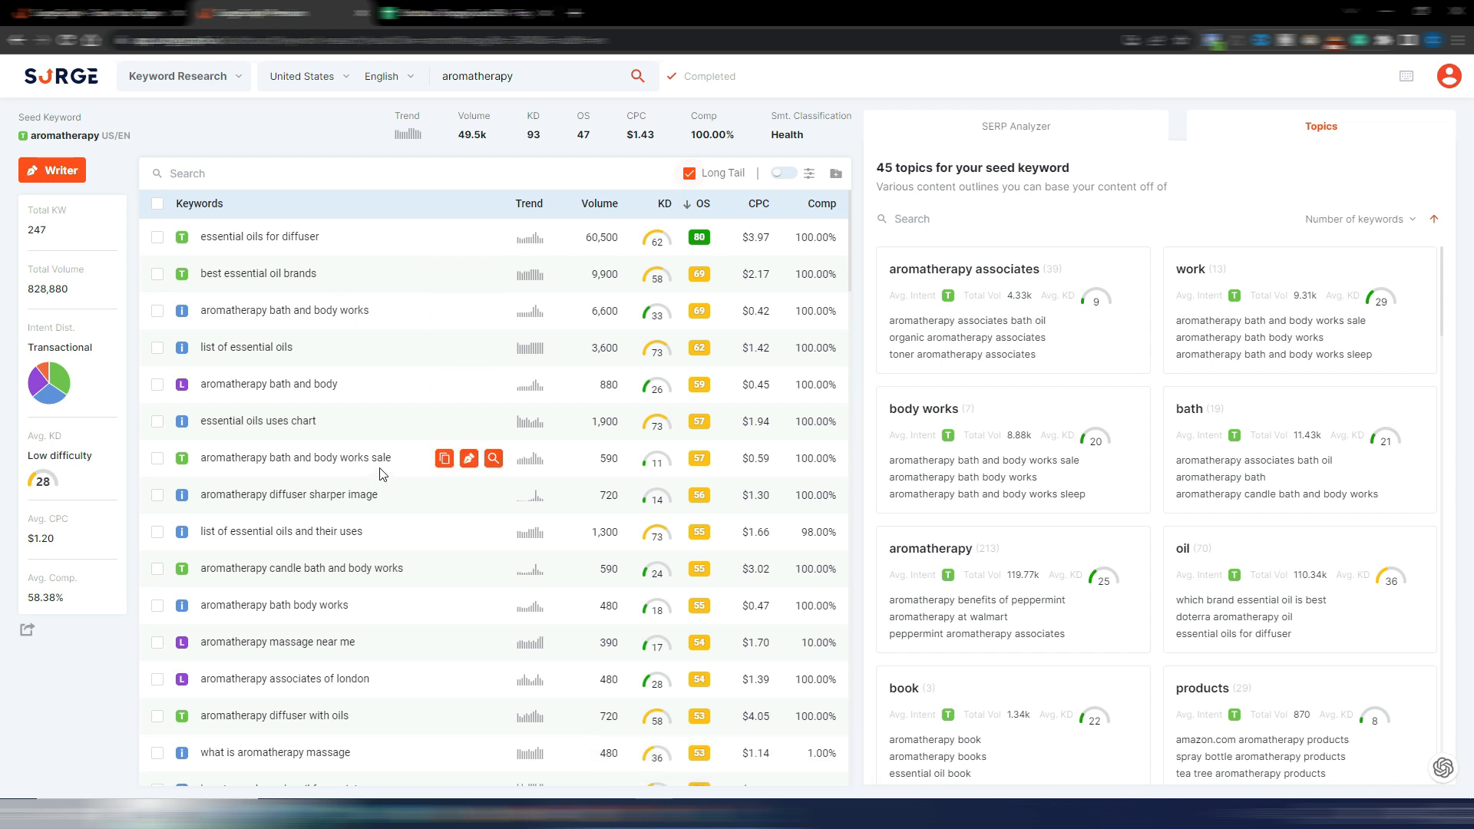
pyautogui.scroll(-5, 383, 463)
pyautogui.scroll(5, 380, 467)
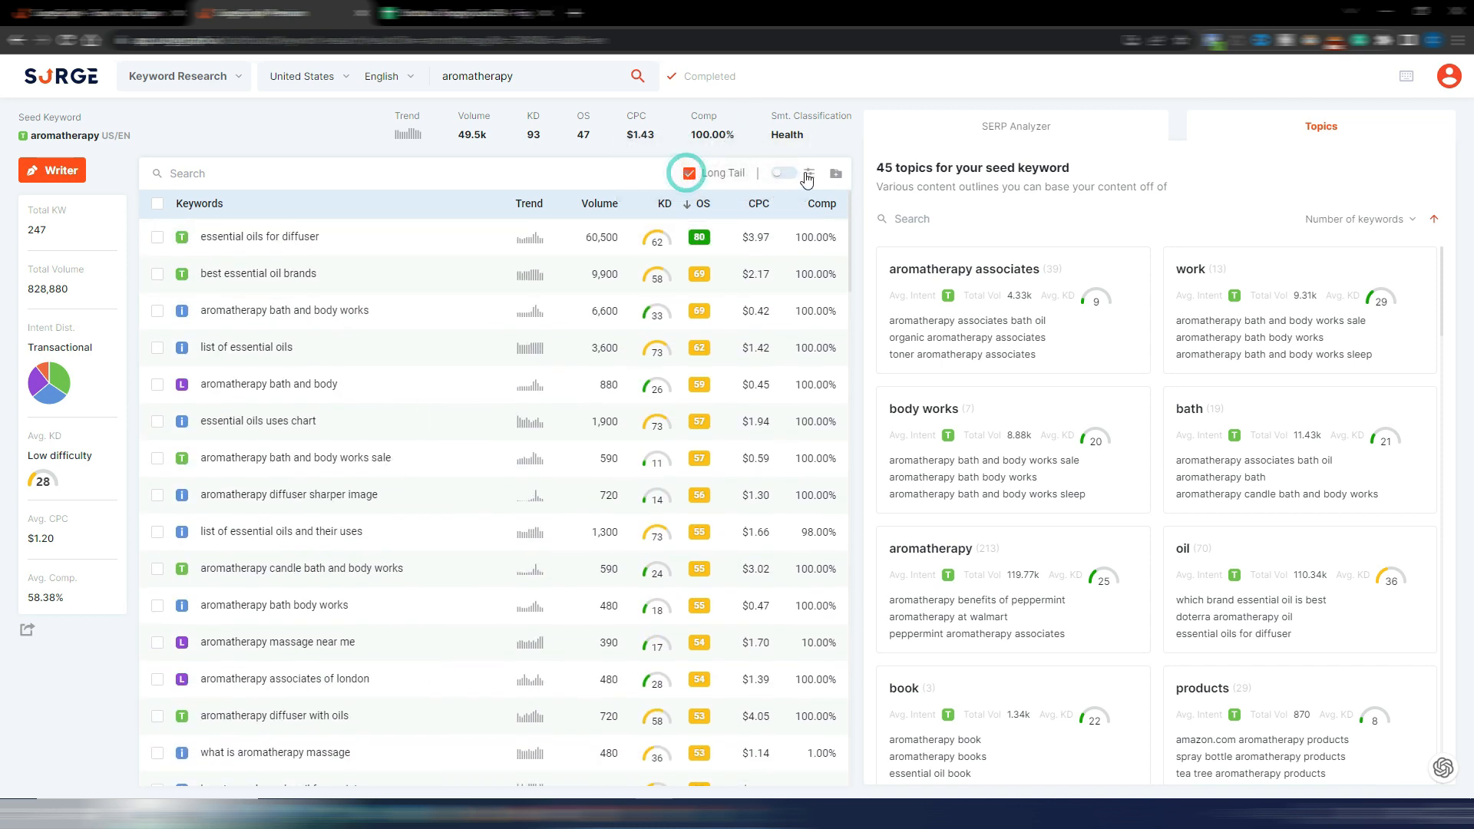
# Filter the keyword list by Informational search intent, without the long-tail filter, and turn the advanced filter off again.
pyautogui.click(808, 174)
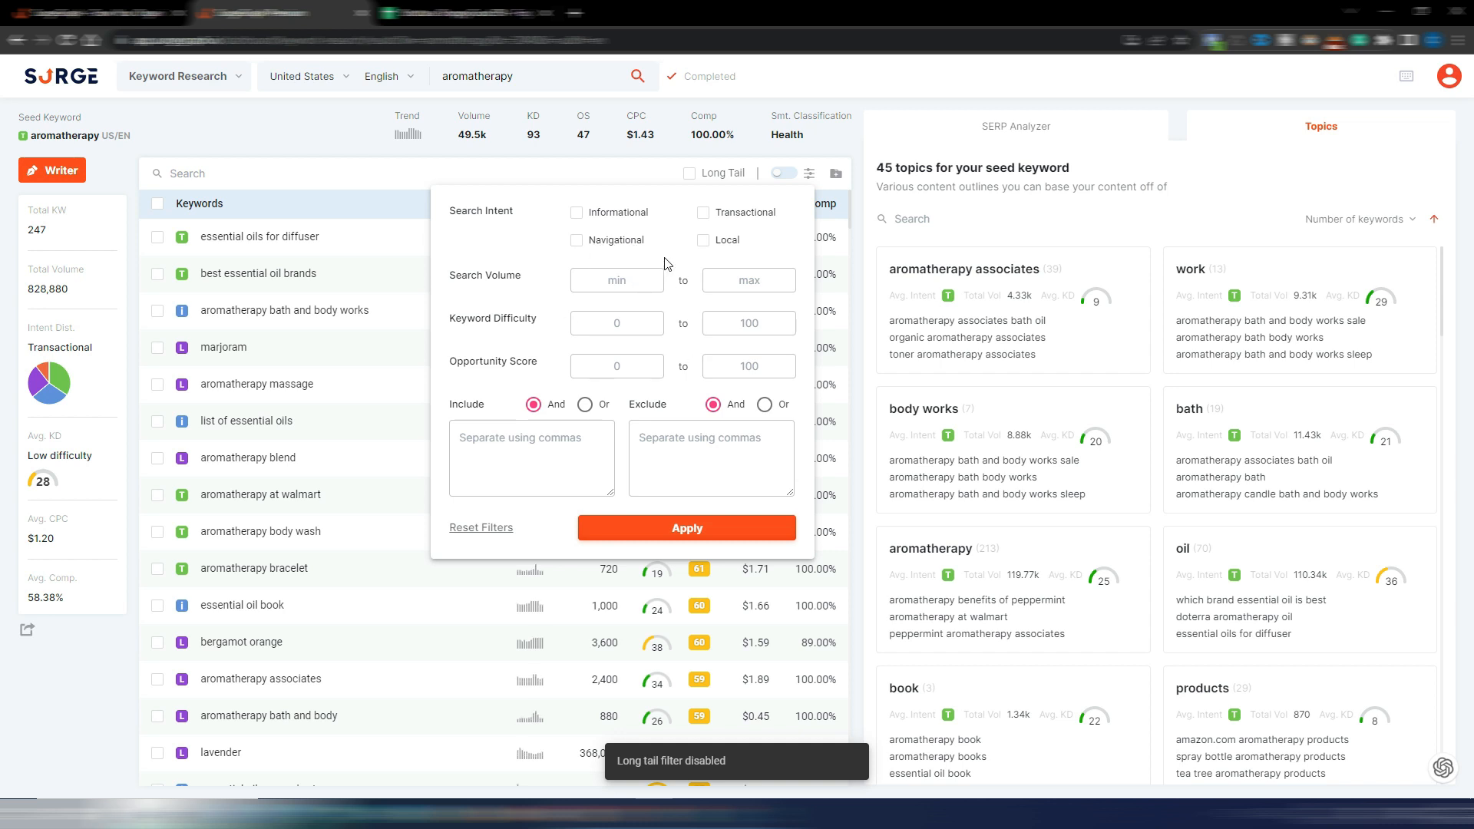
pyautogui.click(576, 213)
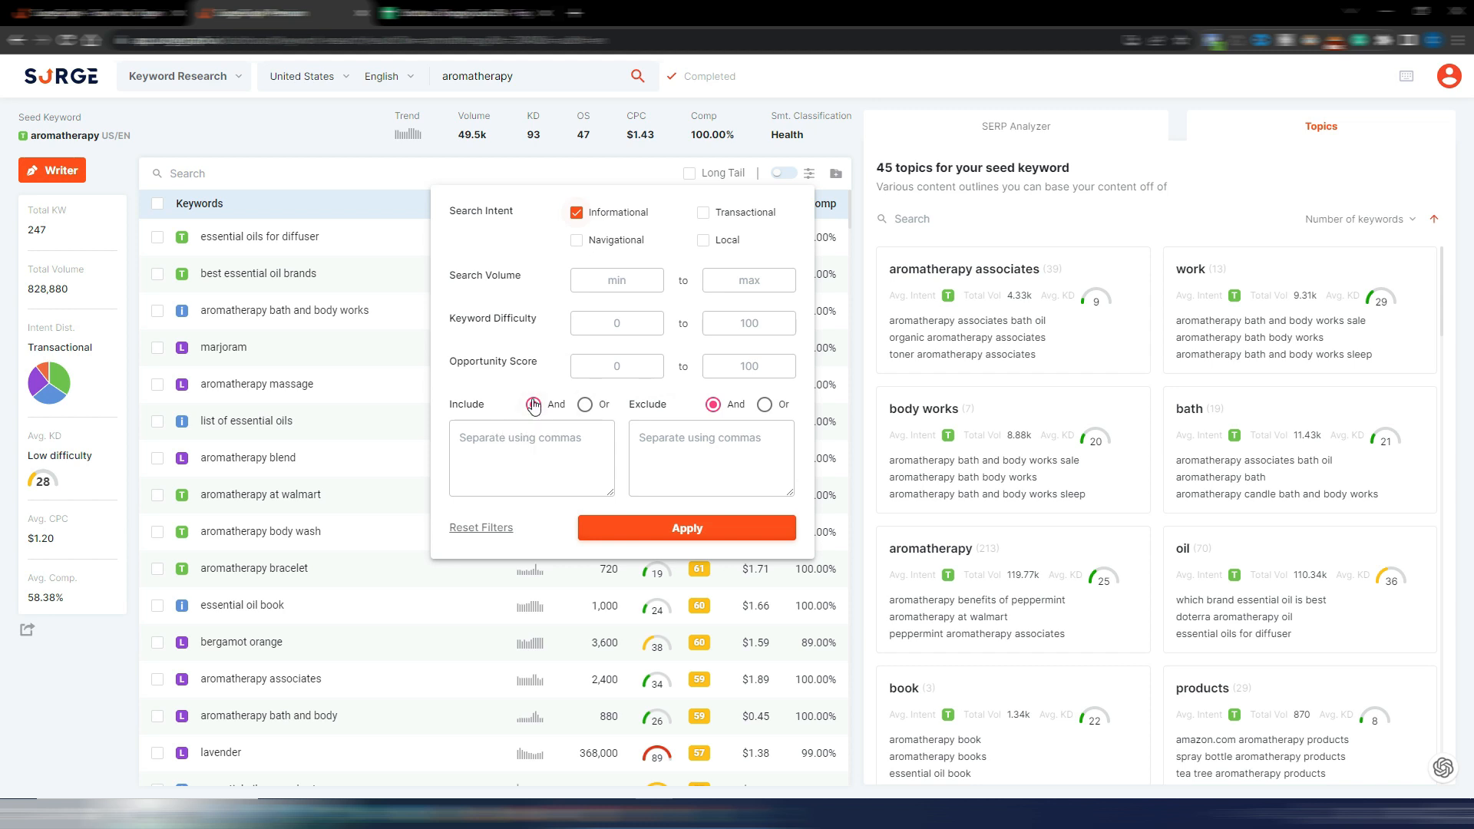
pyautogui.click(716, 537)
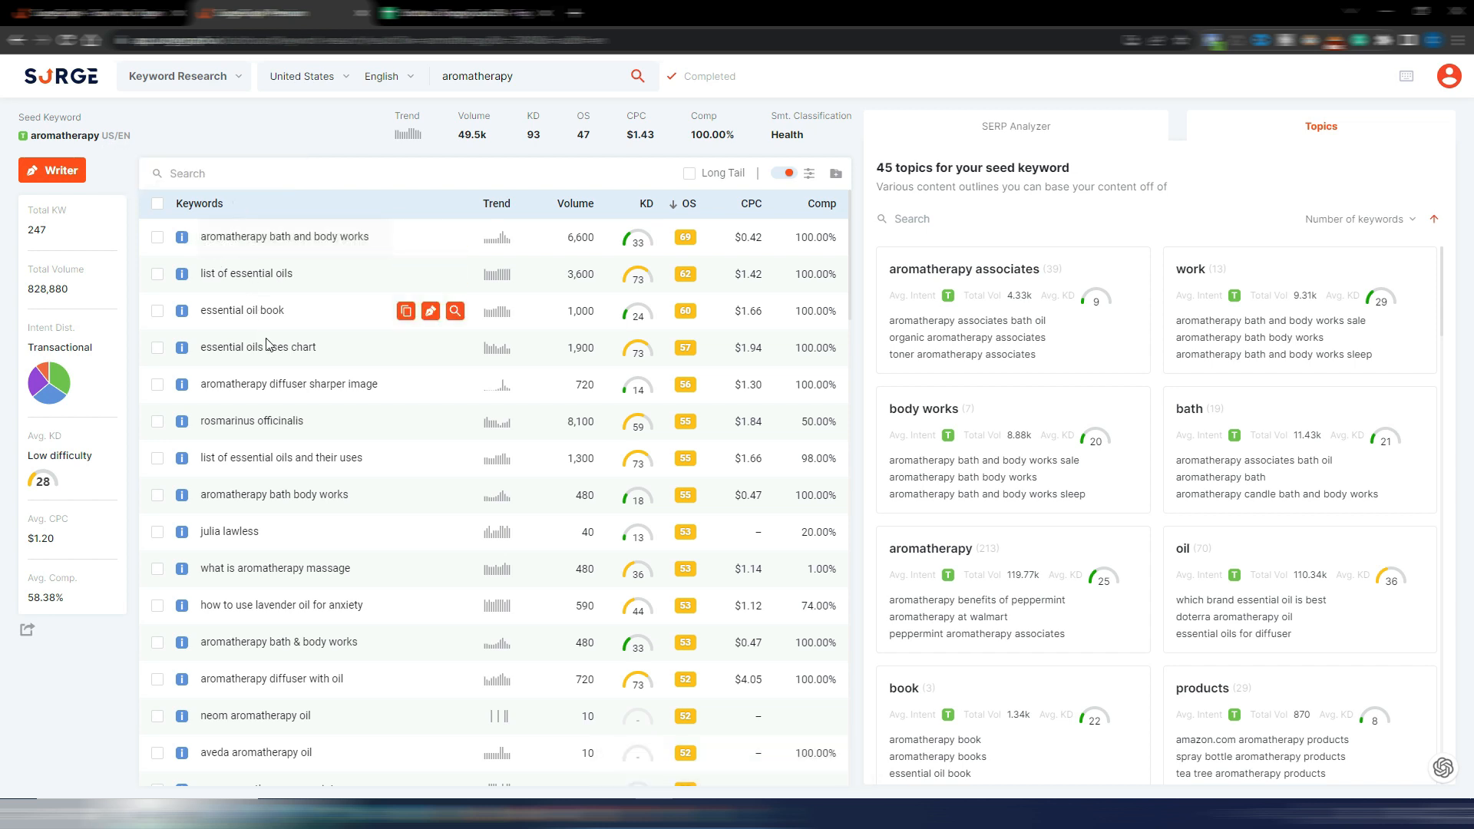
pyautogui.click(790, 174)
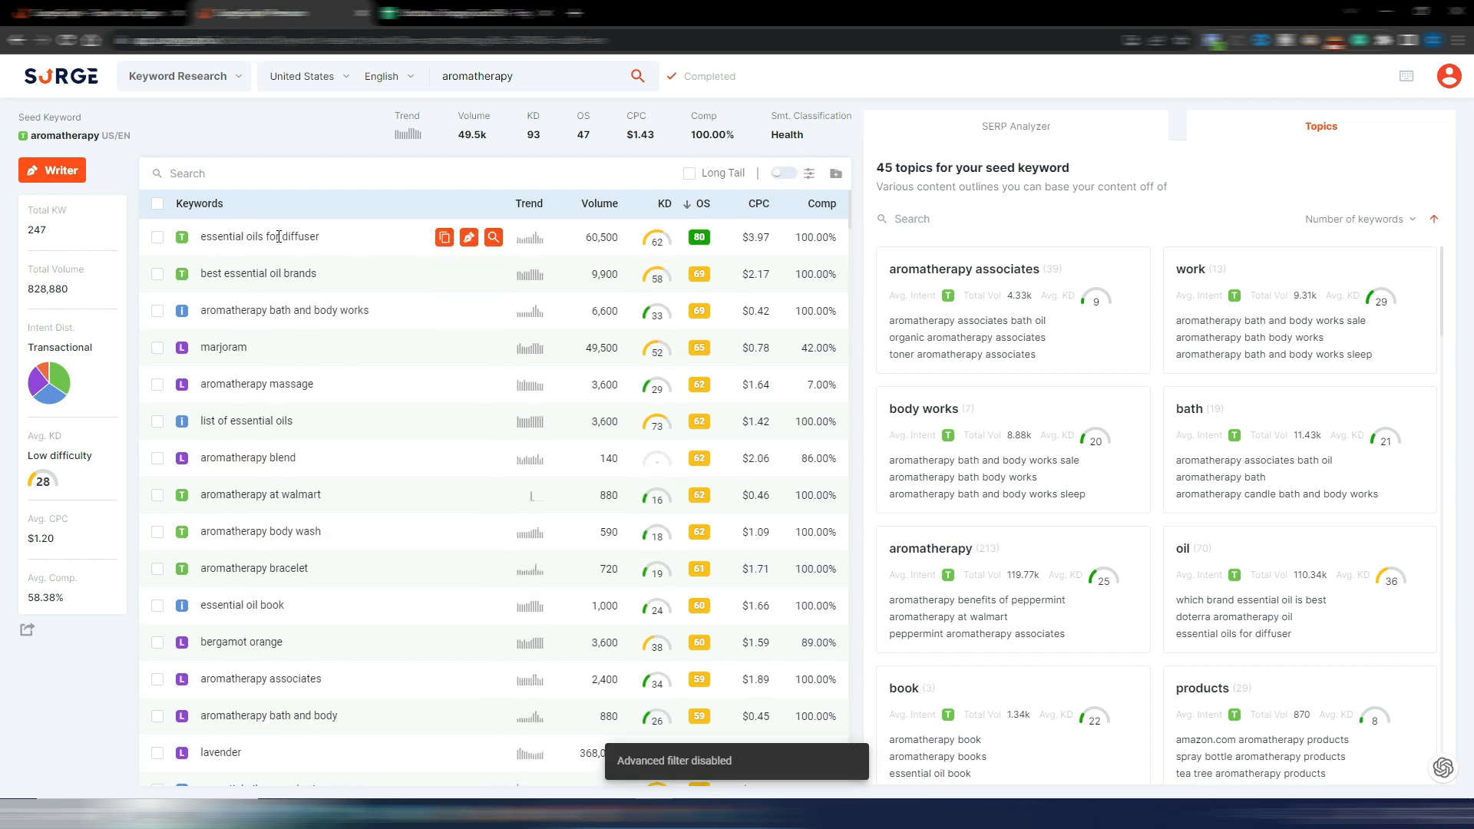
# Run keyword research on "essential oils for diffuser" and sort the resulting keywords by Opportunity Score, highest first.
pyautogui.click(493, 238)
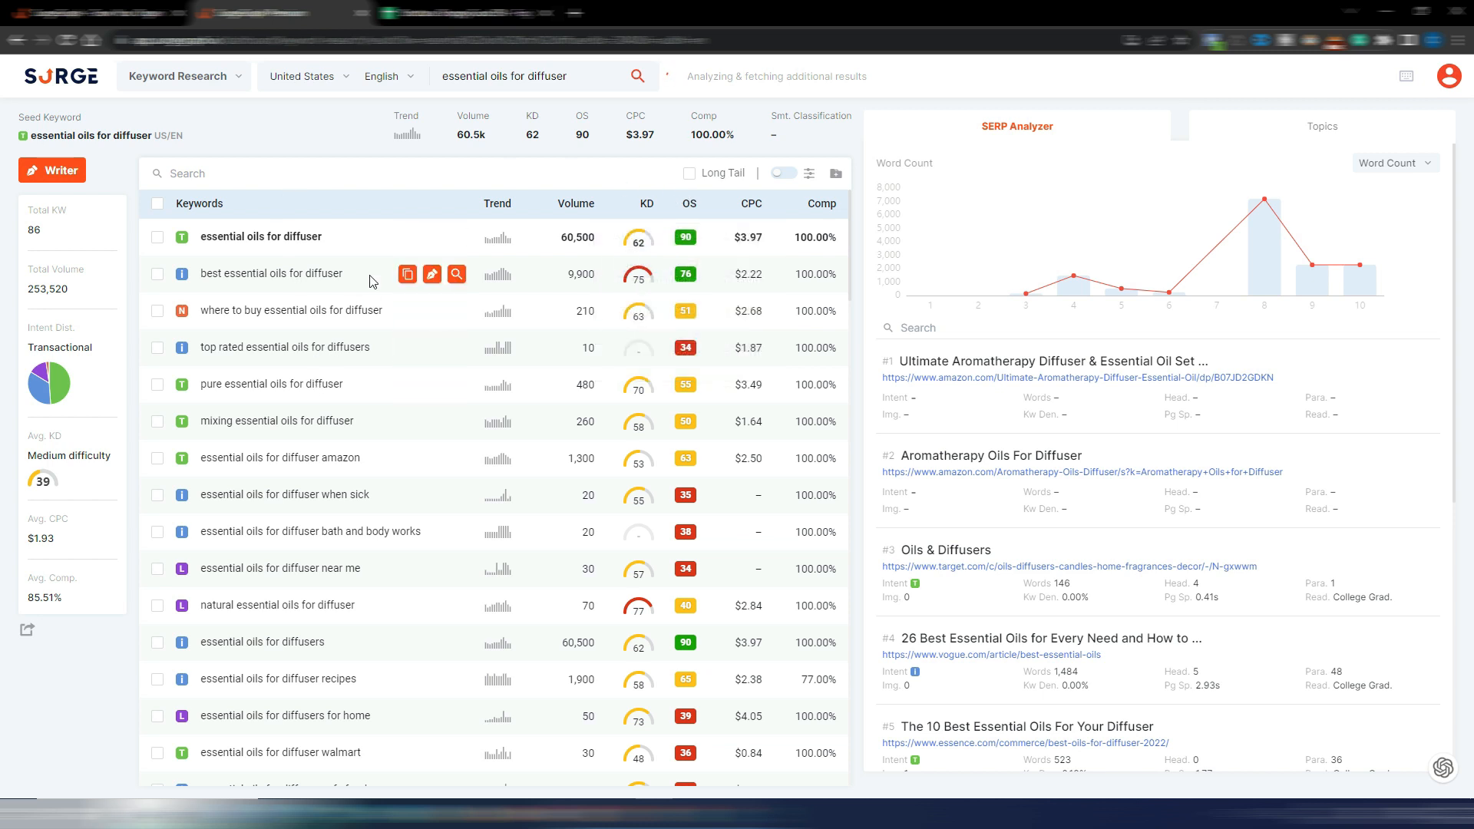
pyautogui.click(691, 206)
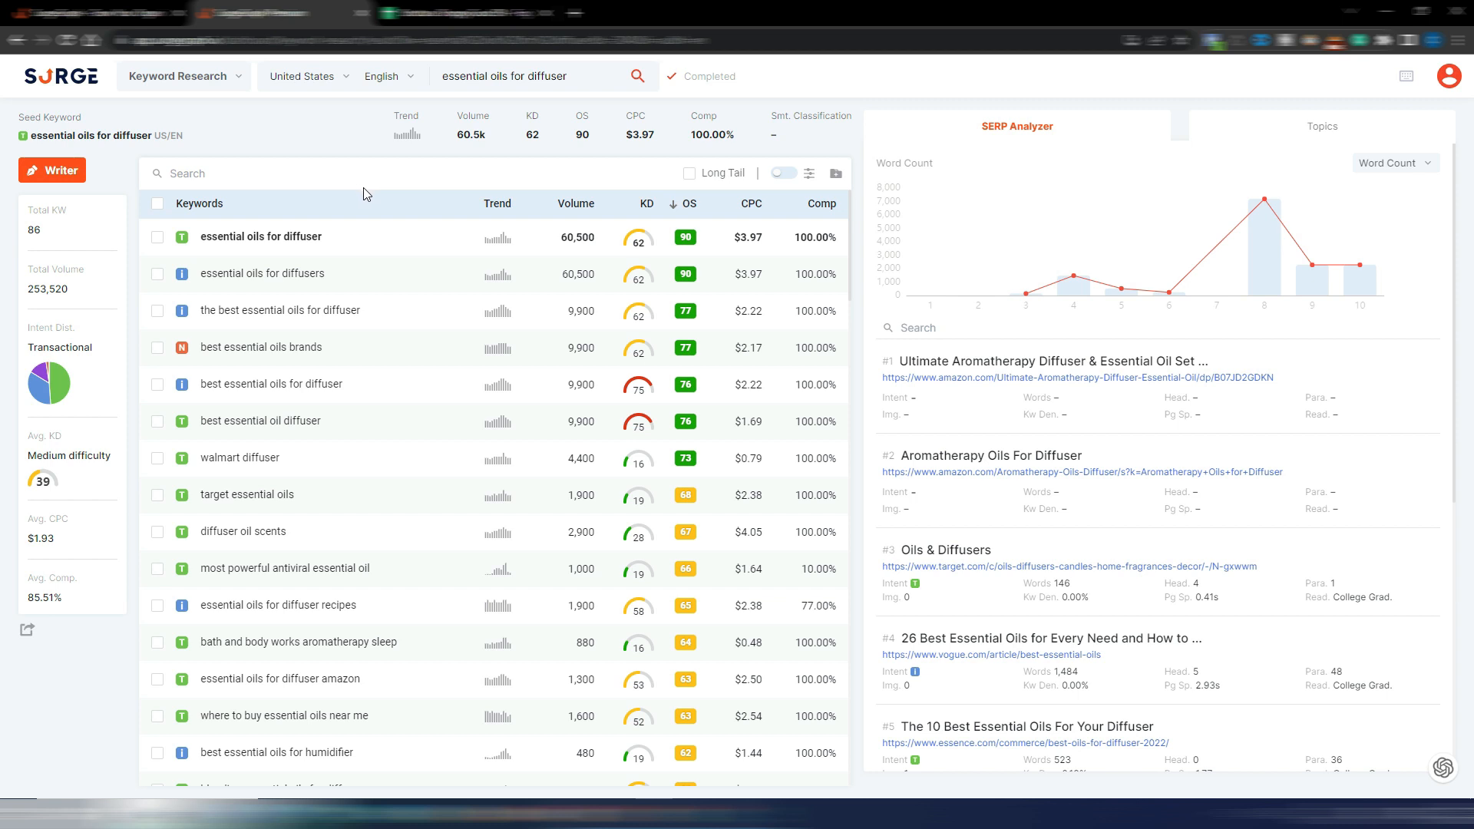
# Select the keywords "essential oils for diffuser", "best essential oil diffuser", "diffuser oil scents" and "blending essential oils for diffuser".
pyautogui.click(157, 237)
pyautogui.click(157, 422)
pyautogui.click(157, 535)
pyautogui.scroll(-1, 159, 542)
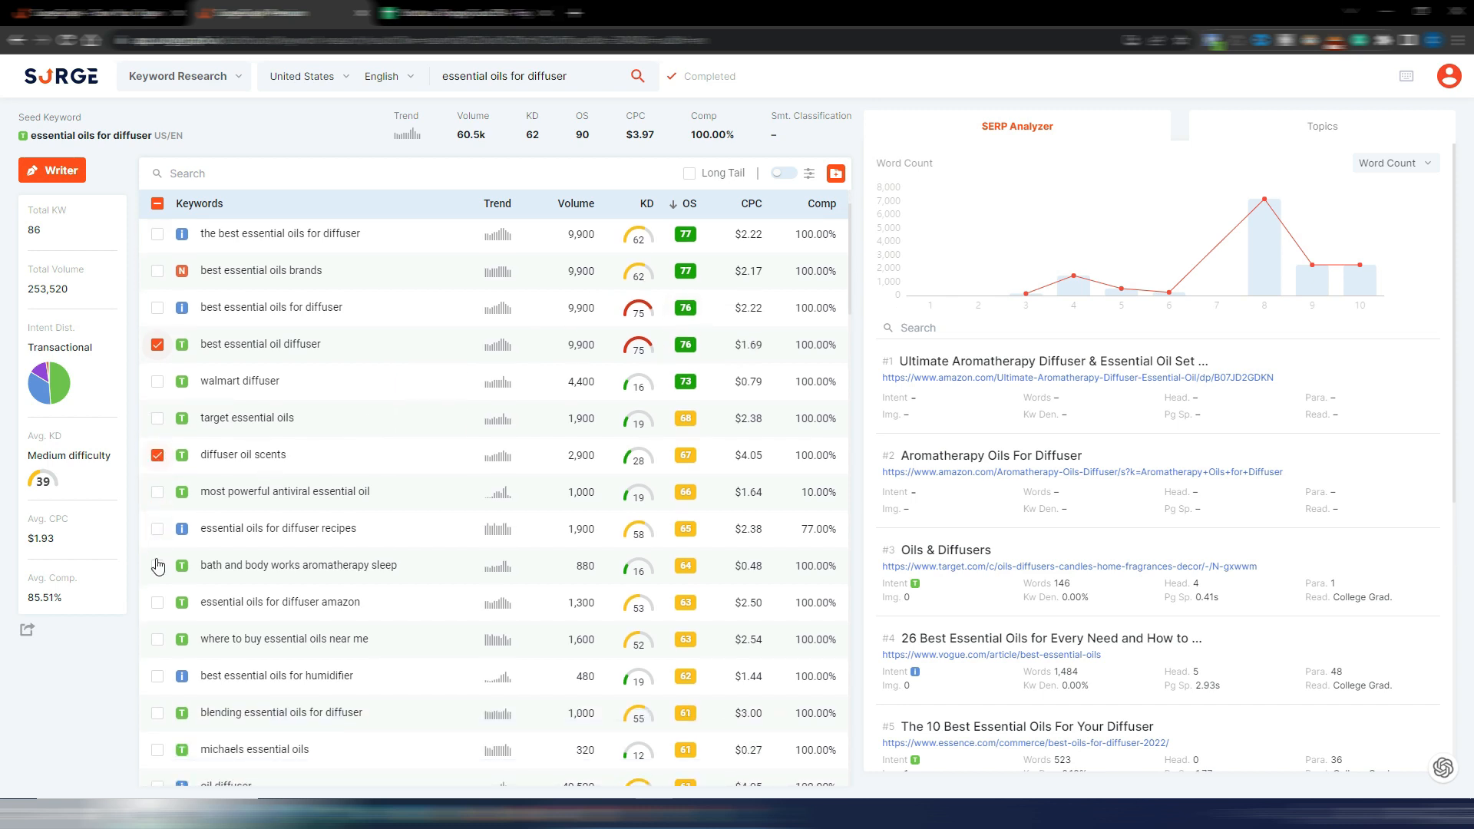
pyautogui.click(161, 715)
pyautogui.scroll(-3, 162, 718)
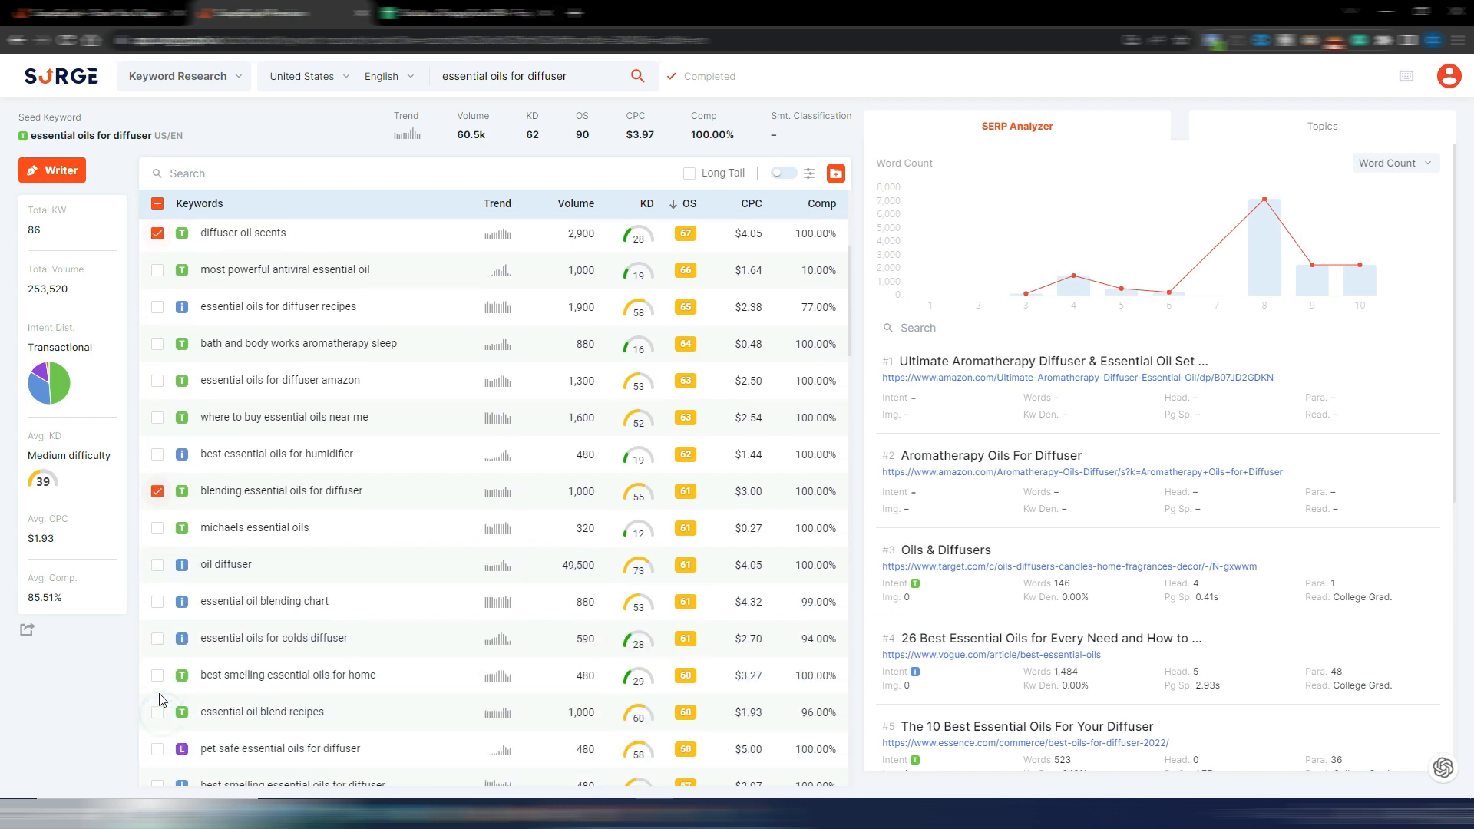
pyautogui.scroll(5, 172, 647)
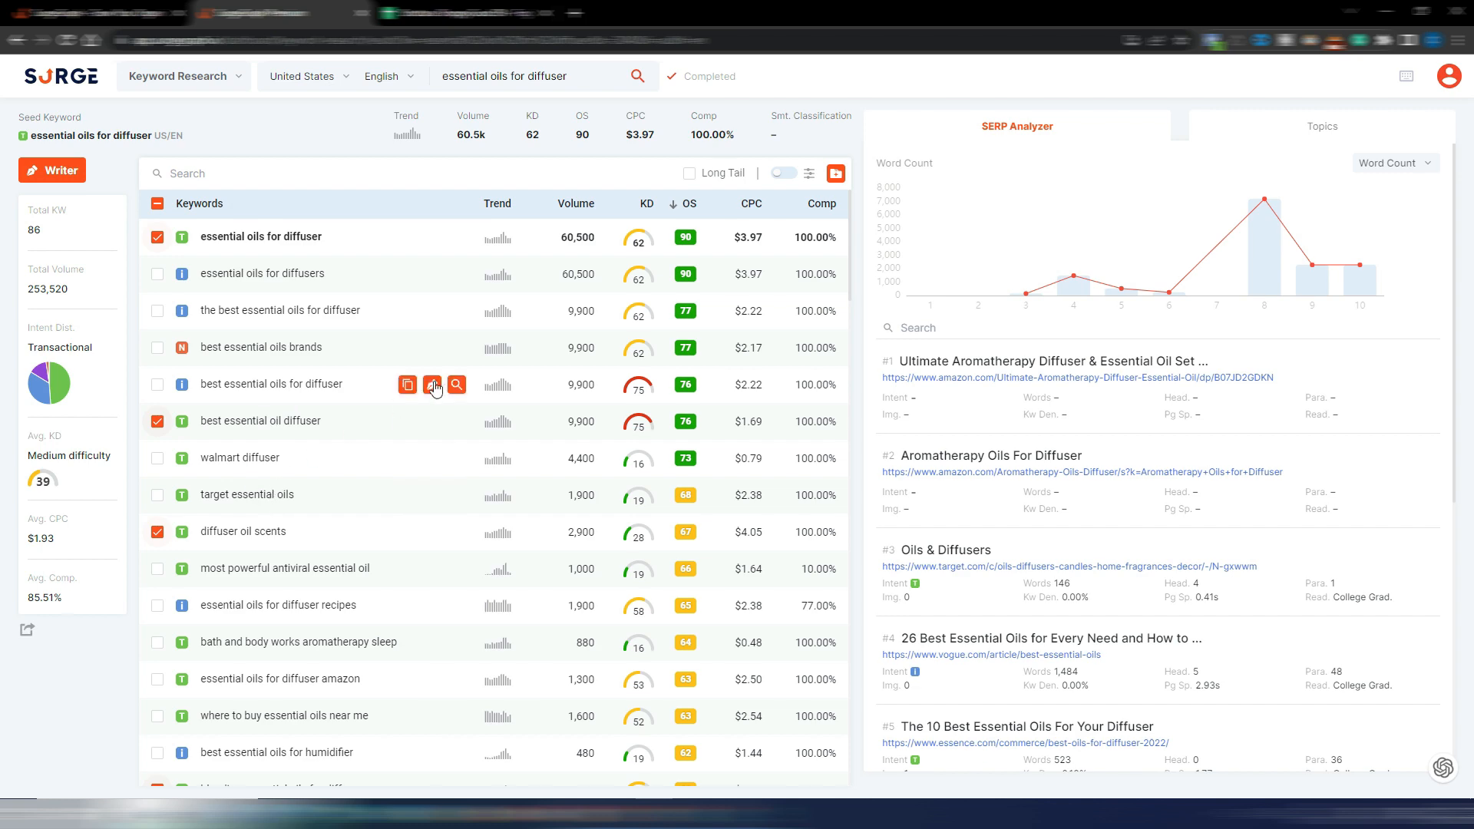
# Add the selected keywords to a new project named "essential oils".
pyautogui.click(836, 174)
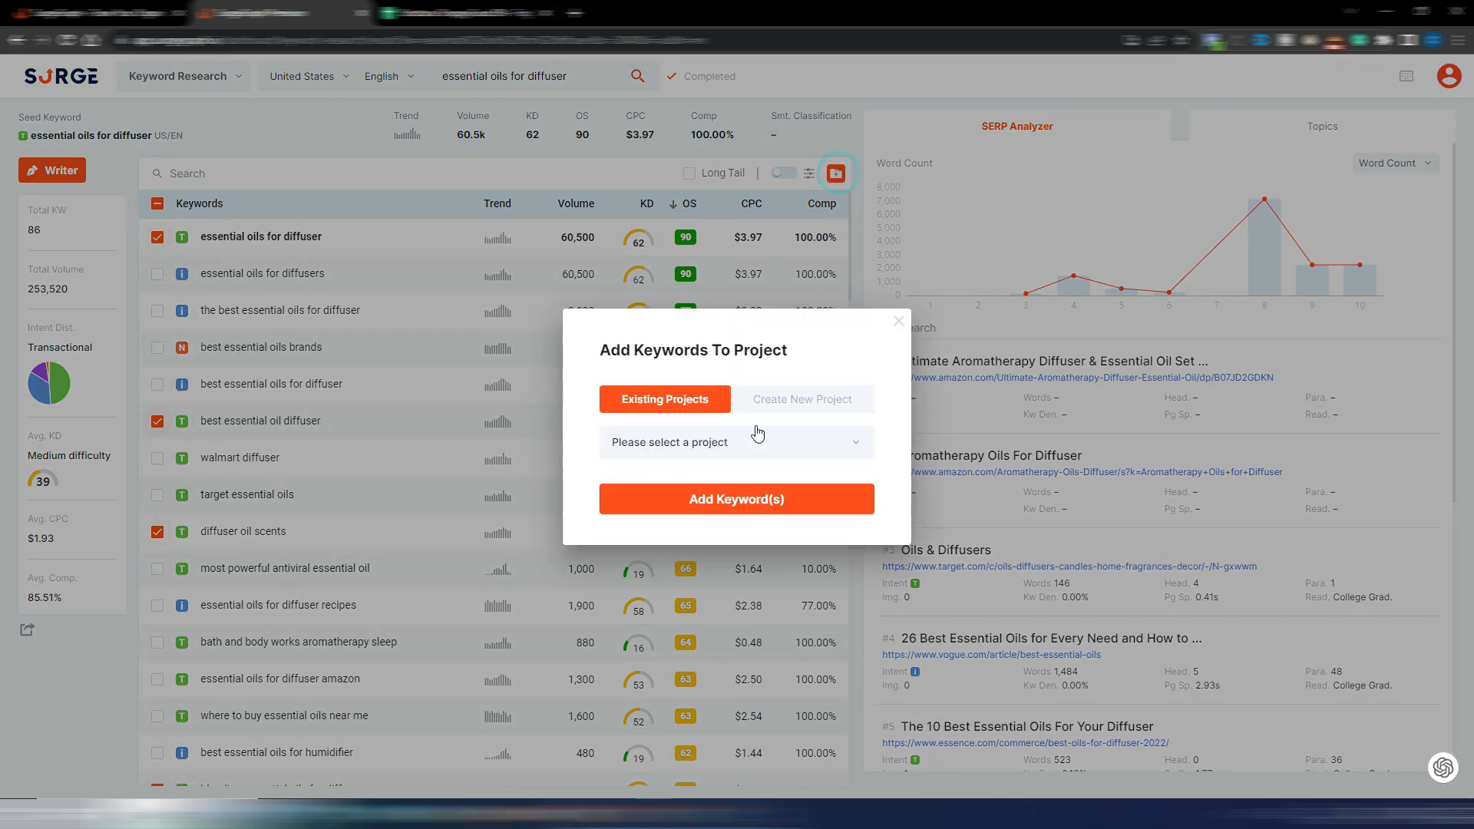
pyautogui.click(812, 403)
pyautogui.click(670, 471)
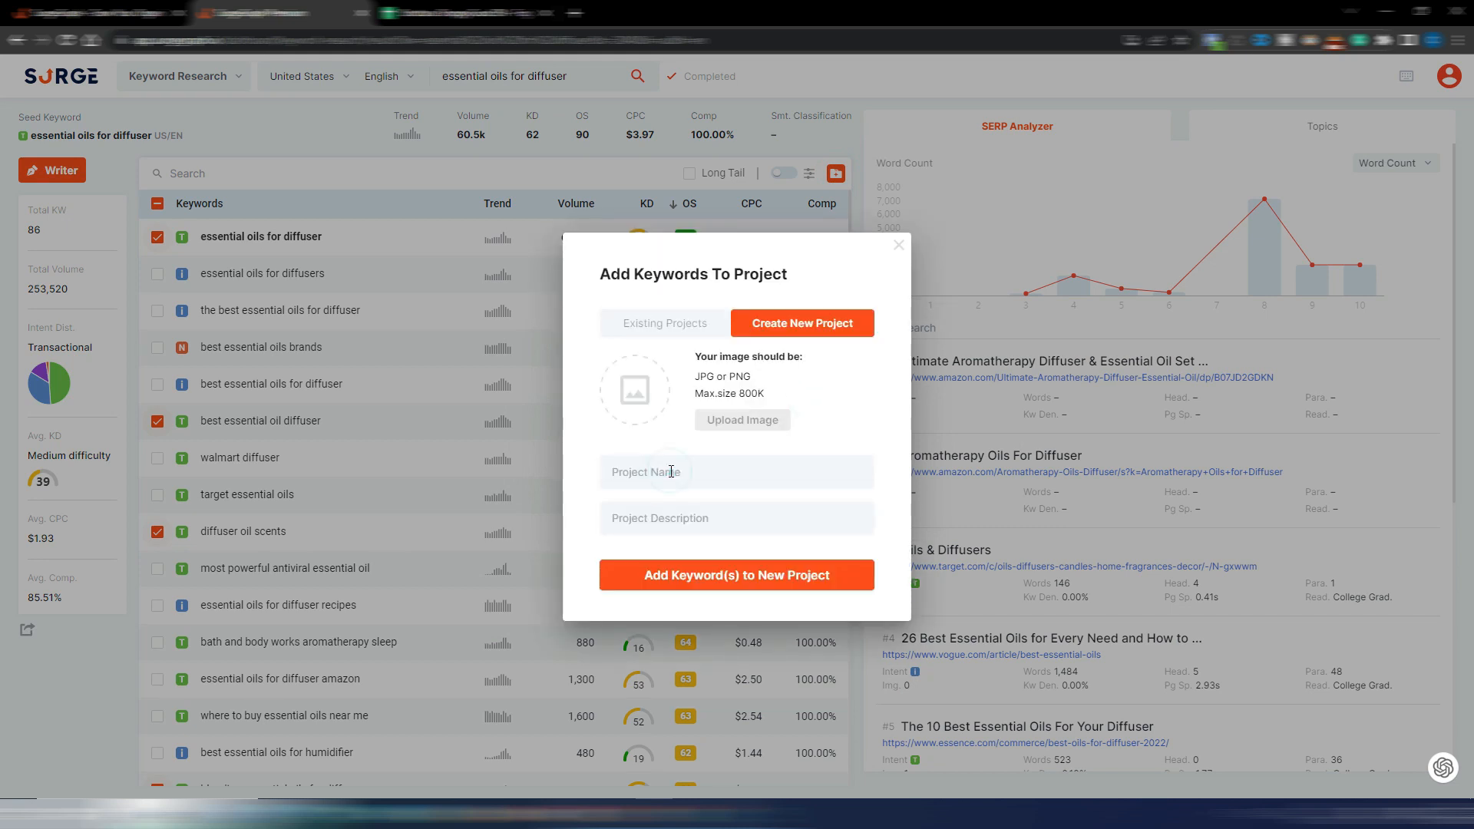
pyautogui.write('essential oils')
pyautogui.click(716, 575)
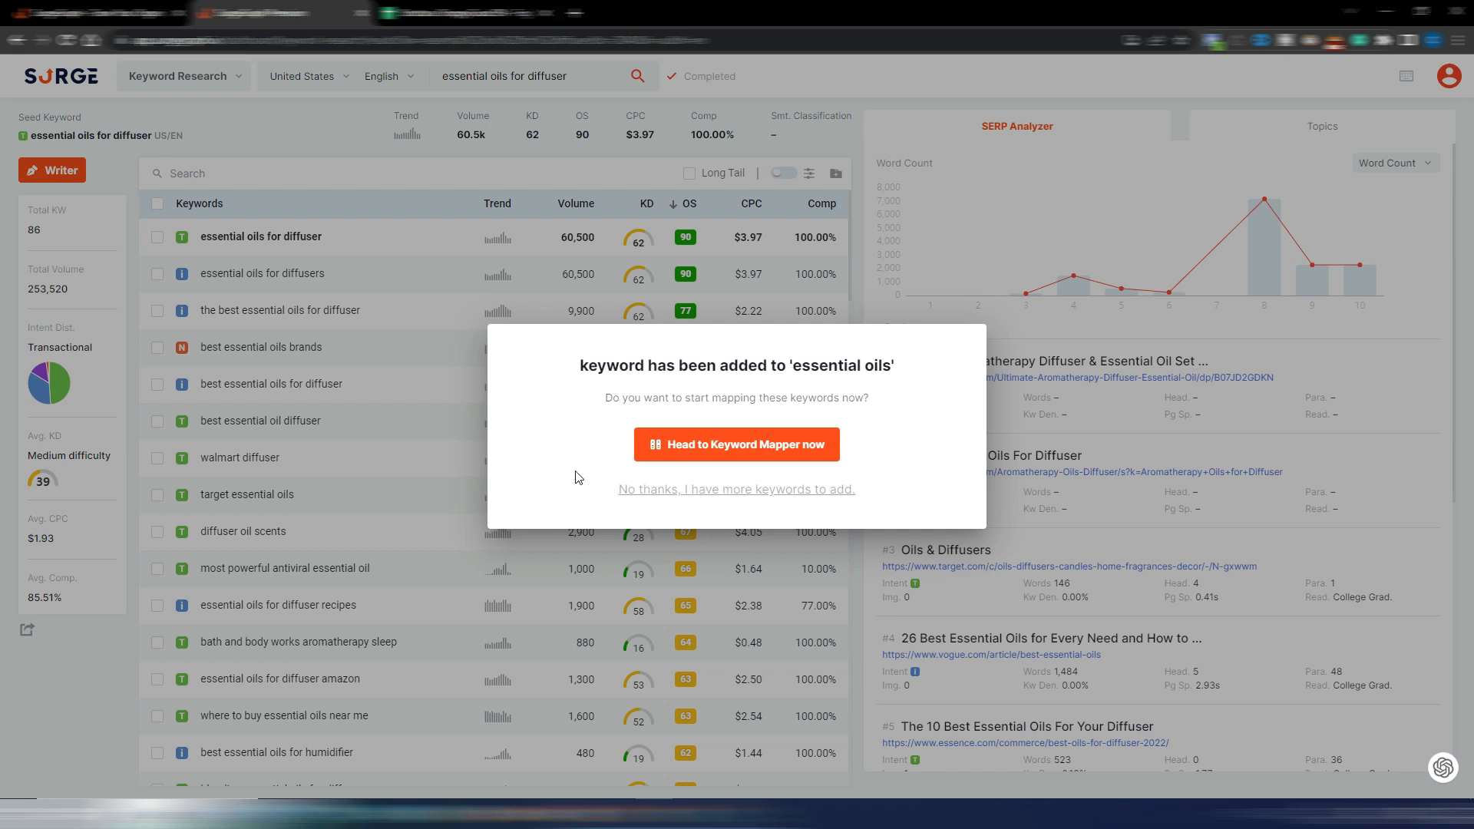
# Open the Keyword Mapper and place "essential oils for diffuser", "blending essential oils for diffuser" twice and "diffuser oil scents" on the grid.
pyautogui.click(729, 445)
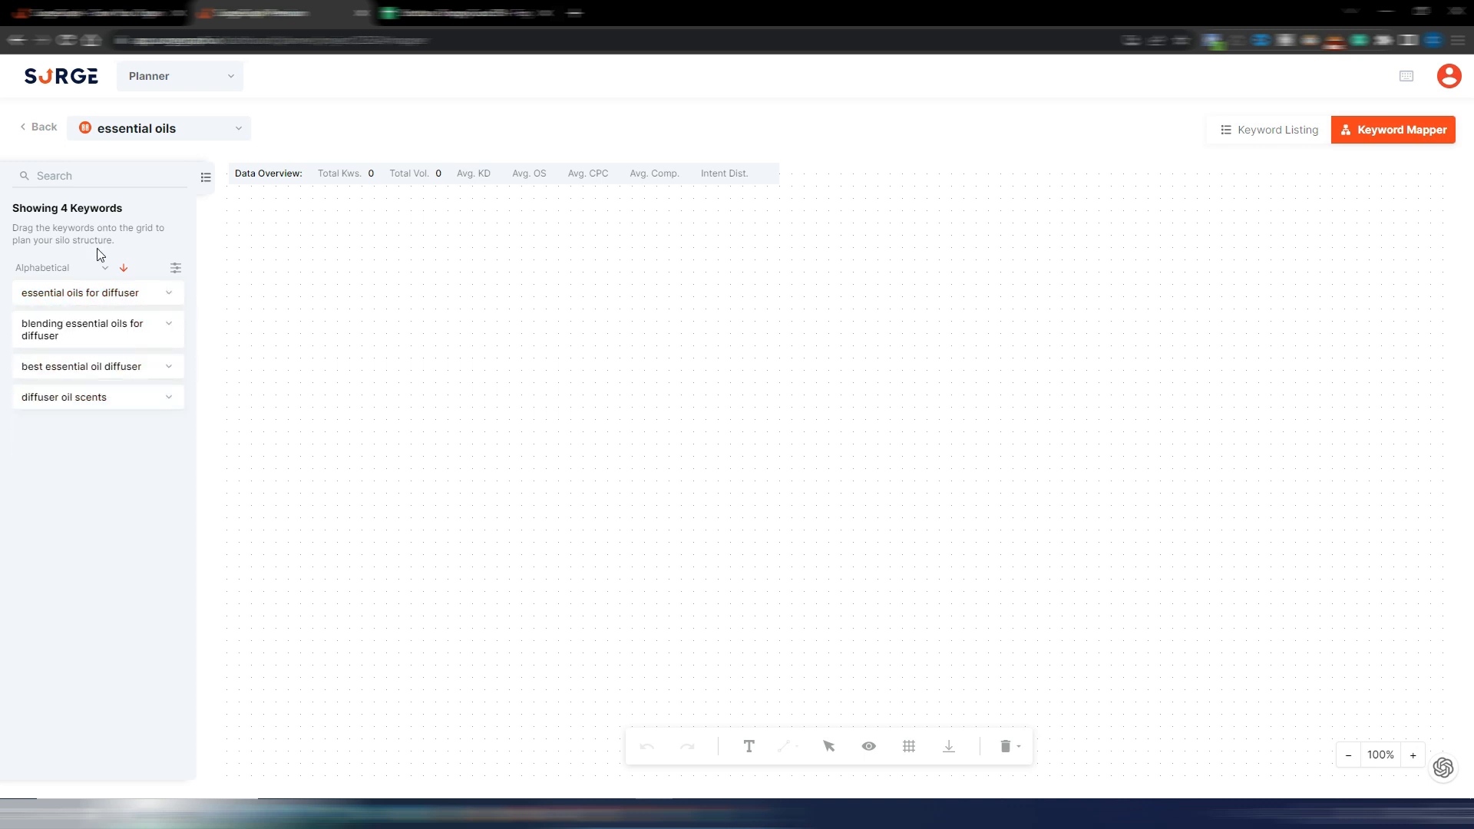
pyautogui.moveTo(109, 293); pyautogui.dragTo(461, 265)
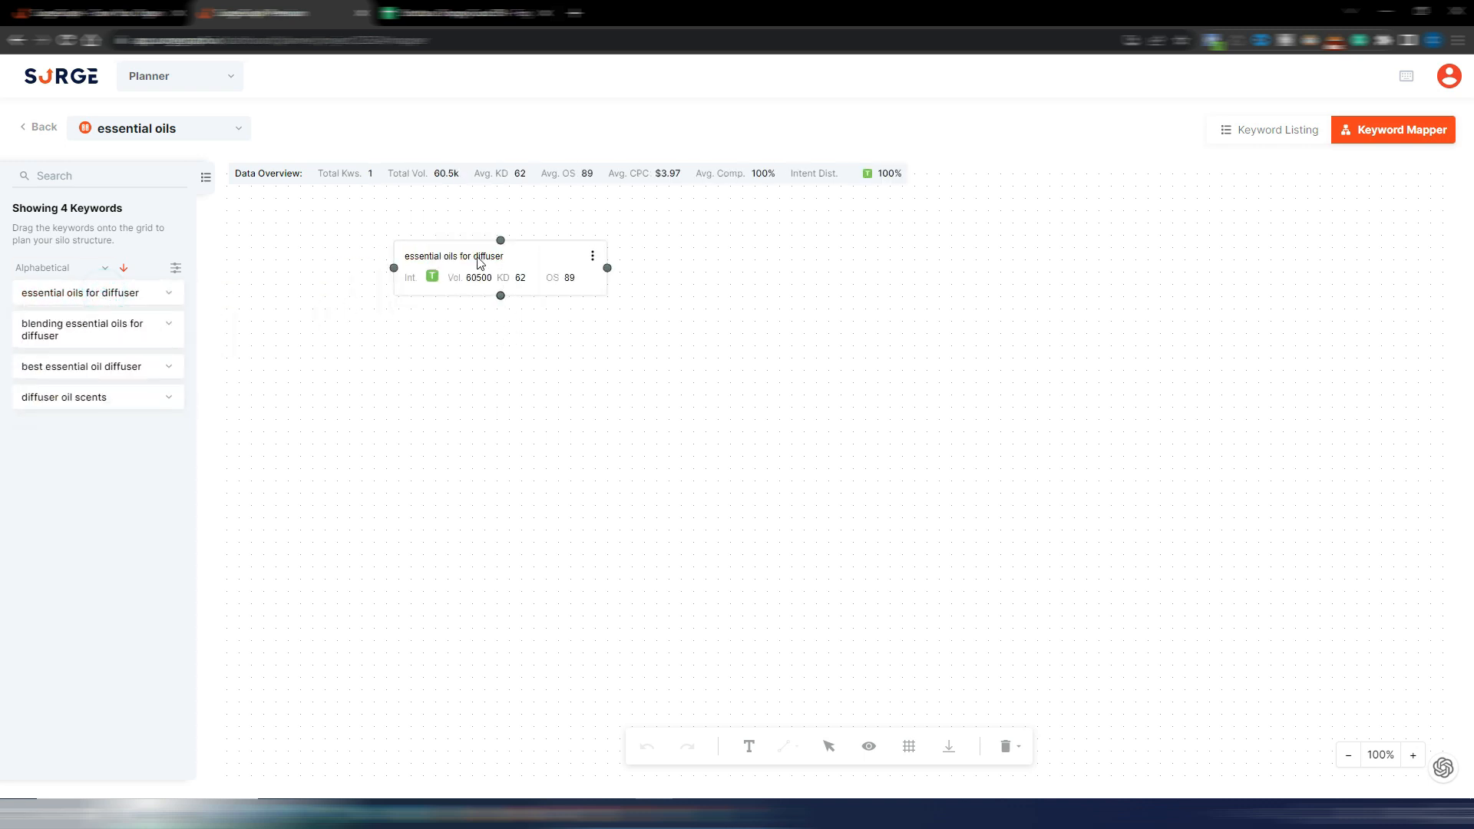
pyautogui.moveTo(83, 327); pyautogui.dragTo(568, 520)
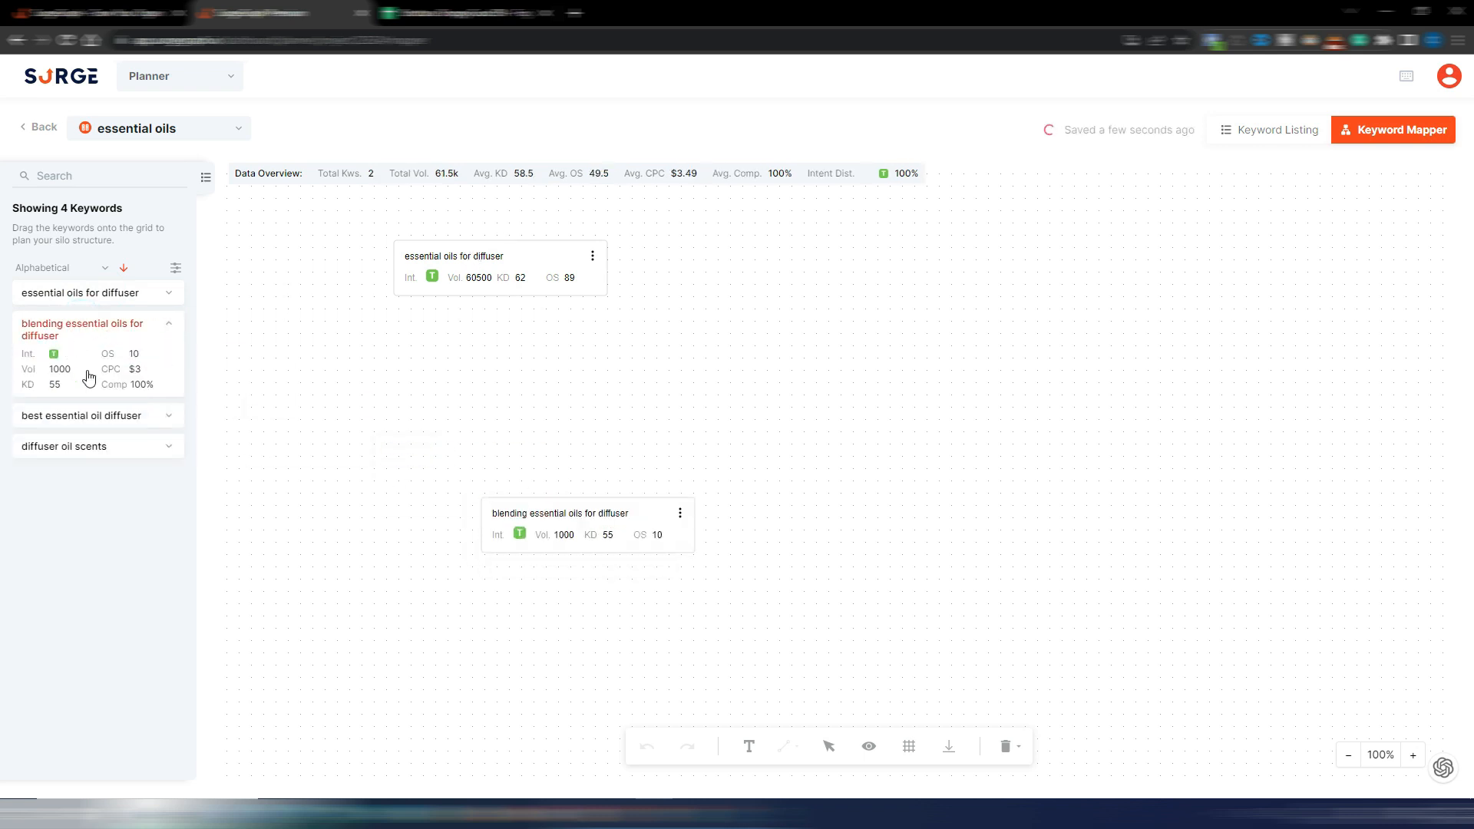
pyautogui.moveTo(86, 358); pyautogui.dragTo(605, 395)
pyautogui.moveTo(82, 411); pyautogui.dragTo(913, 433)
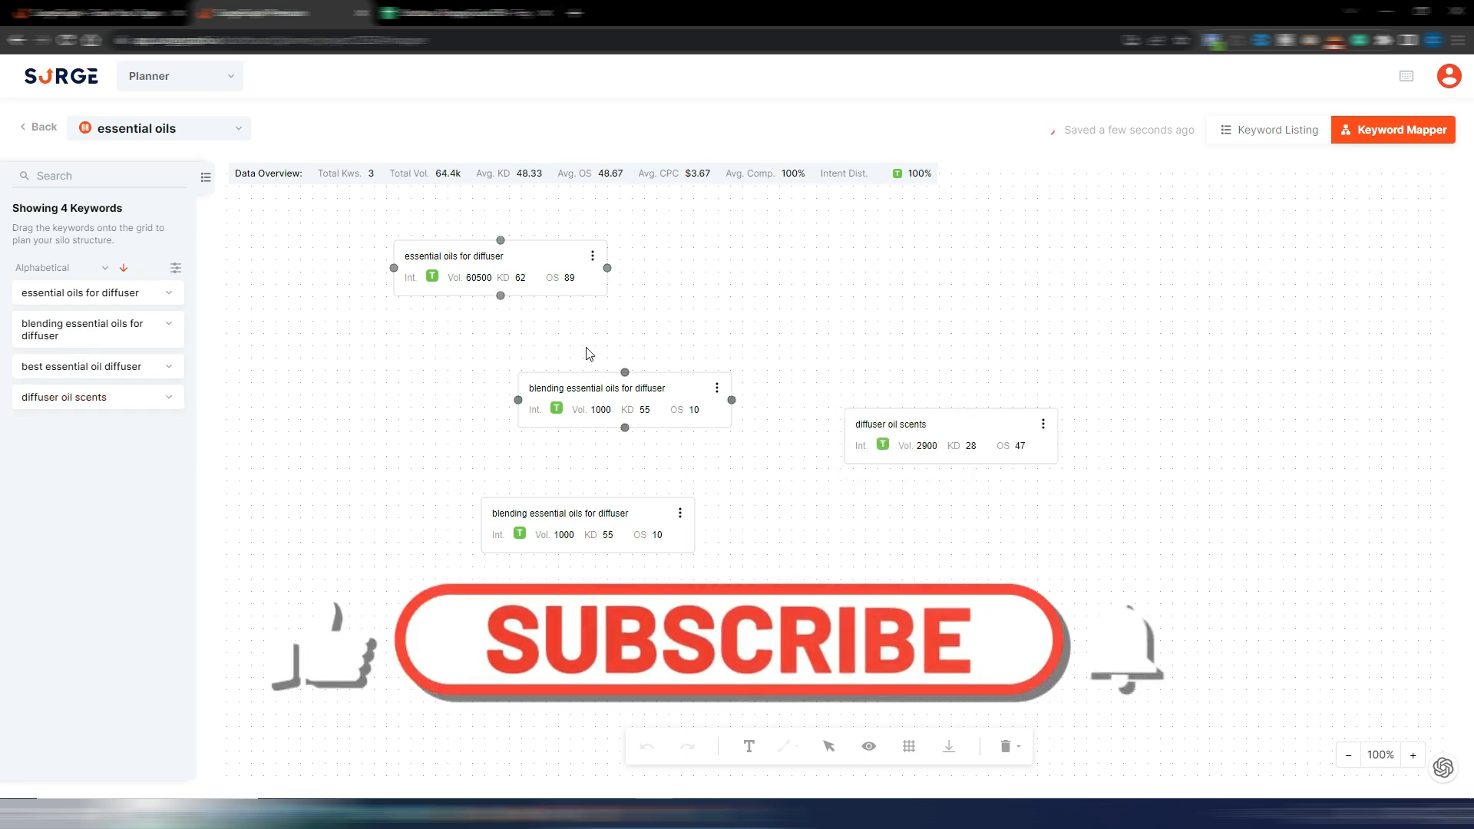
# Arrange a "blending essential oils for diffuser" card beneath "essential oils for diffuser" and connect it upward to that card.
pyautogui.moveTo(517, 257); pyautogui.dragTo(554, 241)
pyautogui.moveTo(655, 400); pyautogui.dragTo(411, 440)
pyautogui.moveTo(561, 514); pyautogui.dragTo(532, 574)
pyautogui.moveTo(560, 263); pyautogui.dragTo(619, 262)
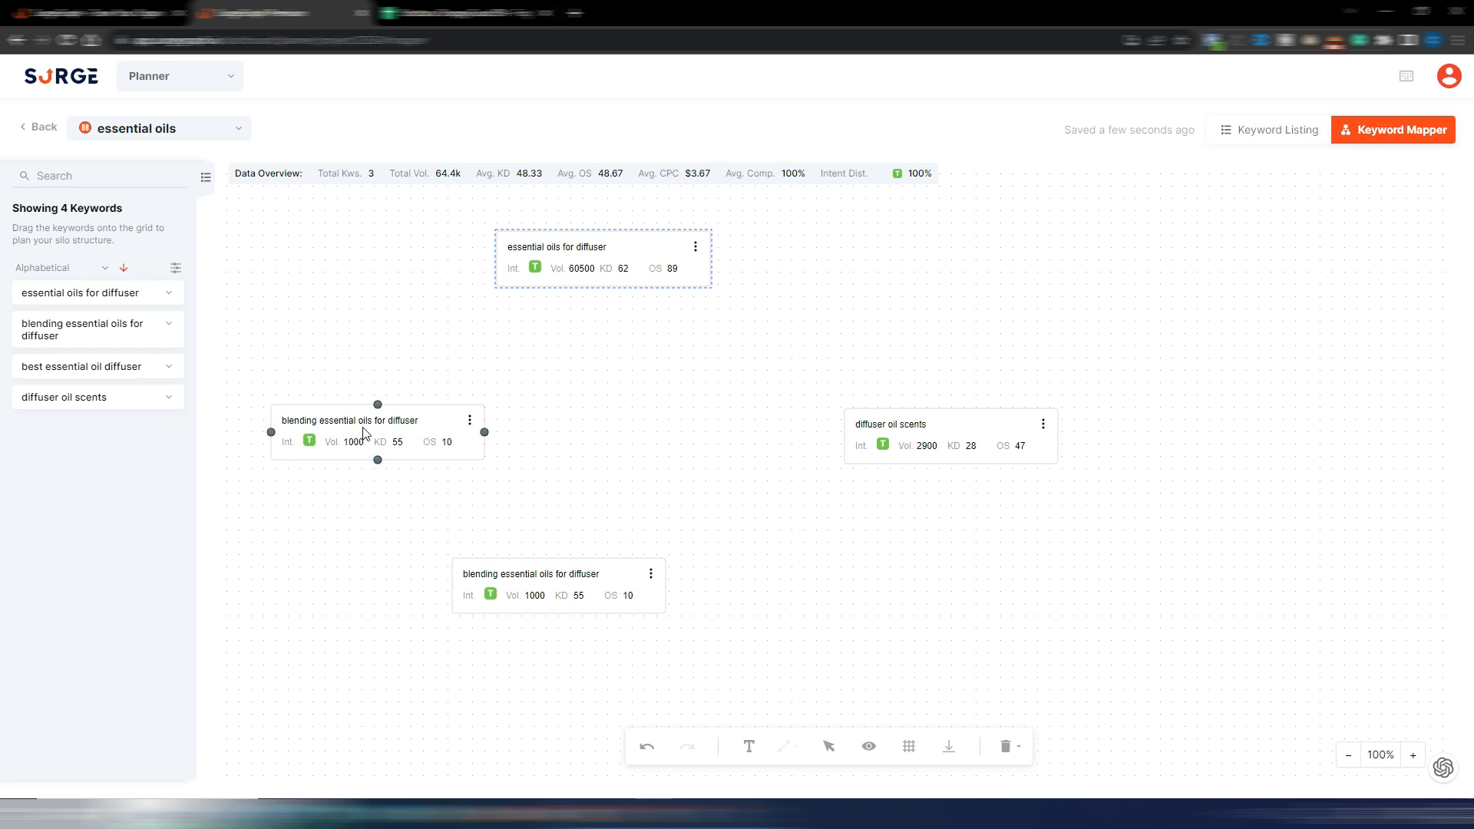
pyautogui.moveTo(364, 432); pyautogui.dragTo(531, 400)
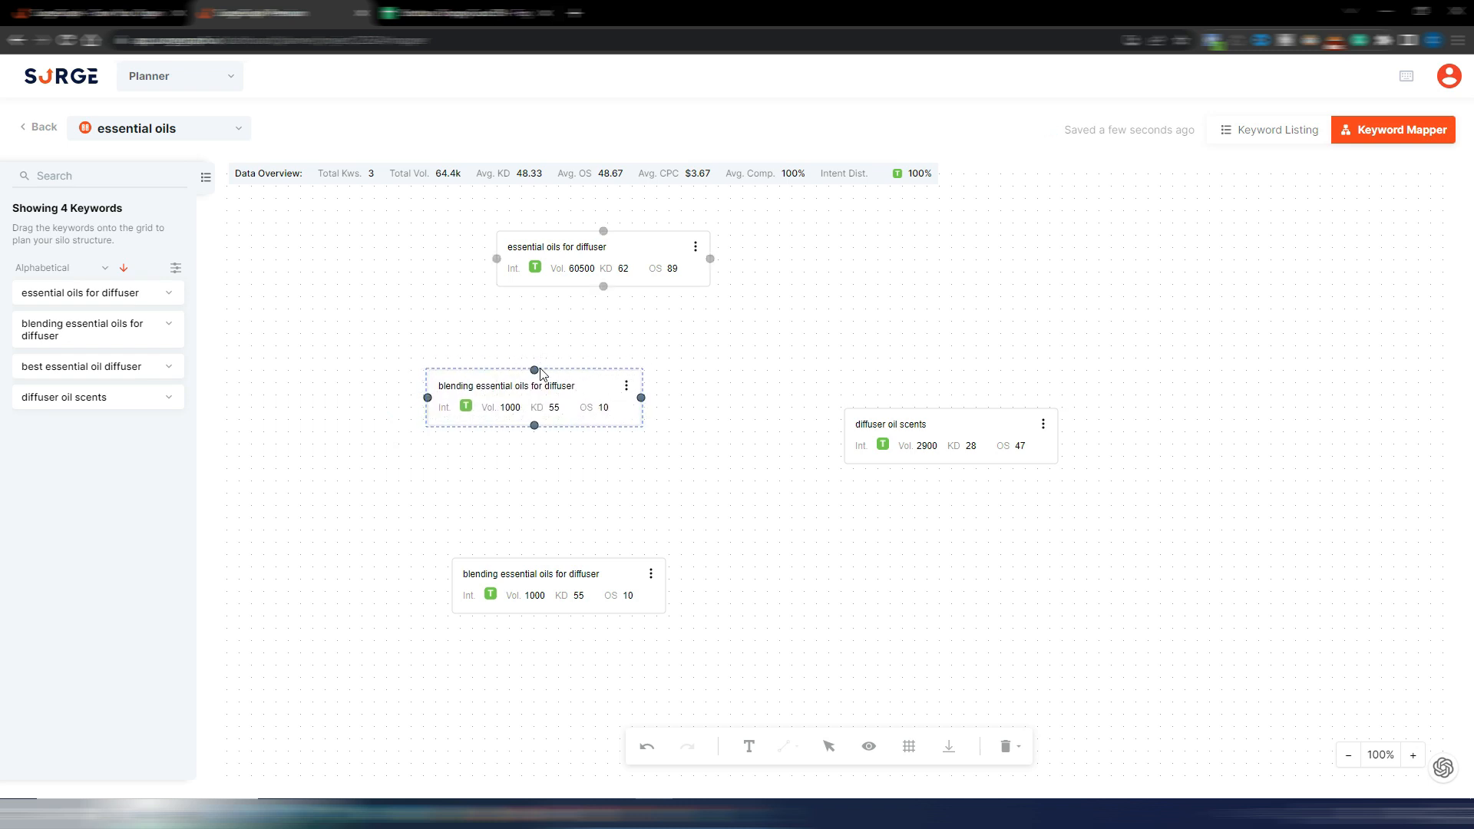
pyautogui.moveTo(534, 370); pyautogui.dragTo(603, 291)
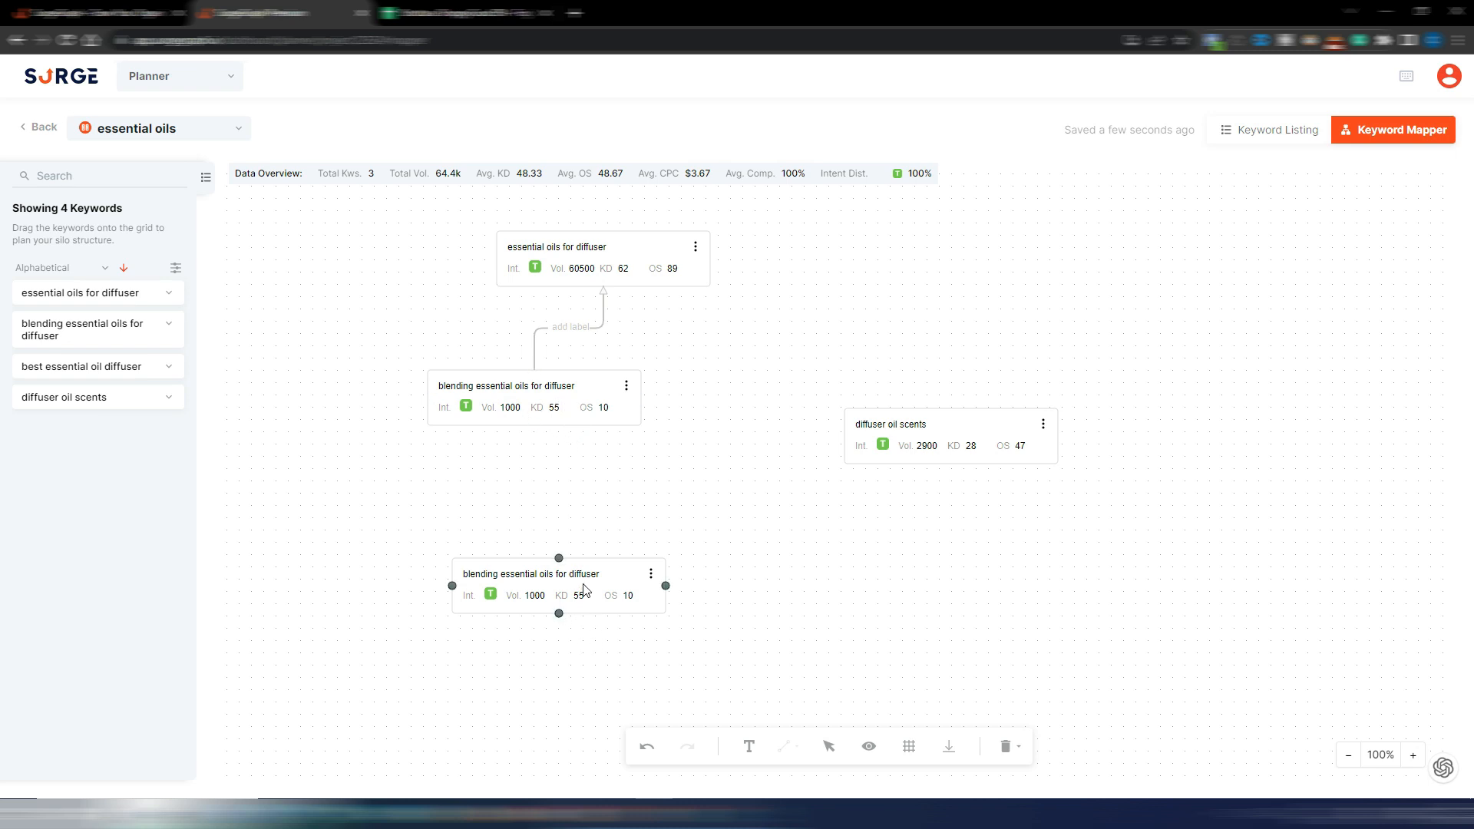
# Delete the unconnected duplicate "blending essential oils for diffuser" card and place "best essential oil diffuser" beneath the connected one.
pyautogui.click(651, 573)
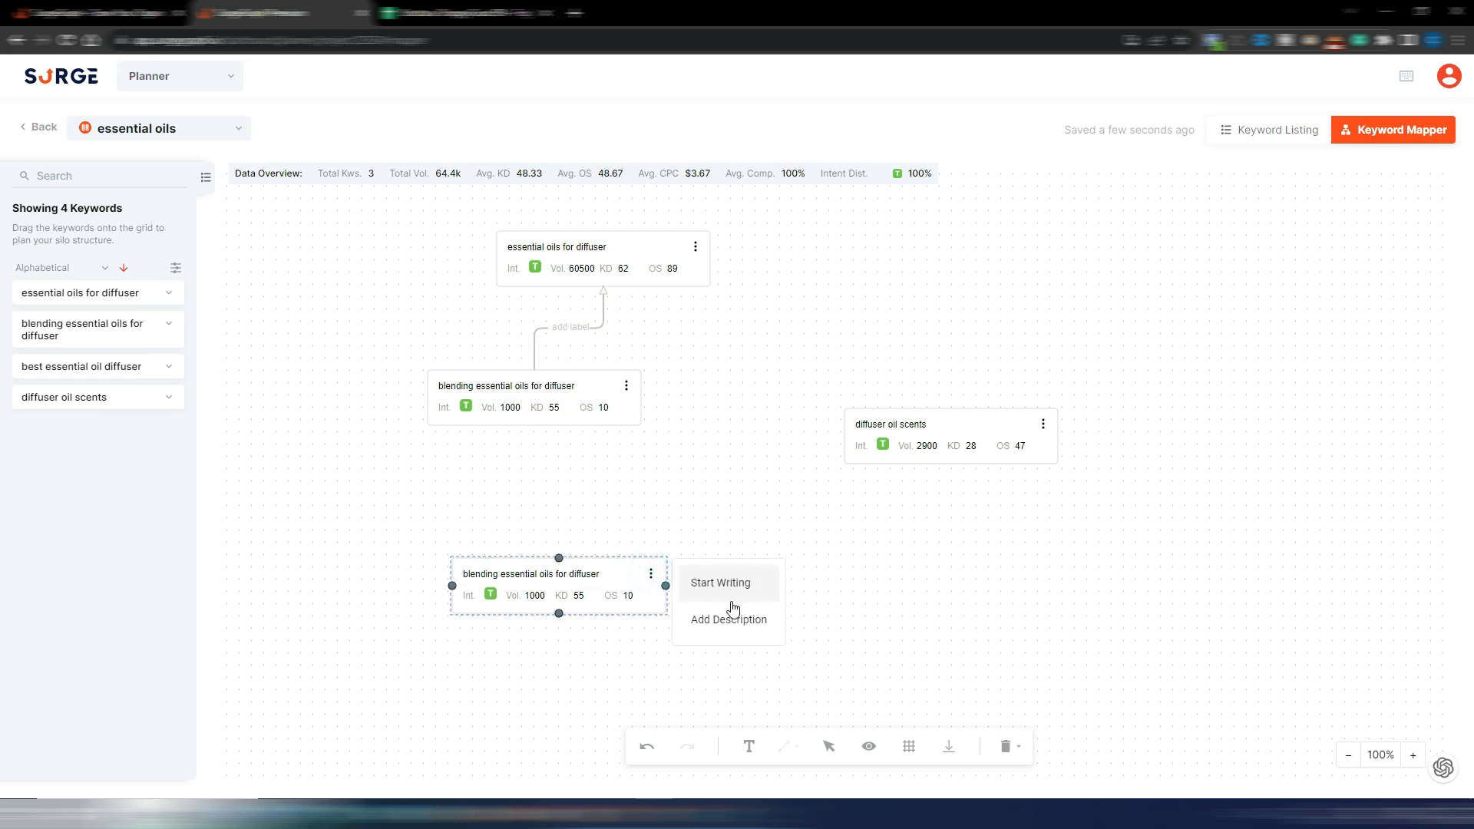
pyautogui.press('Delete')
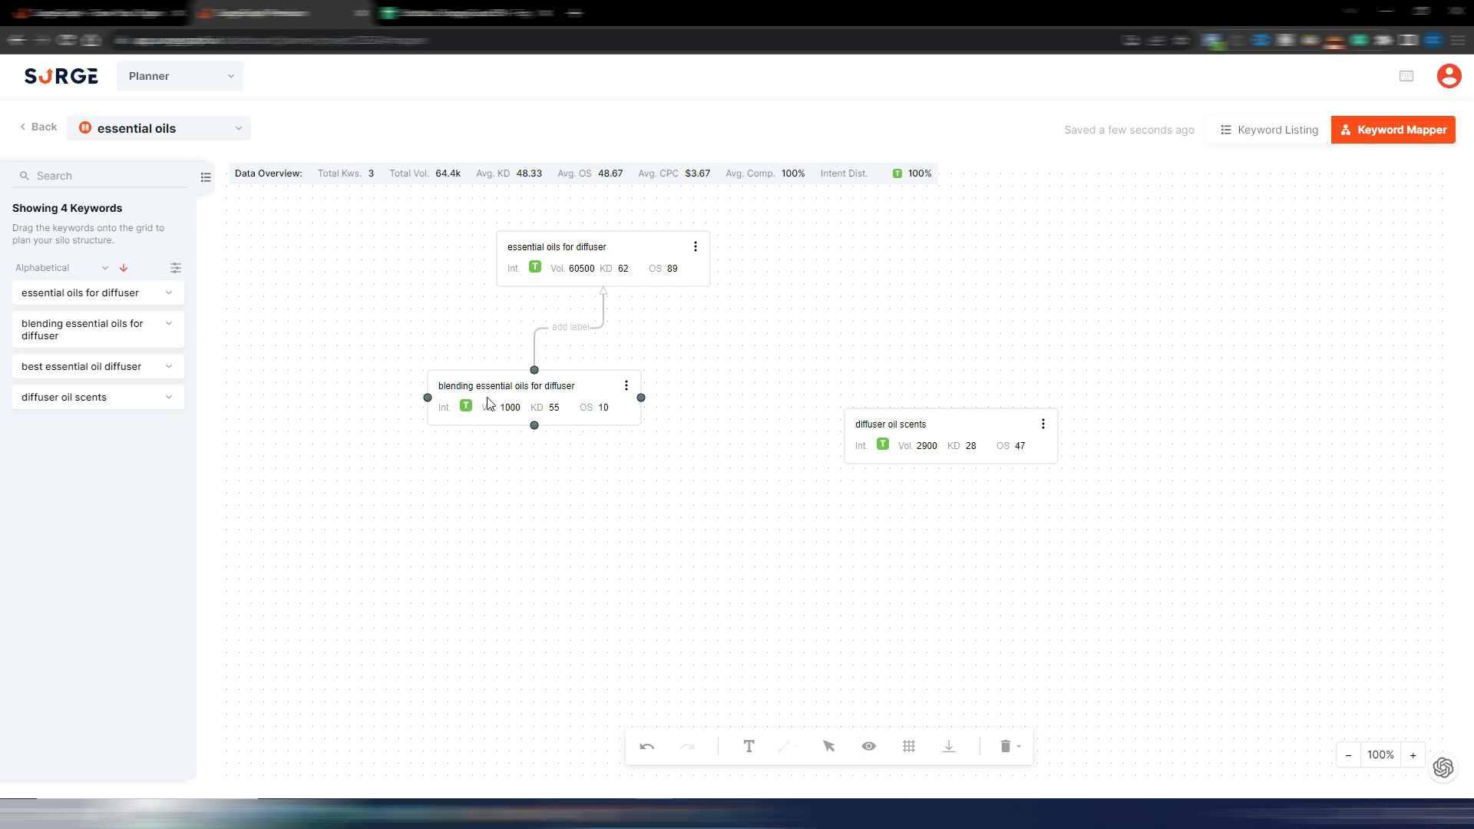
pyautogui.moveTo(97, 371); pyautogui.dragTo(550, 520)
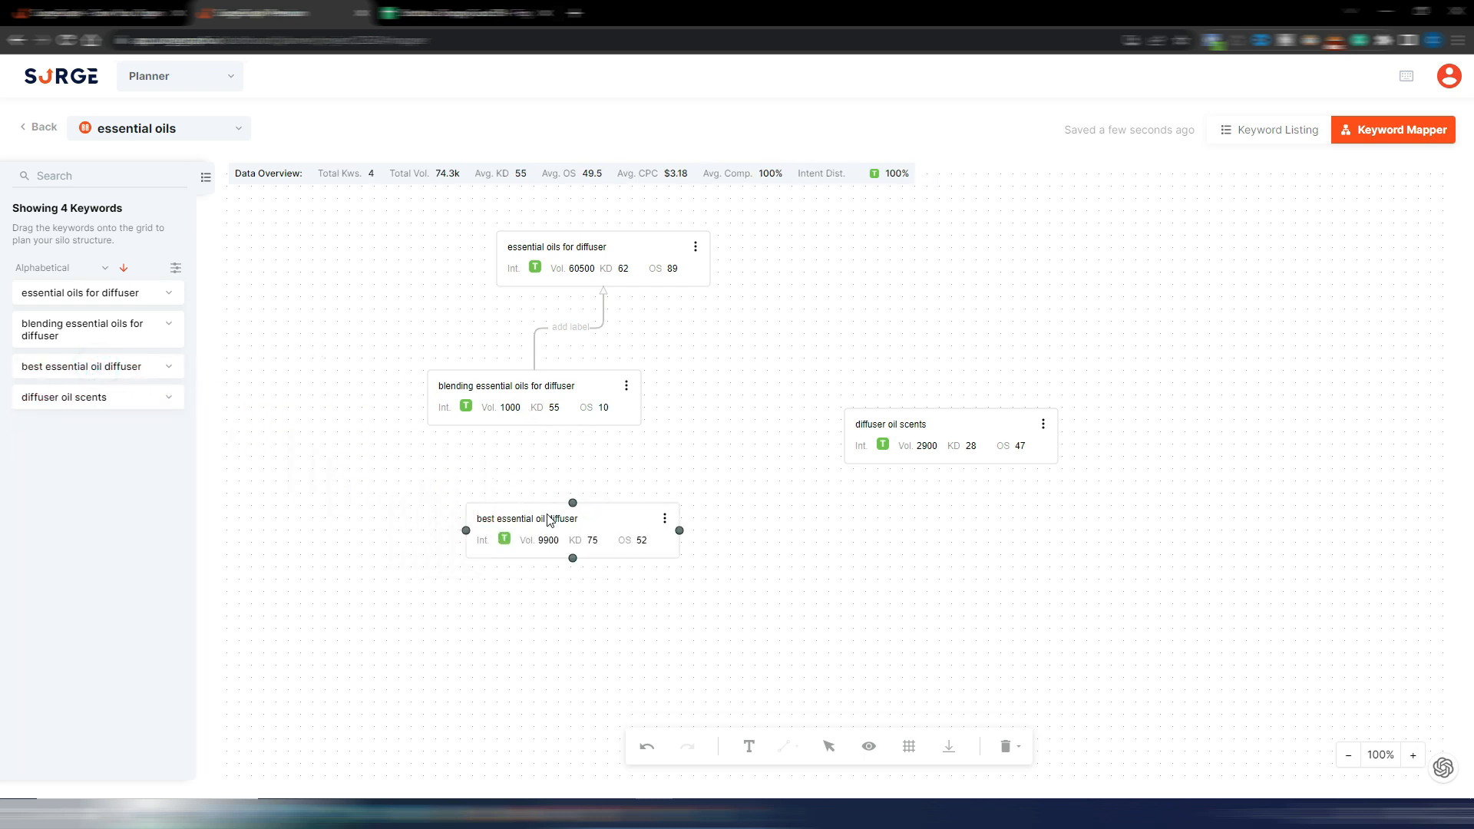
# Place "diffuser oil scents" beneath "best essential oil diffuser" and connect "blending essential oils for diffuser" down through both cards.
pyautogui.click(972, 426)
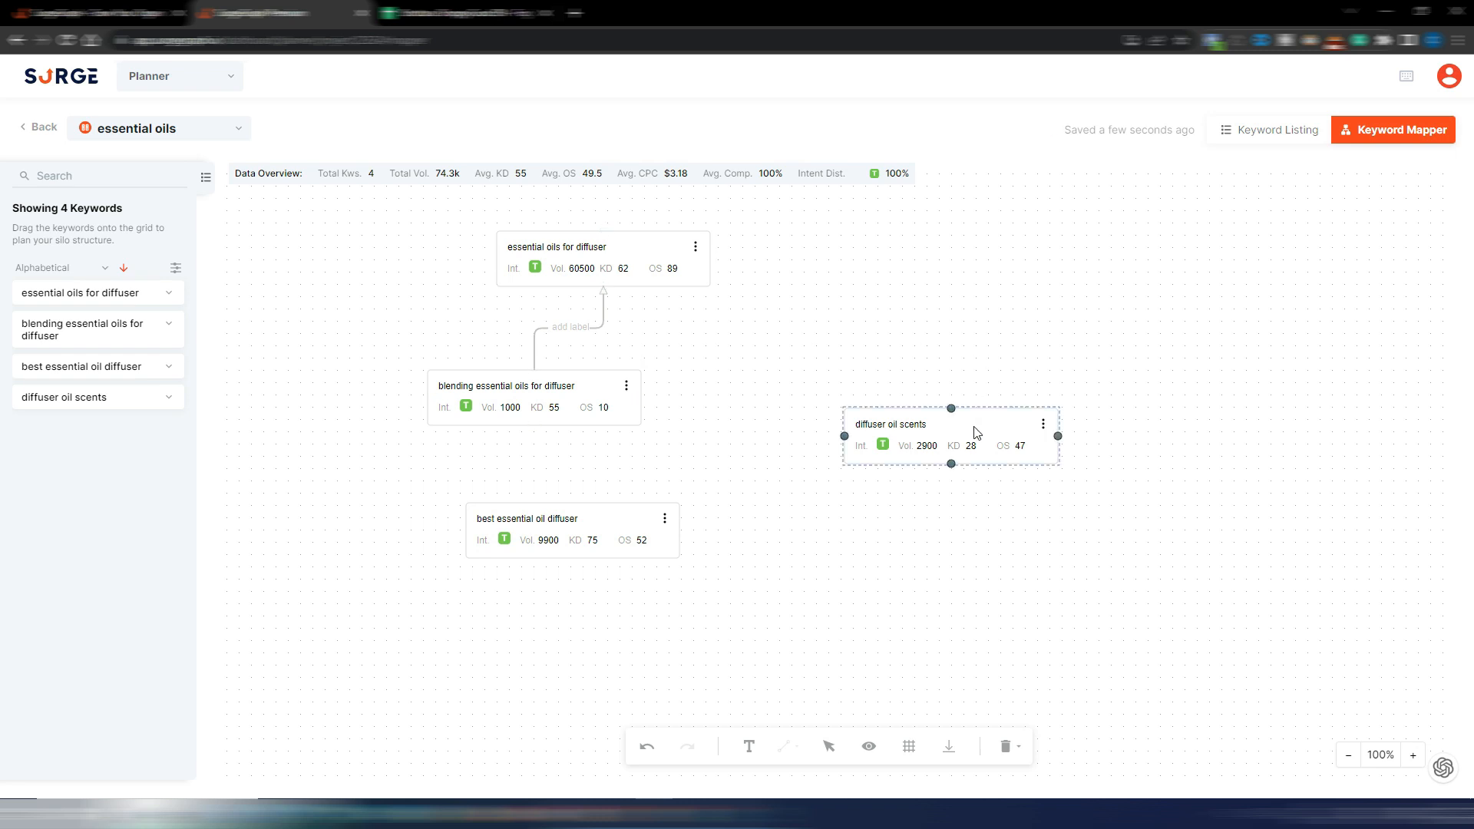
pyautogui.moveTo(973, 428); pyautogui.dragTo(543, 607)
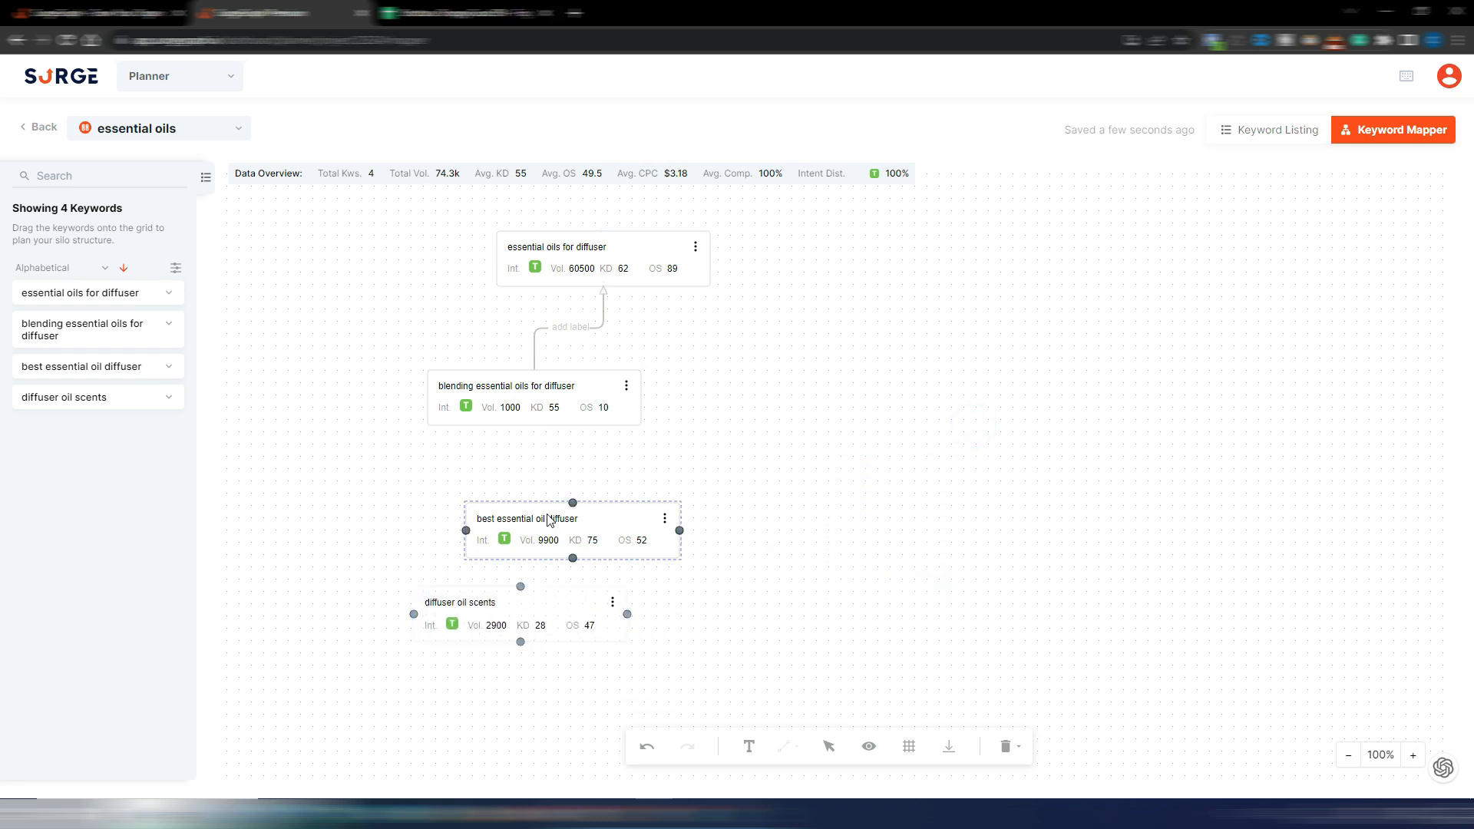
pyautogui.moveTo(553, 531); pyautogui.dragTo(528, 485)
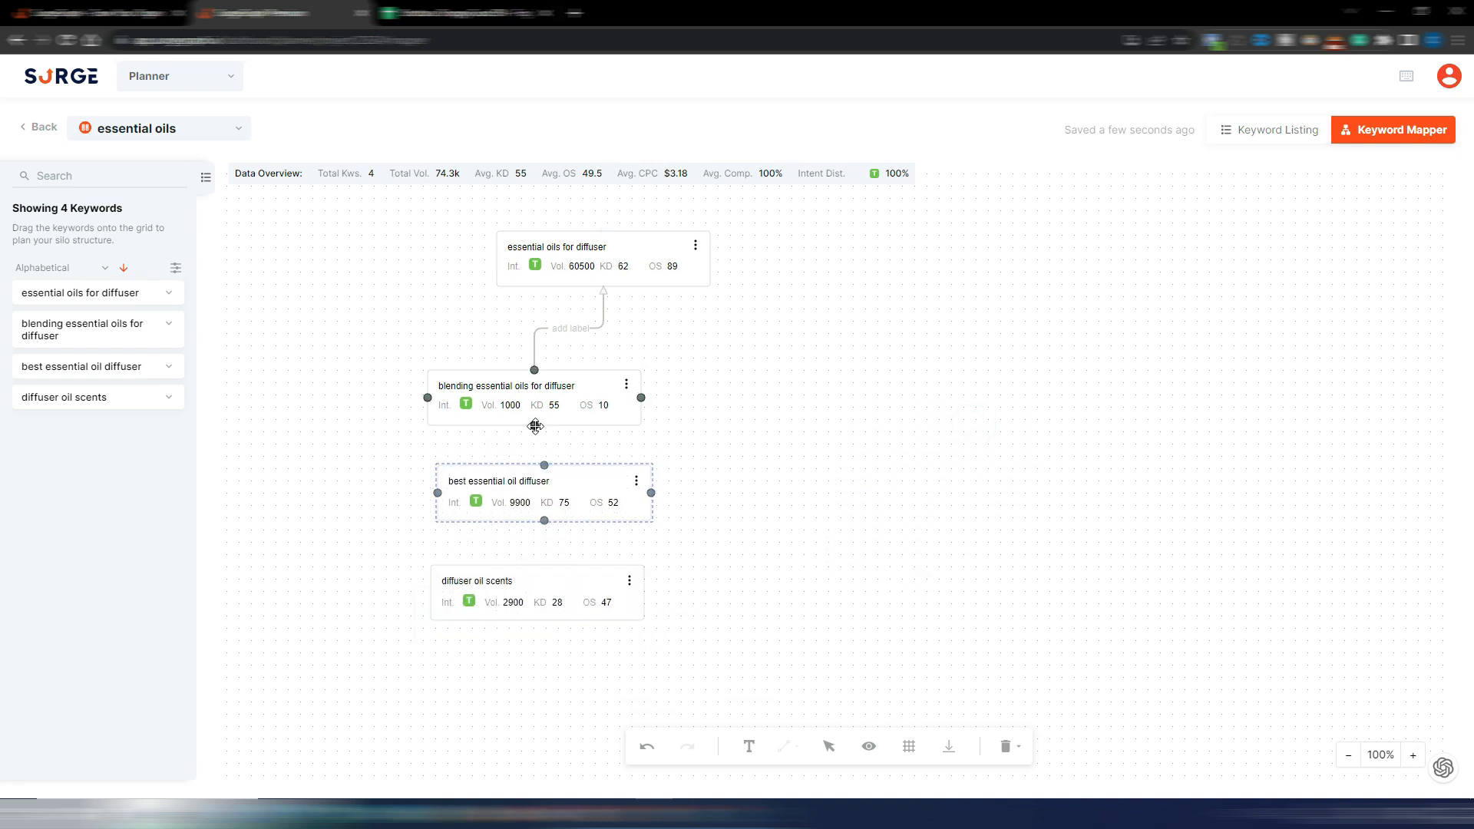
pyautogui.moveTo(535, 426); pyautogui.dragTo(545, 466)
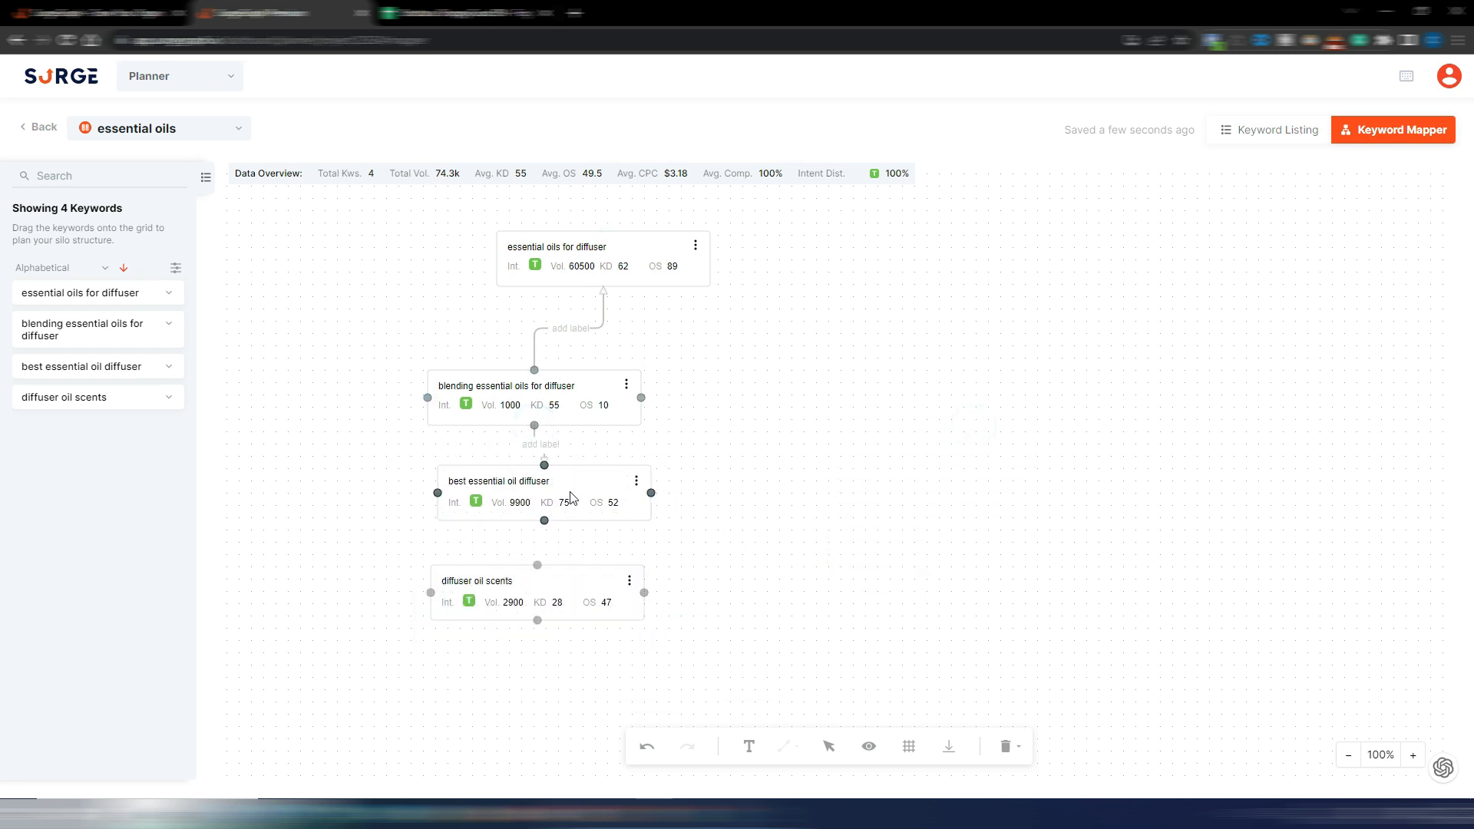
pyautogui.moveTo(544, 521); pyautogui.dragTo(563, 619)
pyautogui.moveTo(570, 486); pyautogui.dragTo(562, 498)
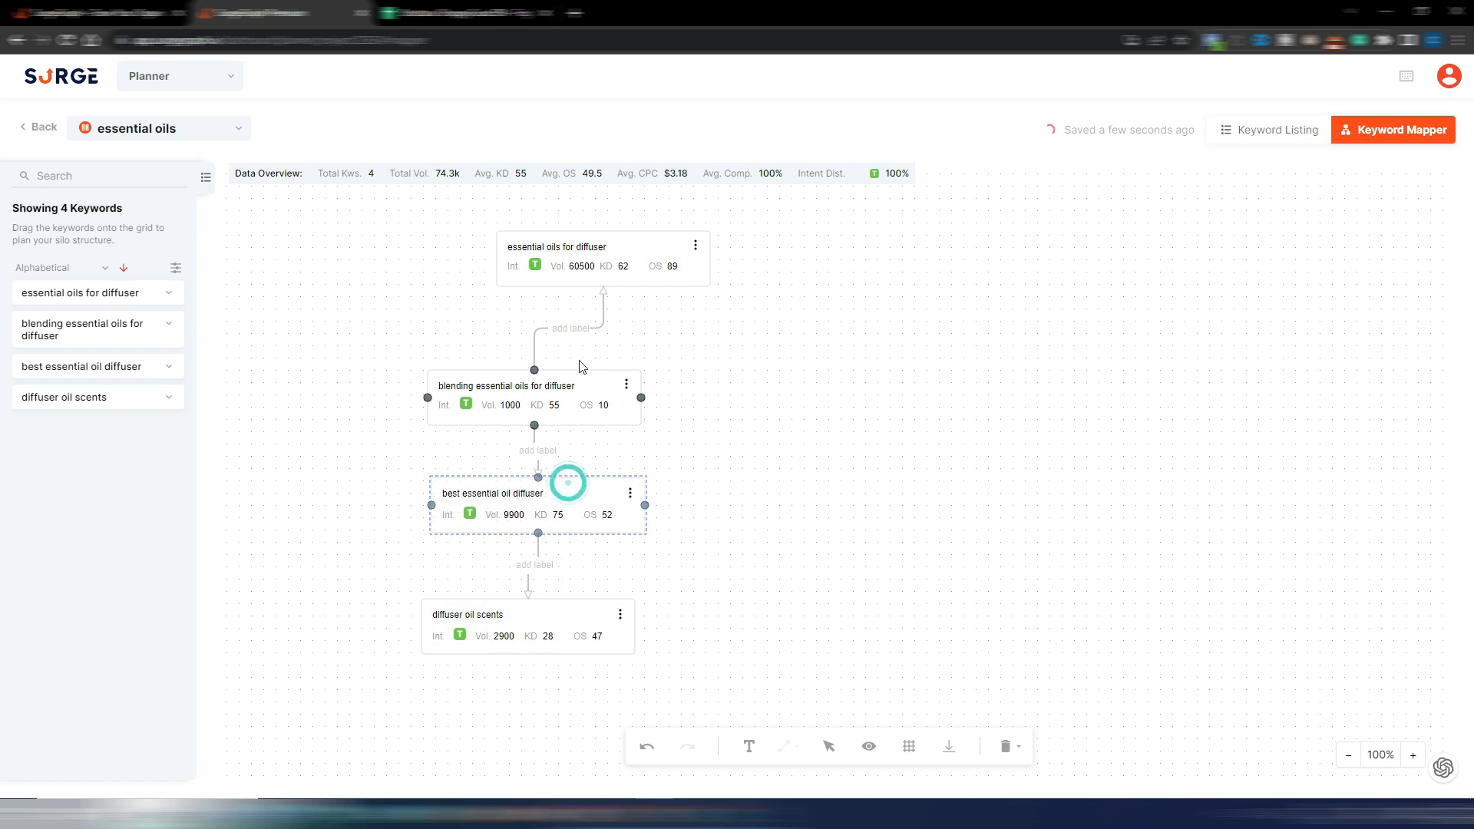
# Connect "diffuser oil scents" back up to "essential oils for diffuser" and shift the two middle cards sideways, away from that connector.
pyautogui.click(568, 331)
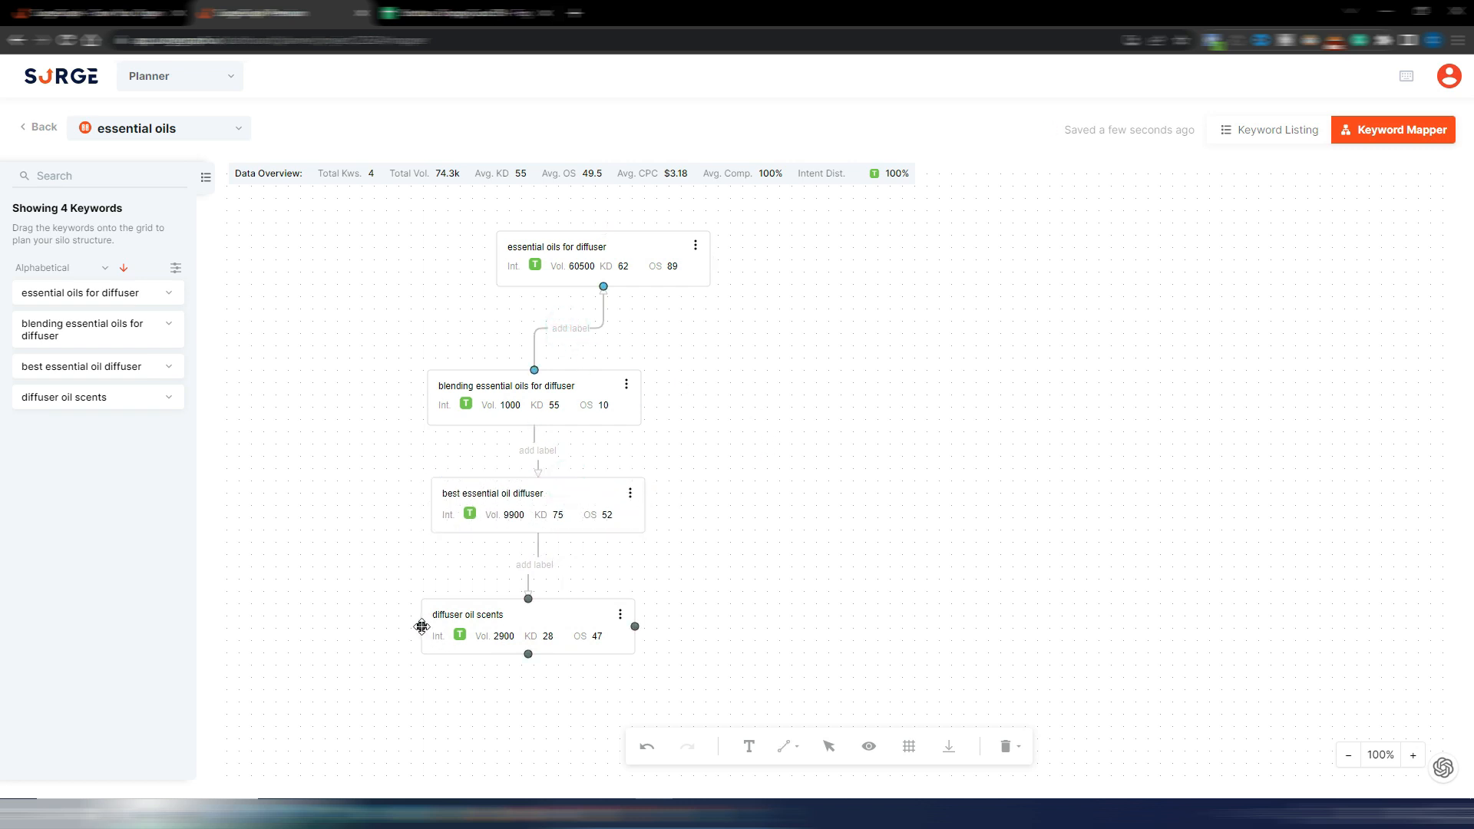
pyautogui.moveTo(418, 626); pyautogui.dragTo(496, 259)
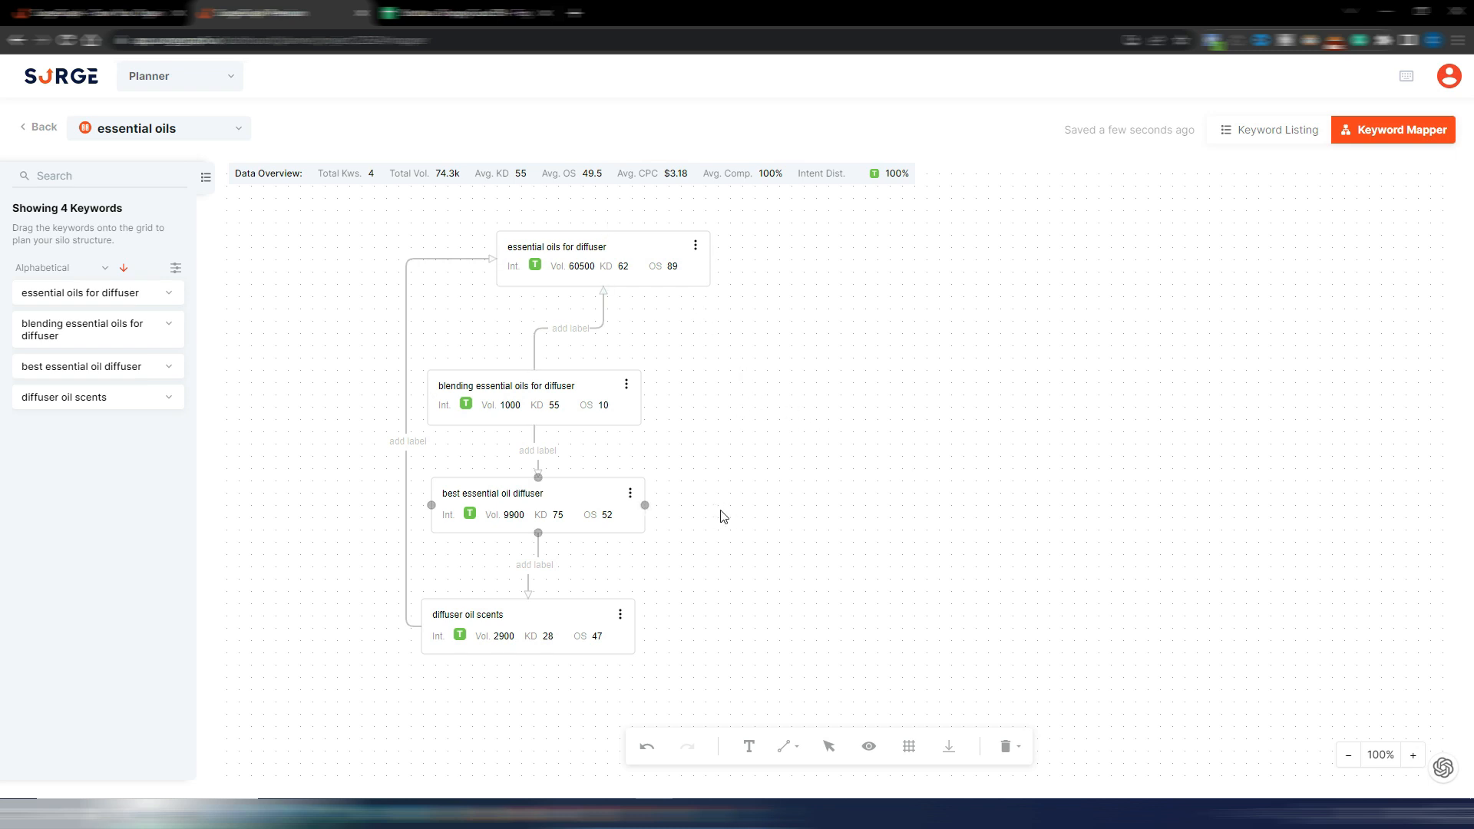
pyautogui.moveTo(579, 500); pyautogui.dragTo(702, 519)
pyautogui.moveTo(594, 400); pyautogui.dragTo(623, 396)
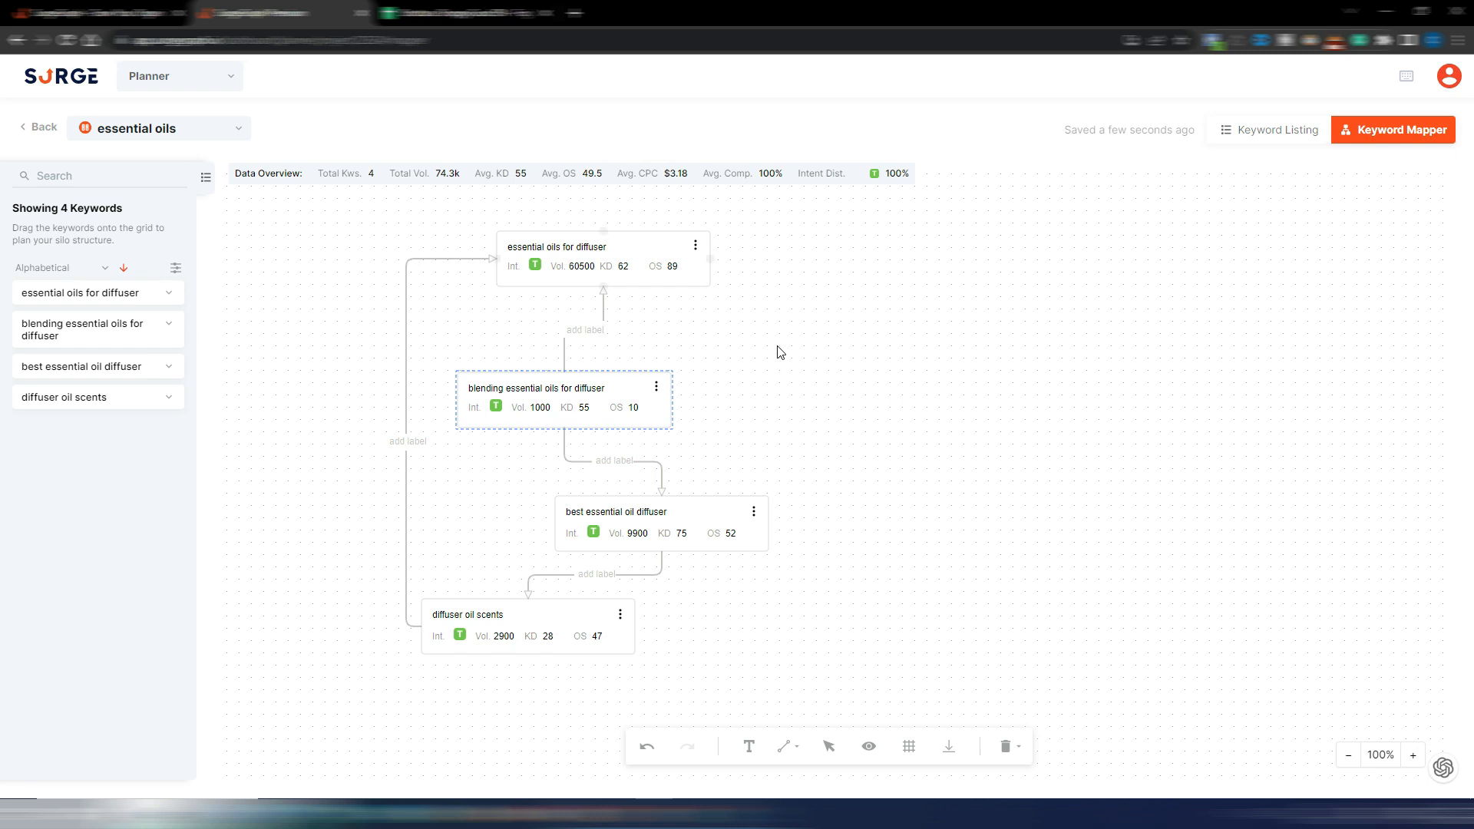
# Leave the Keyword Mapper and open "blending essential oils for diffuser" from the keyword research results in the Content Writer.
pyautogui.click(657, 390)
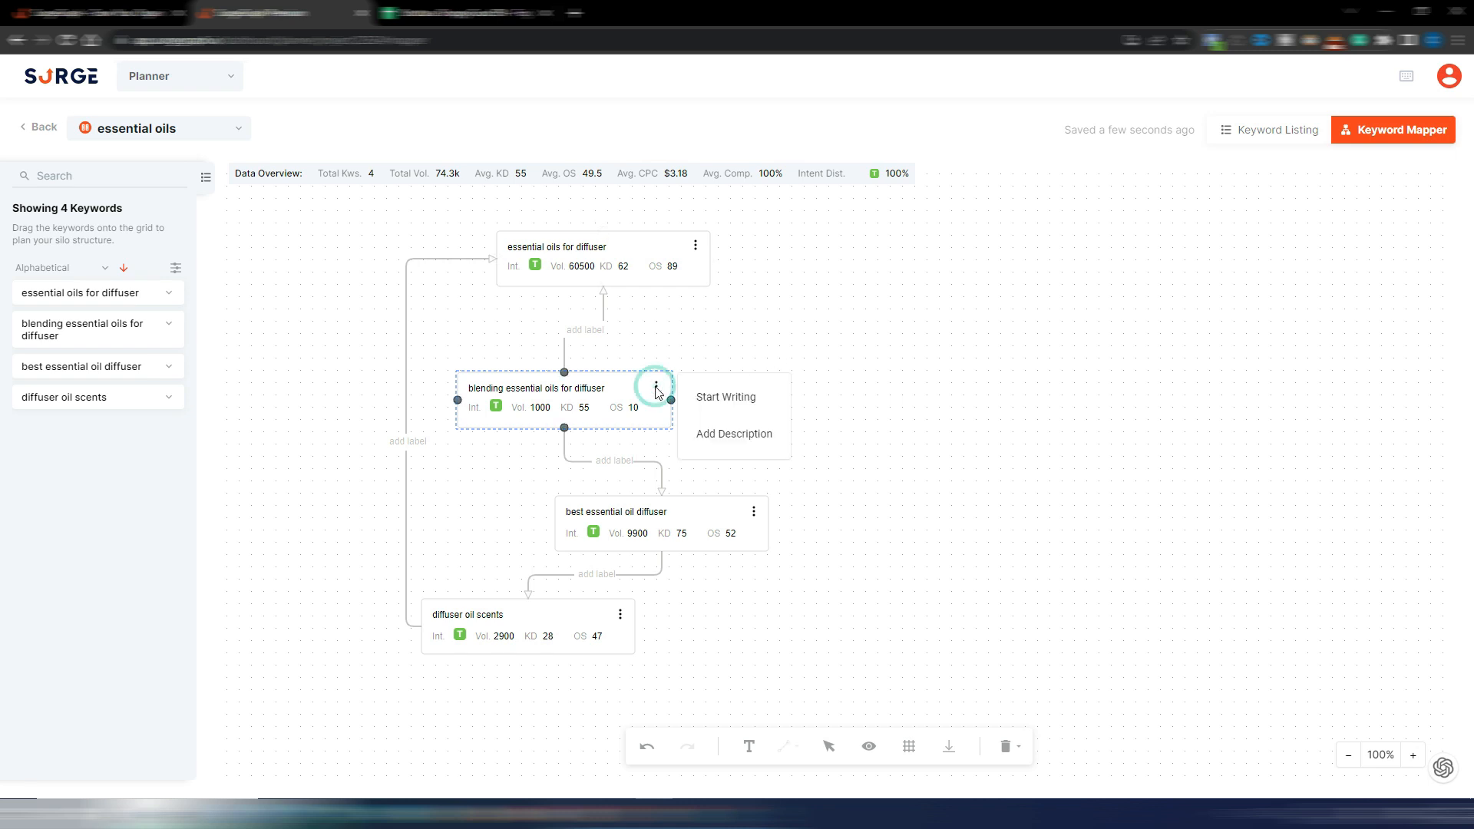
pyautogui.click(735, 448)
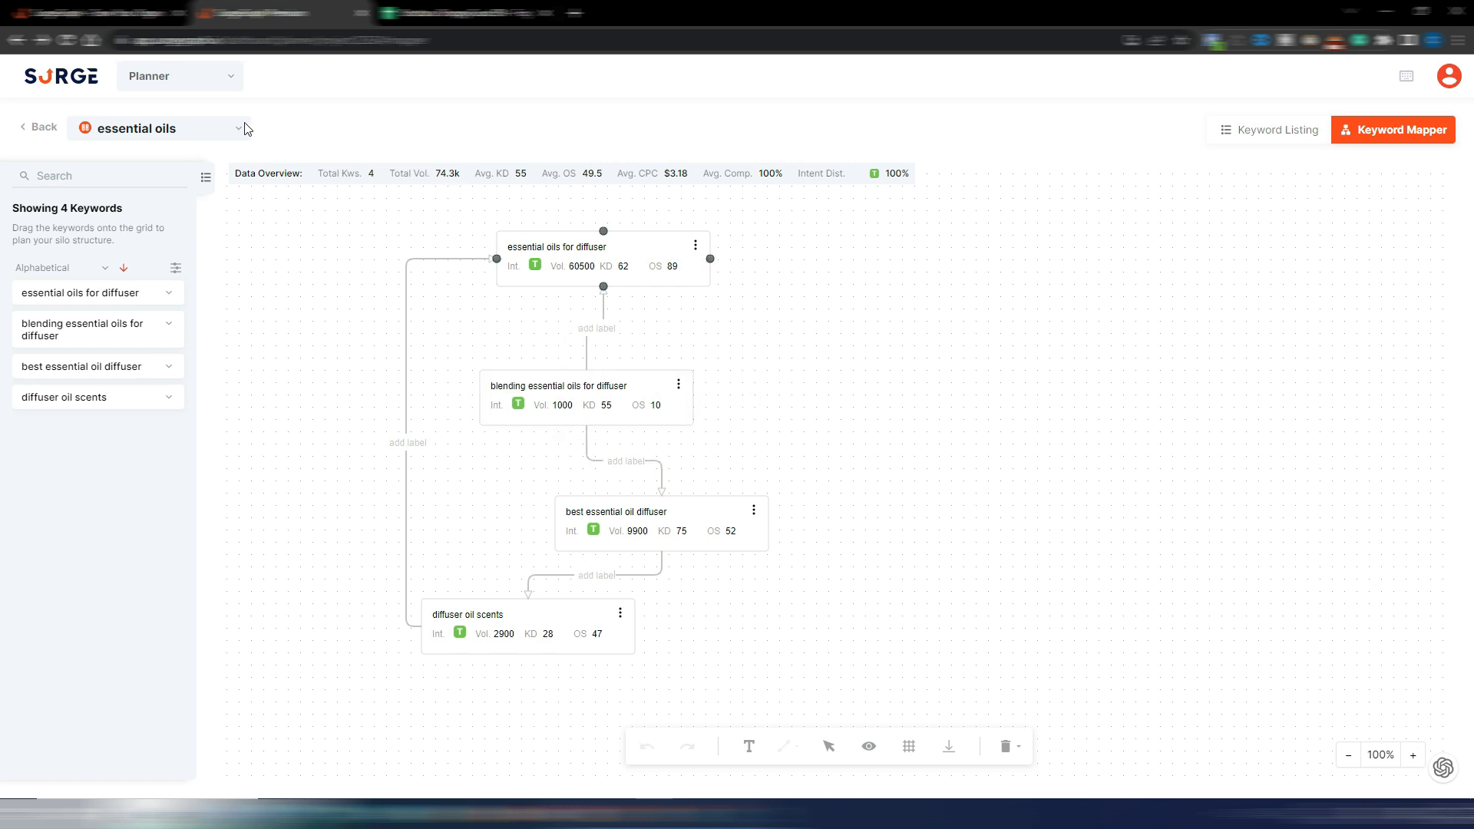
pyautogui.click(57, 85)
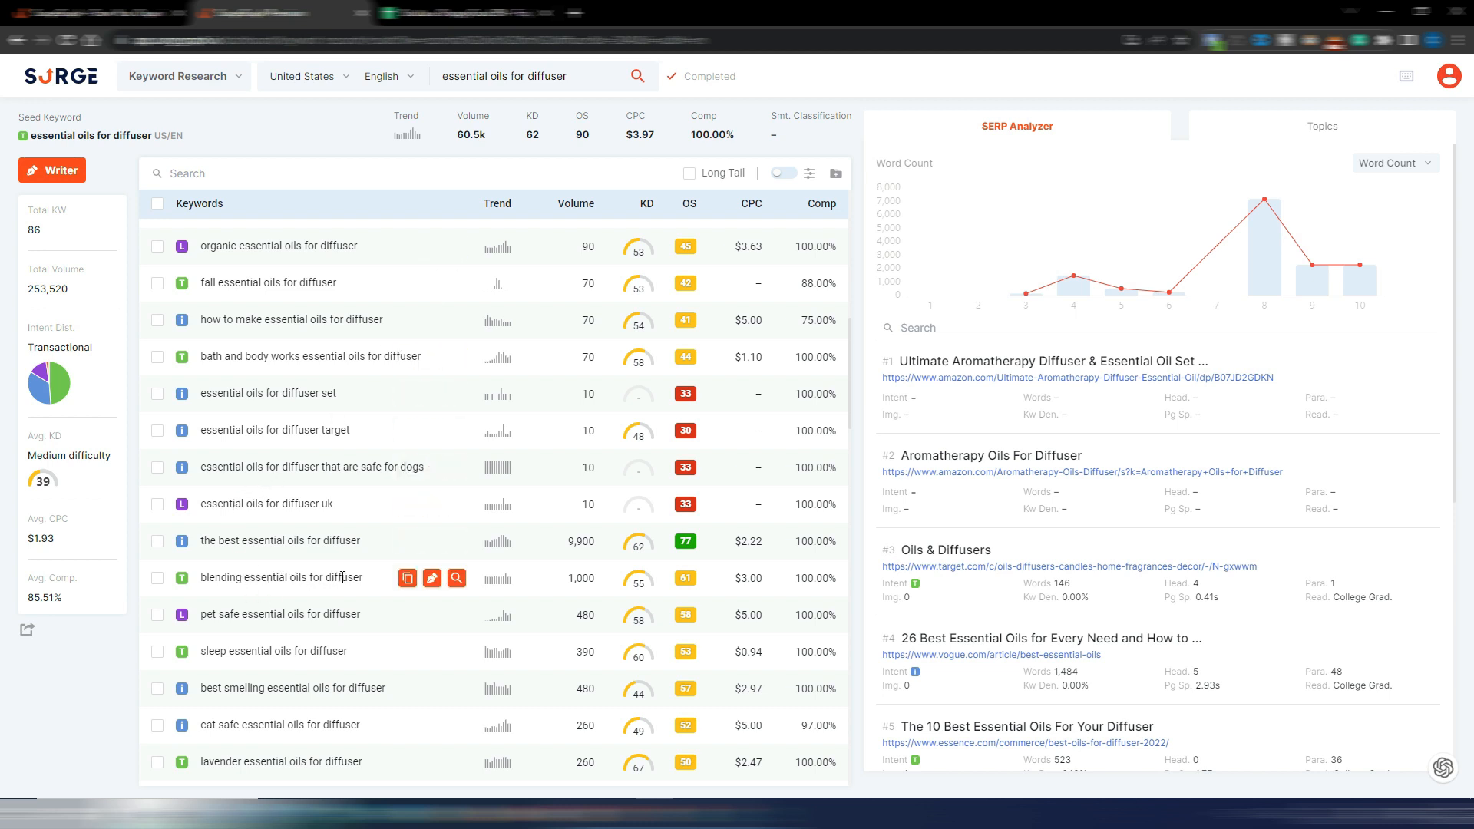
pyautogui.click(433, 578)
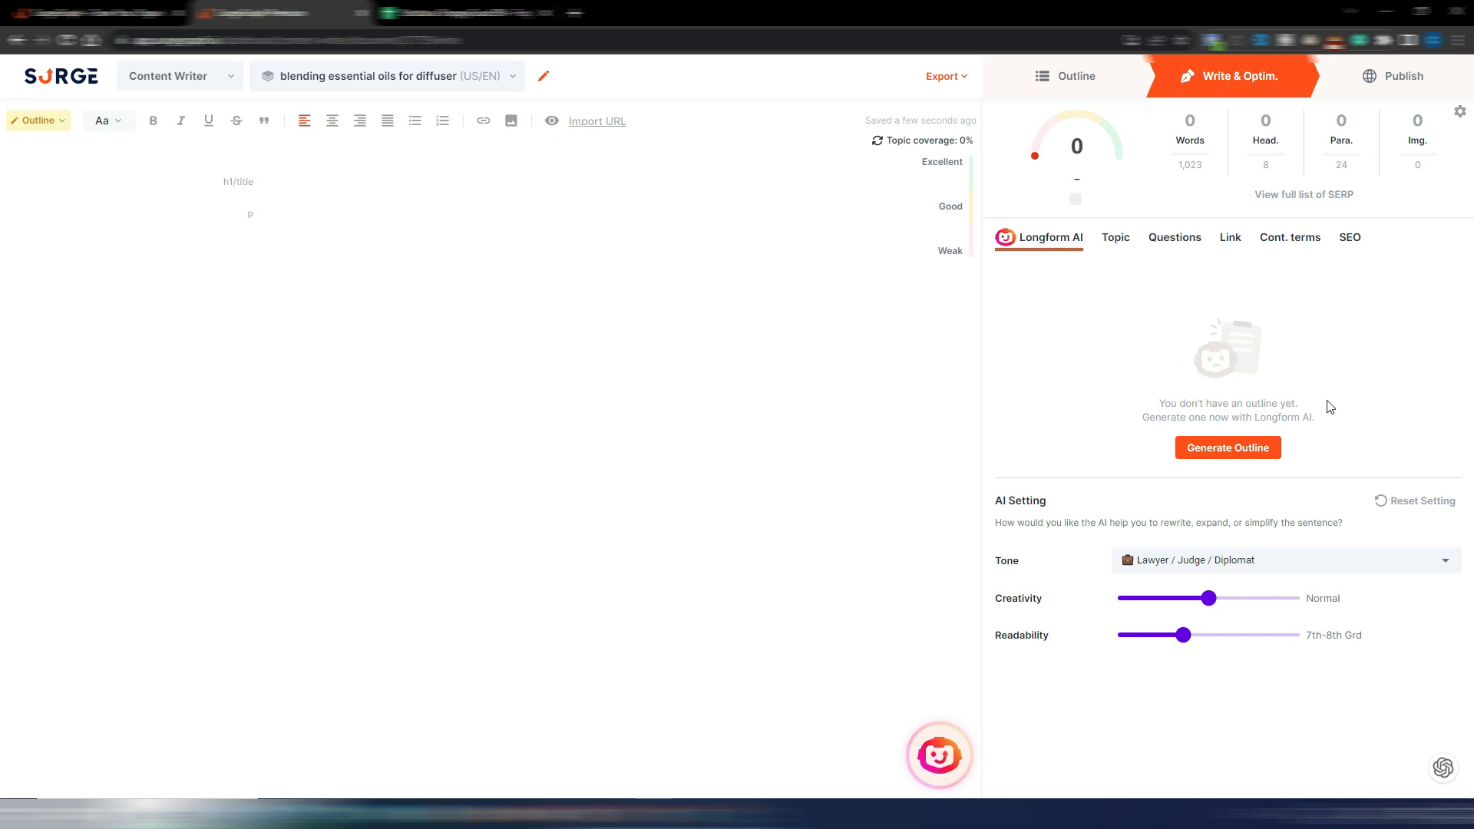
# Generate a Longform AI outline from the suggested topics, including talking points, questions, links and contextual terms.
pyautogui.click(1232, 451)
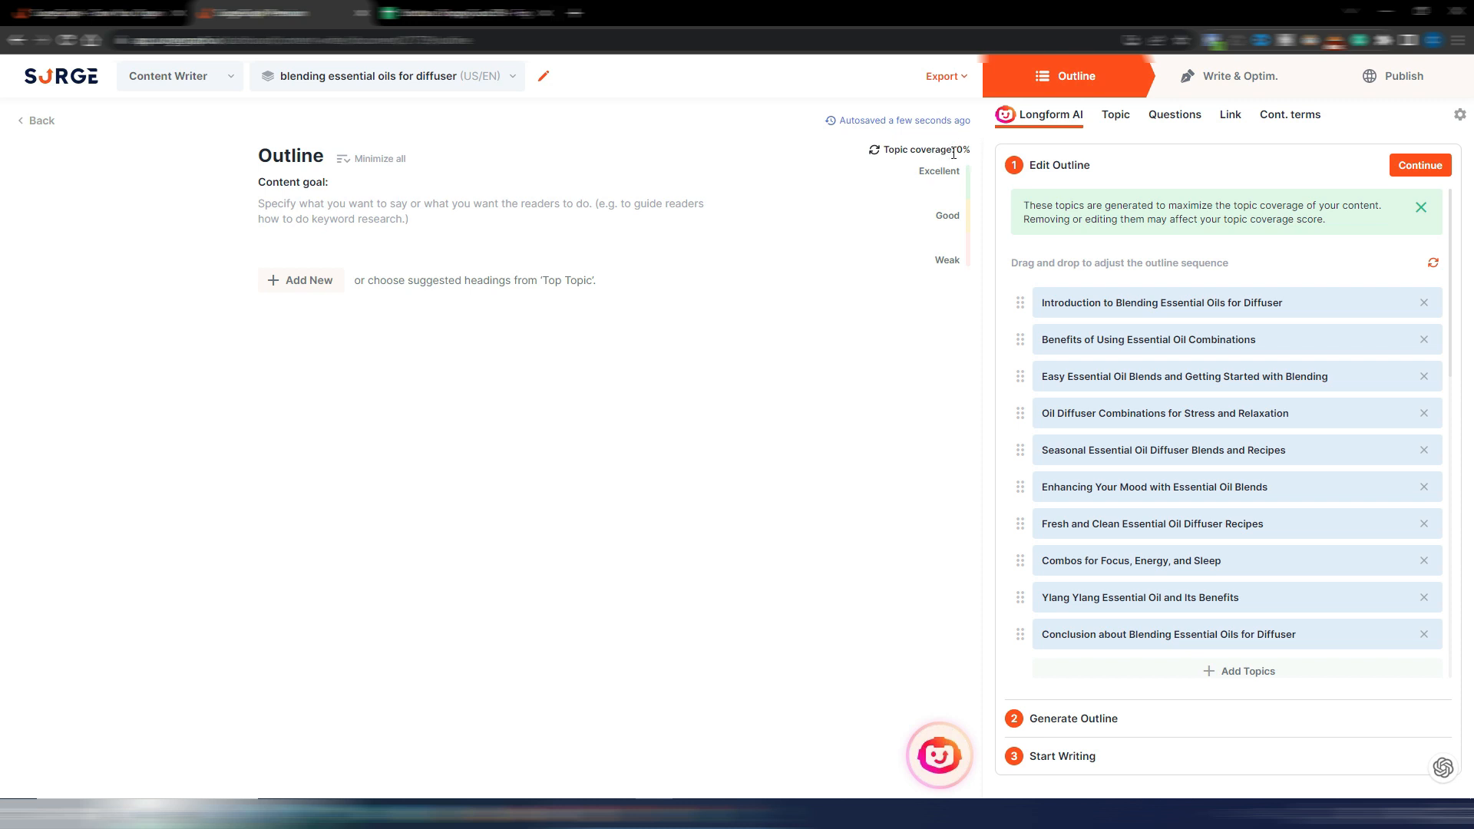
pyautogui.scroll(-5, 1202, 455)
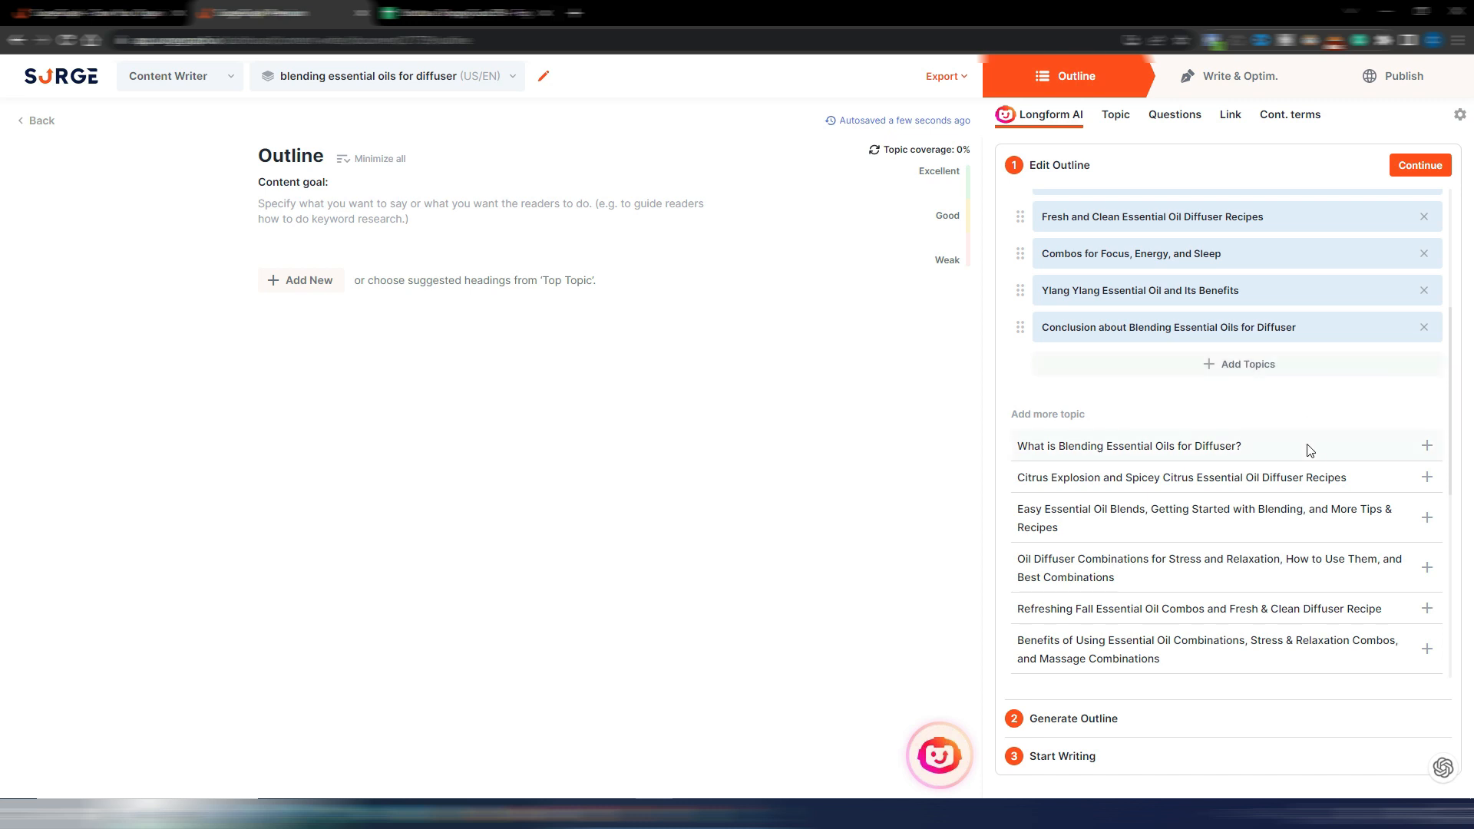
pyautogui.scroll(-8, 1266, 422)
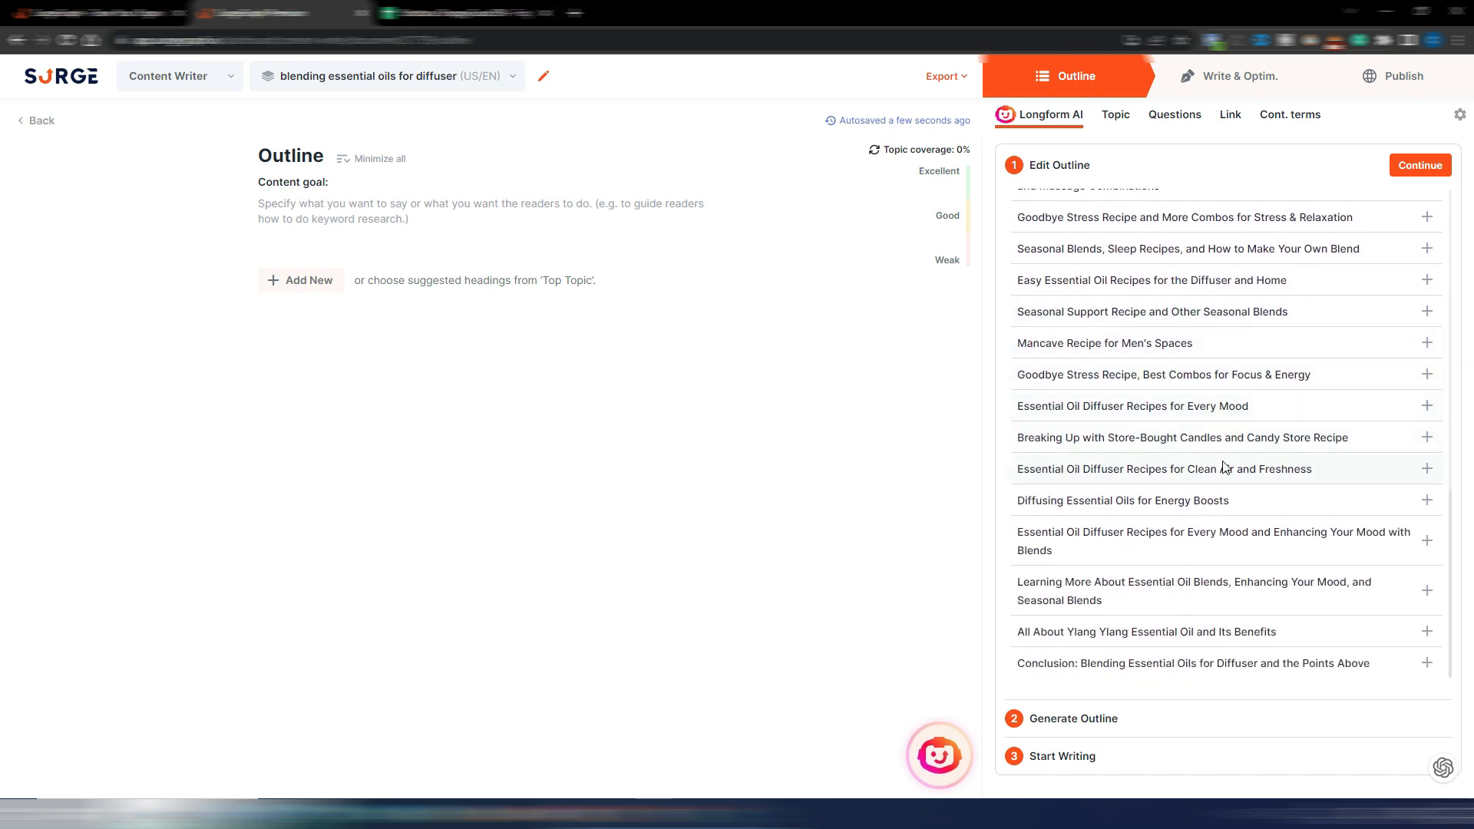
pyautogui.scroll(10, 1224, 591)
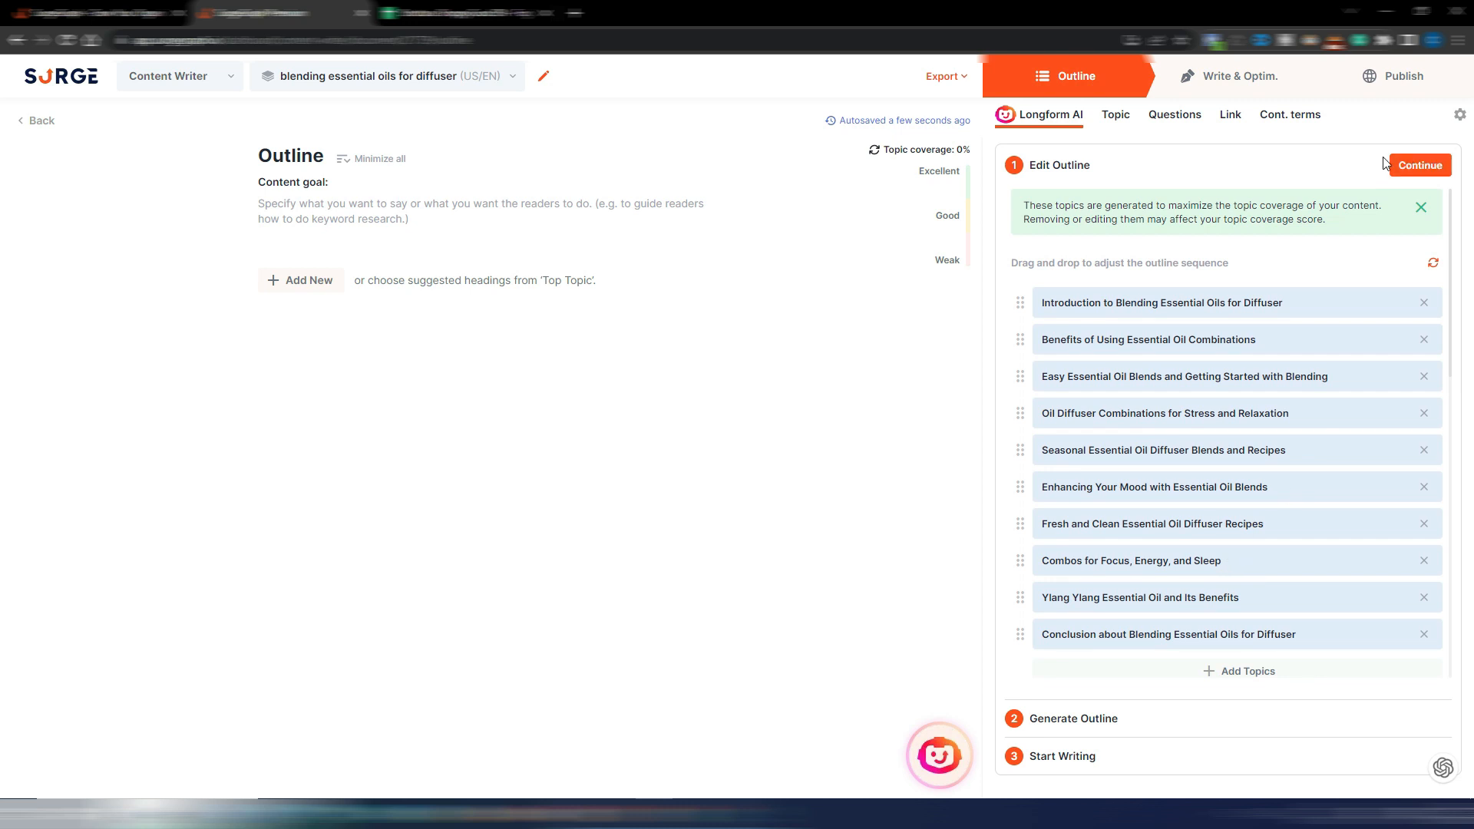
pyautogui.click(1420, 166)
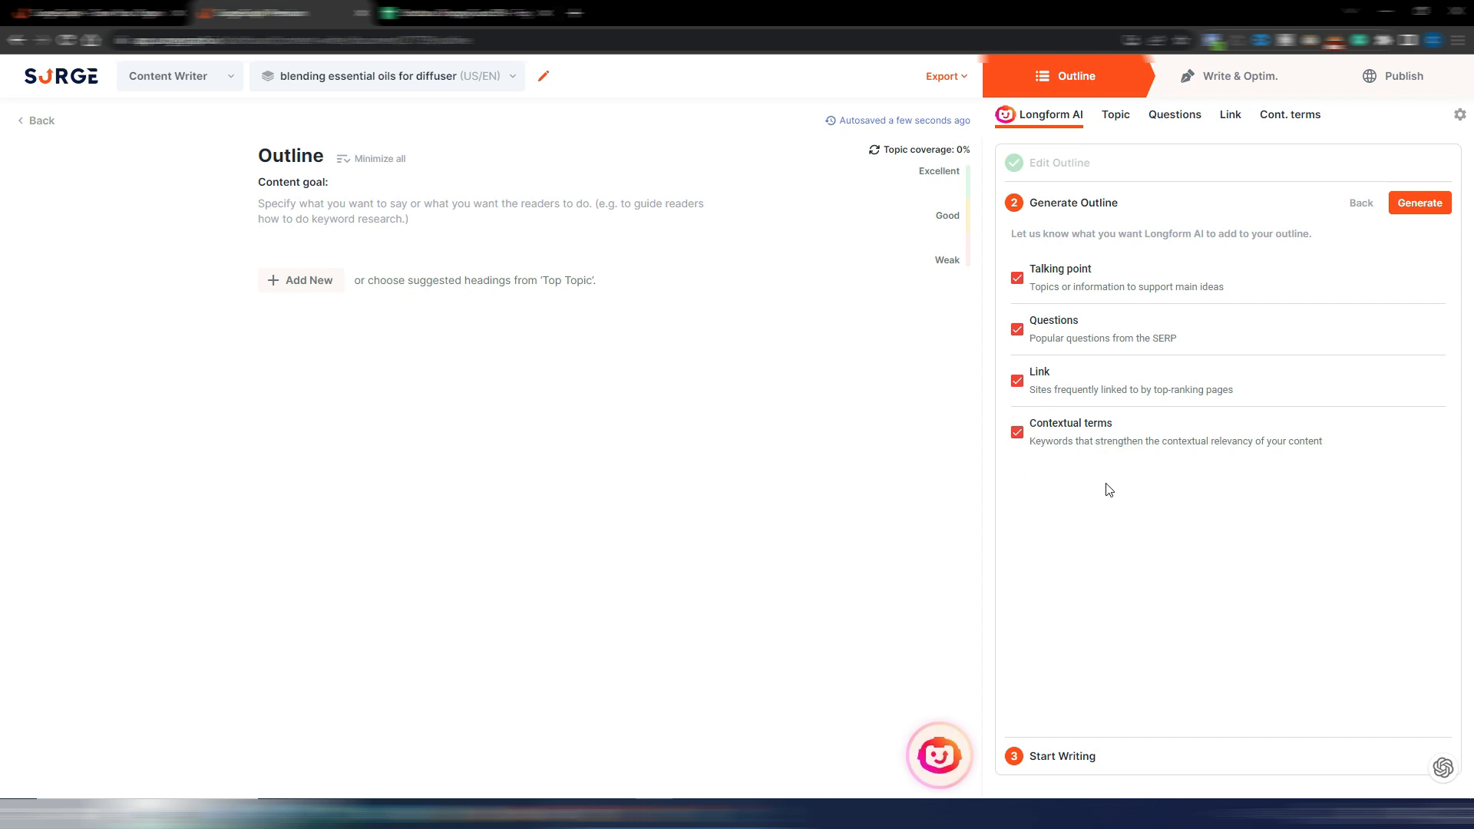
pyautogui.click(1425, 203)
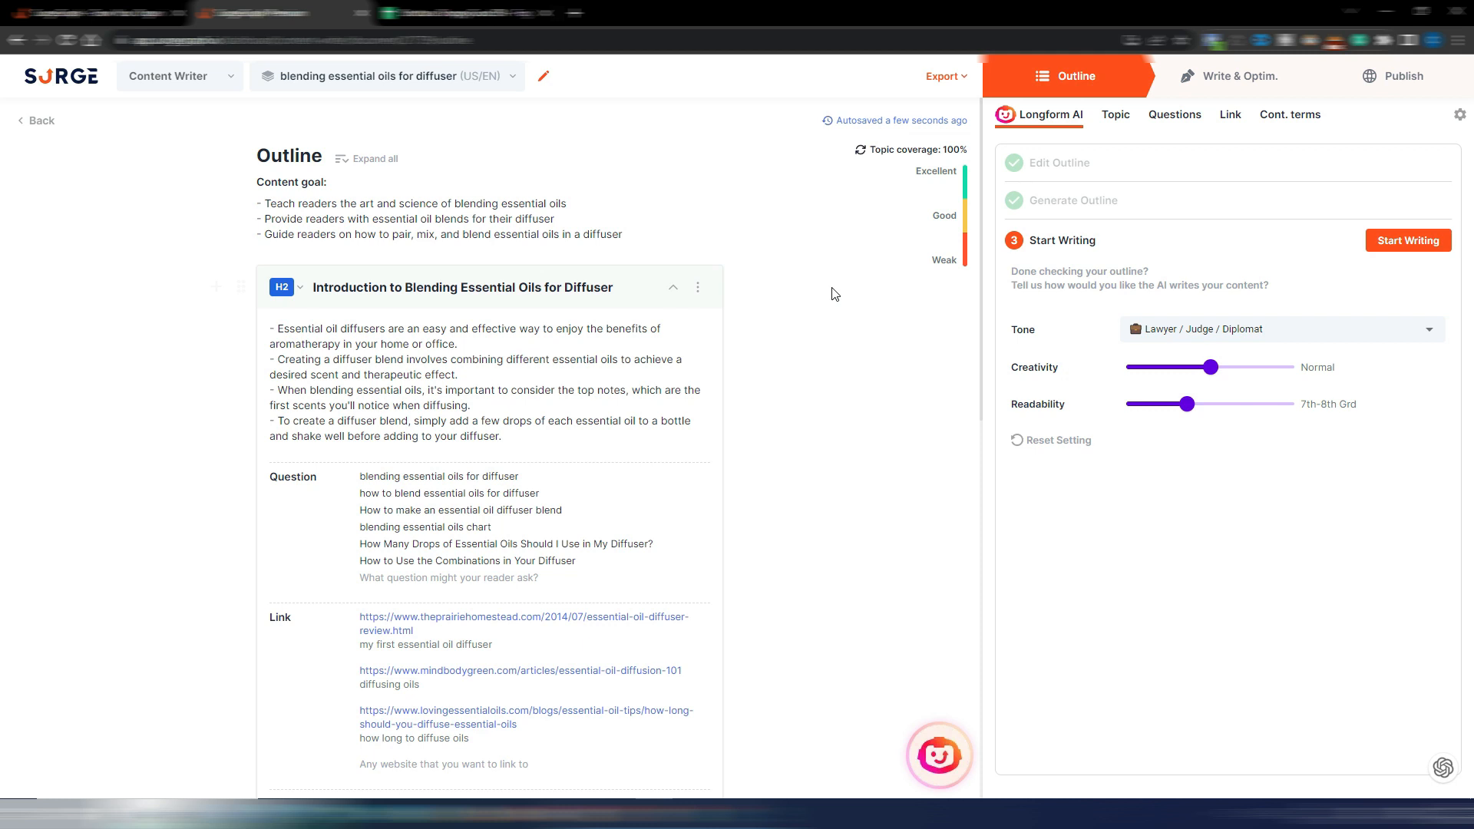
# Review the "Introduction to Blending Essential Oils for Diffuser" section's talking points, questions and links, plus the available contextual terms.
pyautogui.scroll(-5, 833, 292)
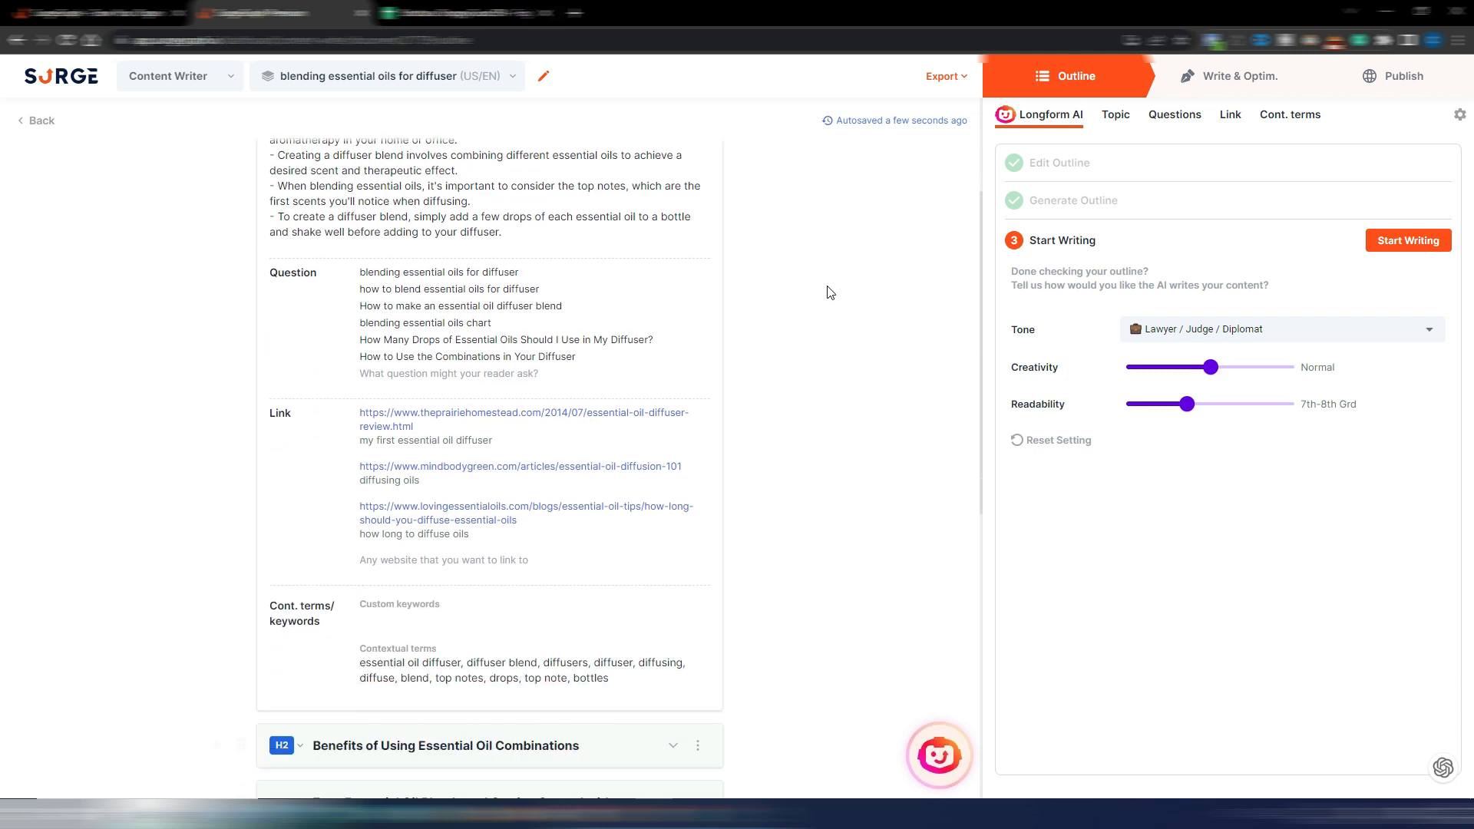
pyautogui.scroll(5, 831, 290)
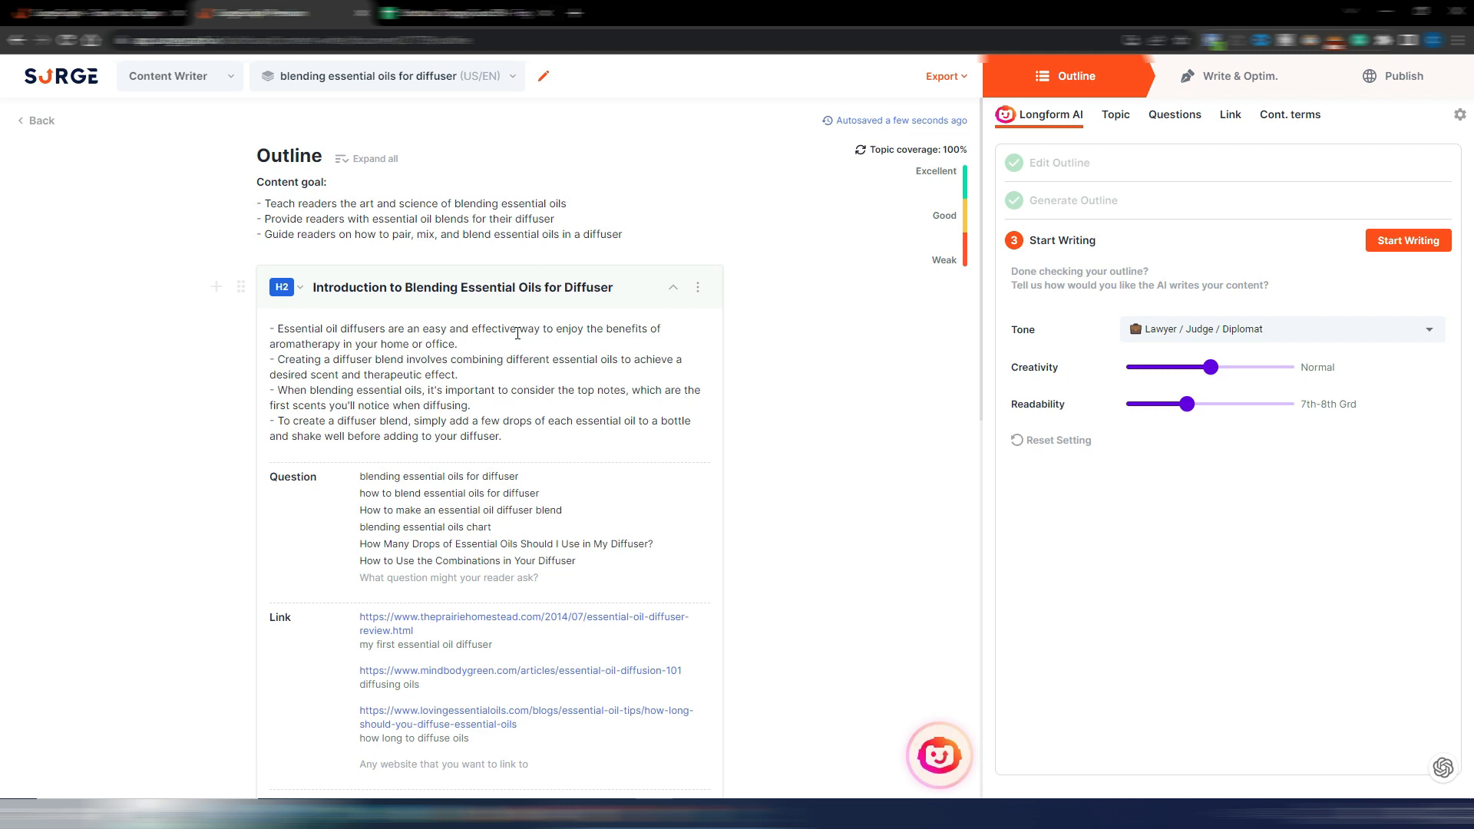
pyautogui.scroll(-2, 517, 333)
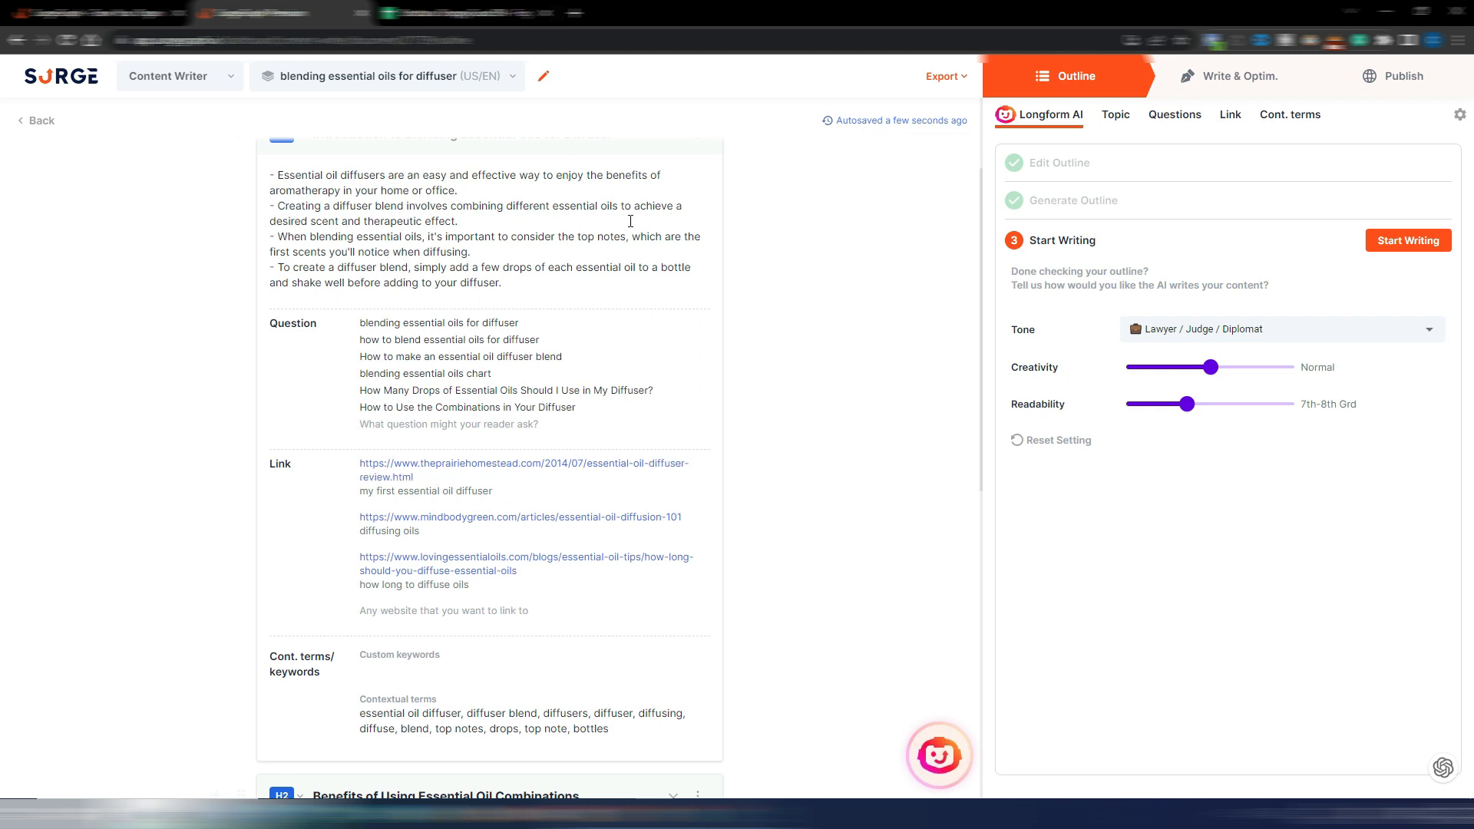
pyautogui.scroll(-3, 776, 487)
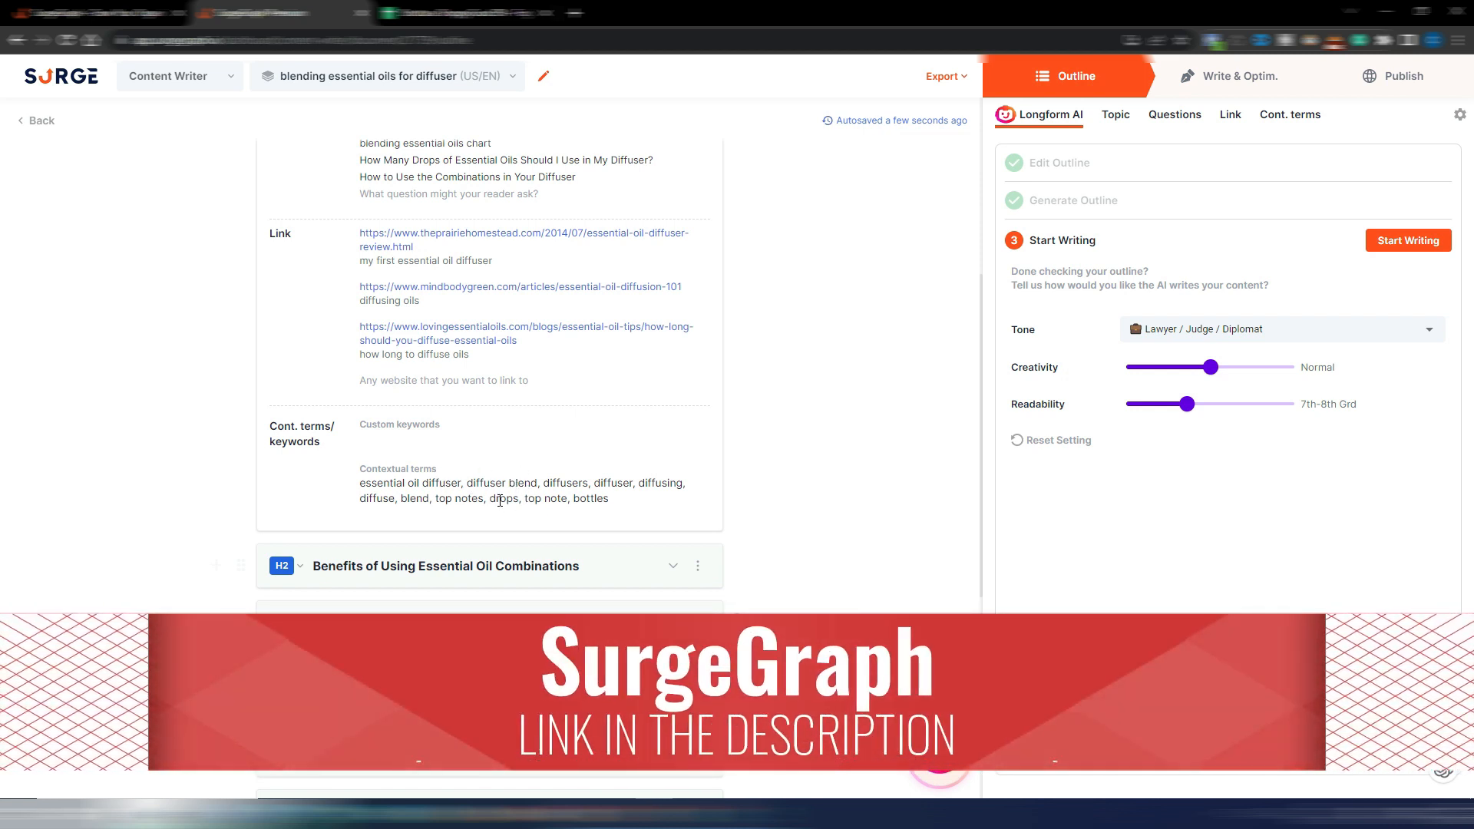
pyautogui.click(372, 424)
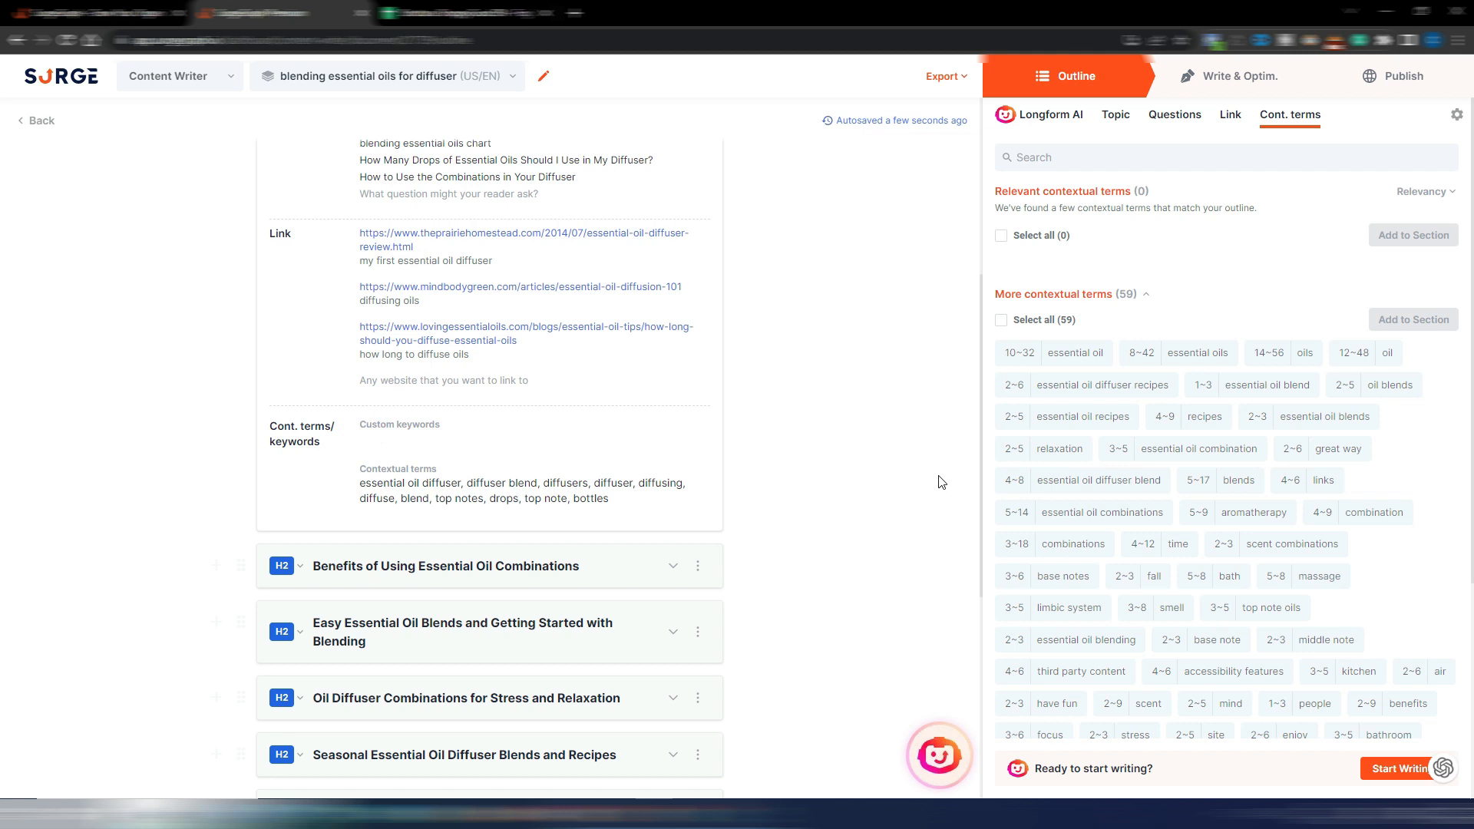
pyautogui.scroll(-4, 1102, 514)
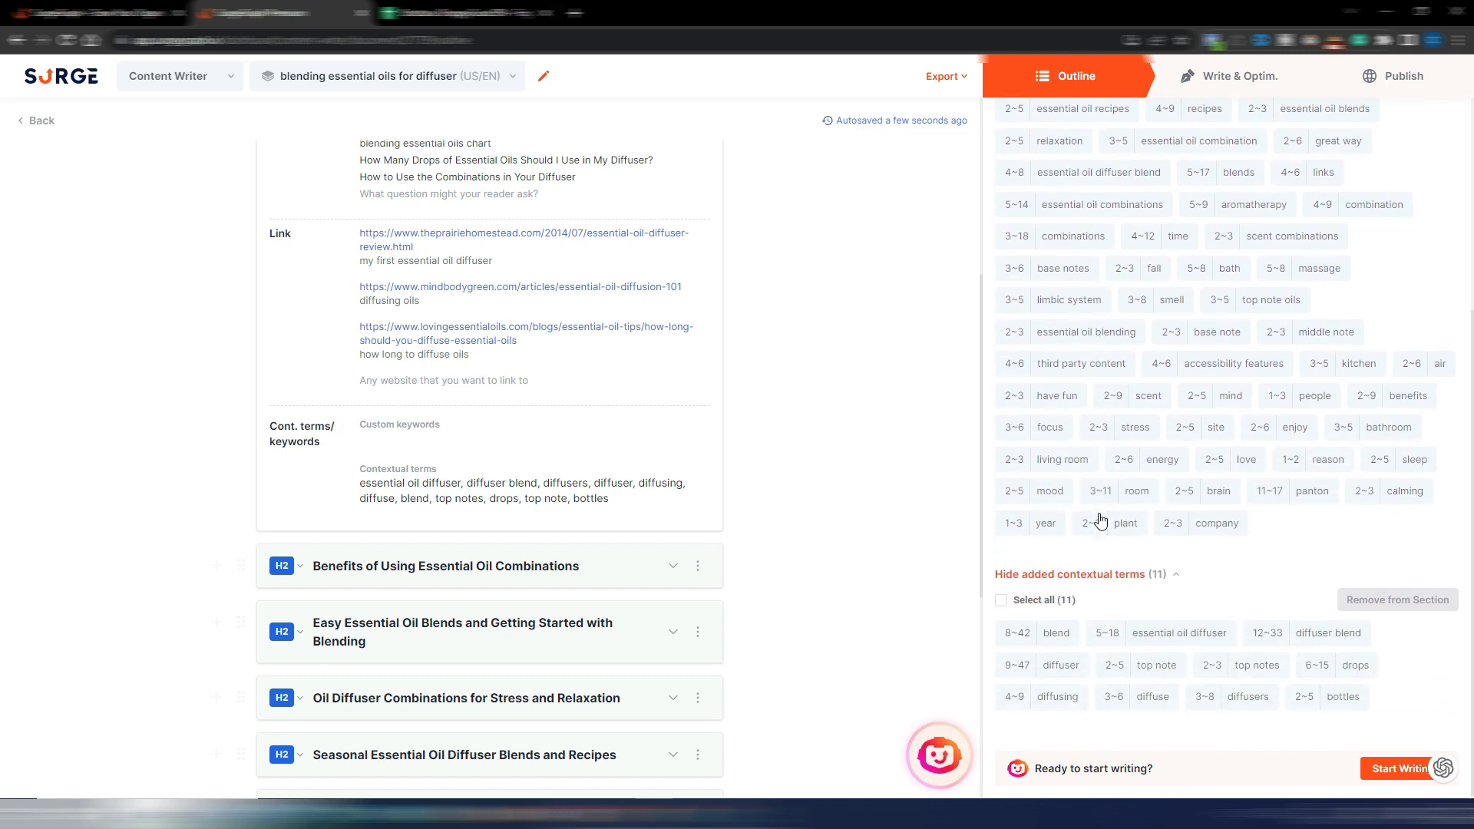
pyautogui.scroll(4, 1101, 518)
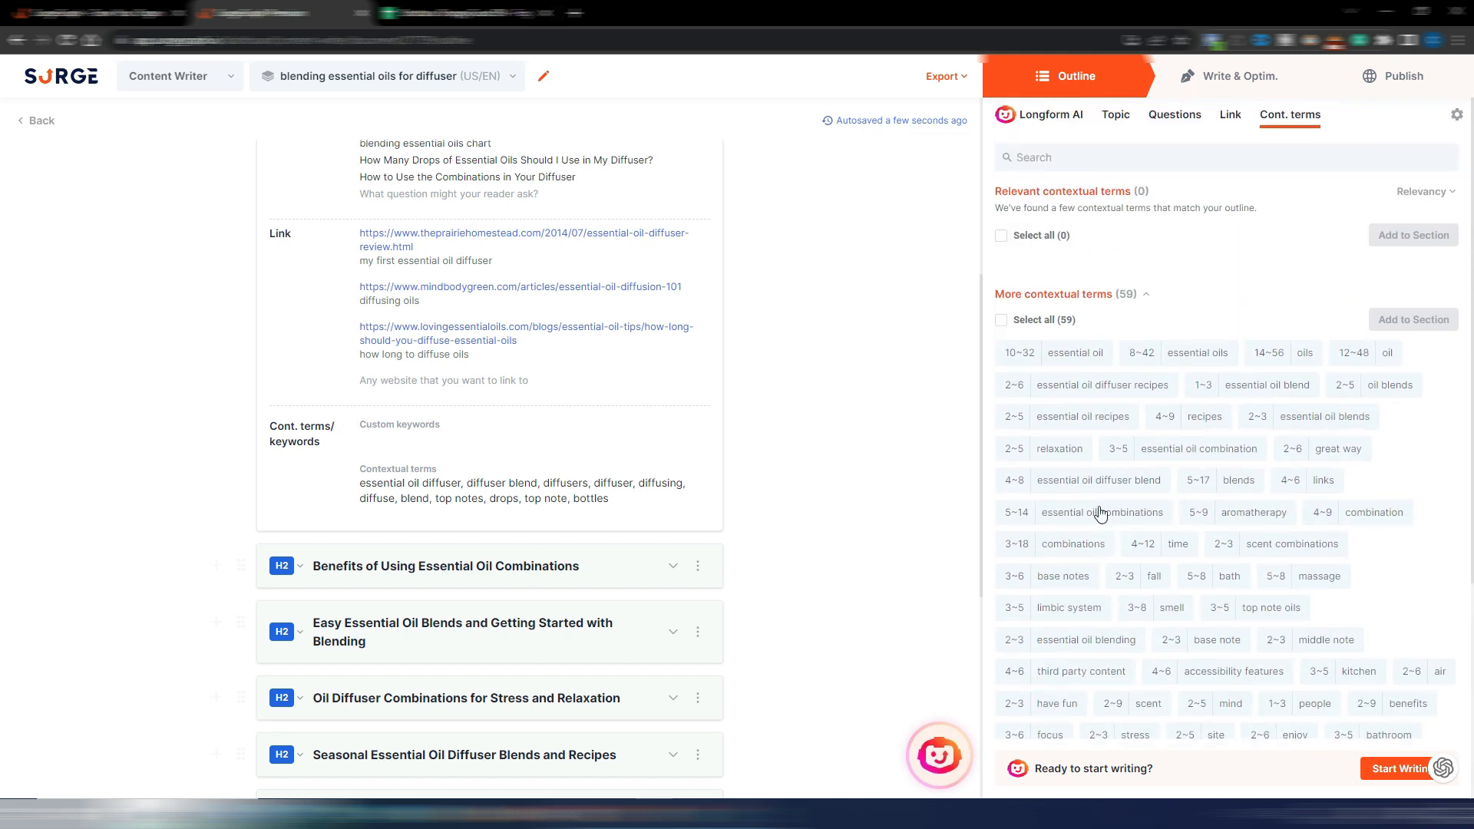
pyautogui.scroll(5, 875, 424)
pyautogui.scroll(-2, 875, 423)
pyautogui.scroll(2, 877, 426)
pyautogui.click(477, 342)
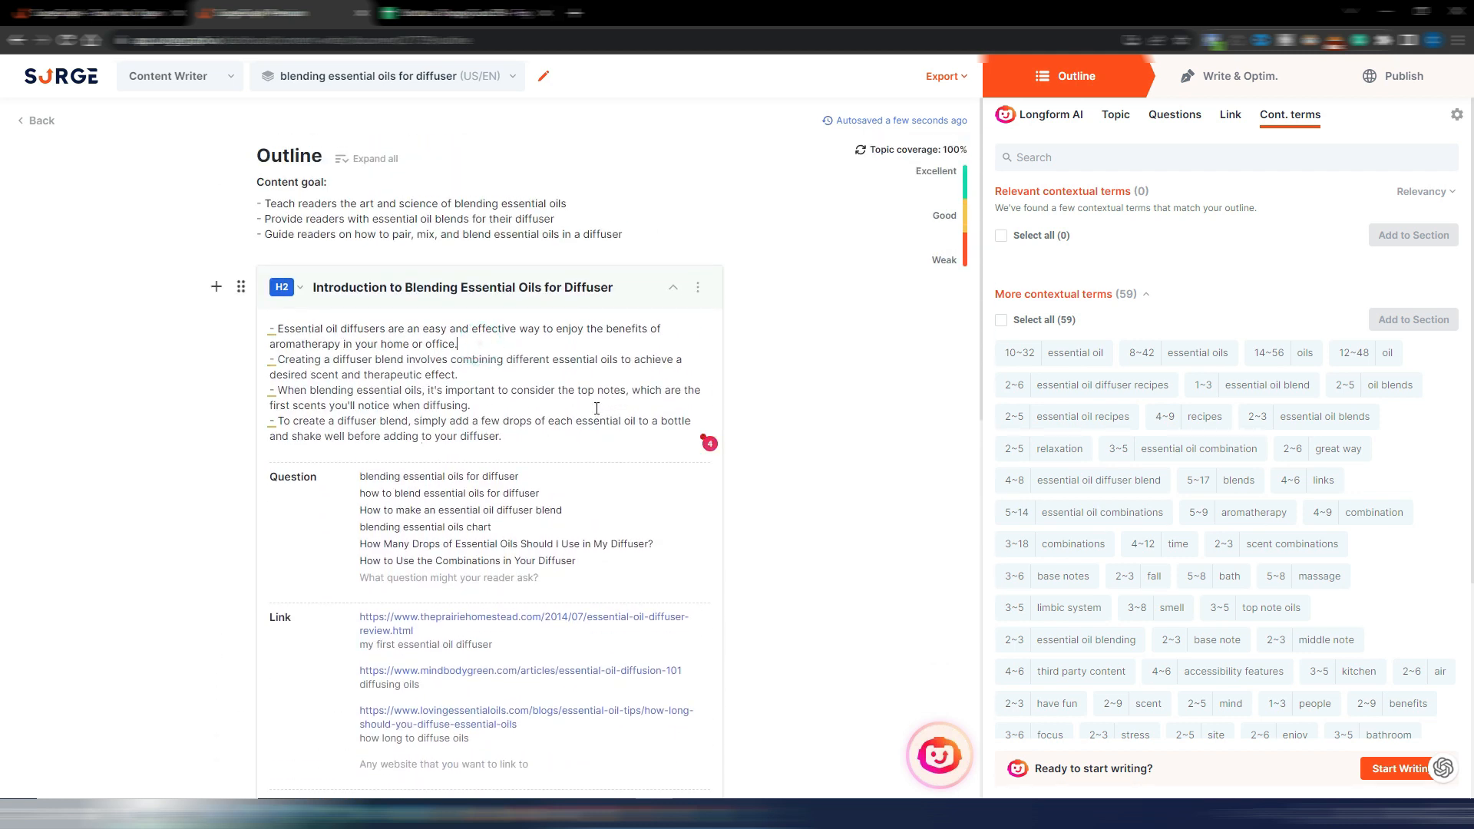
# Expand and review the outline sections "Benefits of Using Essential Oil Combinations" and "Easy Essential Oil Blends and Getting Started with Blending".
pyautogui.scroll(-8, 598, 409)
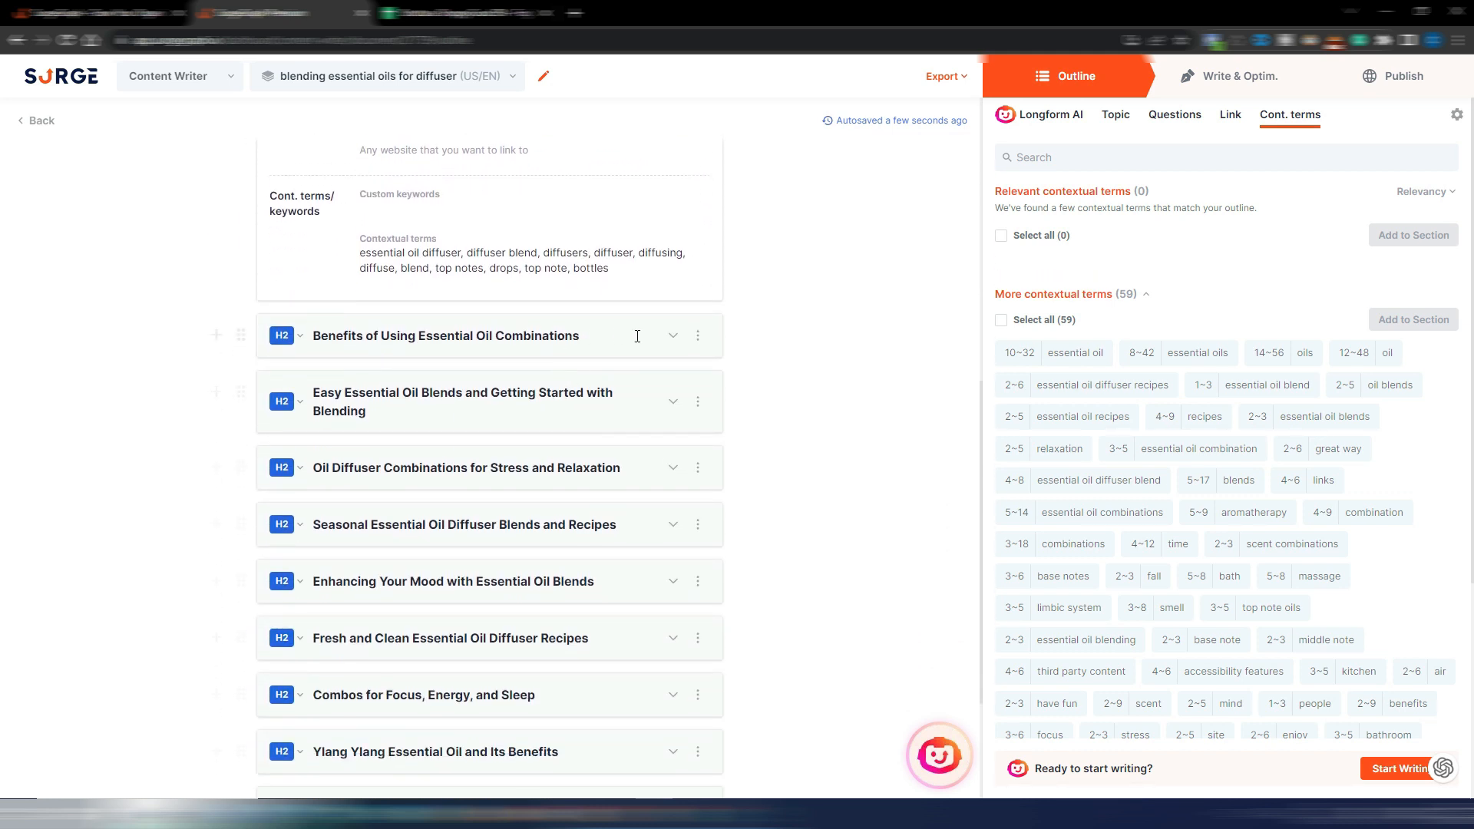
pyautogui.click(672, 335)
pyautogui.scroll(-1, 627, 399)
pyautogui.scroll(-5, 627, 399)
pyautogui.scroll(-2, 627, 399)
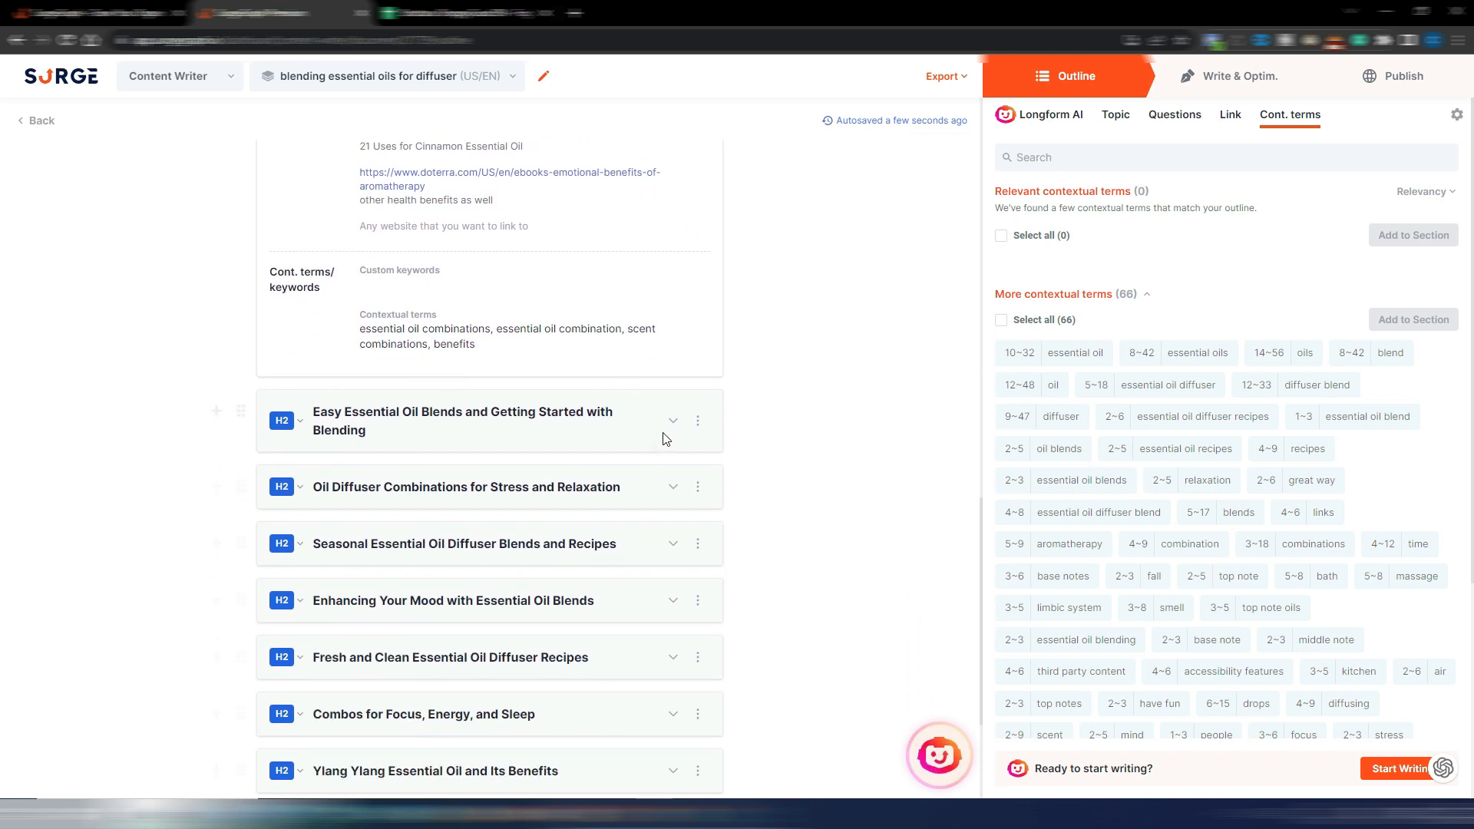
pyautogui.click(671, 422)
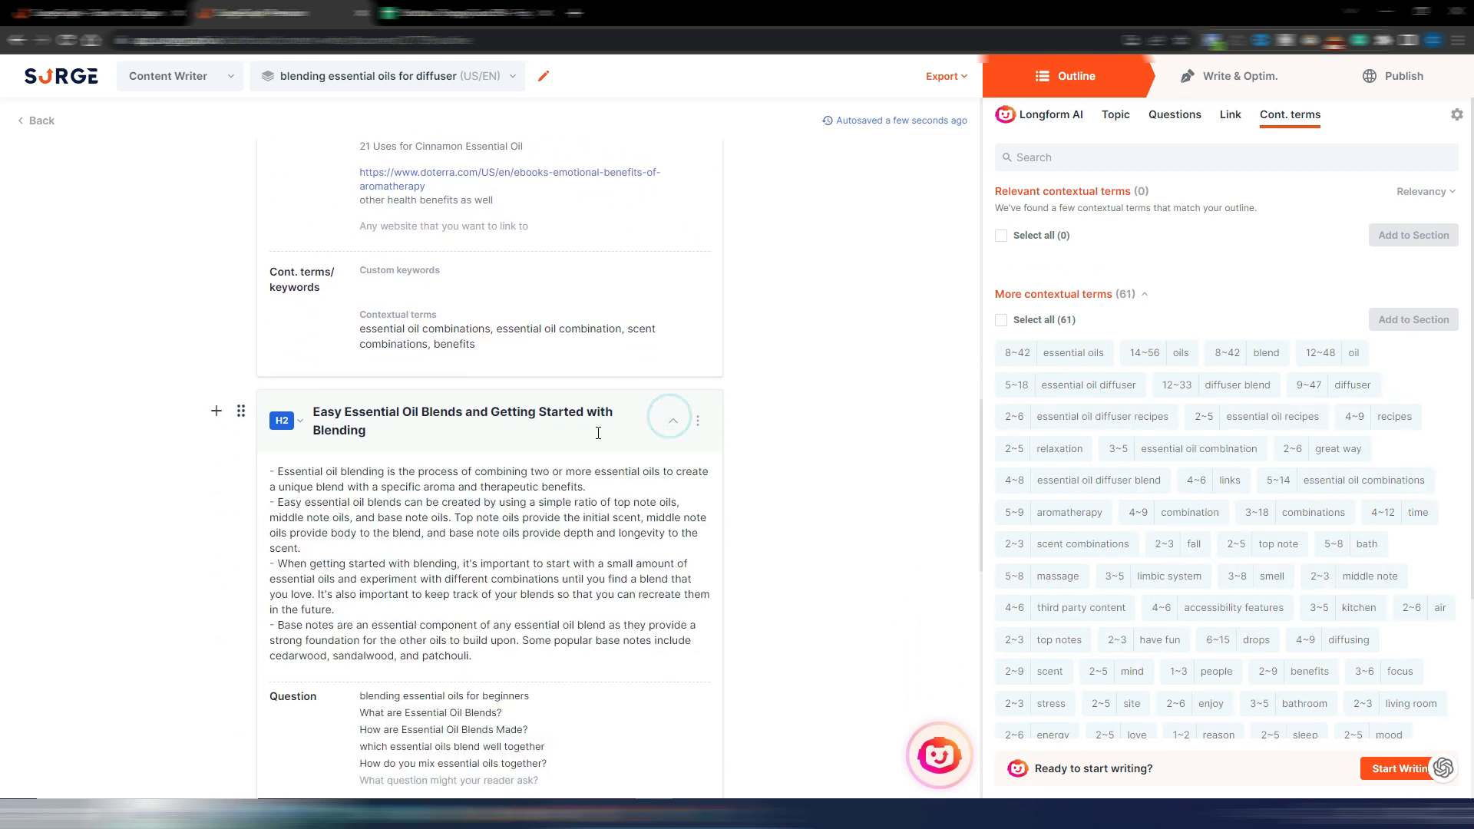
pyautogui.scroll(-6, 598, 432)
pyautogui.scroll(-4, 598, 433)
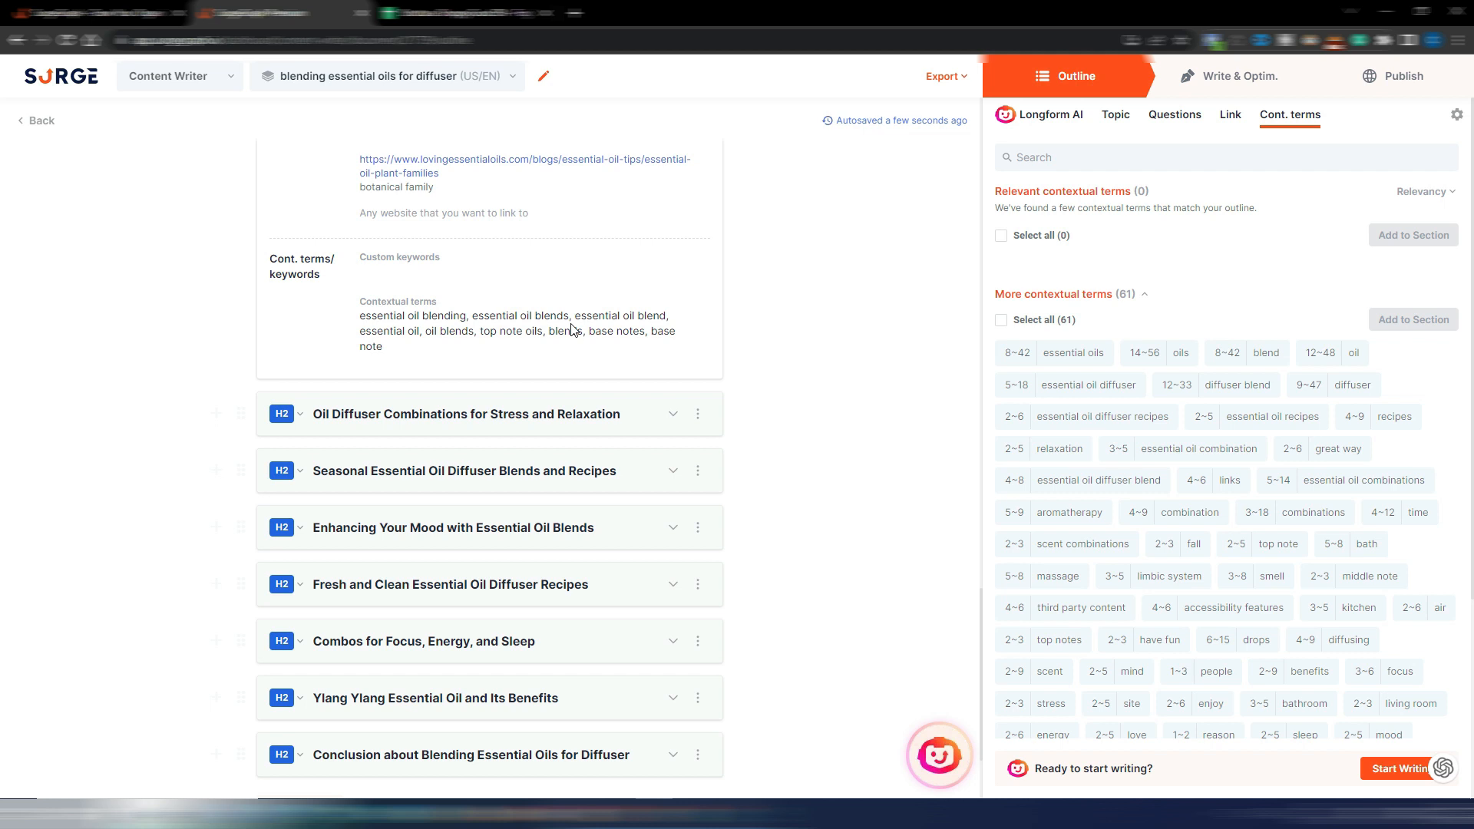
pyautogui.scroll(2, 825, 395)
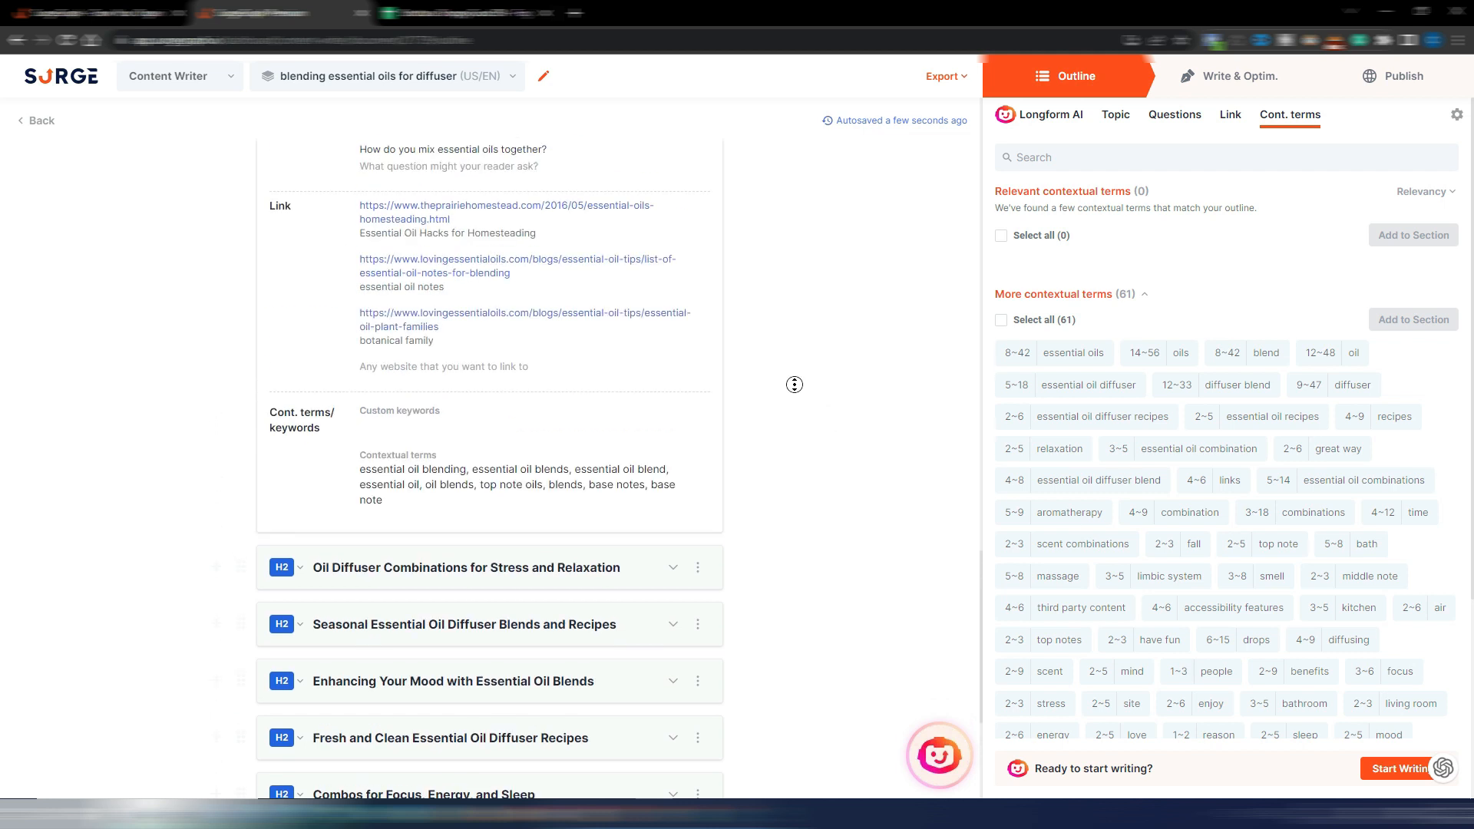
pyautogui.scroll(6, 796, 391)
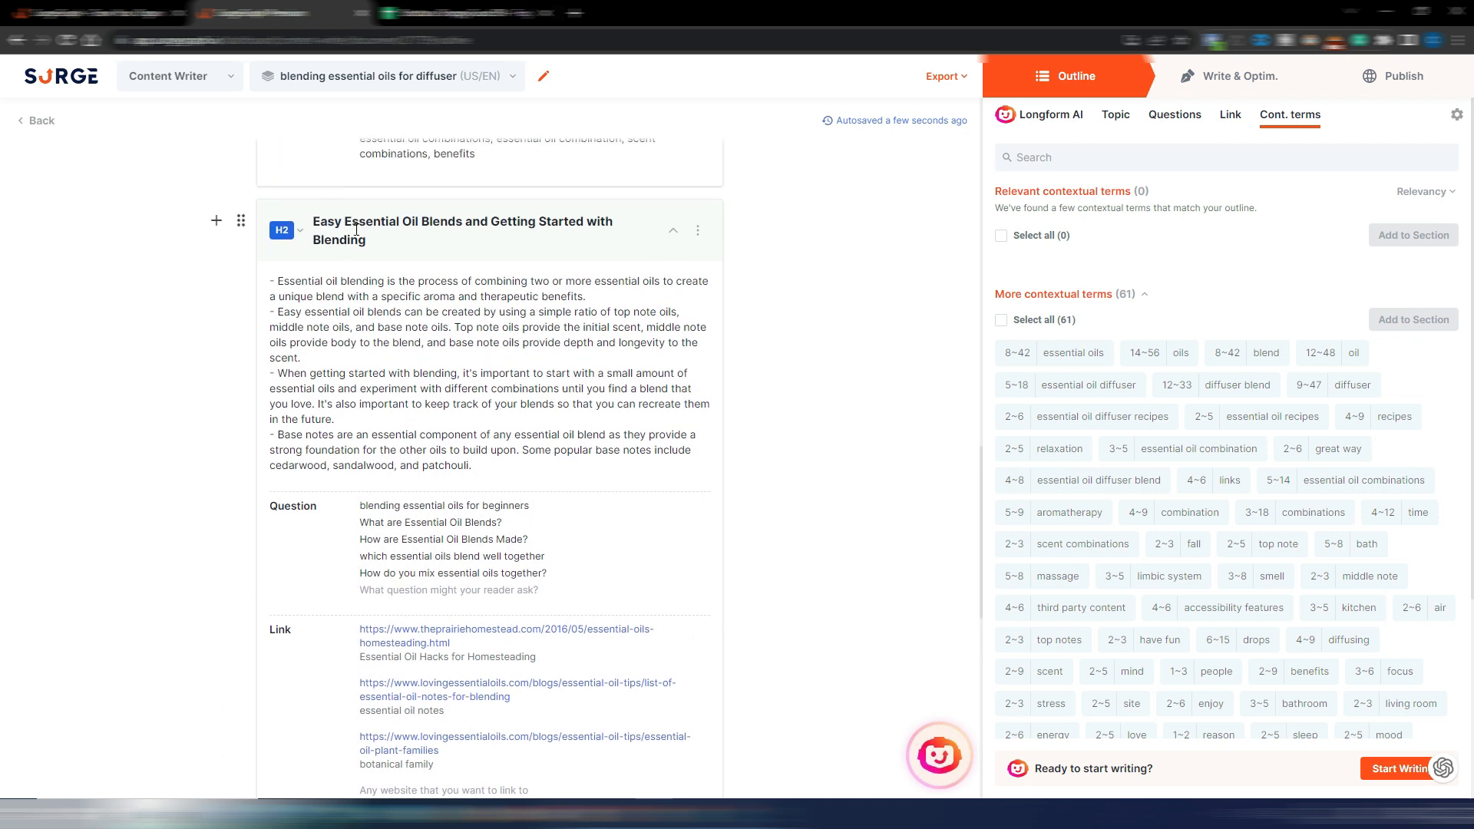
# Check the heading level options, questions and links of the "Easy Essential Oil Blends and Getting Started with Blending" section.
pyautogui.click(286, 229)
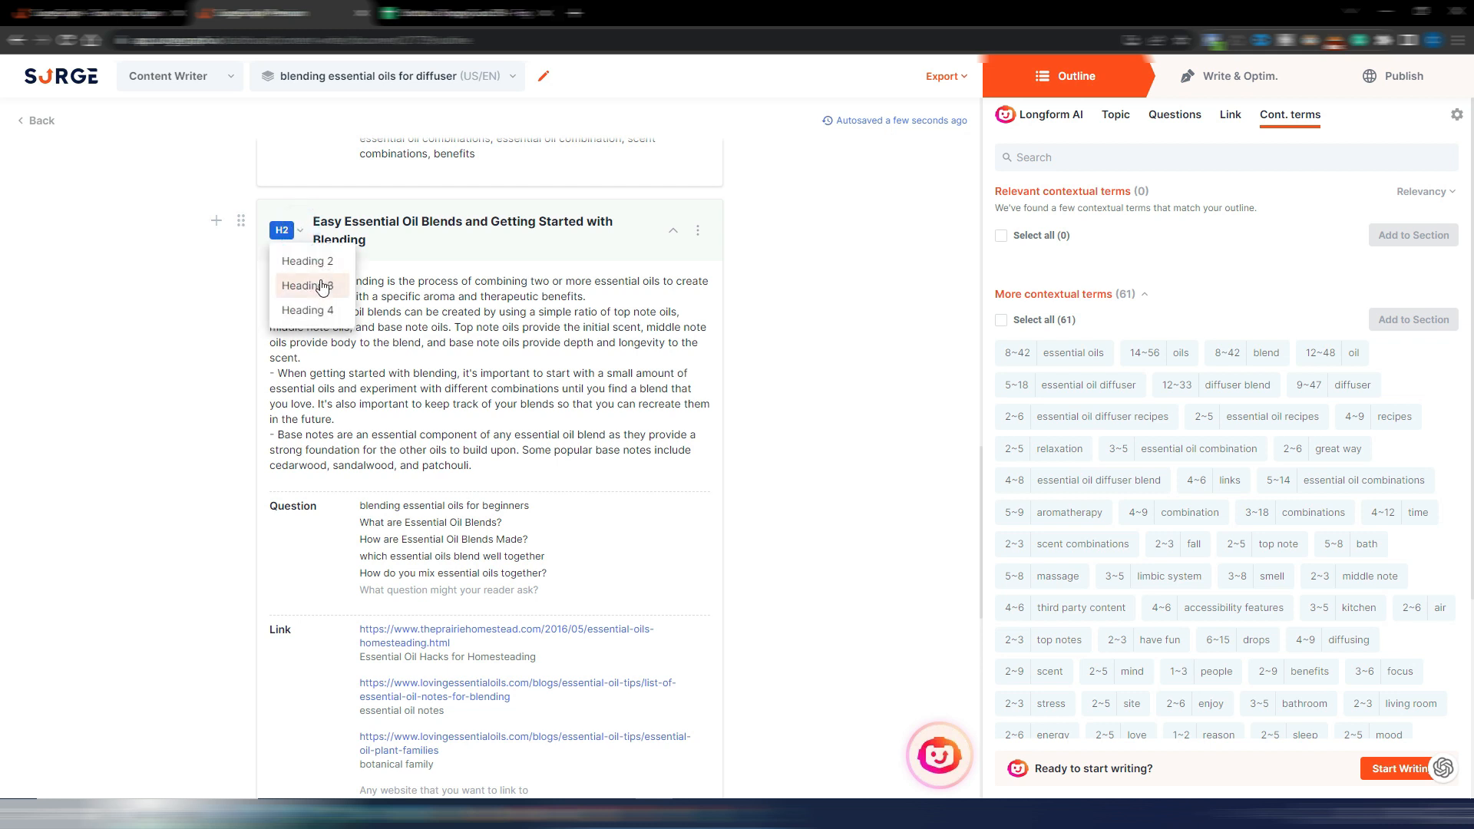
pyautogui.click(511, 315)
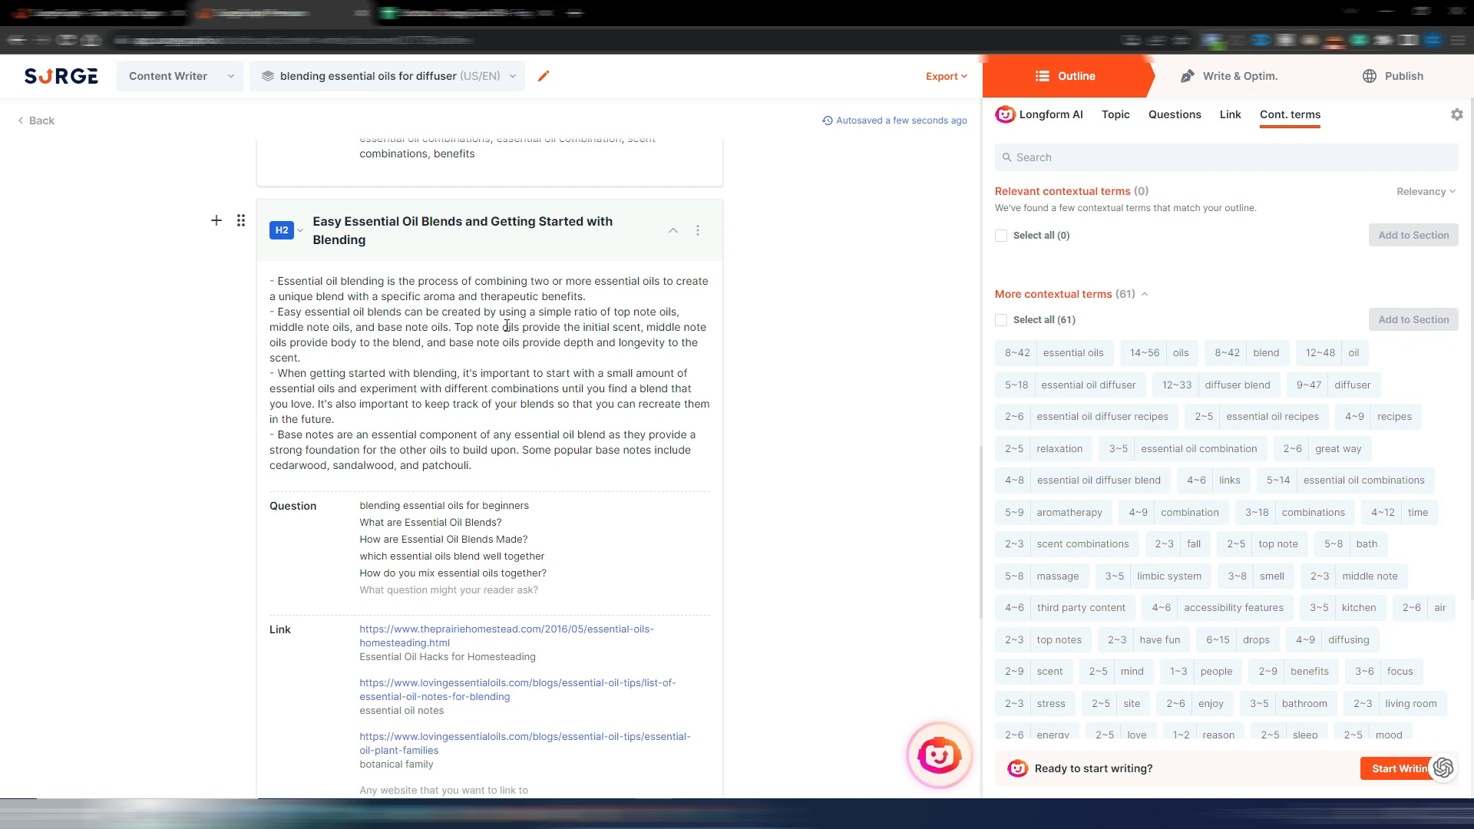
pyautogui.scroll(-3, 482, 335)
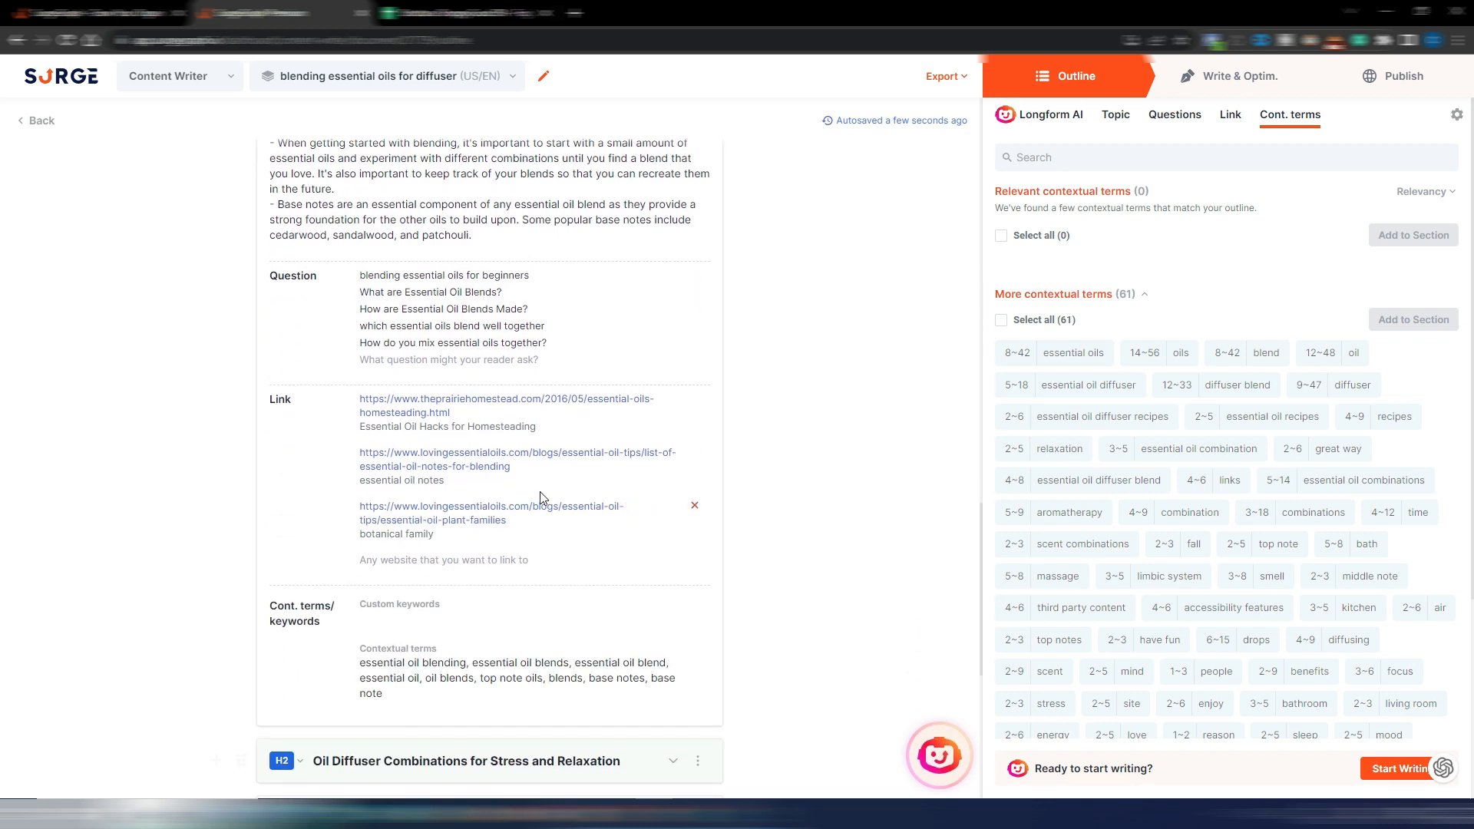
# Review the talking points, custom keywords and contextual terms of the "Easy Essential Oil Blends and Getting Started with Blending" outline section.
pyautogui.scroll(-3, 455, 437)
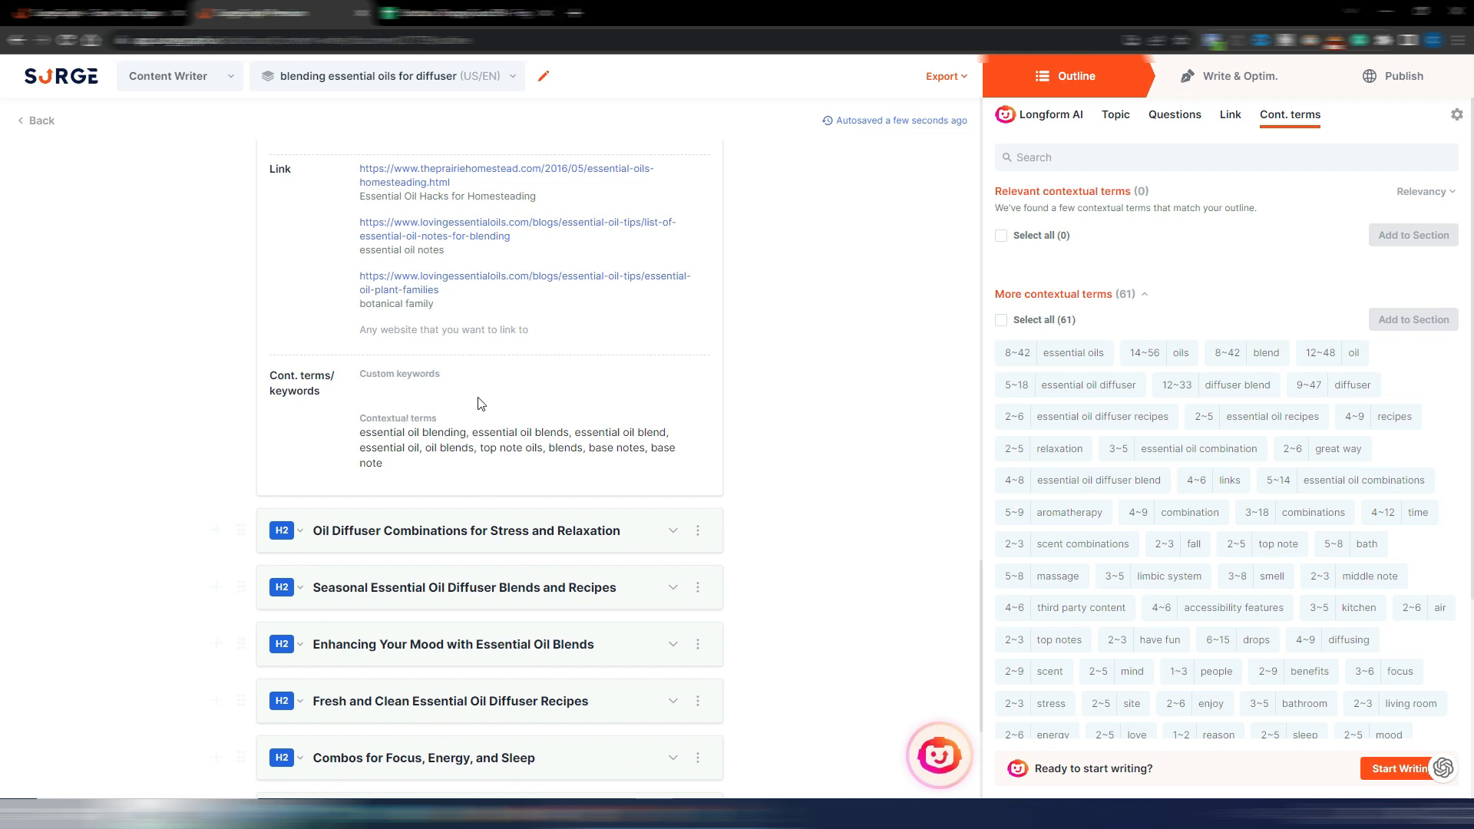
pyautogui.click(363, 384)
pyautogui.scroll(5, 480, 342)
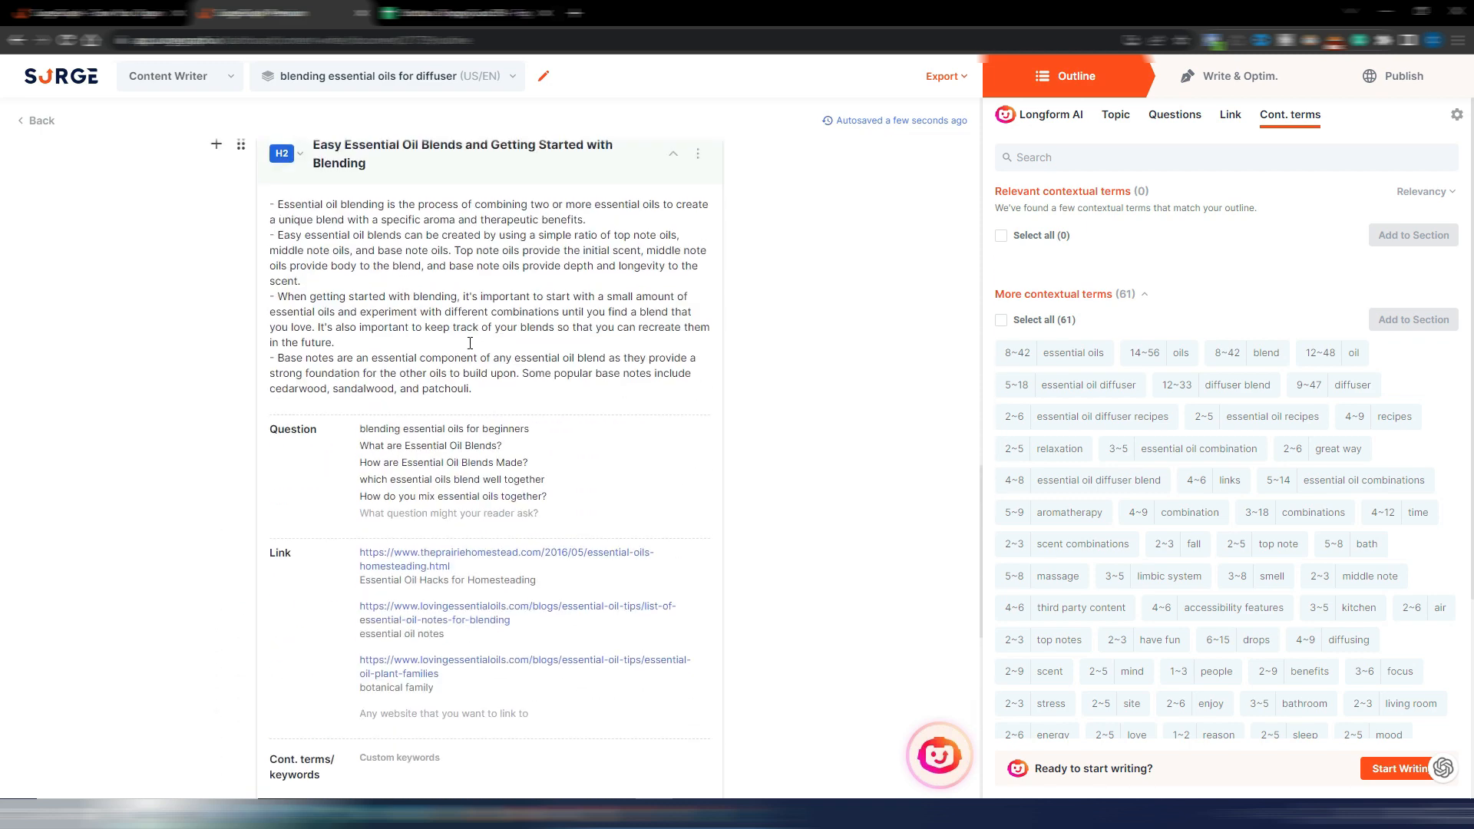
pyautogui.scroll(-7, 470, 335)
pyautogui.scroll(-3, 478, 323)
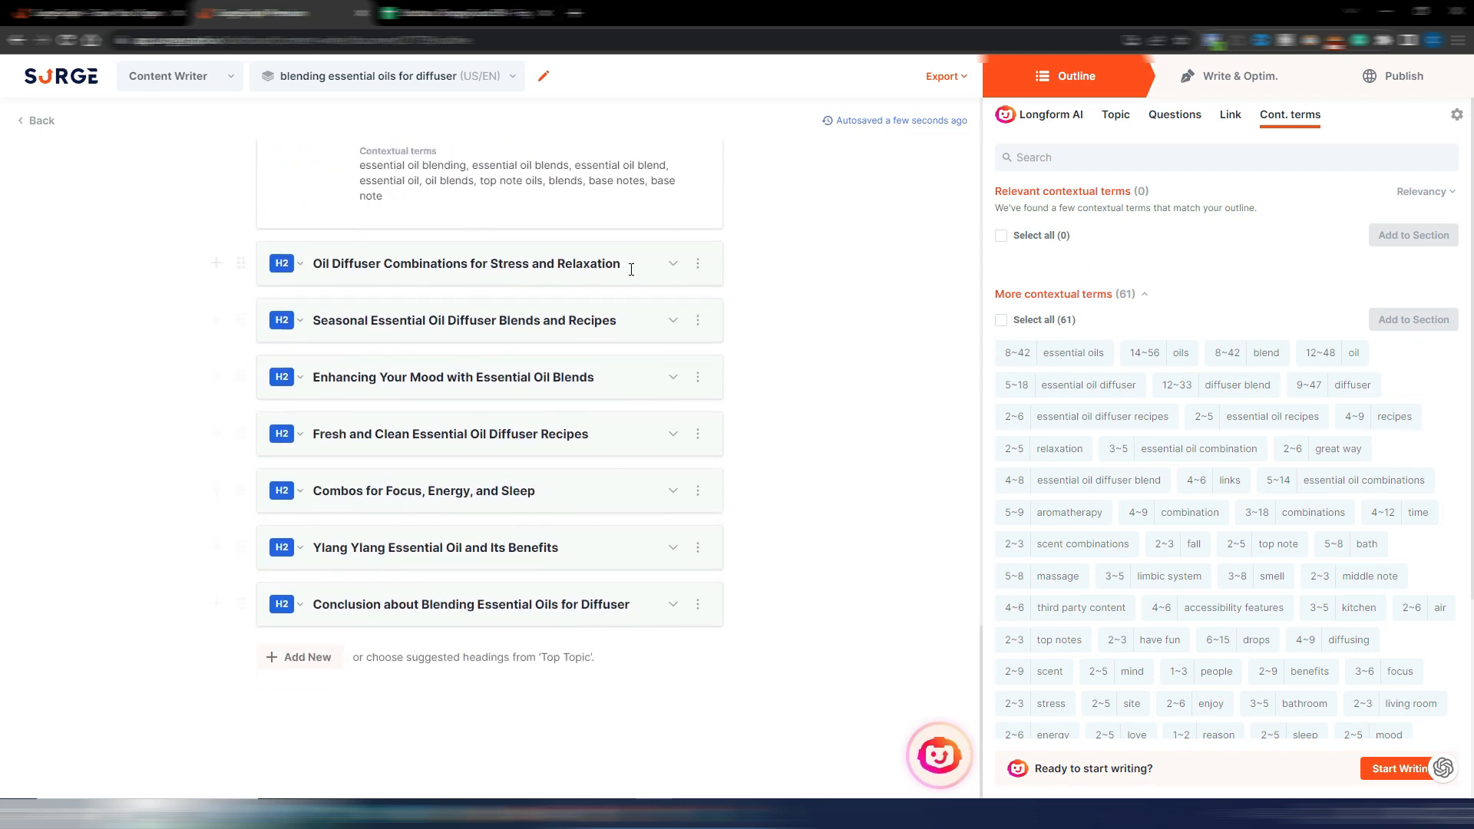
# Expand and review the outline sections from "Oil Diffuser Combinations for Stress and Relaxation" through "Fresh and Clean Essential Oil Diffuser Recipes".
pyautogui.click(636, 265)
pyautogui.click(673, 272)
pyautogui.scroll(-10, 673, 307)
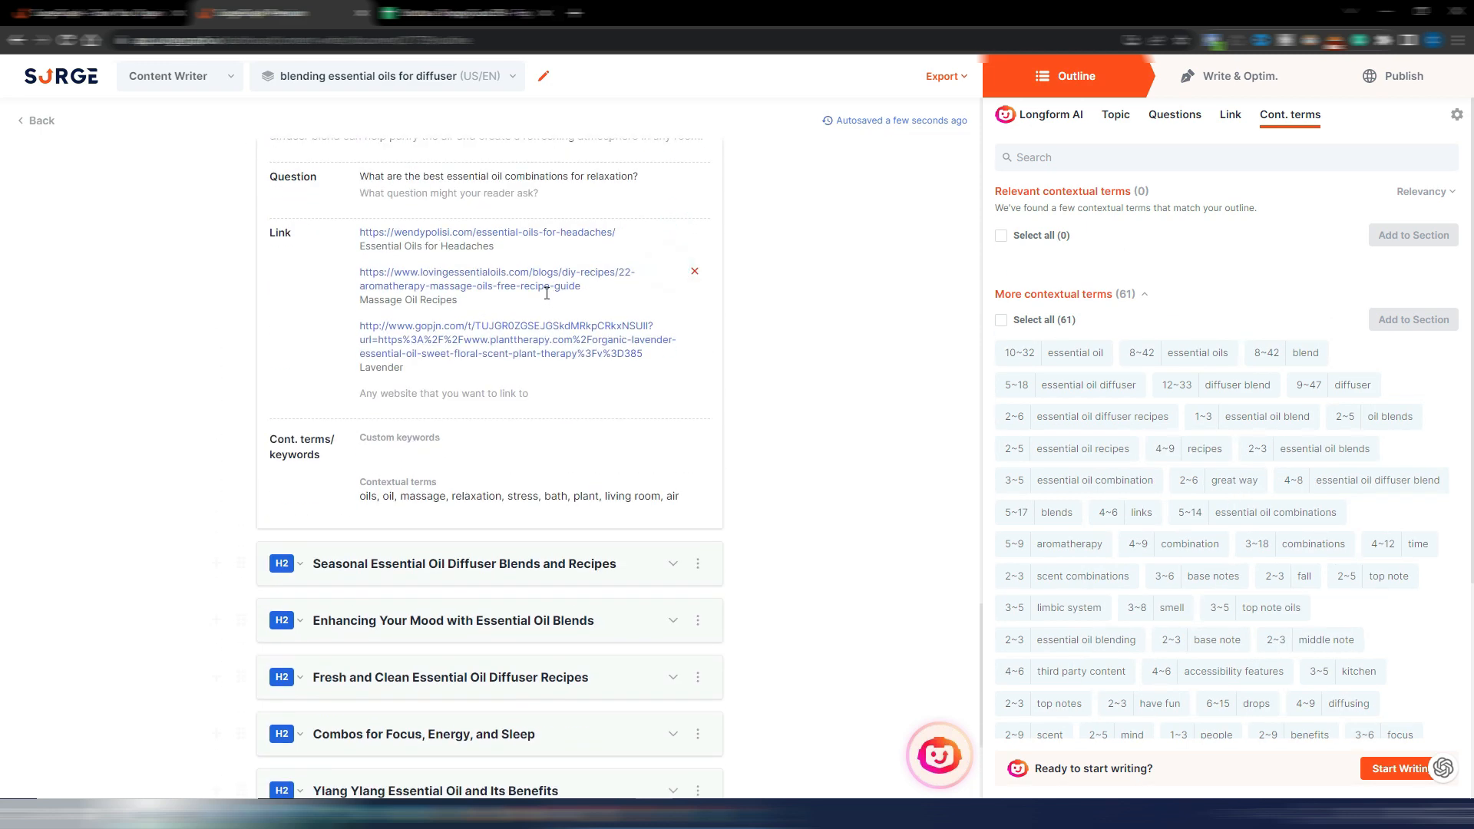
pyautogui.click(673, 340)
pyautogui.scroll(-10, 668, 345)
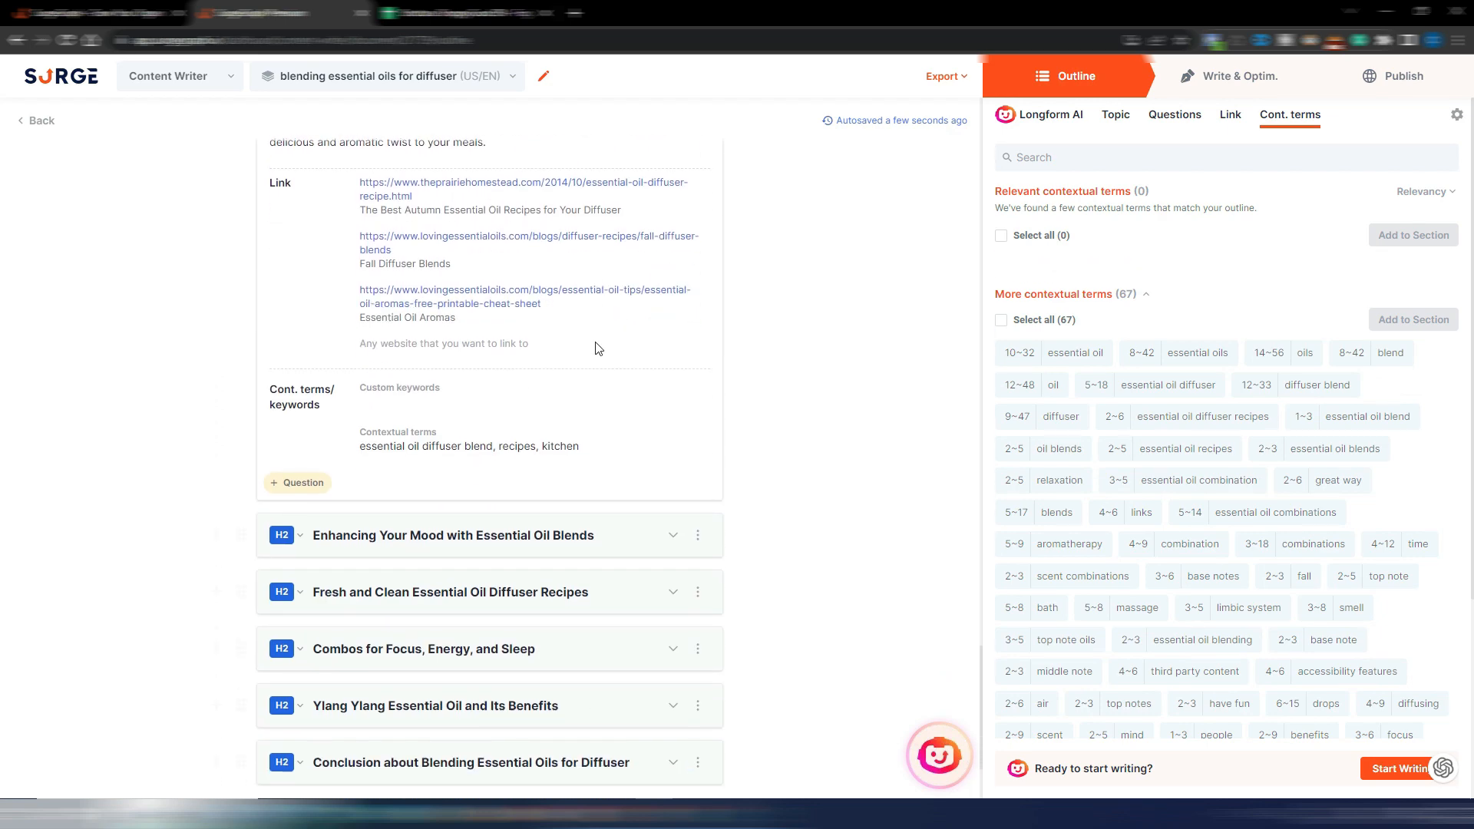
pyautogui.click(673, 377)
pyautogui.scroll(-10, 676, 399)
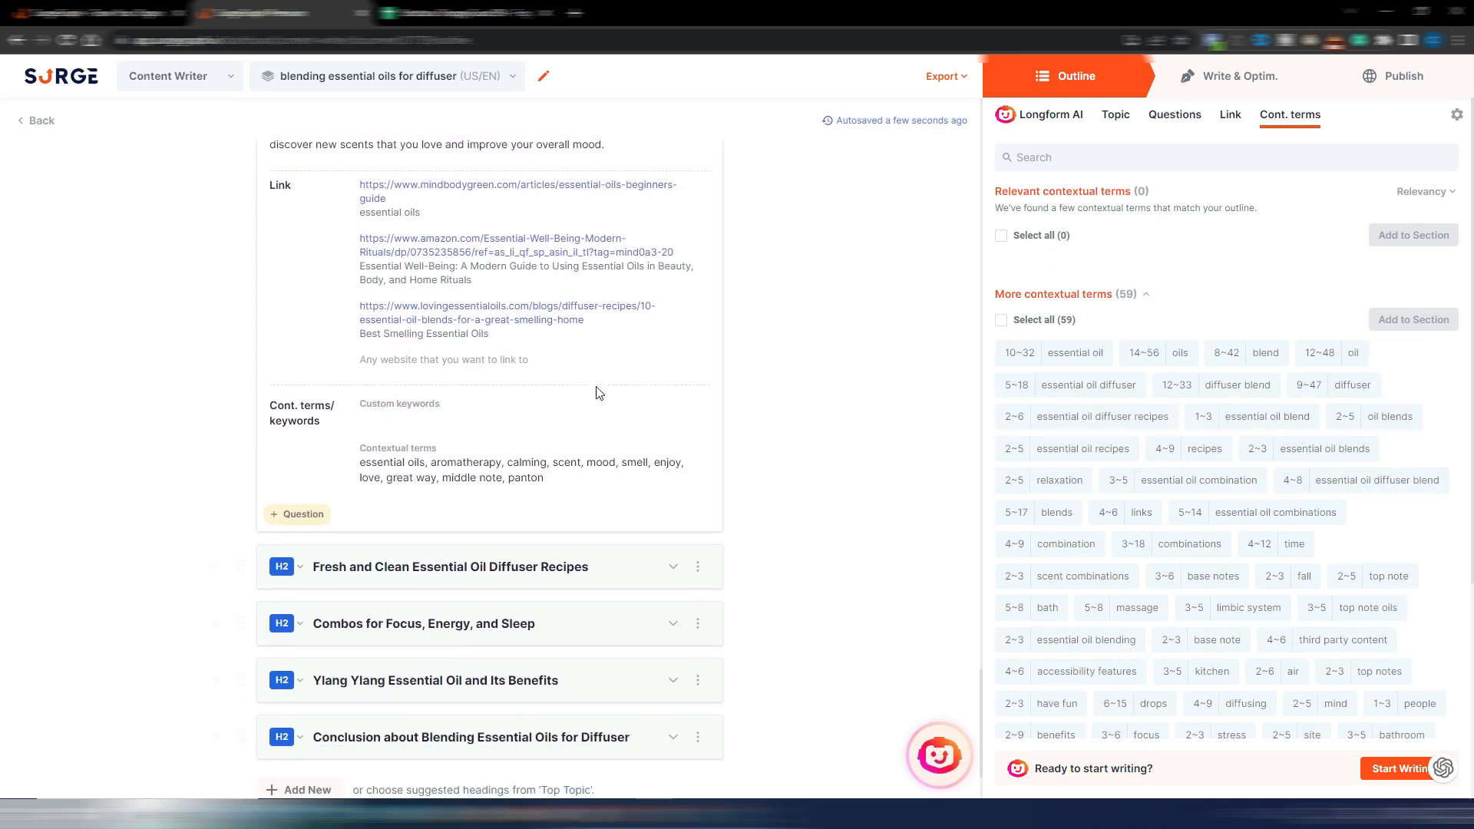
pyautogui.click(675, 435)
pyautogui.scroll(-10, 668, 438)
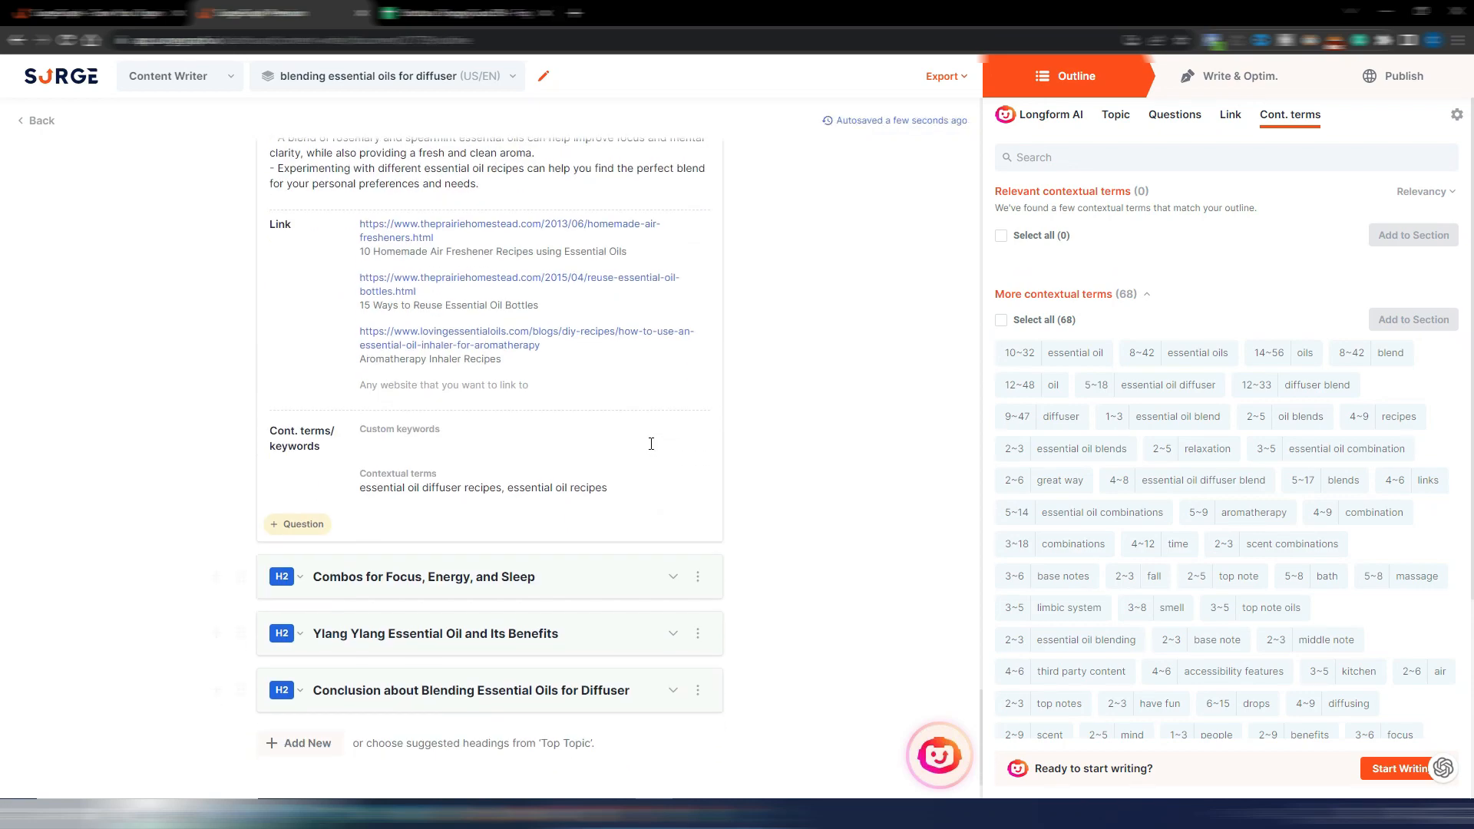
pyautogui.scroll(10, 859, 376)
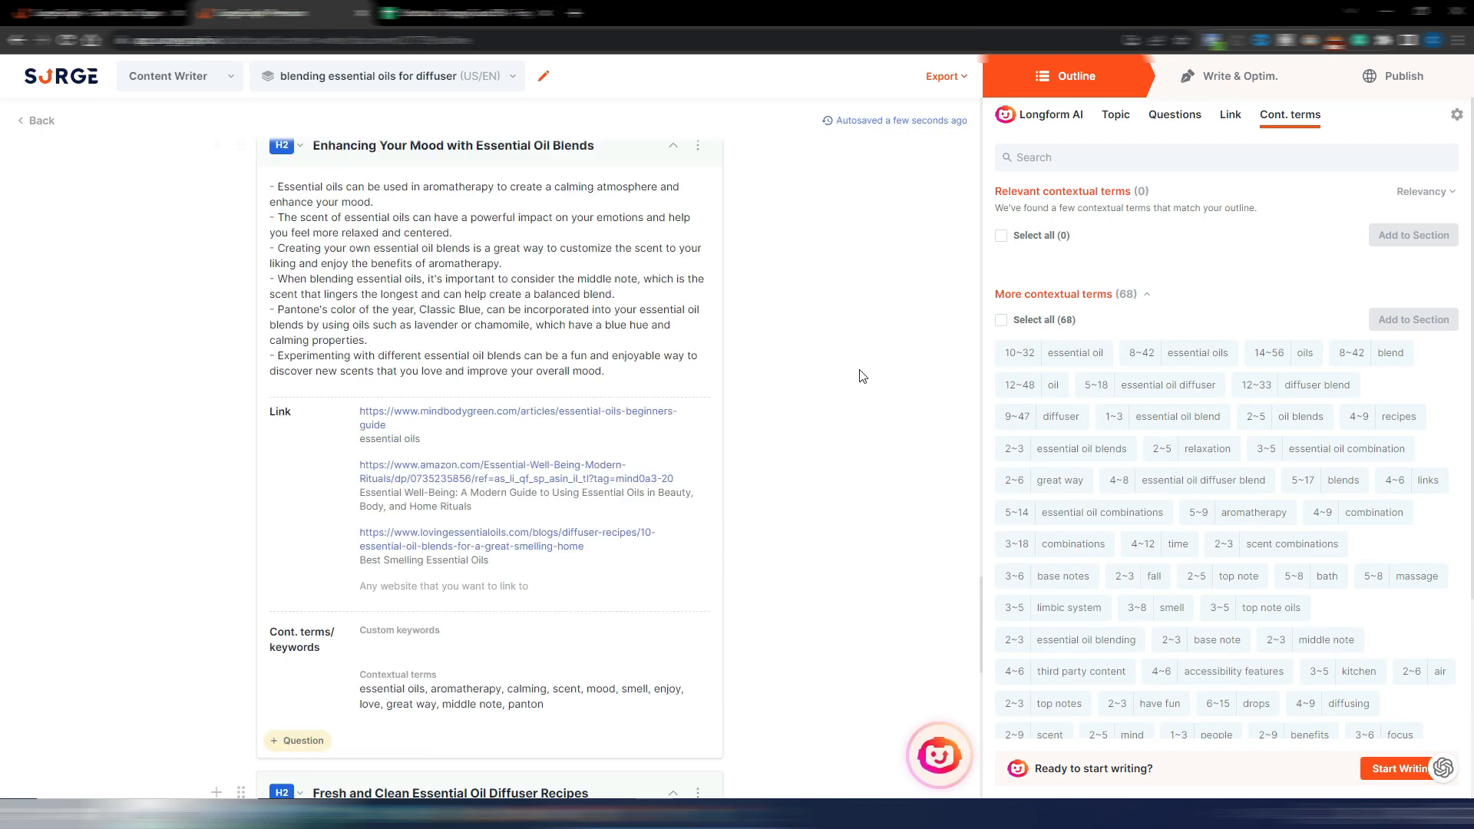
pyautogui.scroll(15, 860, 376)
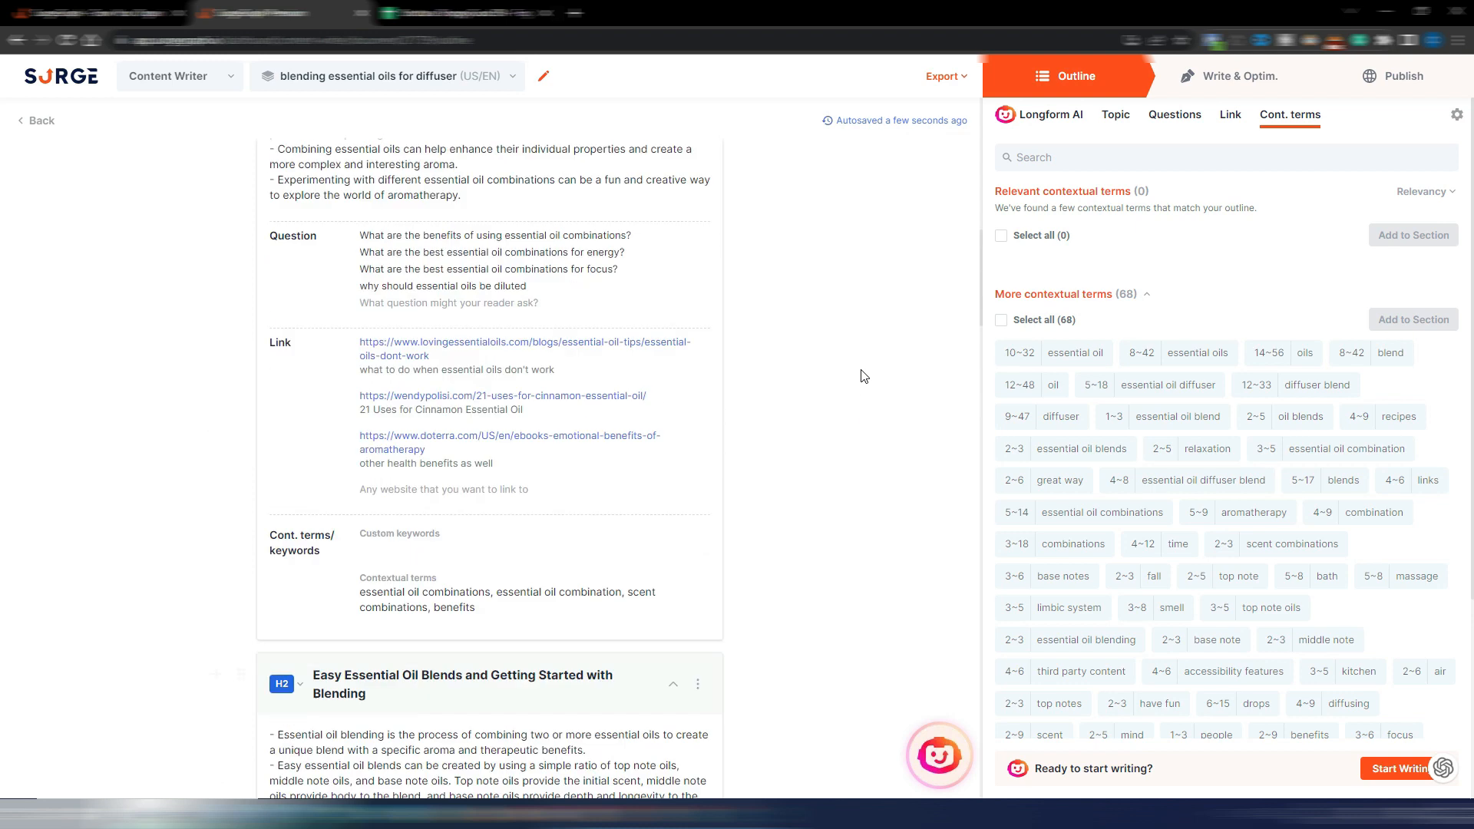
pyautogui.scroll(10, 861, 376)
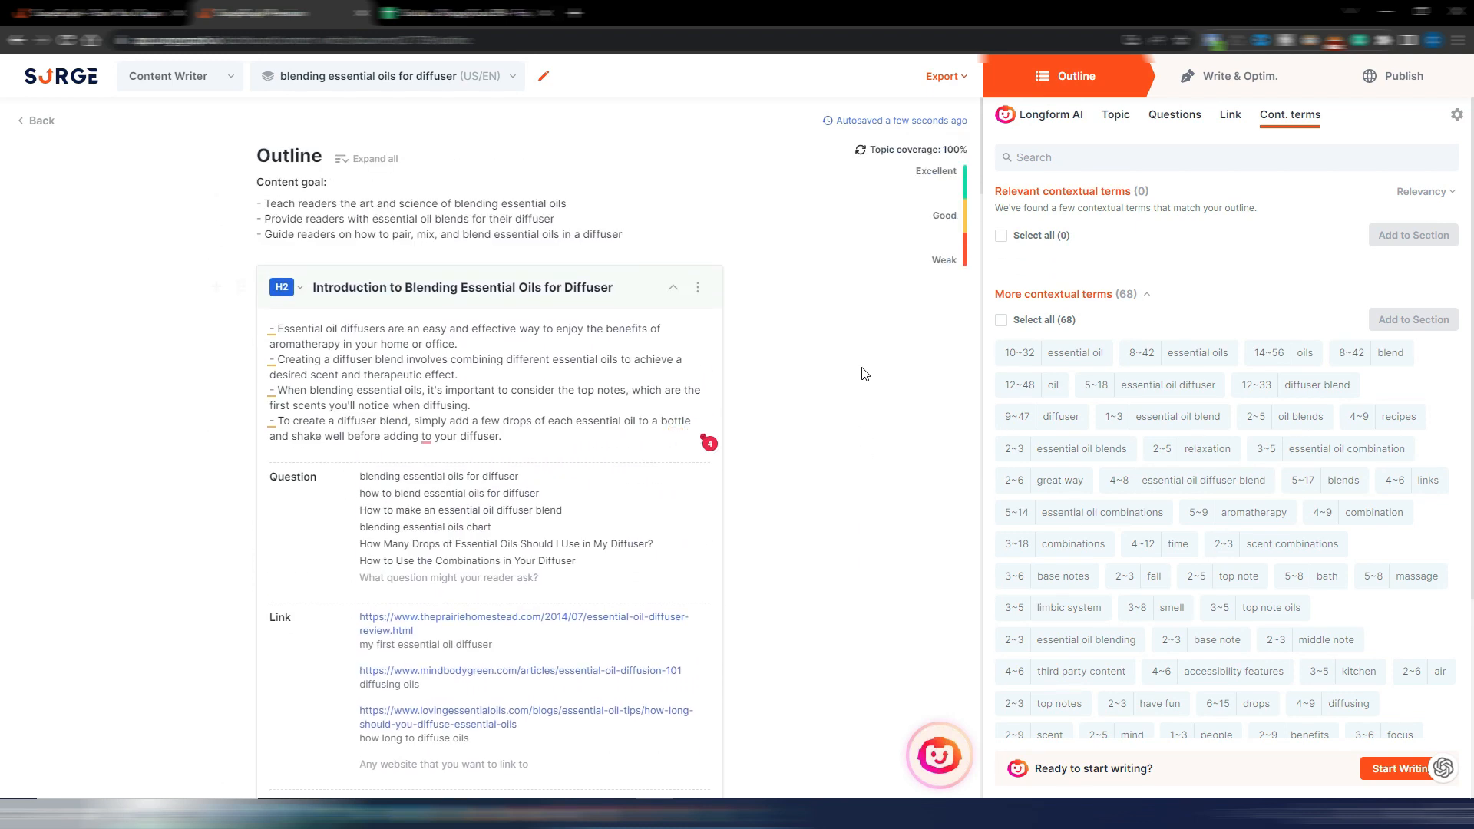
# Generate the article from the outline with a Doctor / Professor / Police Officer tone, More Creative creativity and 5th-6th Grd readability.
pyautogui.click(1397, 778)
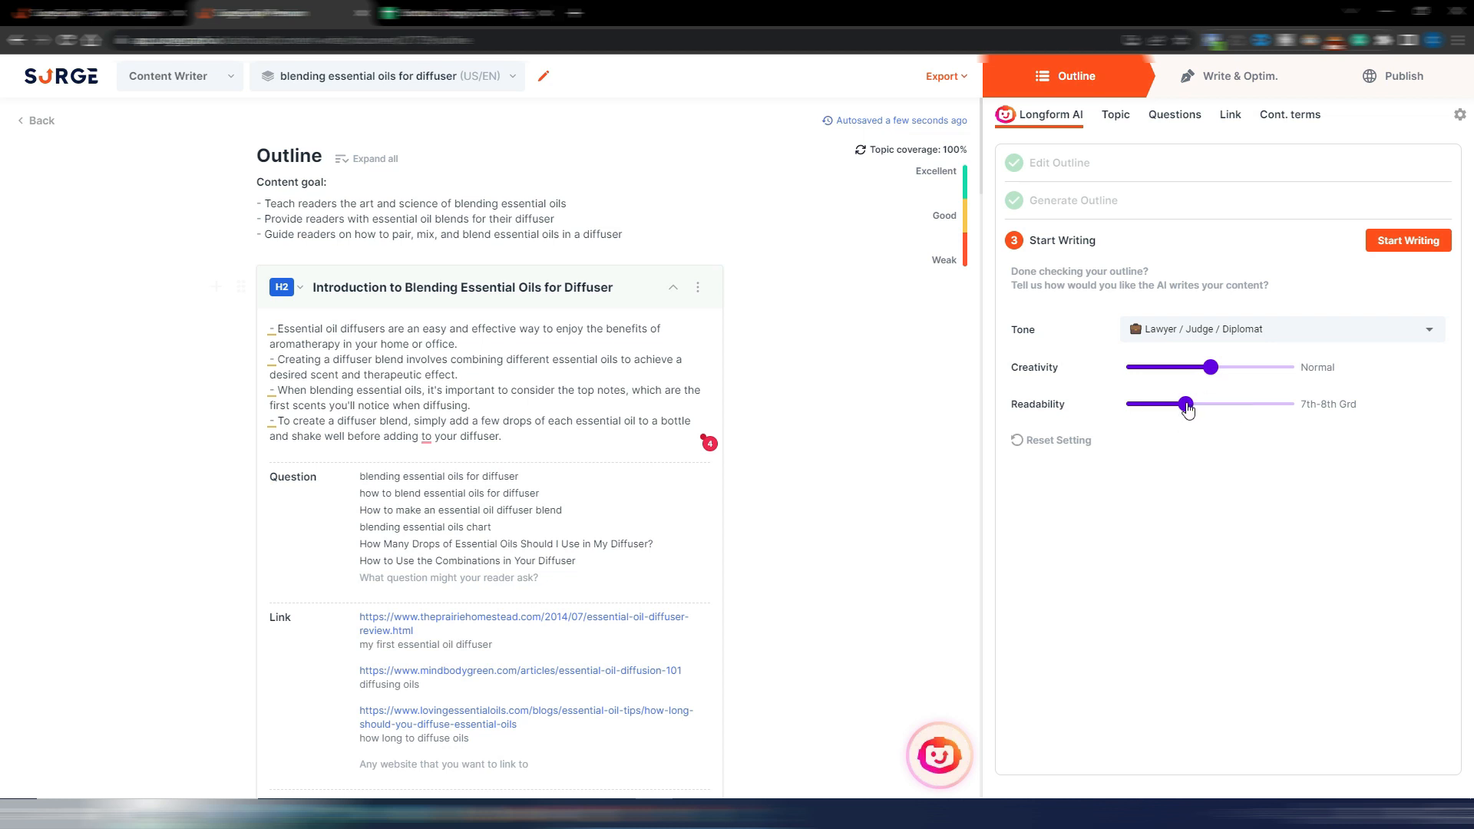
pyautogui.moveTo(1187, 409); pyautogui.dragTo(1168, 415)
pyautogui.moveTo(1210, 368); pyautogui.dragTo(1232, 377)
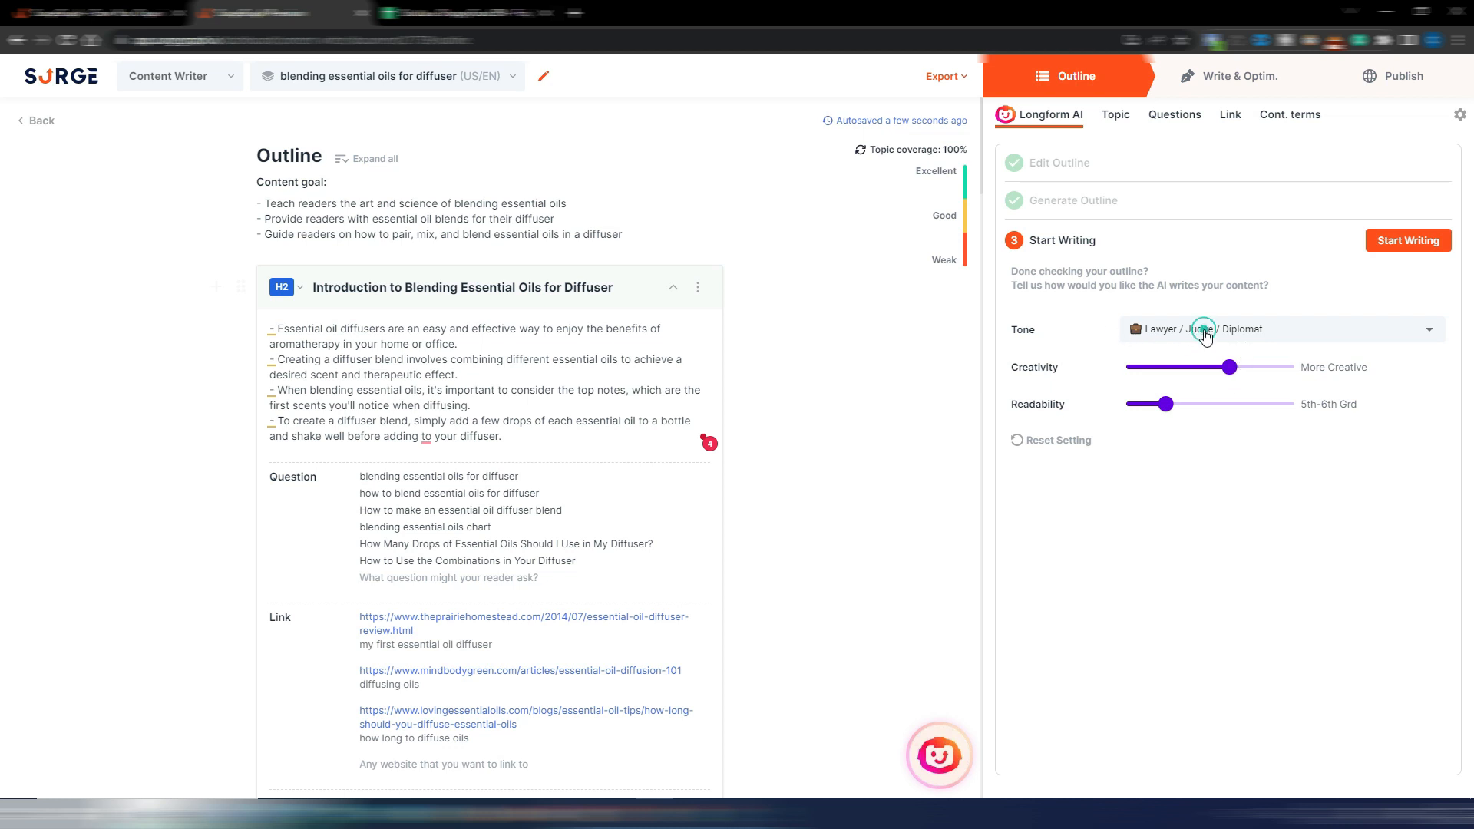
pyautogui.click(1205, 332)
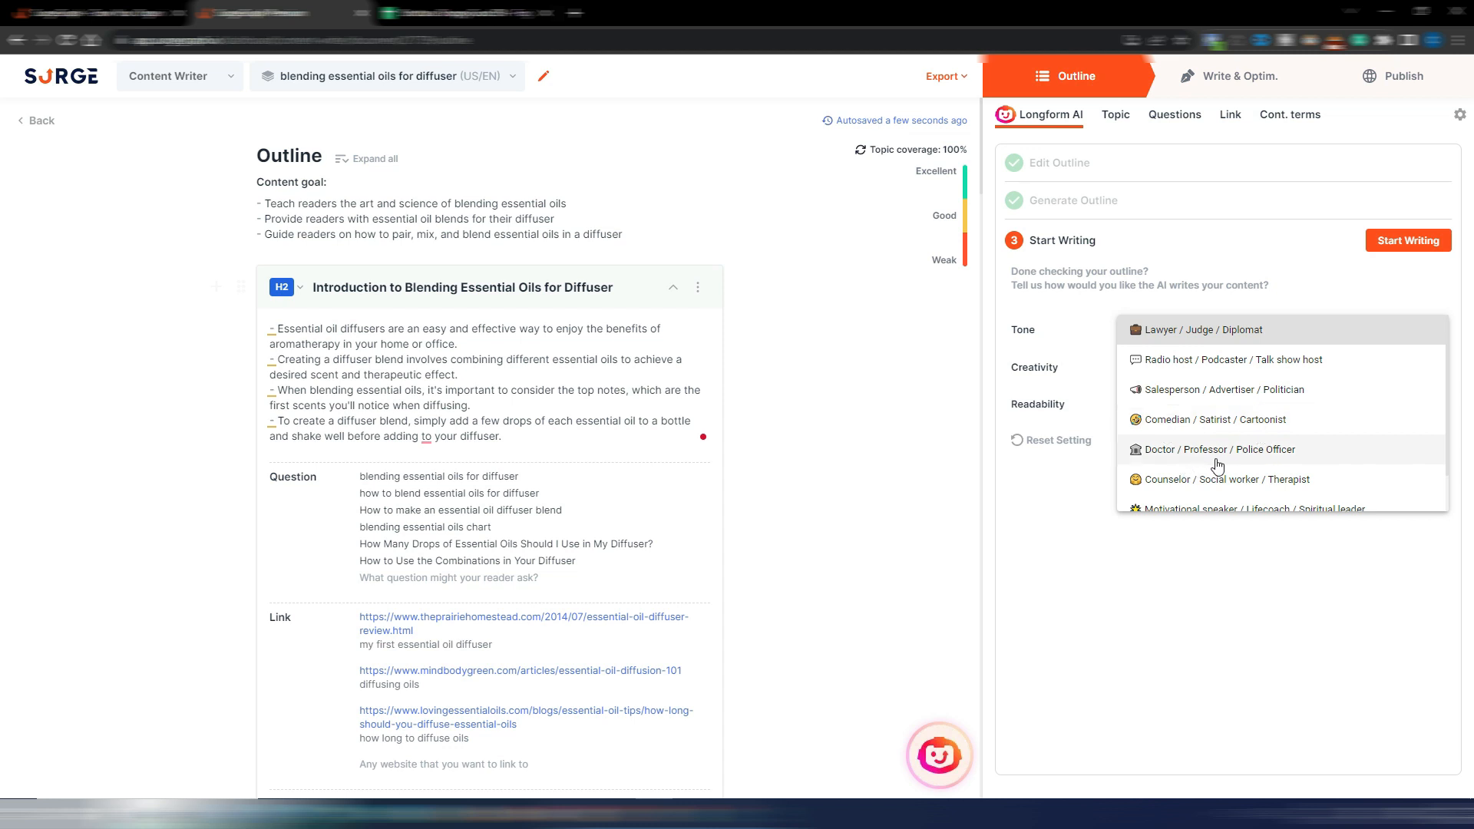
pyautogui.scroll(-1, 1305, 461)
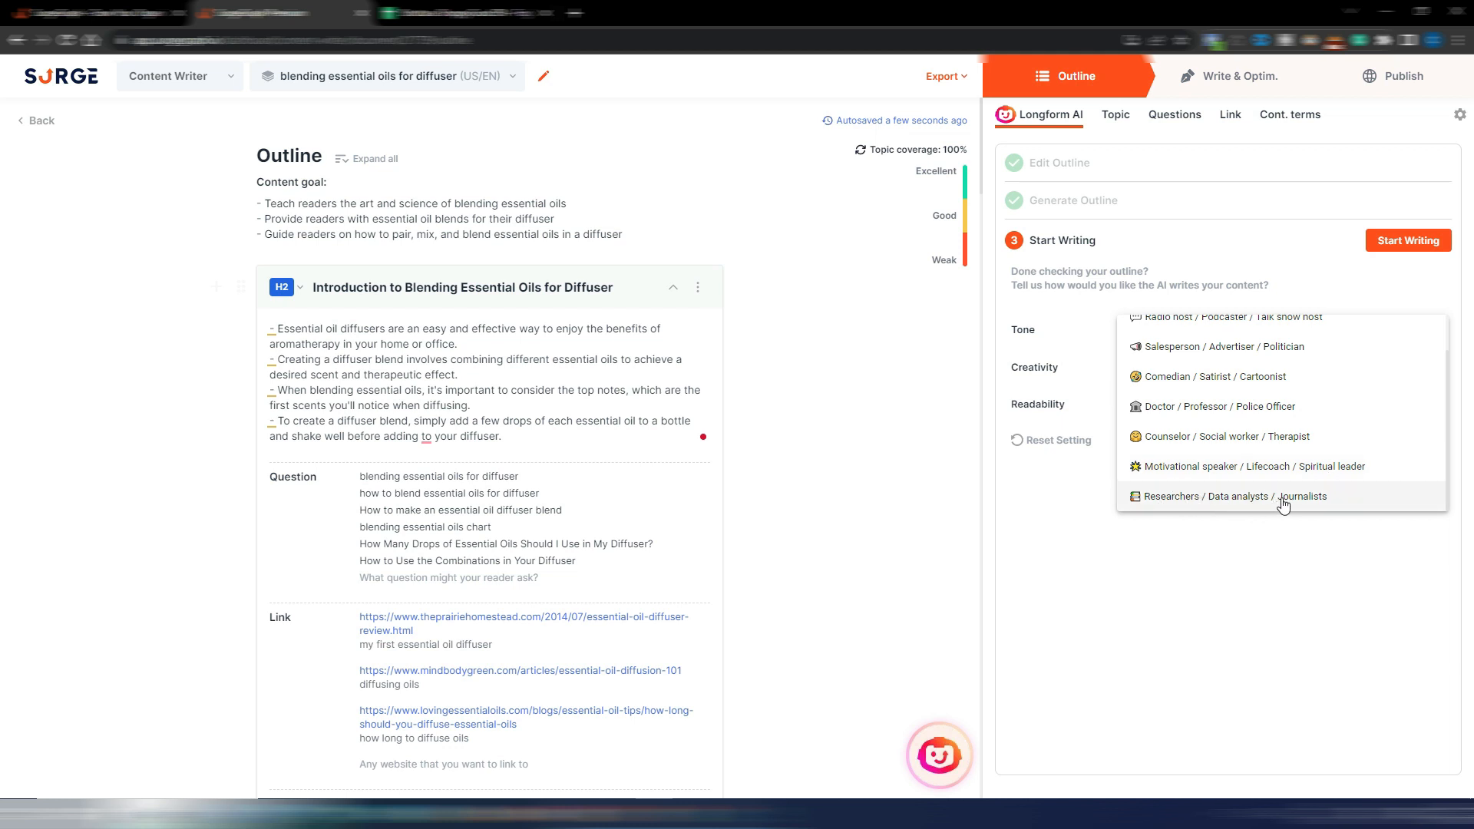
pyautogui.click(1186, 412)
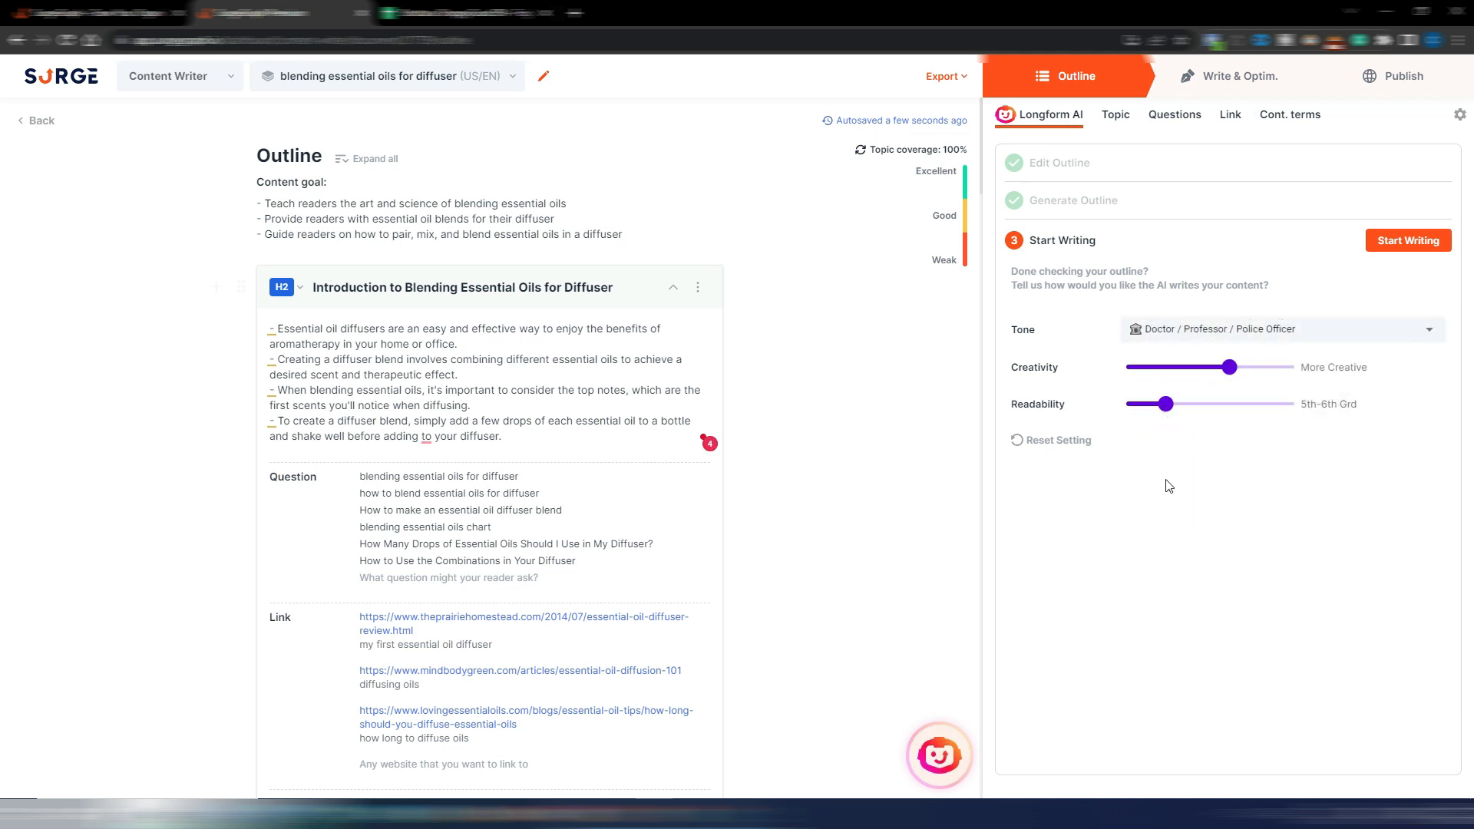
pyautogui.click(1408, 241)
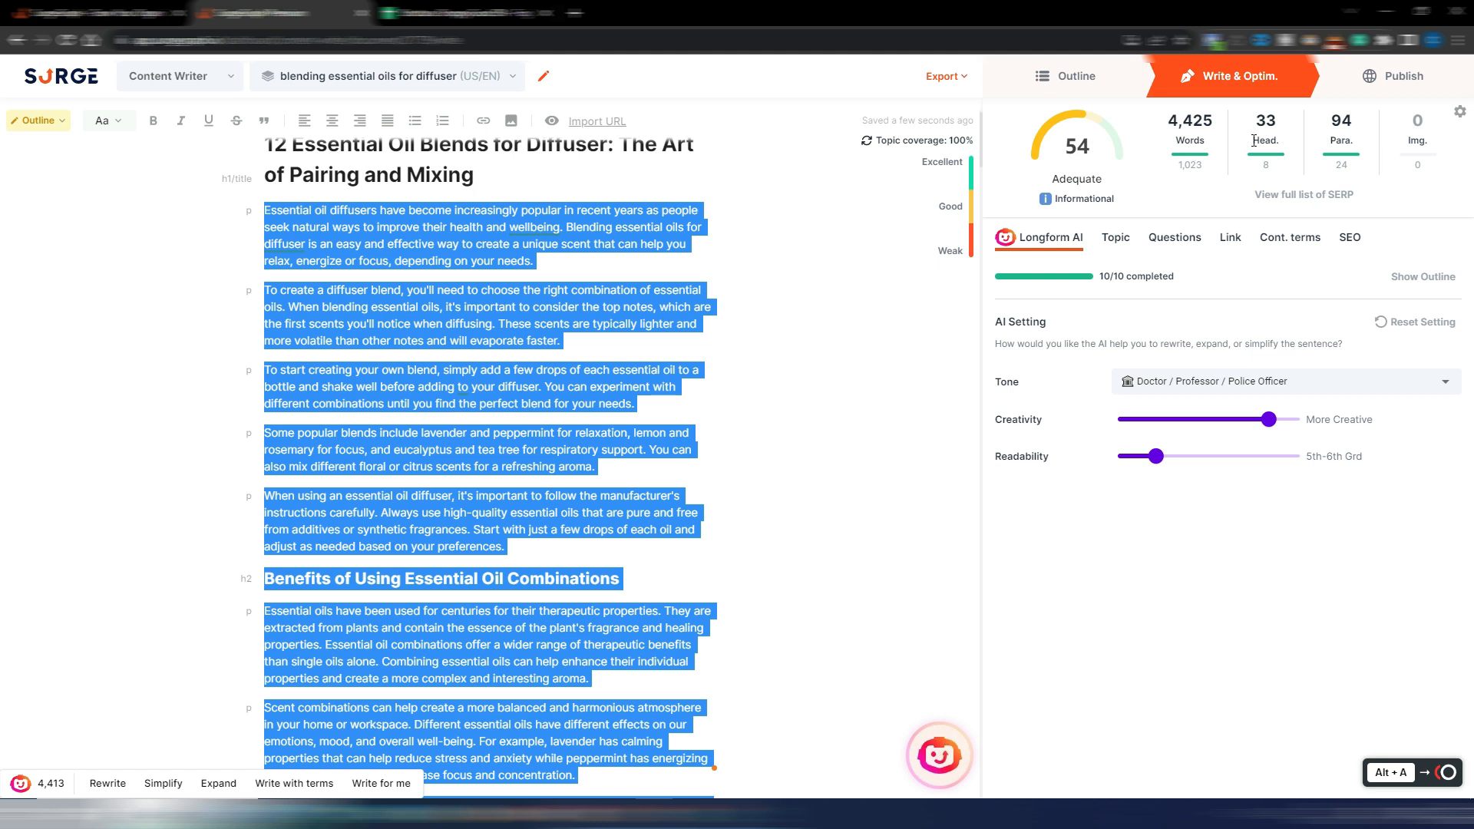
# Clear the article text selection and examine how often the generated article uses each suggested contextual term.
pyautogui.moveTo(1103, 130)
pyautogui.click(846, 297)
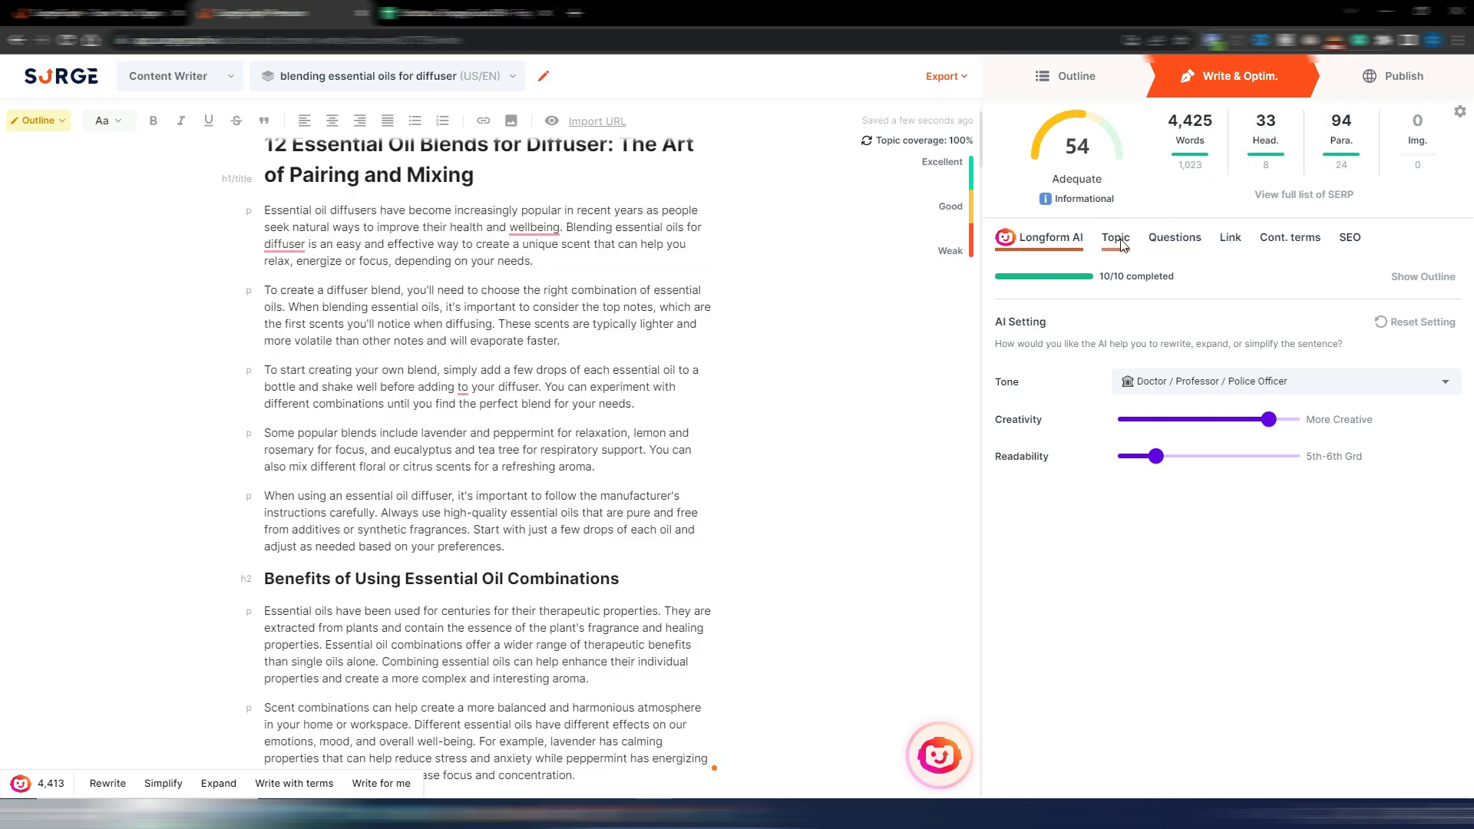
pyautogui.click(1280, 244)
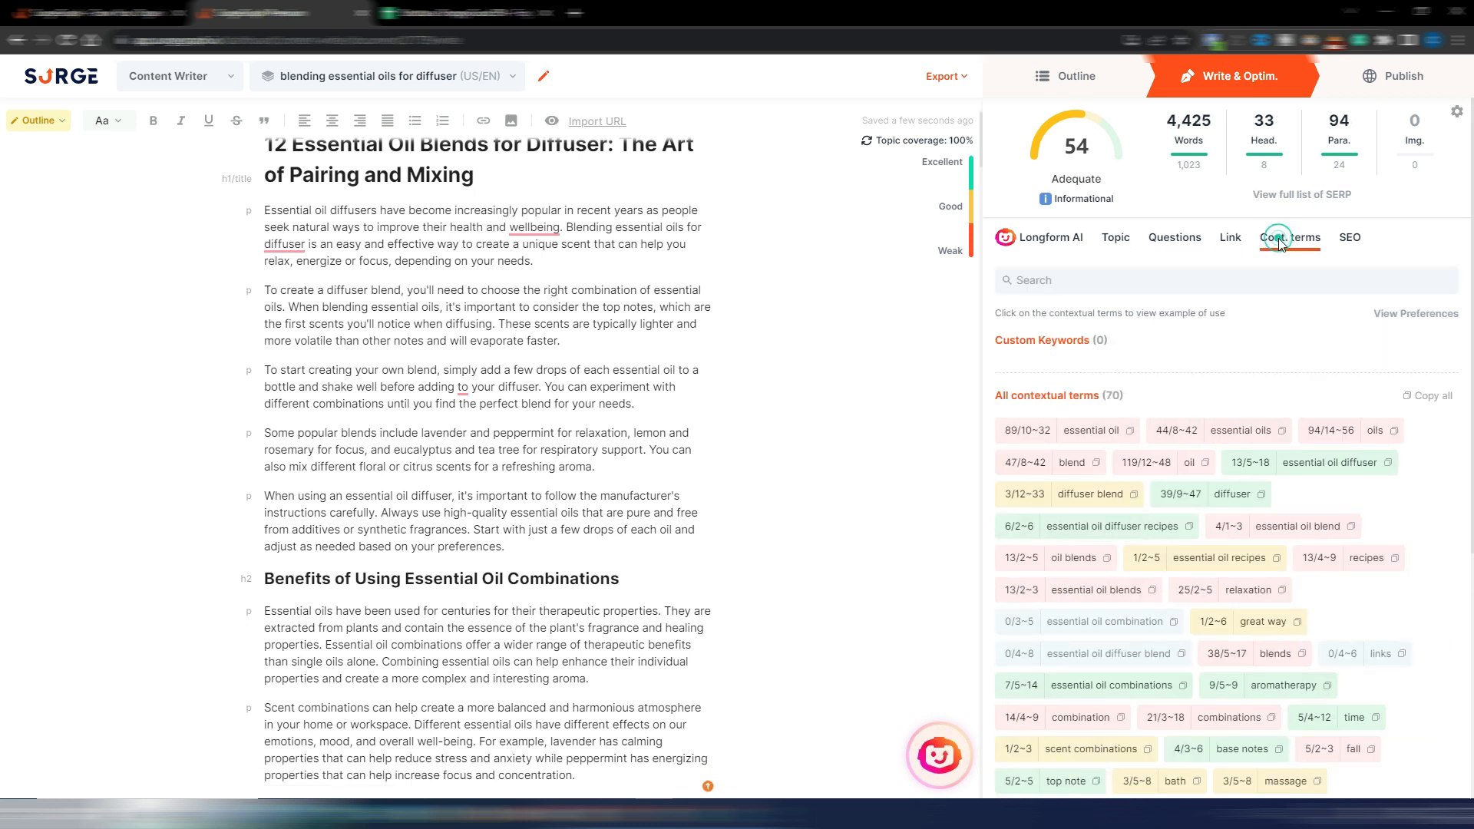
pyautogui.scroll(-4, 1240, 350)
pyautogui.scroll(-2, 1236, 353)
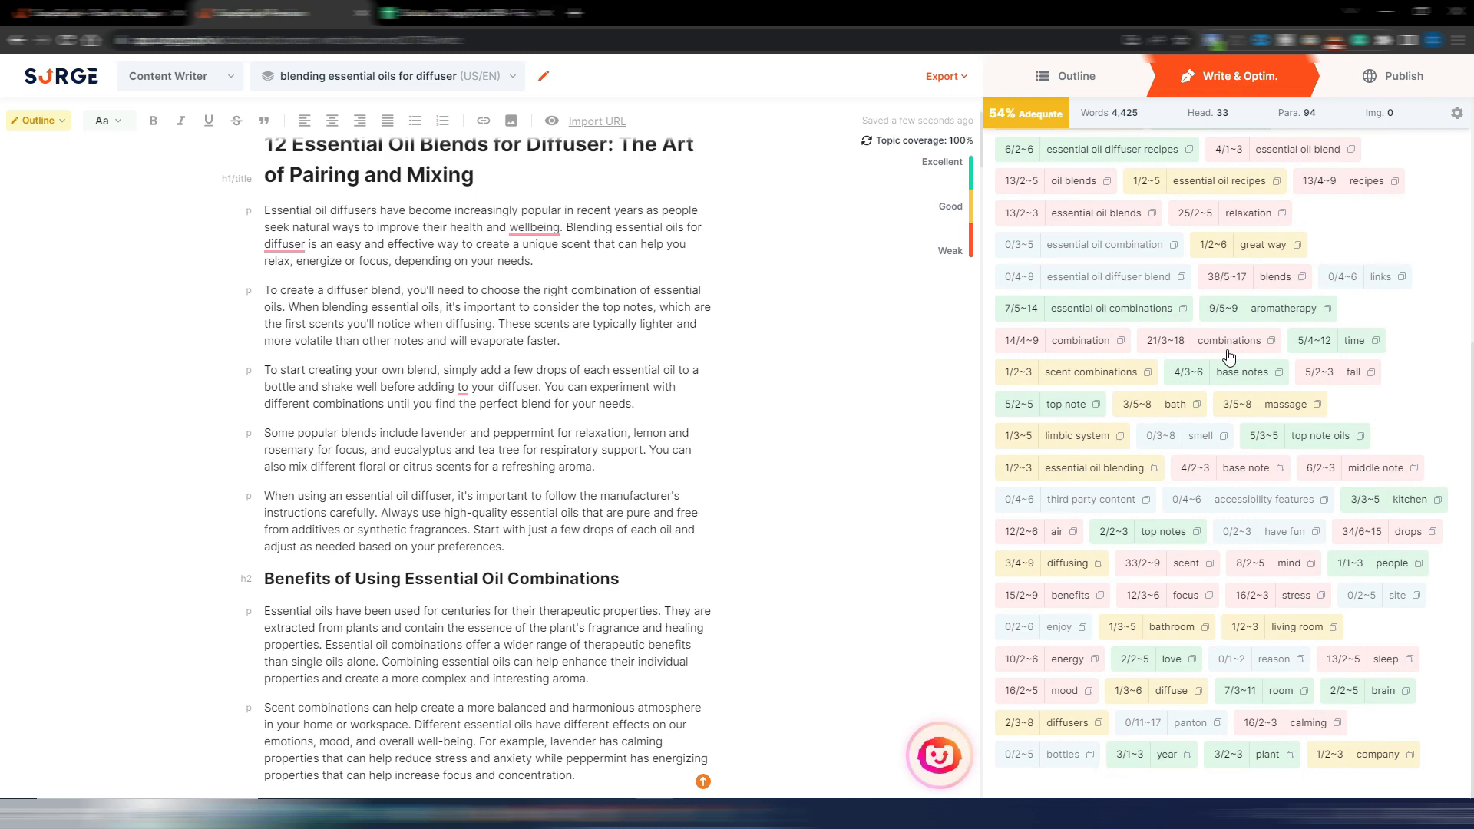
pyautogui.scroll(5, 1229, 355)
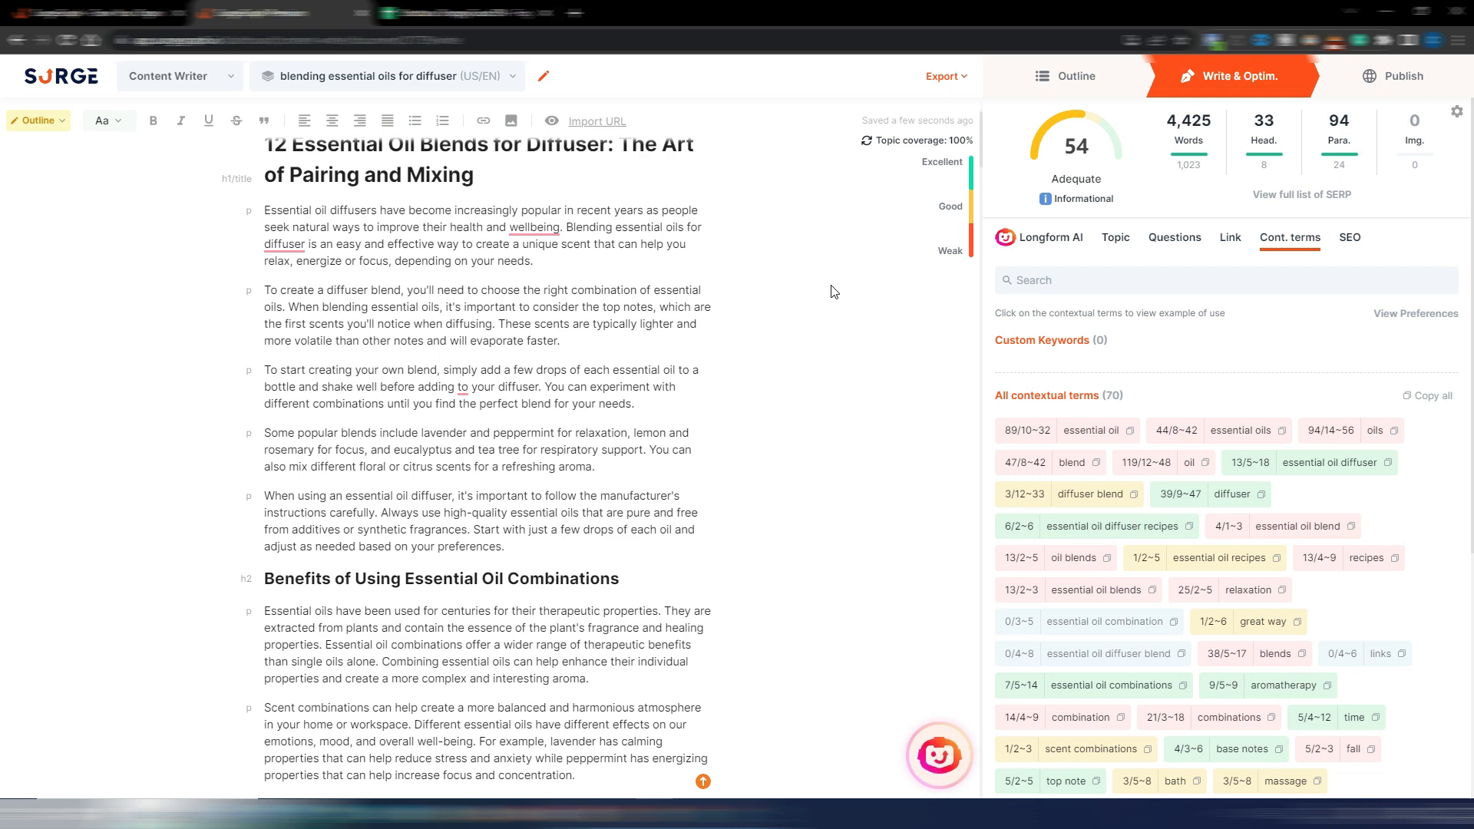
# Skim the generated article from the title through the "Combos for Focus, Energy, and Sleep" section and return to the beginning.
pyautogui.scroll(-5, 835, 289)
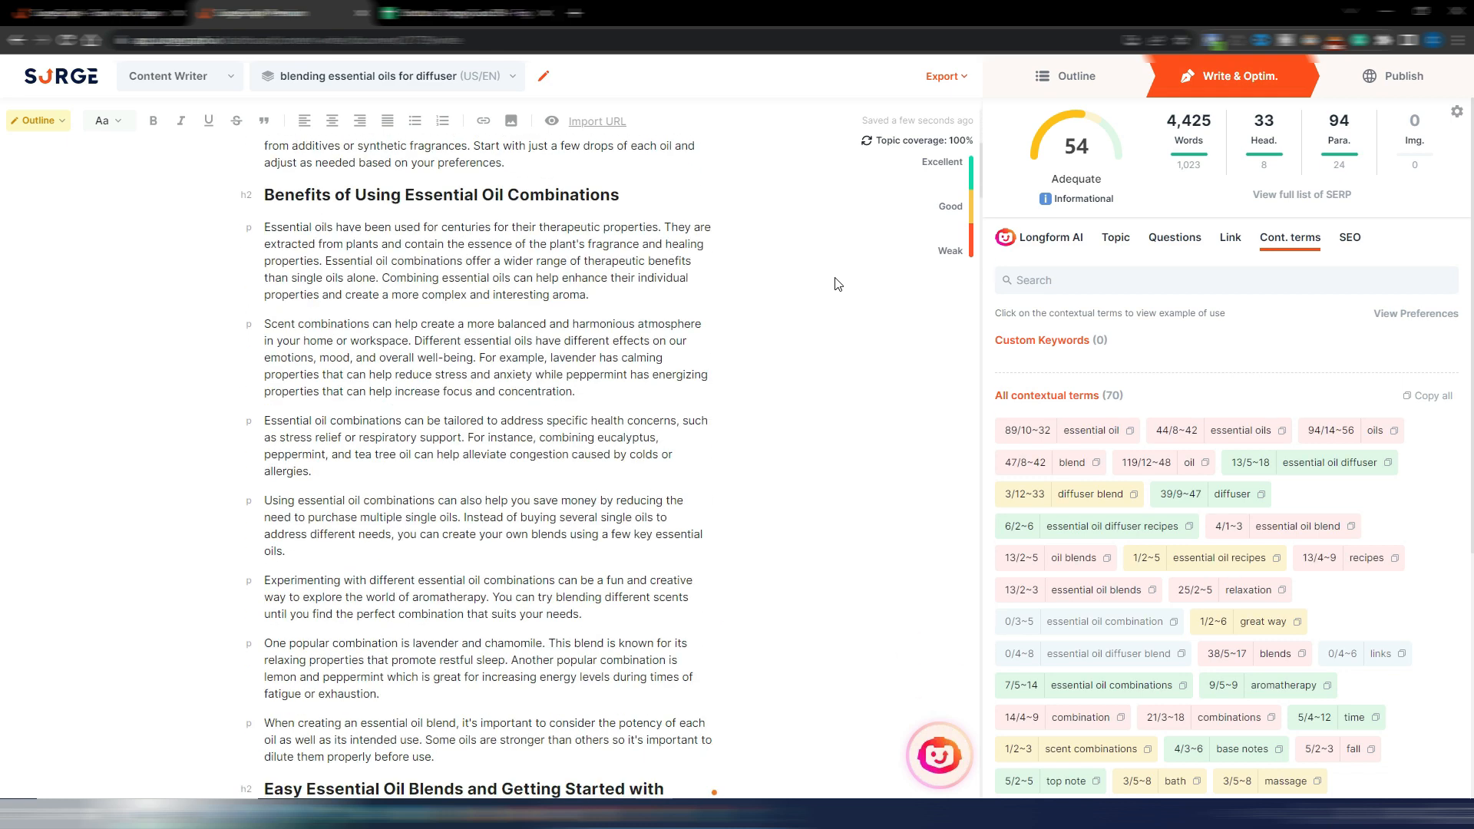
pyautogui.moveTo(982, 163); pyautogui.dragTo(1018, 111)
pyautogui.moveTo(296, 272)
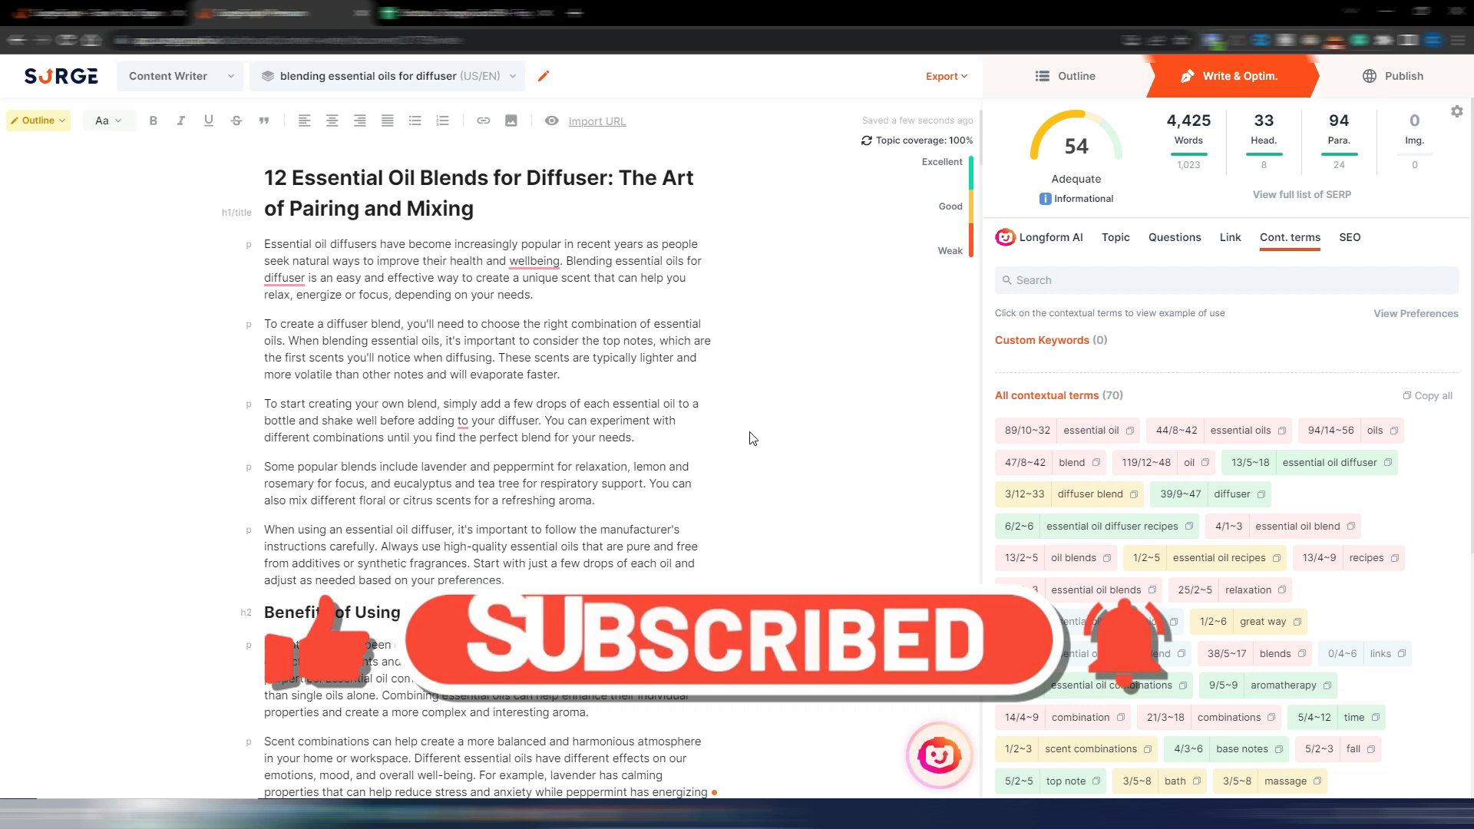
pyautogui.moveTo(981, 135); pyautogui.dragTo(998, 320)
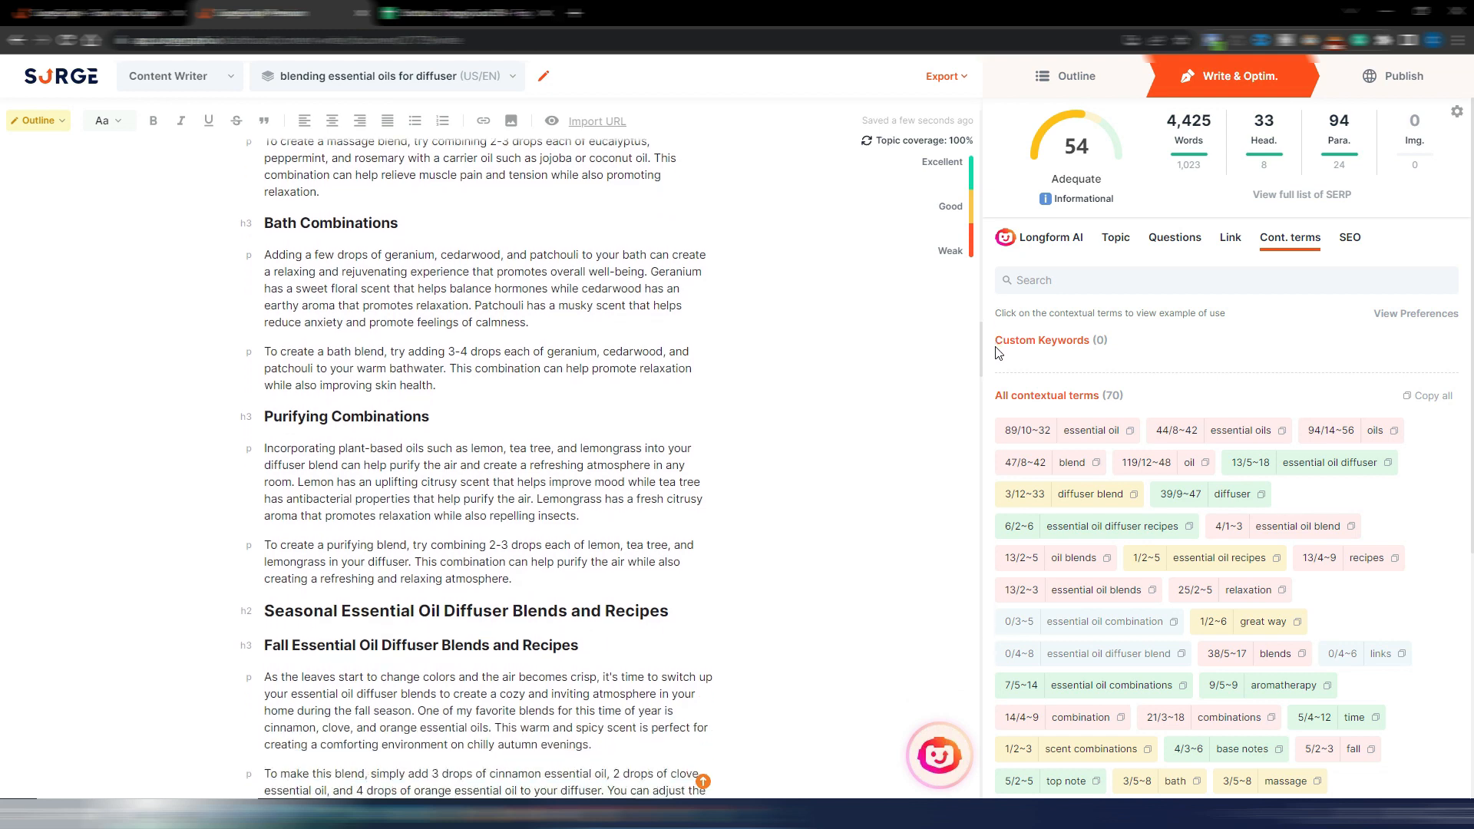
pyautogui.moveTo(1000, 362); pyautogui.dragTo(1002, 379)
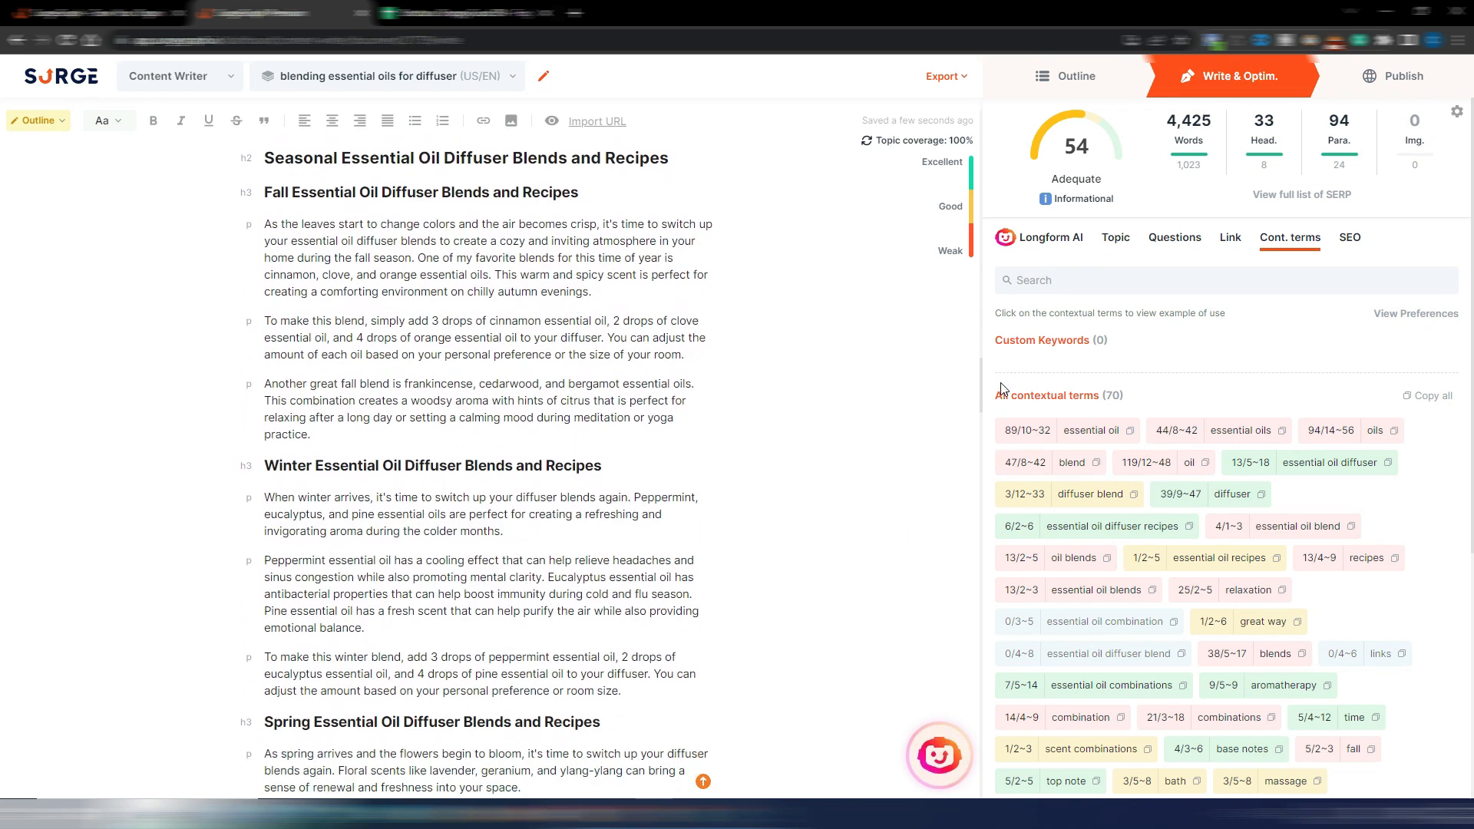
pyautogui.moveTo(1002, 390); pyautogui.dragTo(1022, 624)
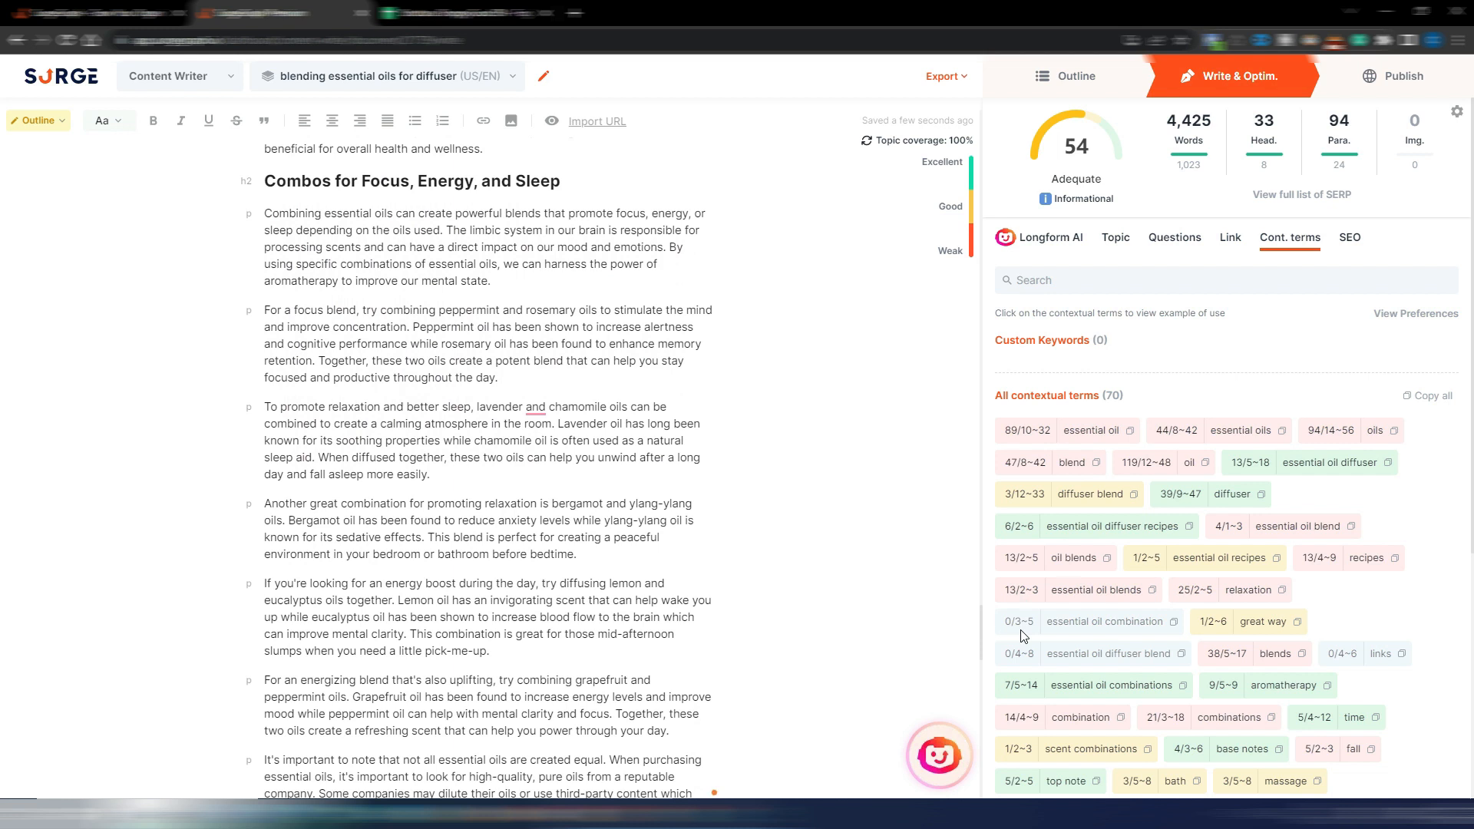
pyautogui.moveTo(1021, 636); pyautogui.dragTo(976, 123)
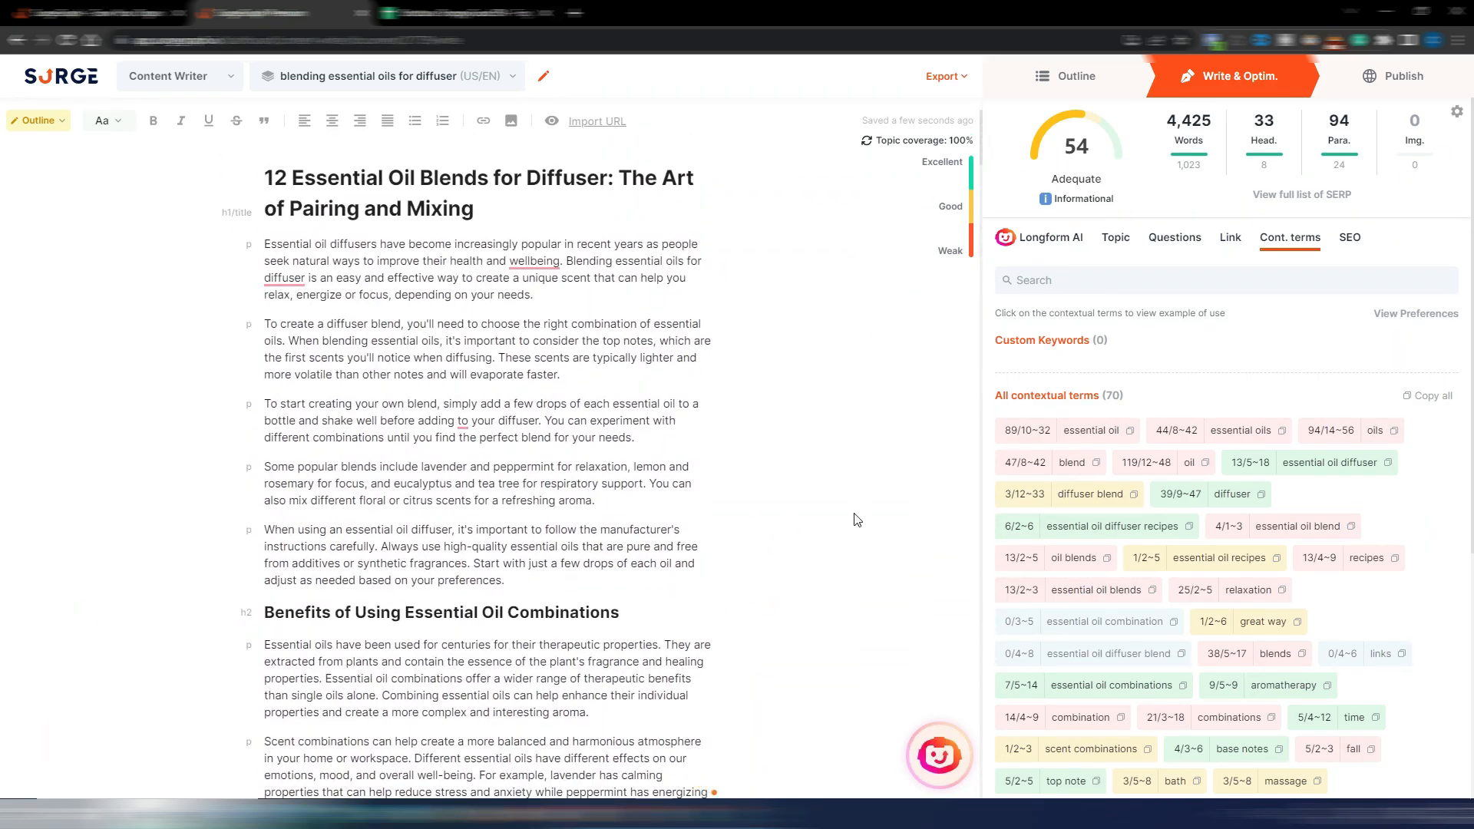
# Read the article's "Benefits of Using Essential Oil Combinations" and "Easy Essential Oil Blends and Getting Started with Blending" sections, checking their H3 subheadings.
pyautogui.scroll(-7, 780, 517)
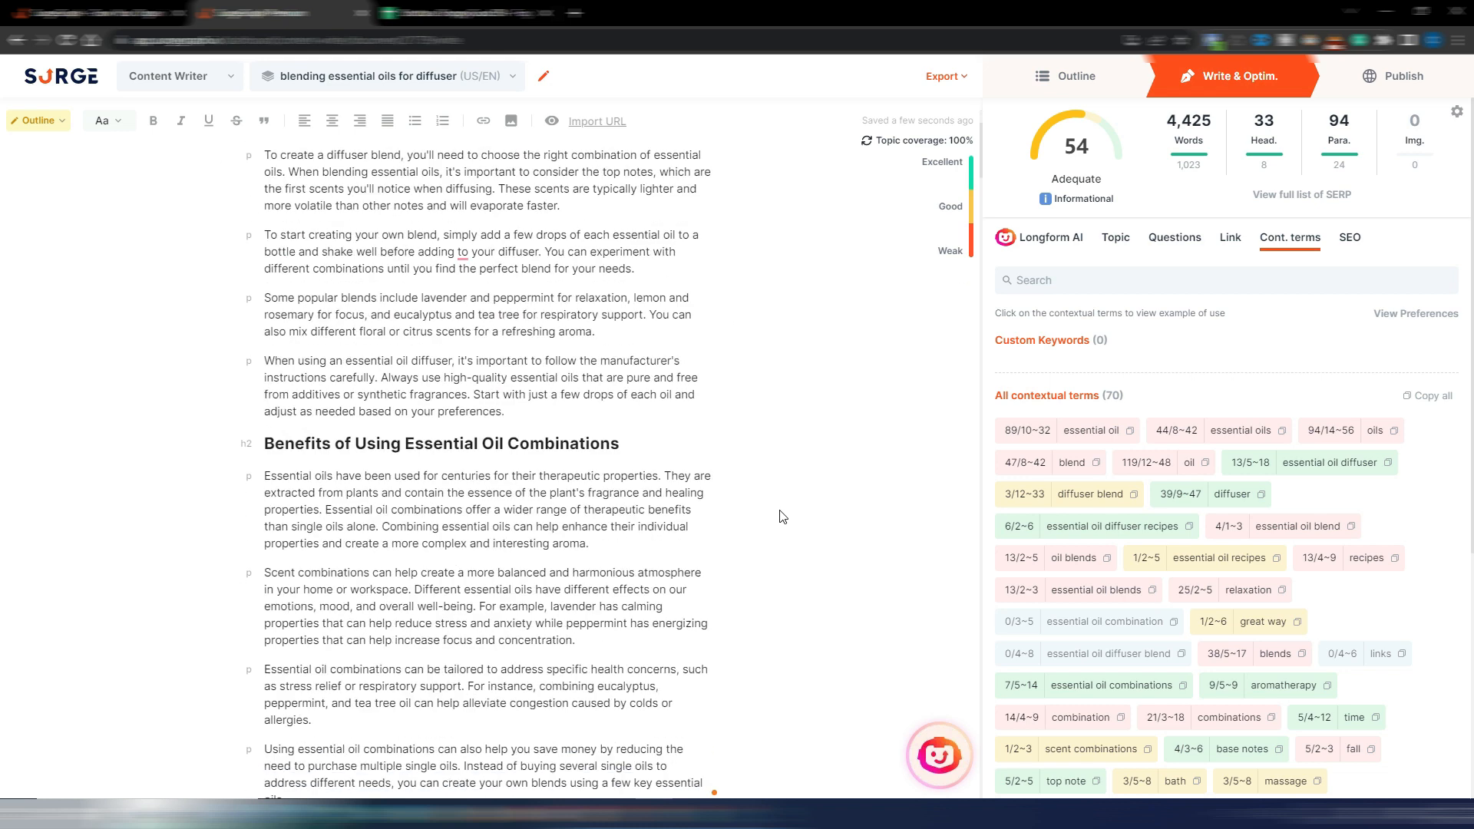
pyautogui.scroll(-5, 781, 514)
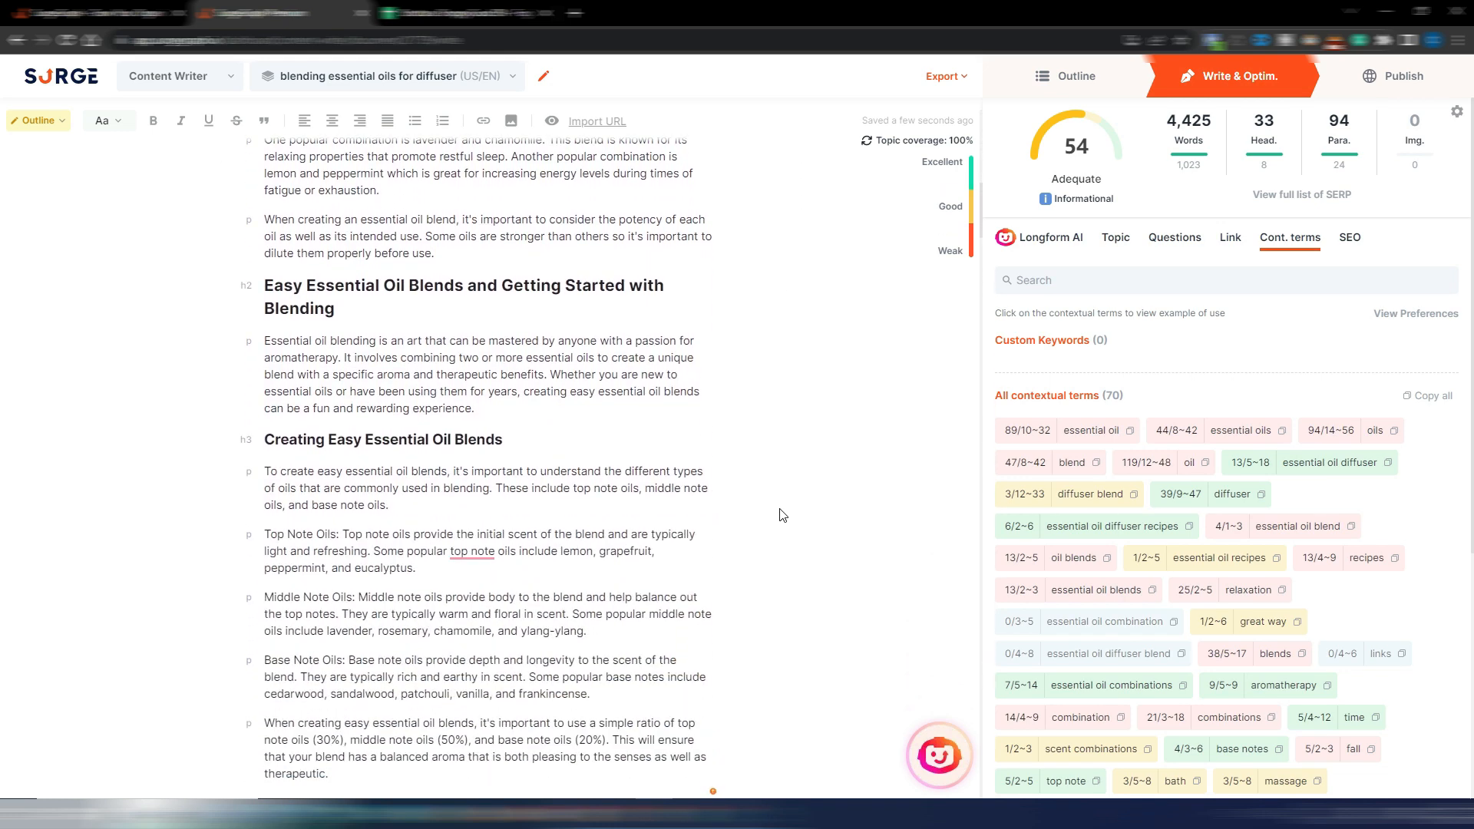
pyautogui.scroll(-3, 782, 514)
pyautogui.scroll(3, 782, 514)
pyautogui.scroll(1, 781, 515)
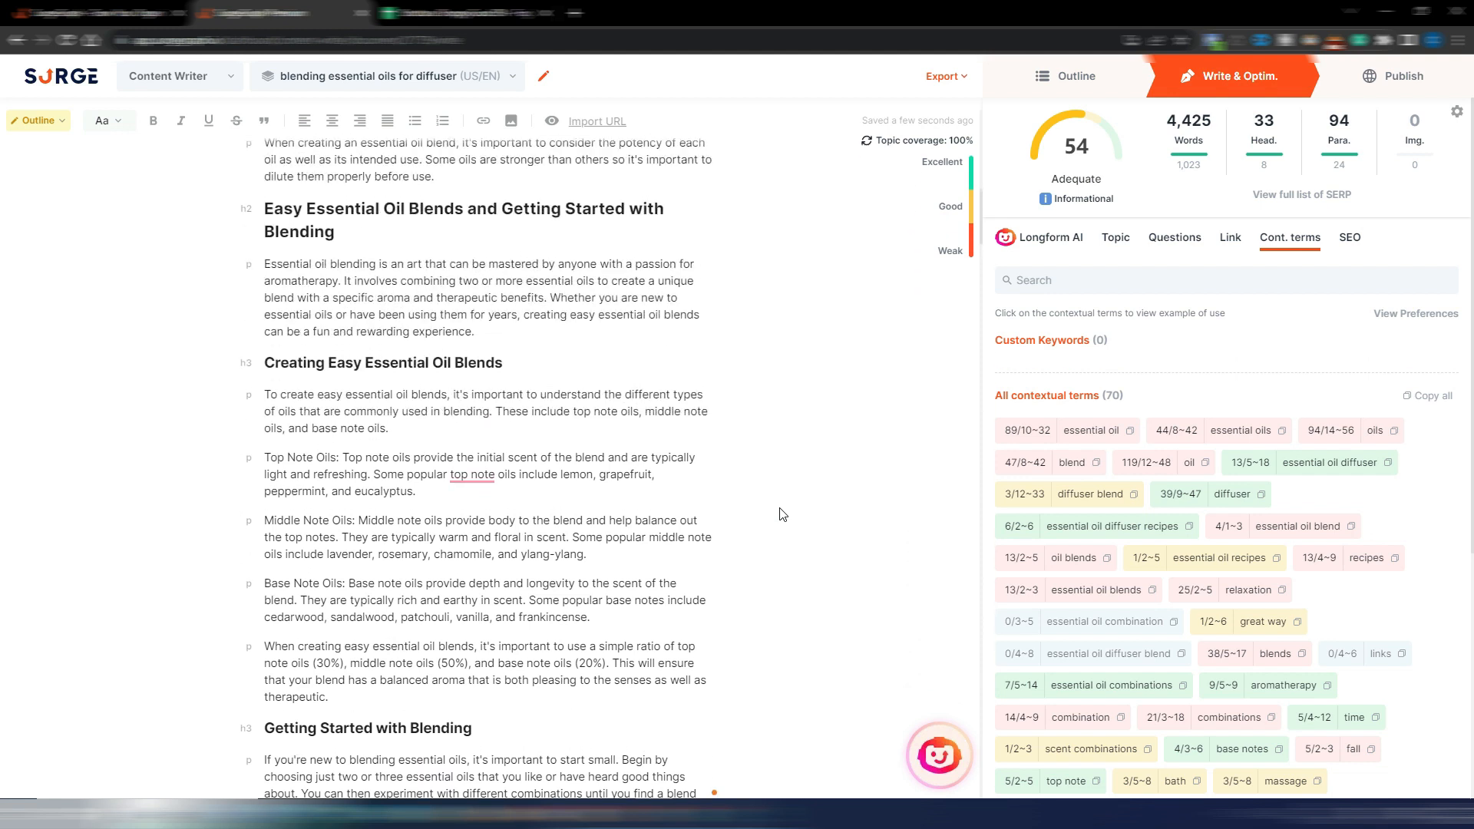
pyautogui.scroll(-1, 781, 514)
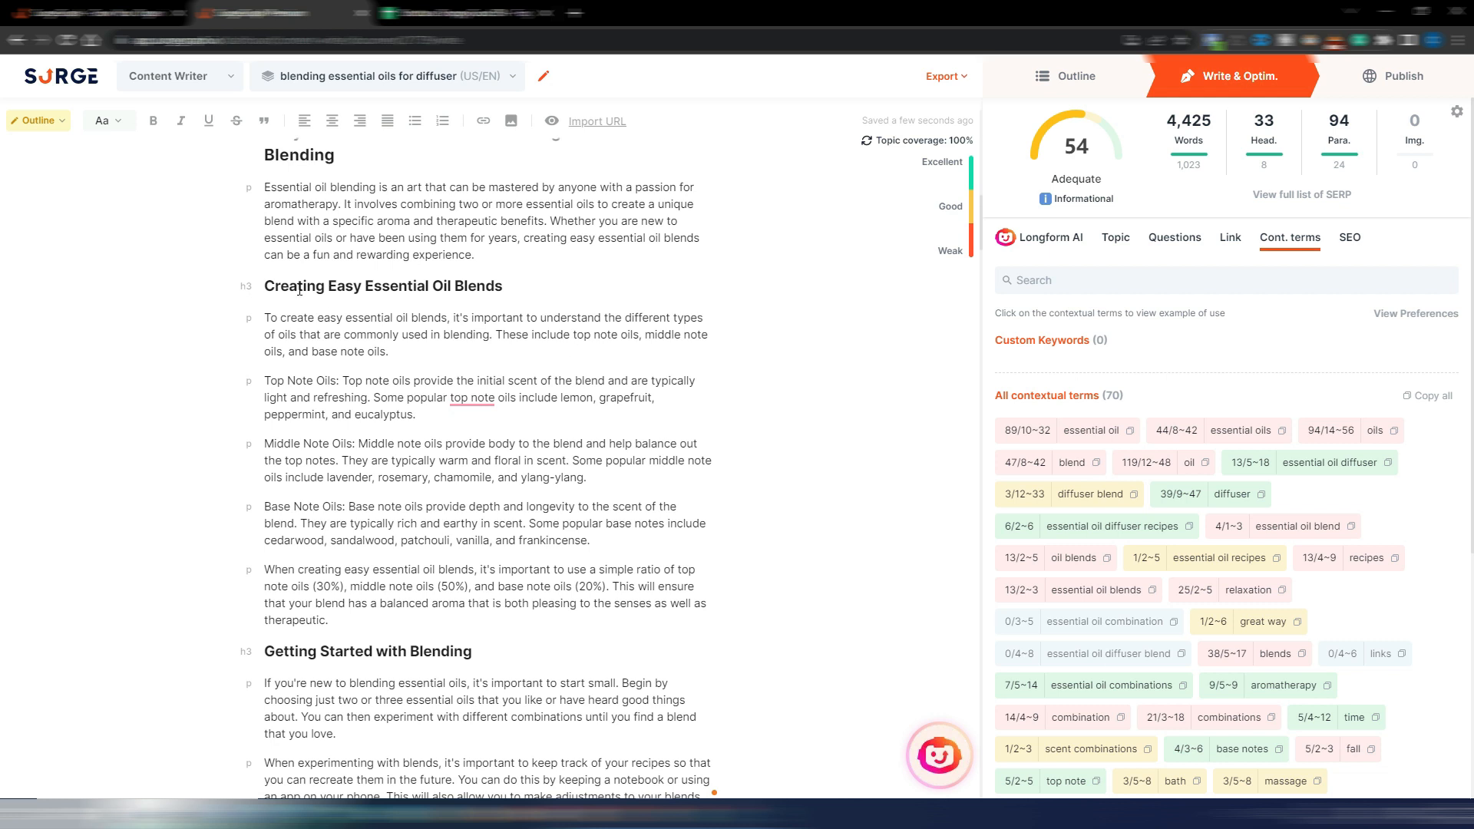
pyautogui.scroll(-5, 740, 388)
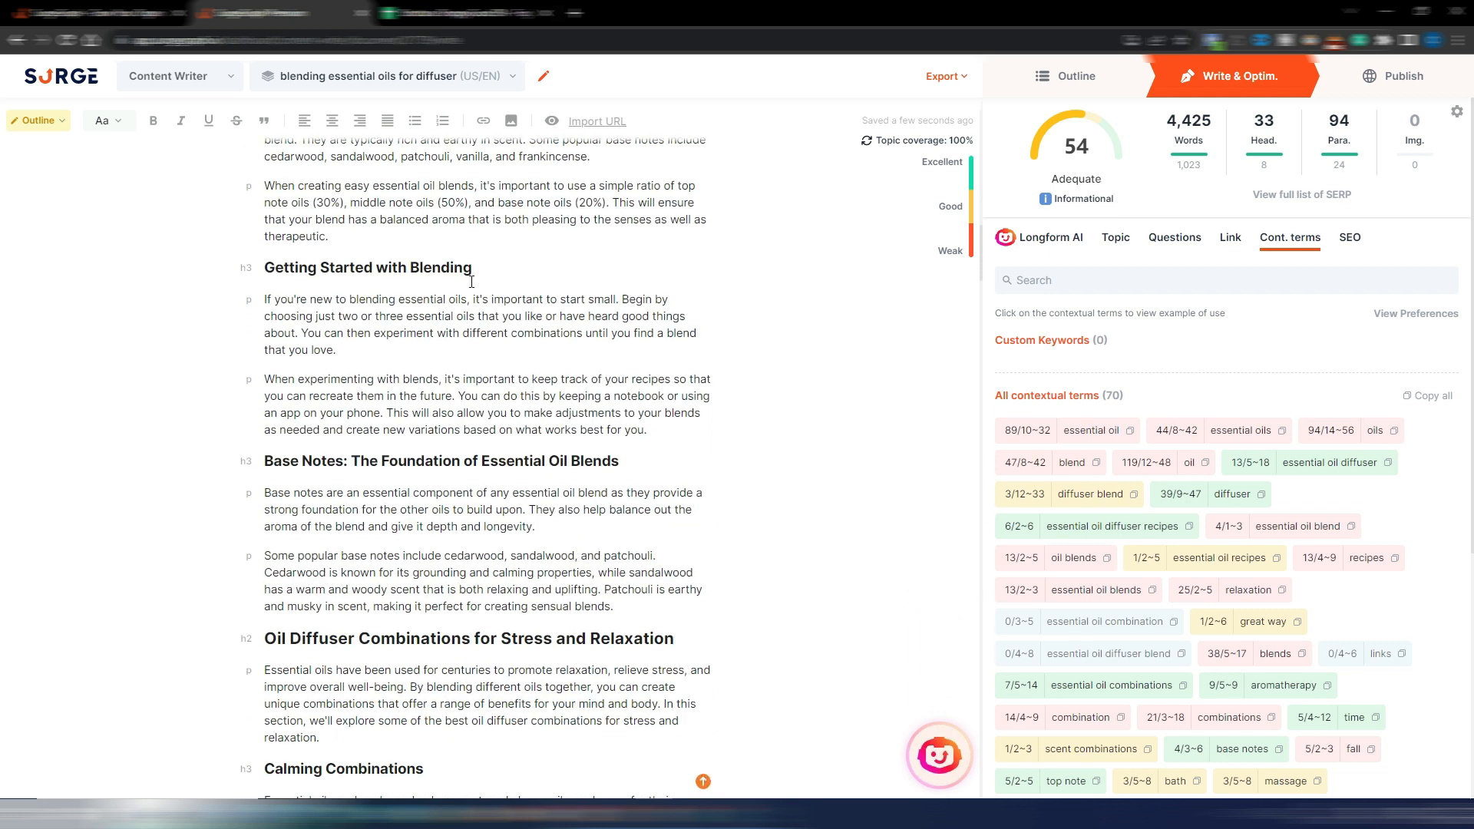
# Read the article's "Oil Diffuser Combinations for Stress and Relaxation" section and the start of "Seasonal Essential Oil Diffuser Blends and Recipes".
pyautogui.scroll(-3, 354, 459)
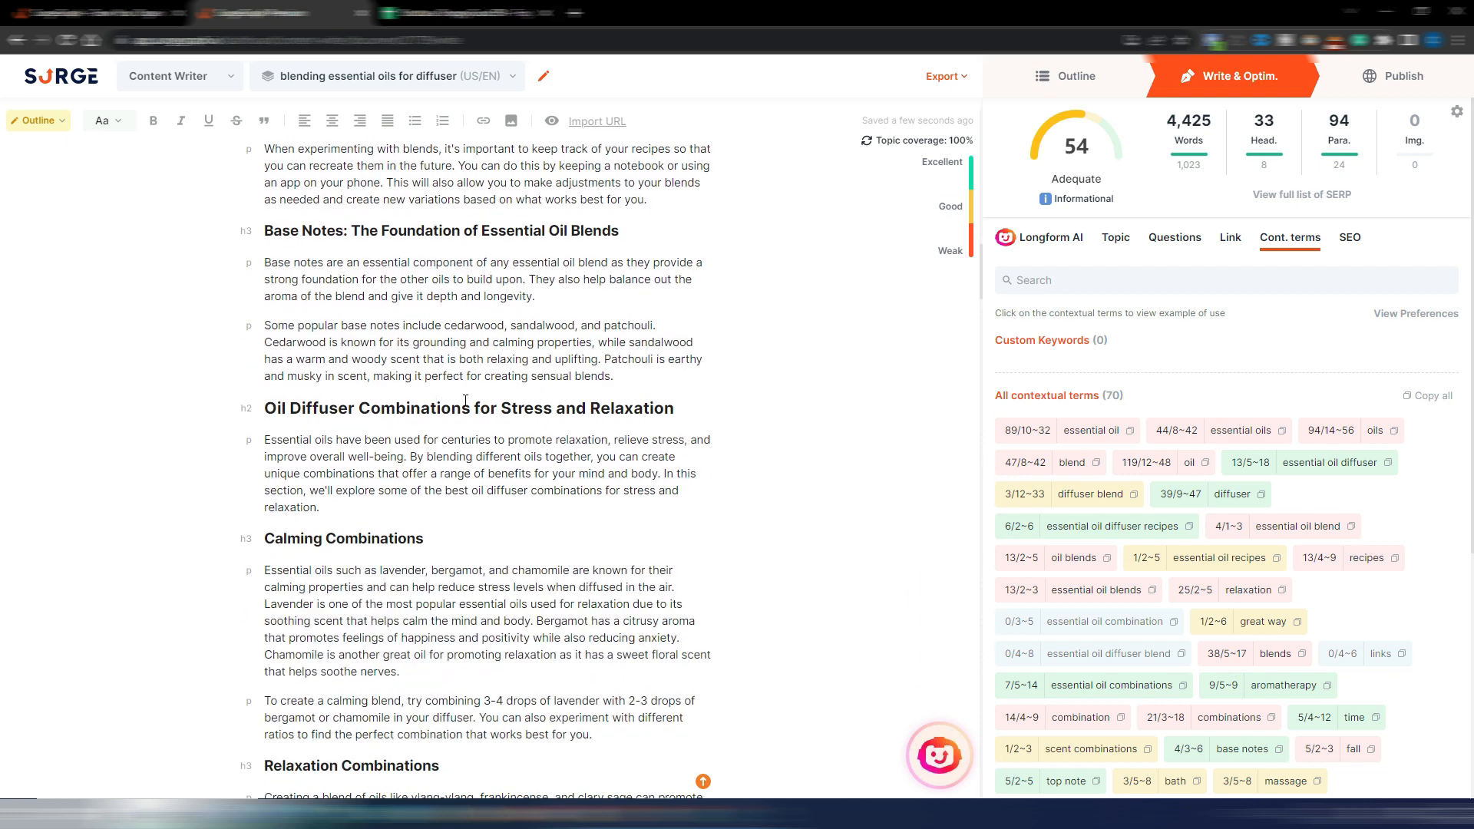
pyautogui.scroll(-4, 753, 435)
pyautogui.scroll(-2, 461, 245)
pyautogui.scroll(-1, 525, 310)
pyautogui.scroll(1, 491, 369)
pyautogui.scroll(-5, 535, 467)
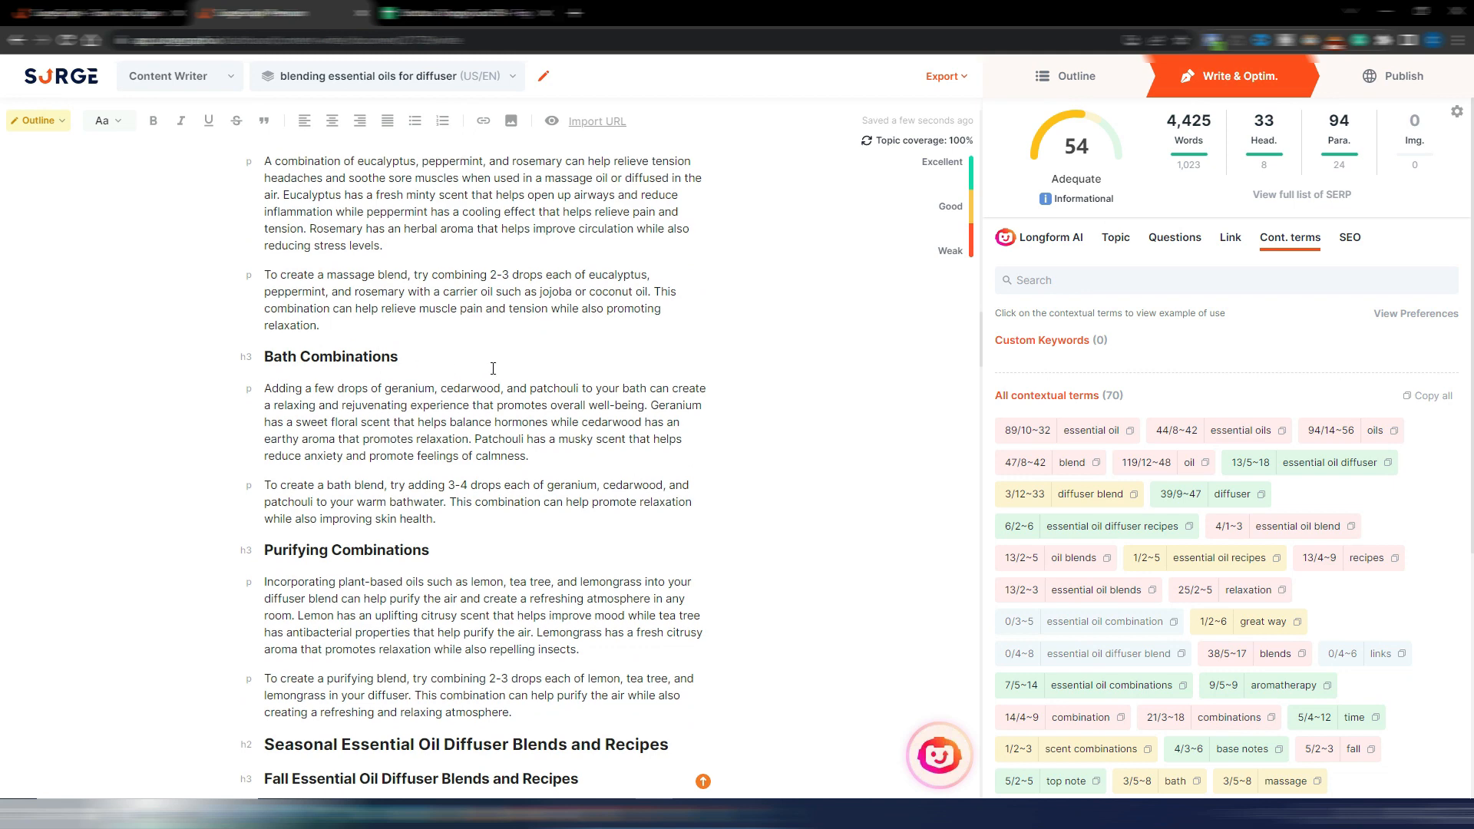
pyautogui.scroll(-3, 493, 370)
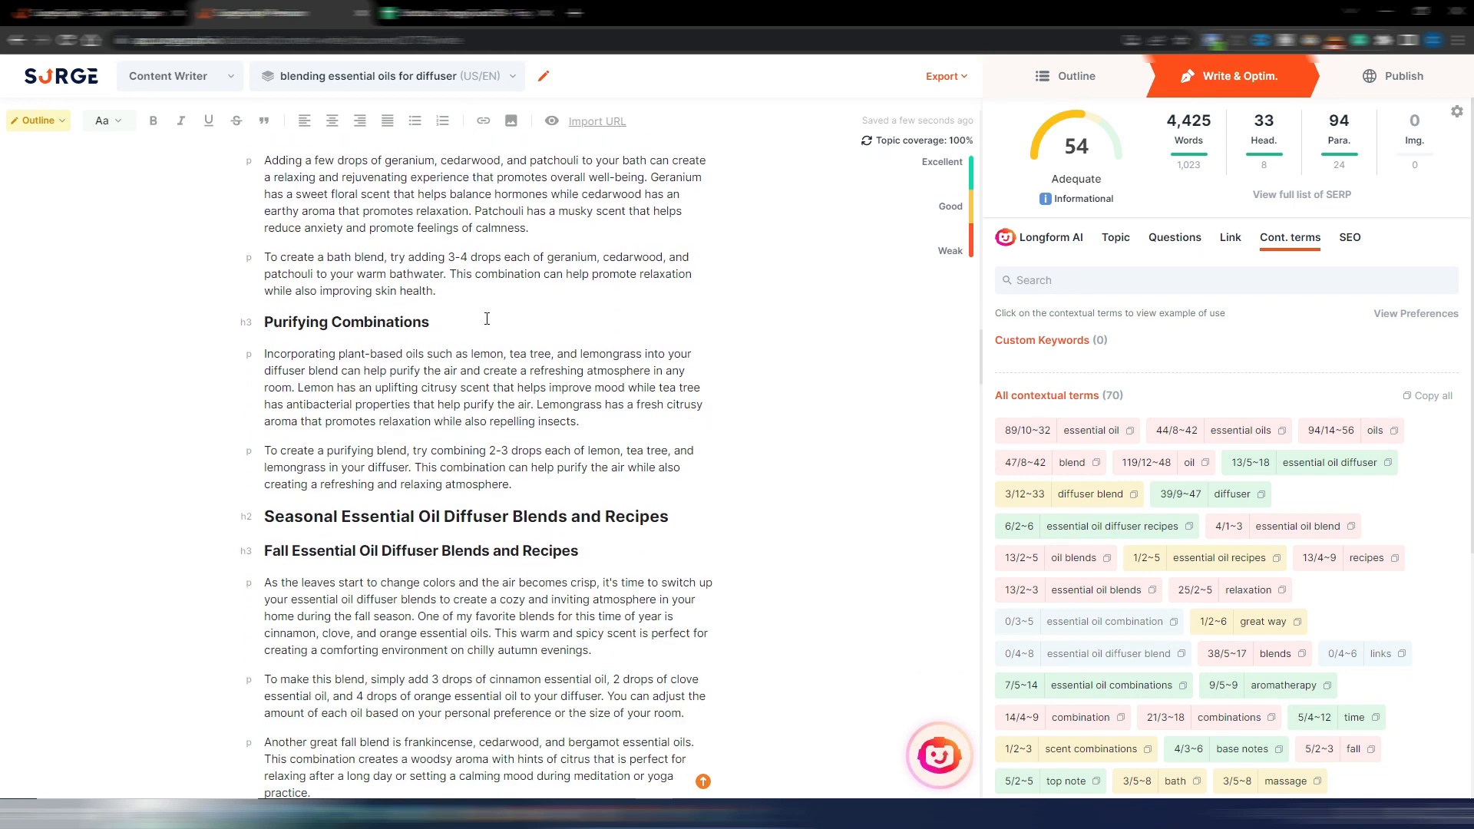
pyautogui.scroll(-3, 503, 339)
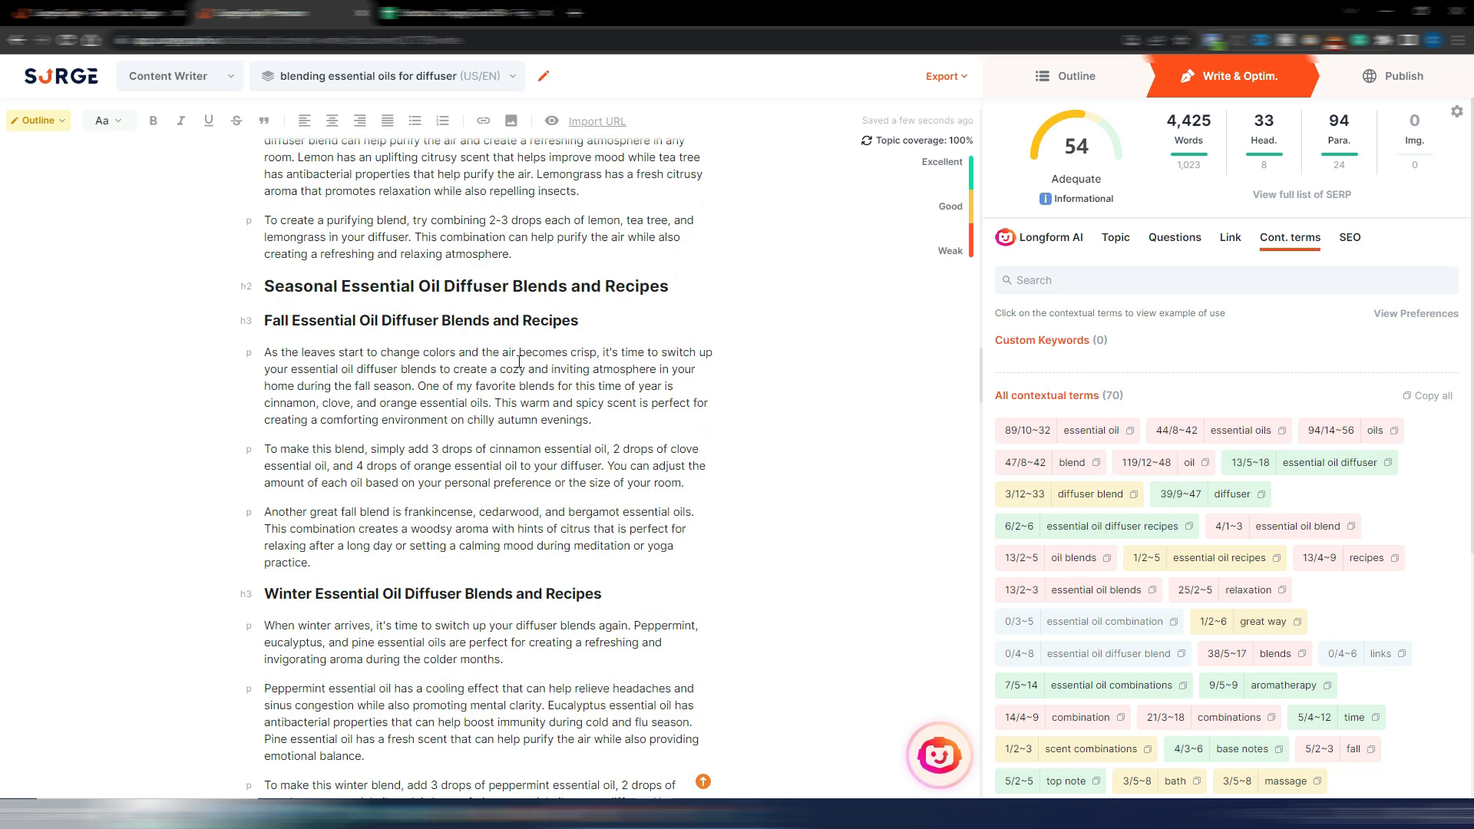
# Read the article's seasonal diffuser blend recipes, "Essential Oils in the Kitchen" and "Enhancing Your Mood with Essential Oil Blends" sections.
pyautogui.scroll(-4, 519, 361)
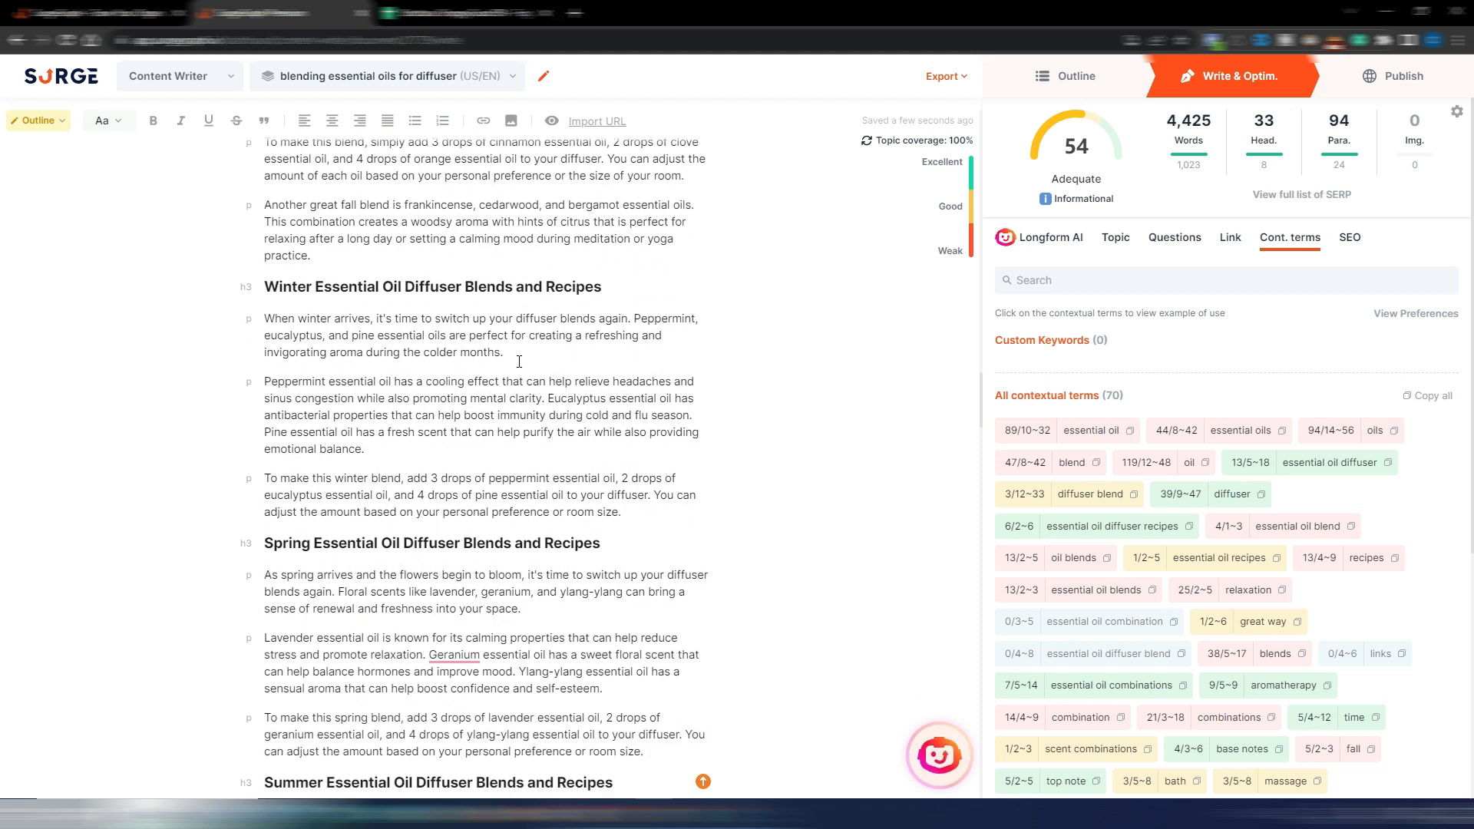
pyautogui.scroll(-1, 519, 360)
pyautogui.scroll(-1, 519, 361)
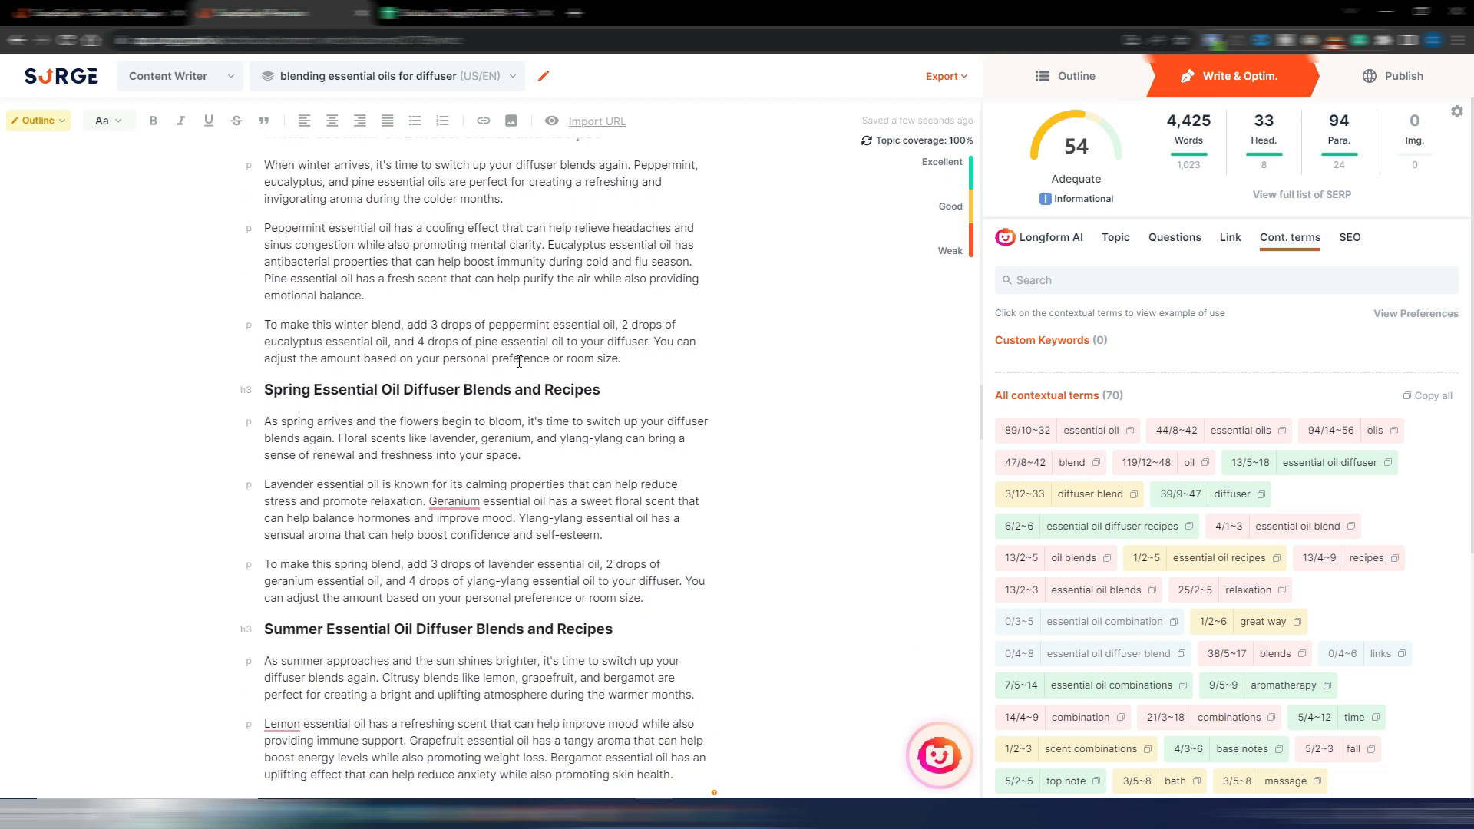
pyautogui.scroll(-3, 519, 361)
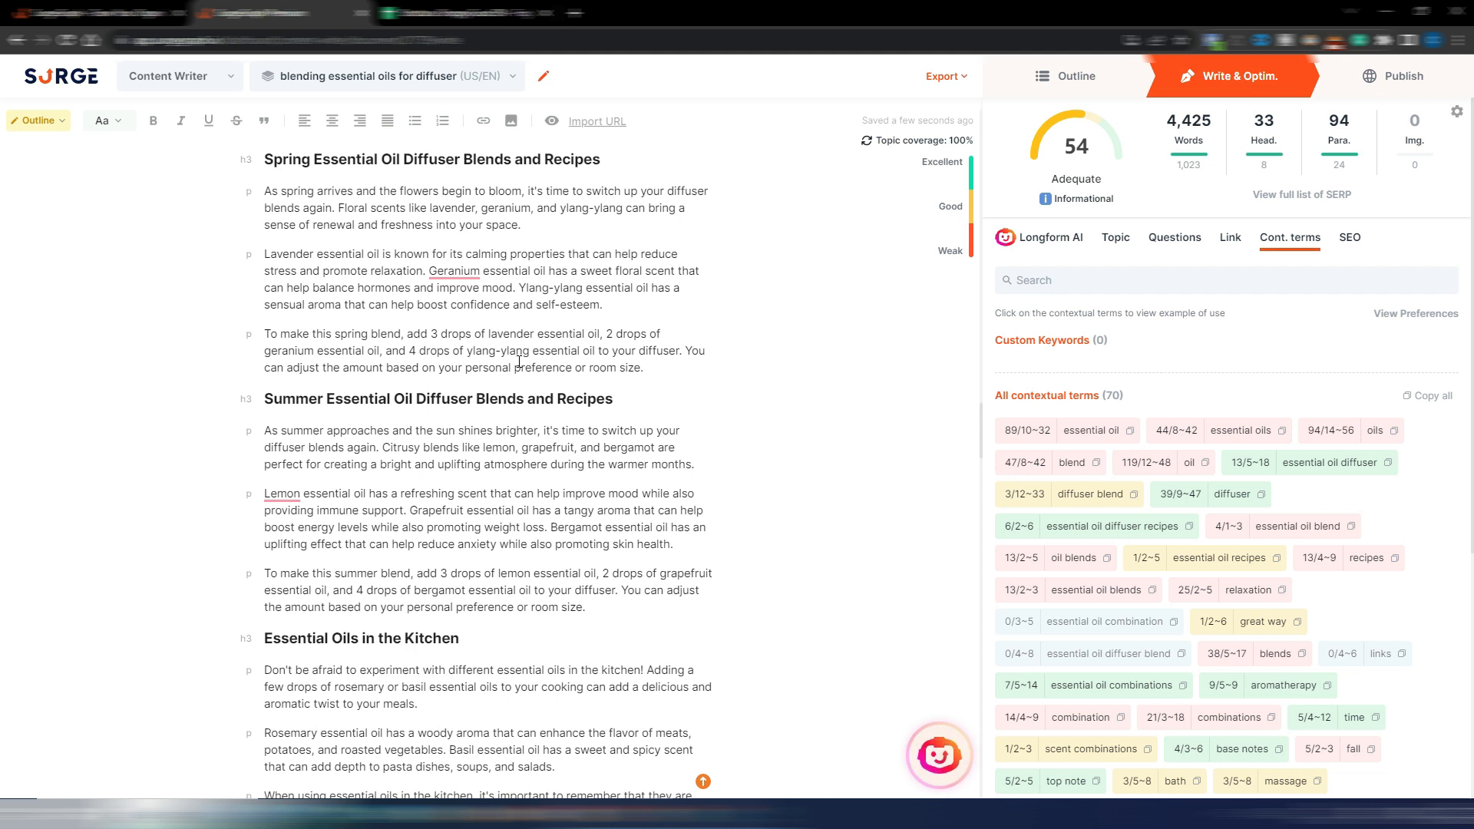
pyautogui.scroll(-6, 519, 361)
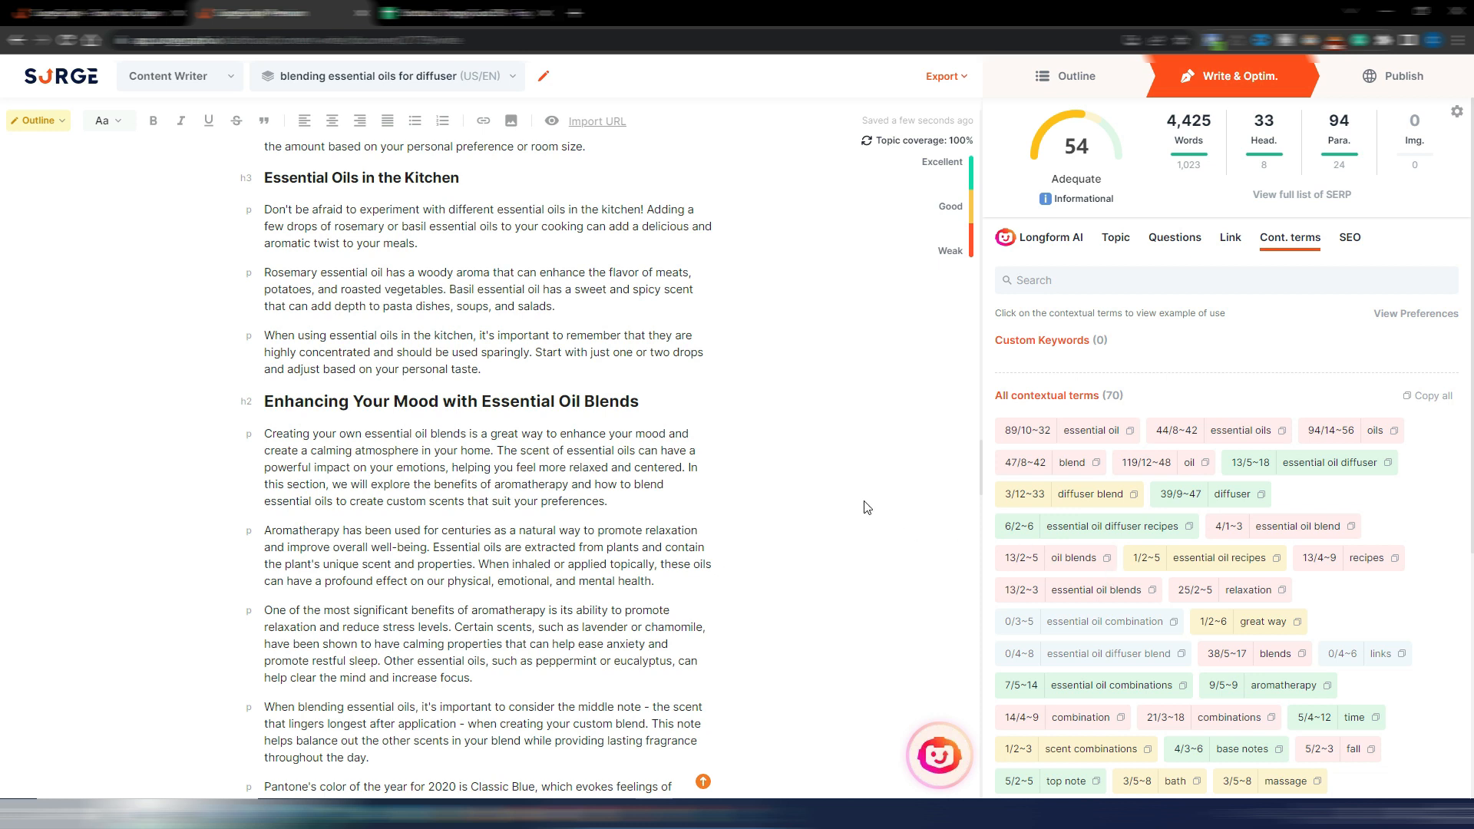
pyautogui.scroll(-7, 866, 506)
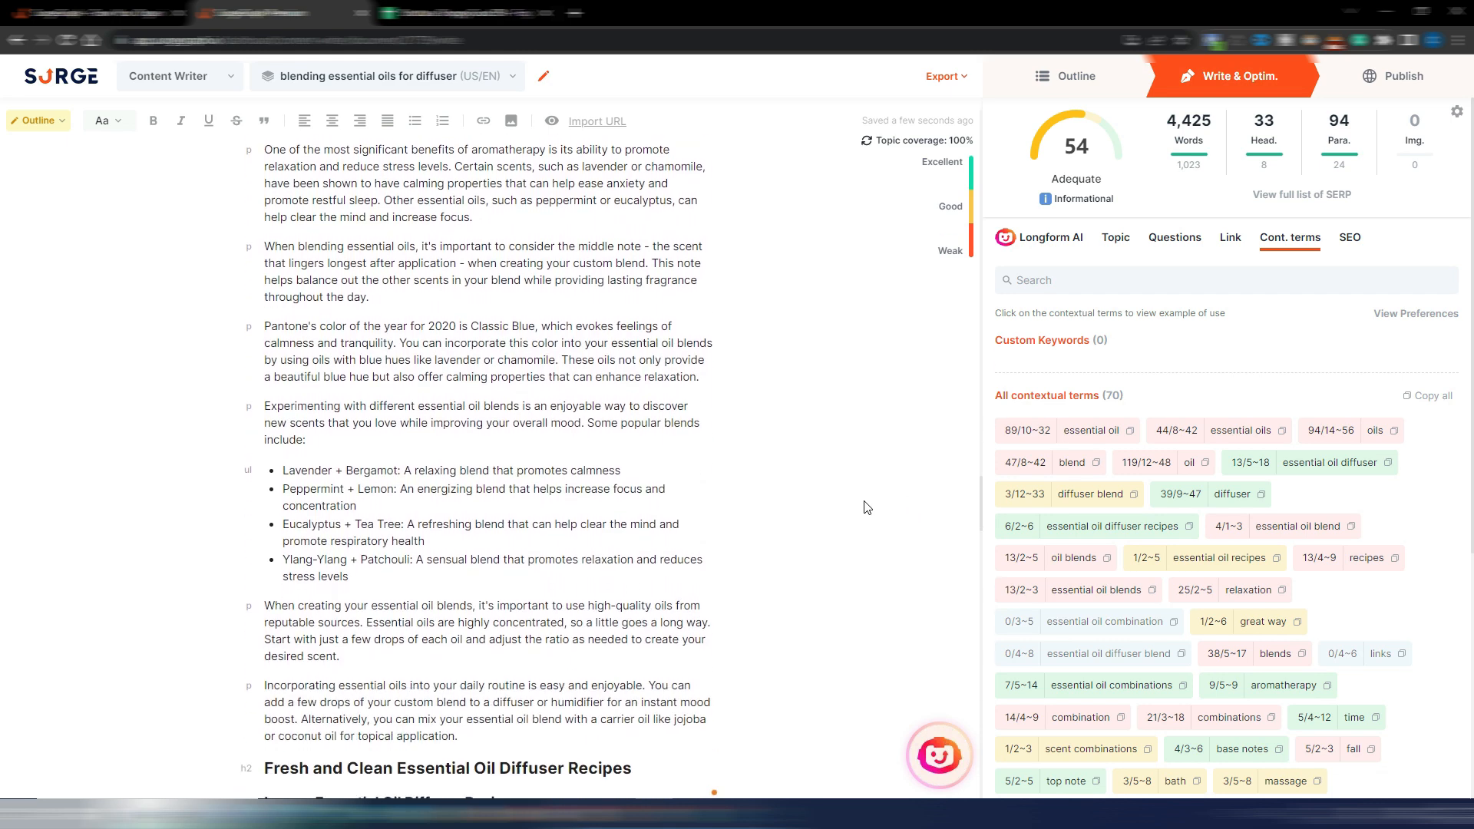
pyautogui.scroll(-1, 866, 506)
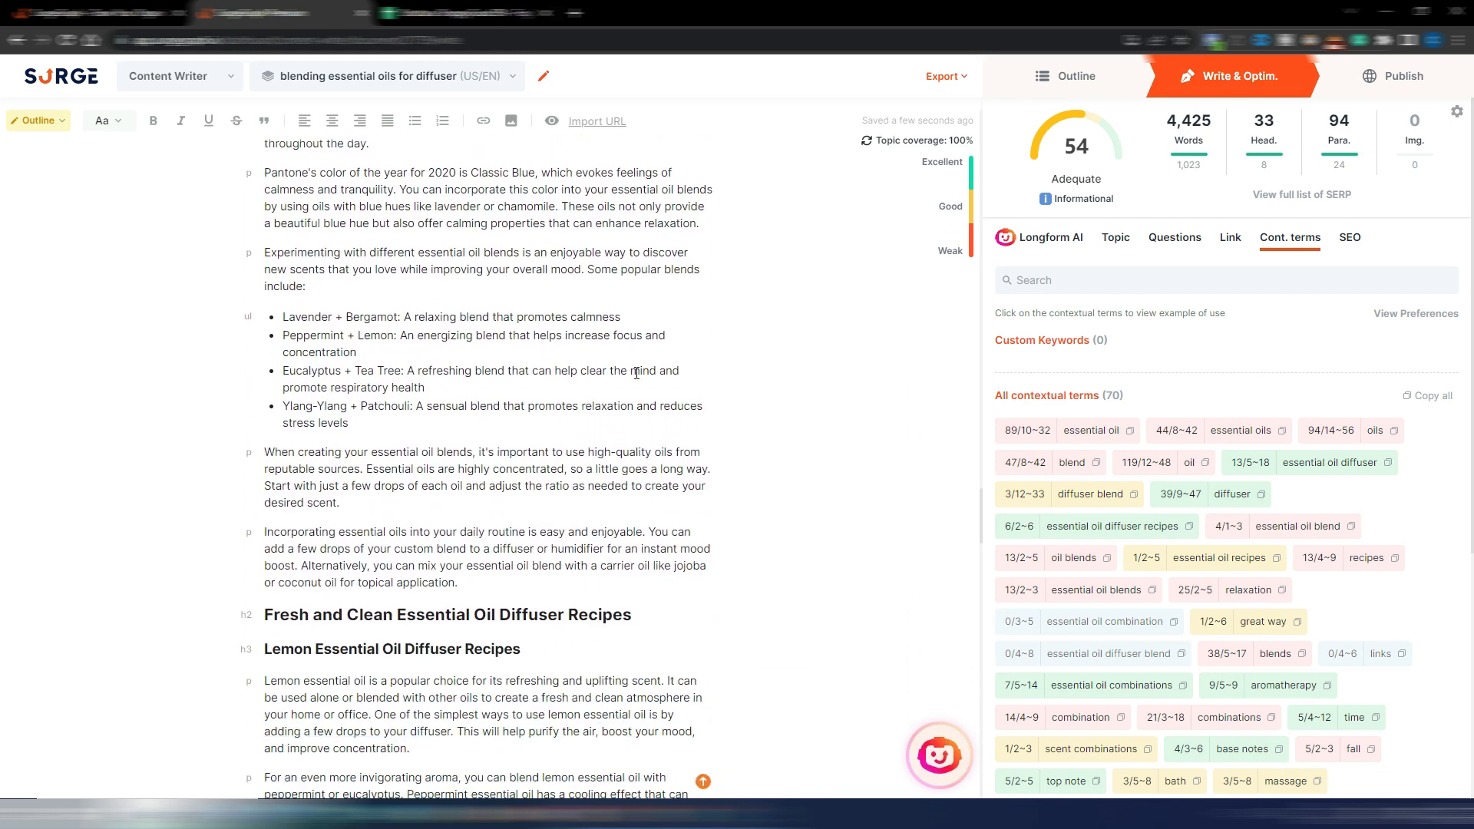
# Read the article from "Fresh and Clean Essential Oil Diffuser Recipes" through the Ylang Ylang section to the conclusion.
pyautogui.scroll(-6, 872, 482)
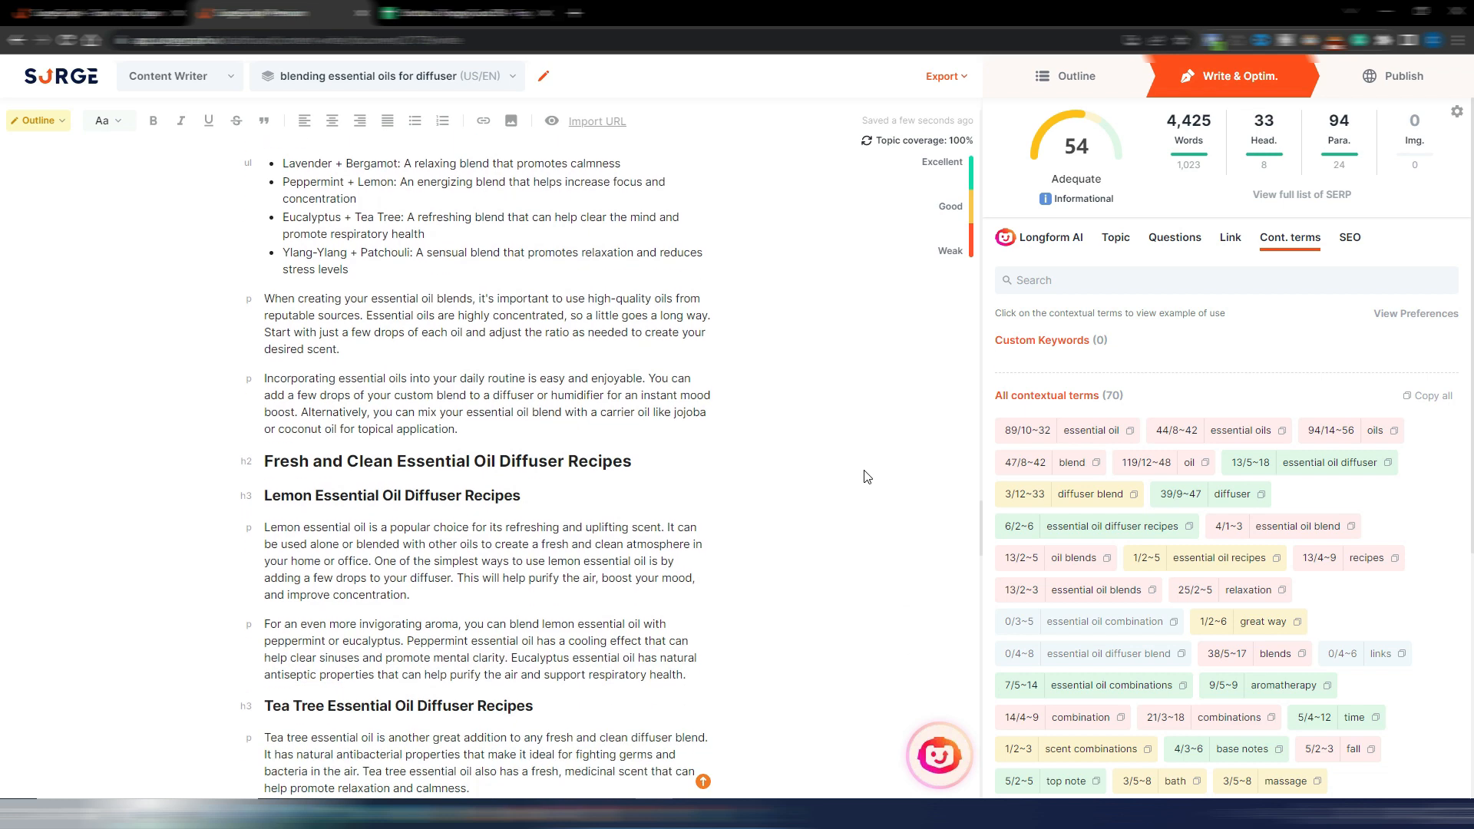
pyautogui.scroll(1, 867, 476)
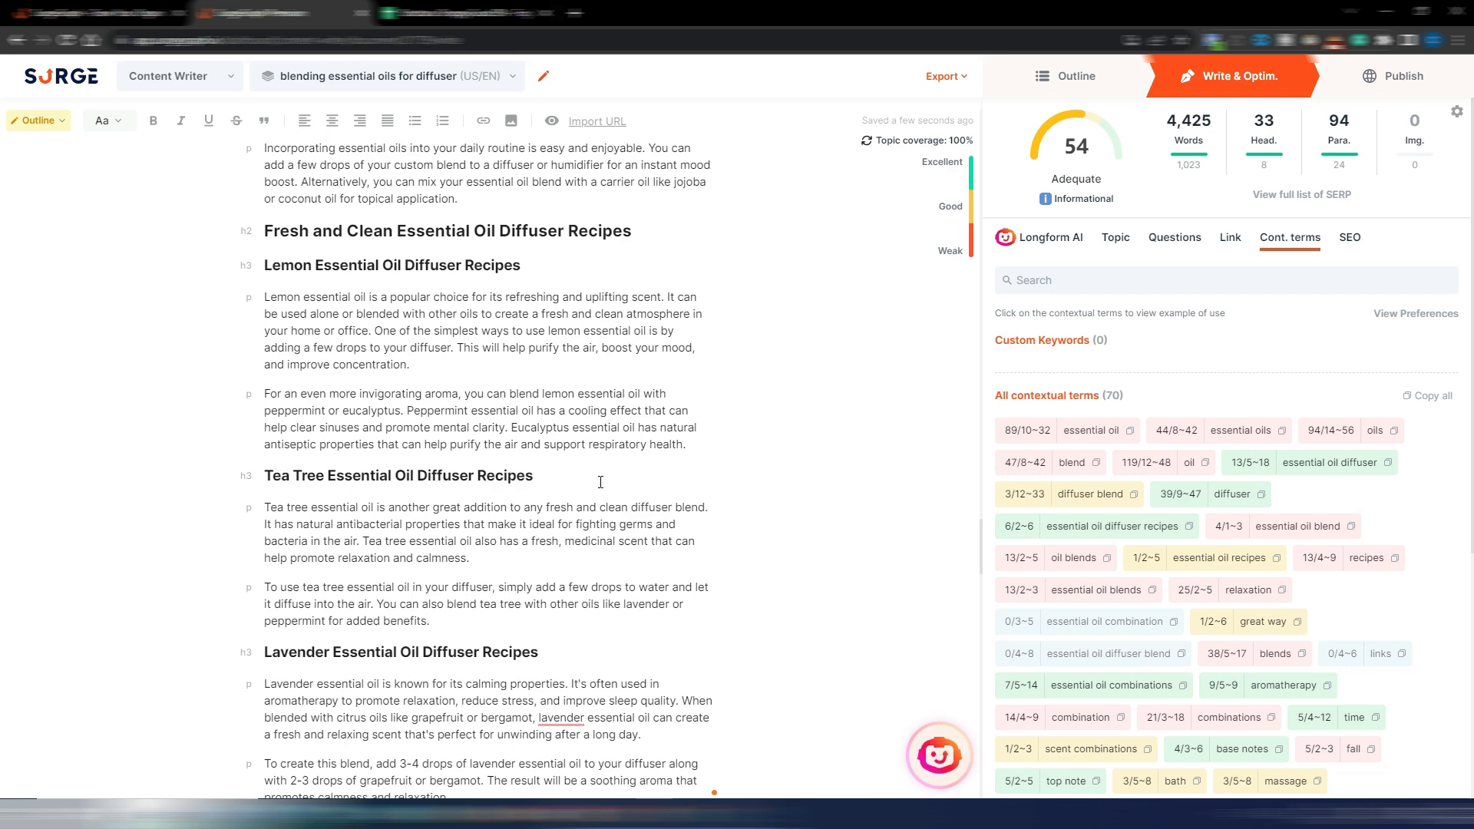
pyautogui.scroll(-5, 538, 481)
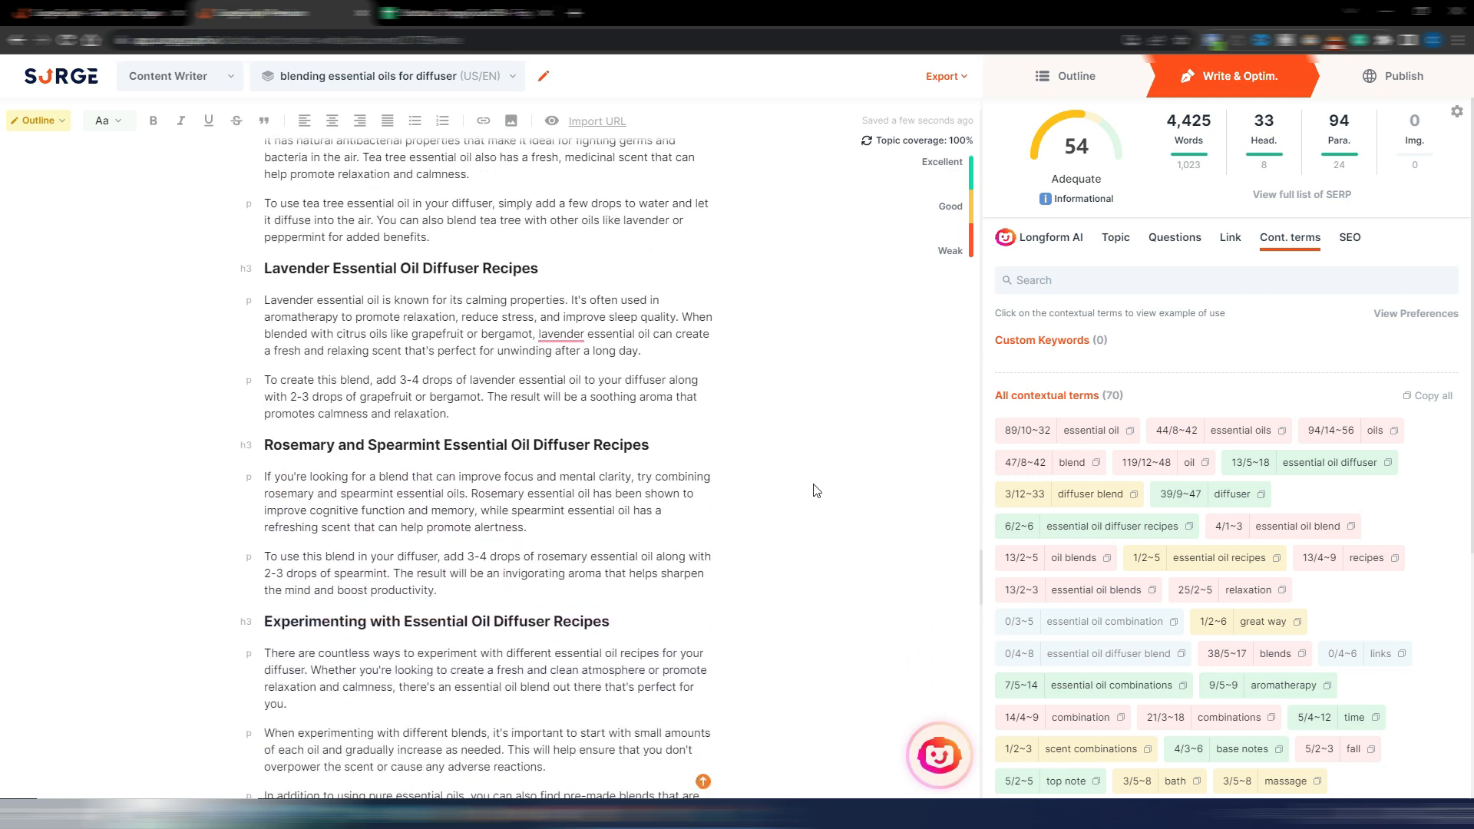
pyautogui.scroll(-4, 750, 494)
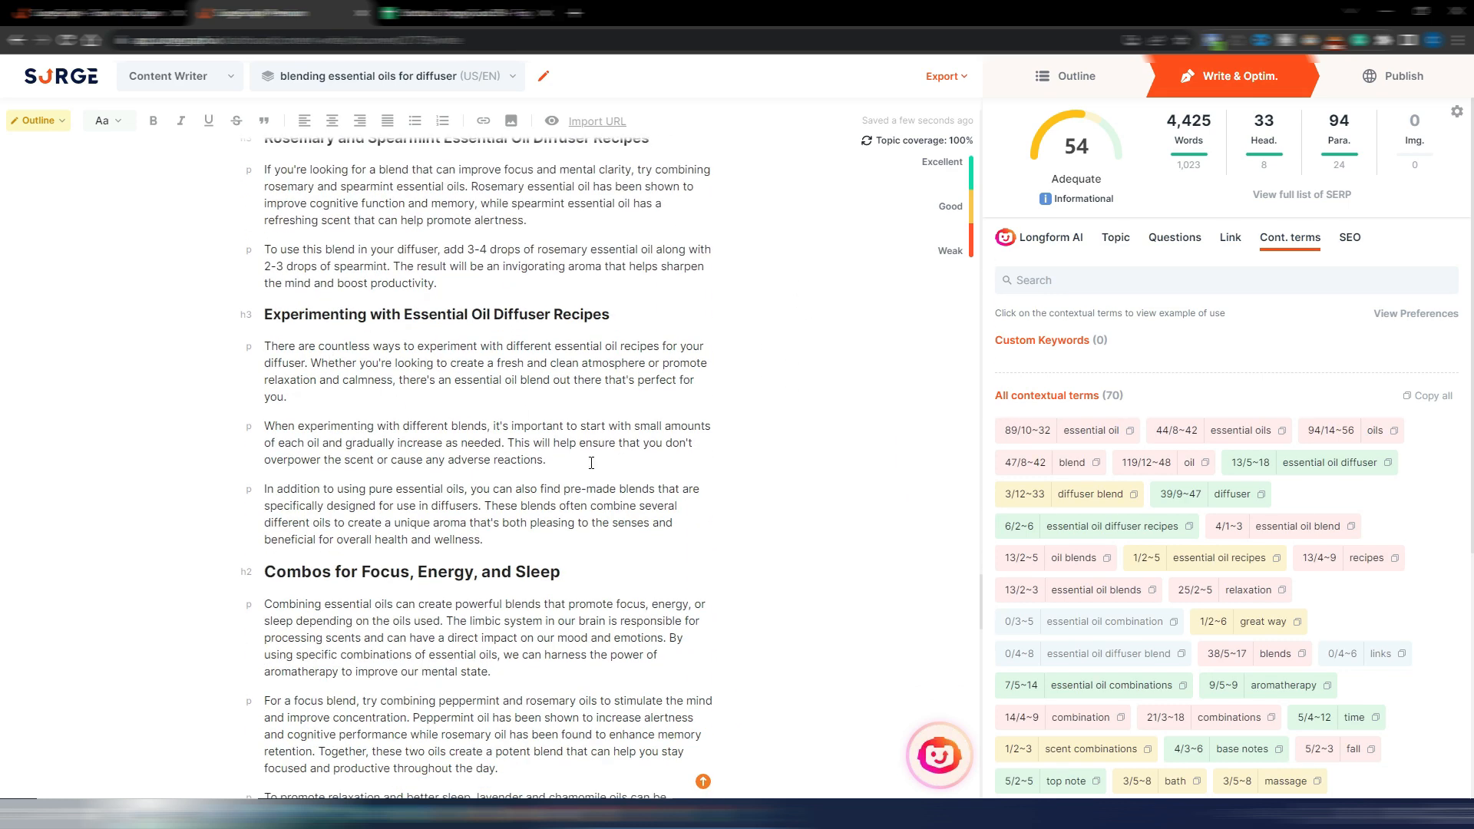
pyautogui.scroll(-5, 591, 462)
pyautogui.scroll(-12, 743, 474)
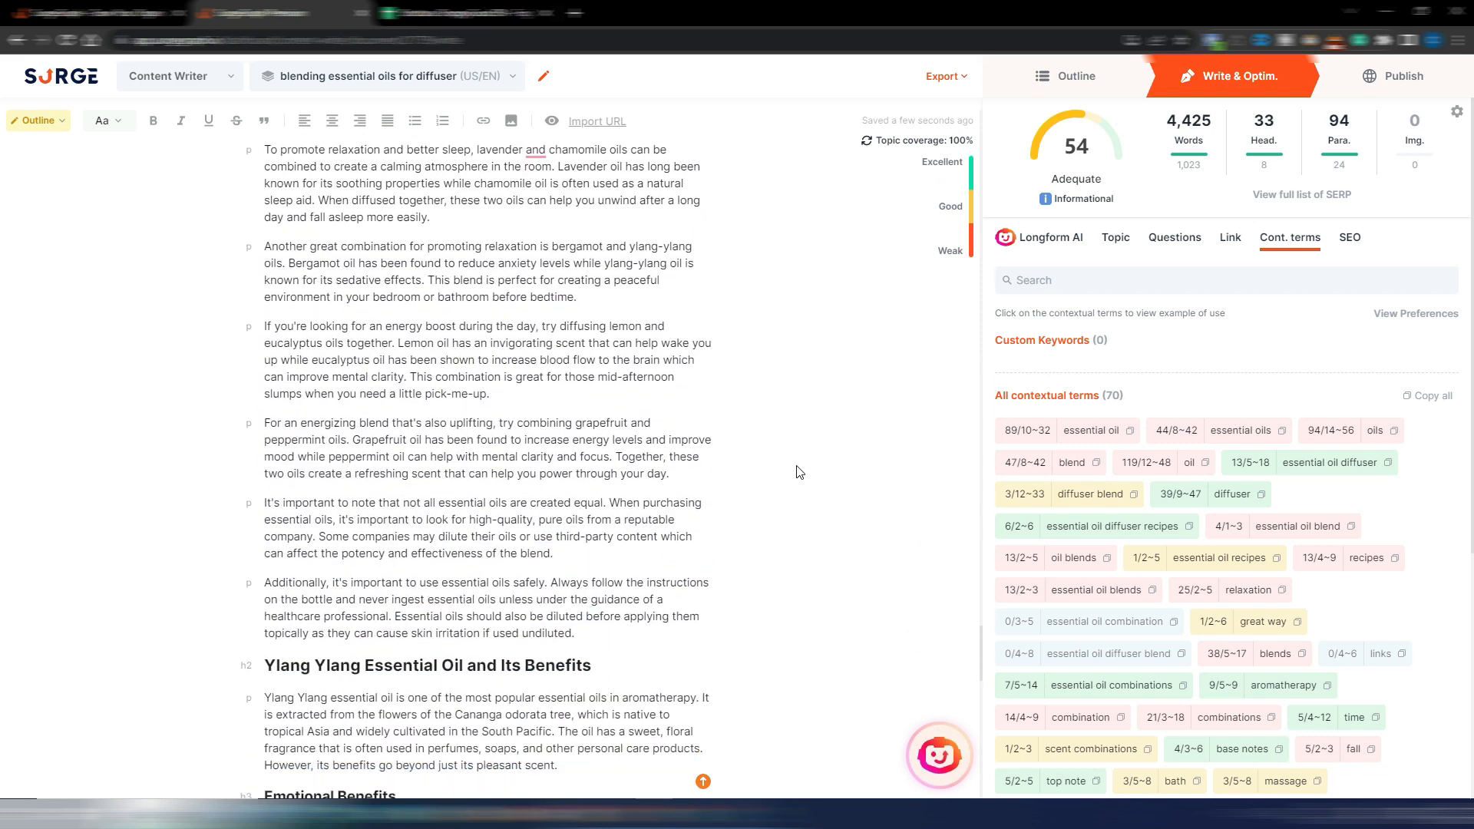
pyautogui.scroll(-10, 802, 466)
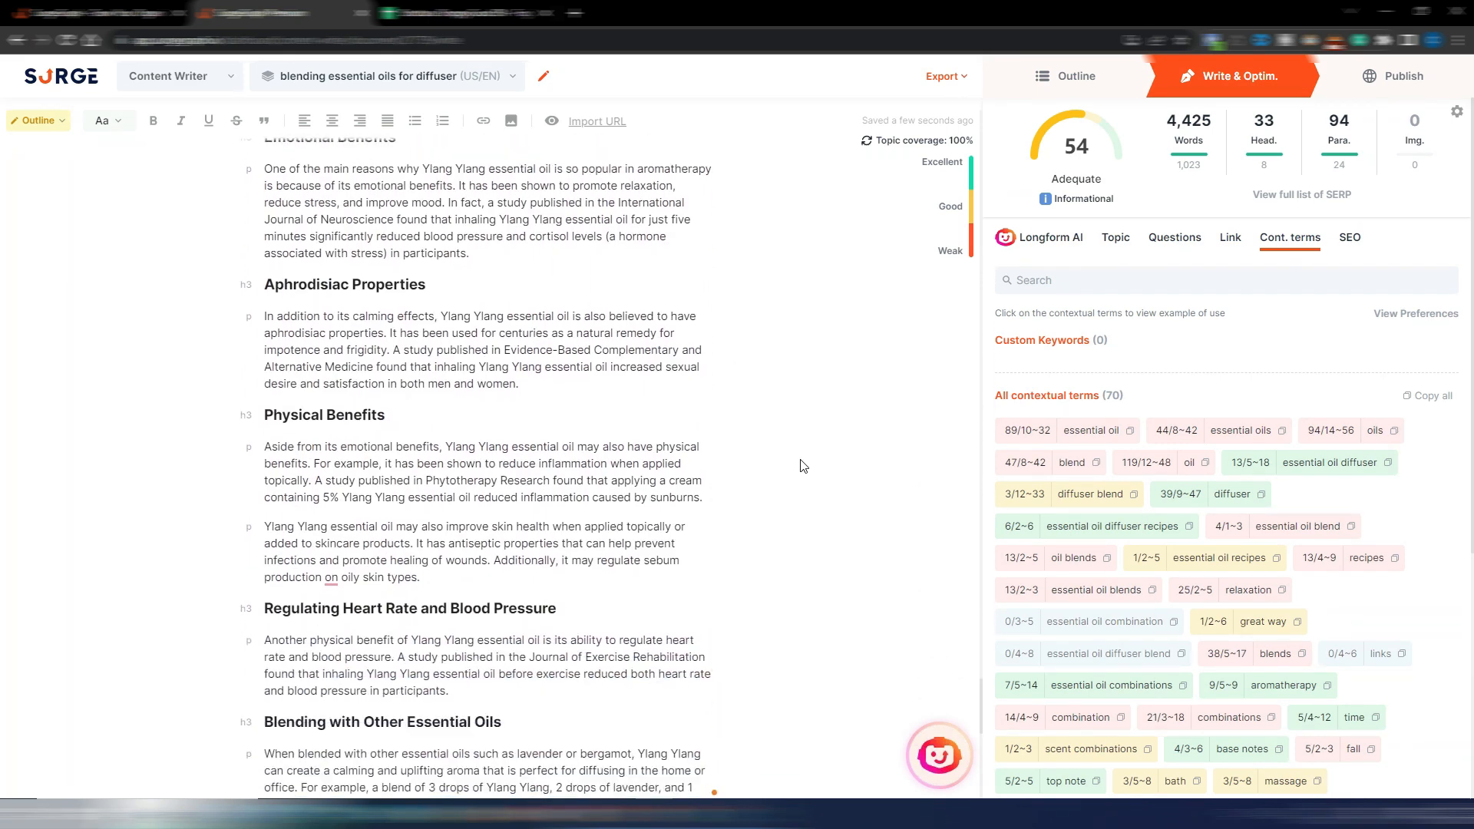
pyautogui.scroll(-1, 802, 466)
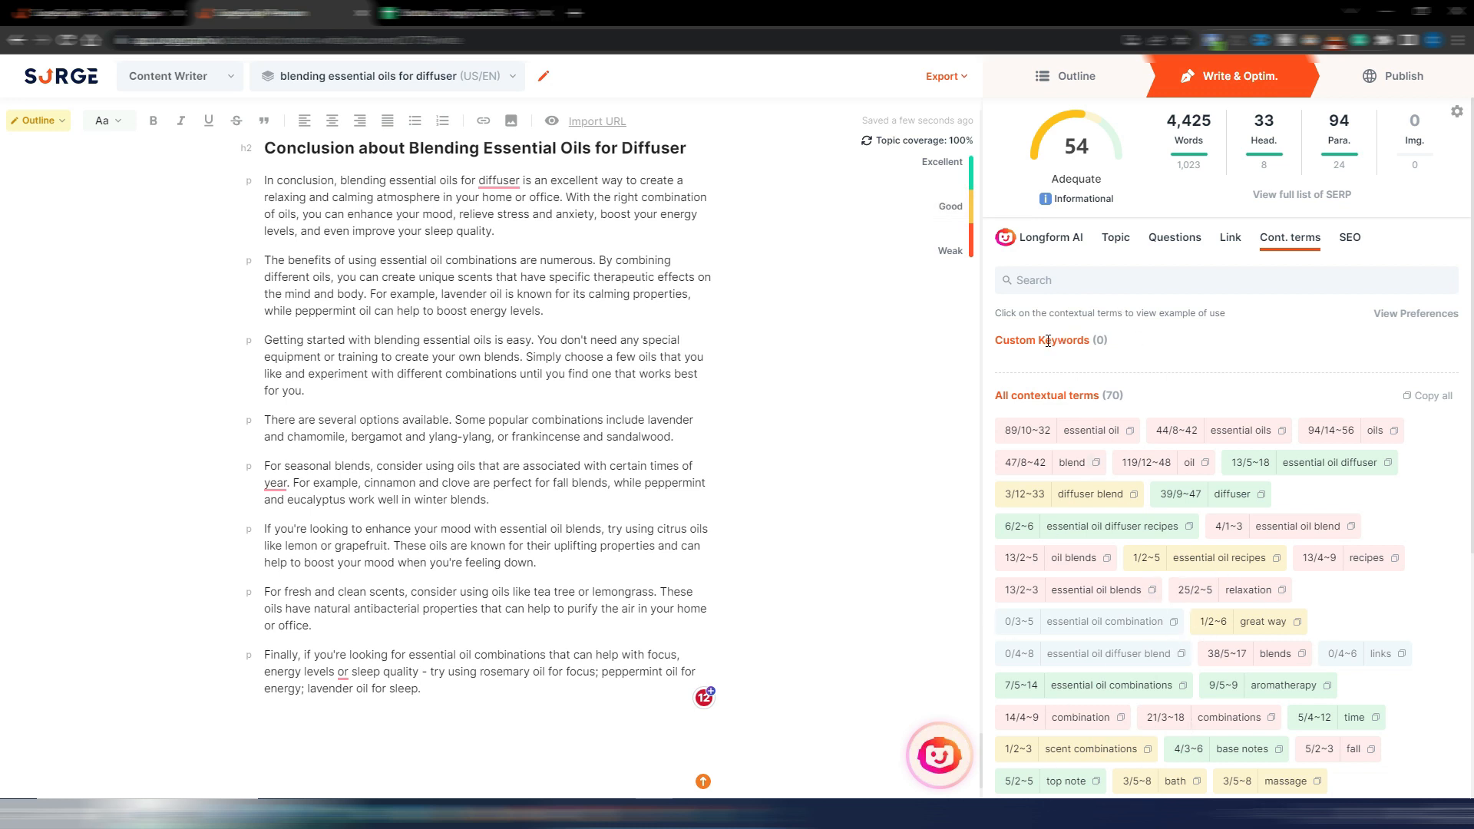
# Examine the article's SEO metrics and suggestions, along with the lists of linked sites and related questions.
pyautogui.click(1352, 244)
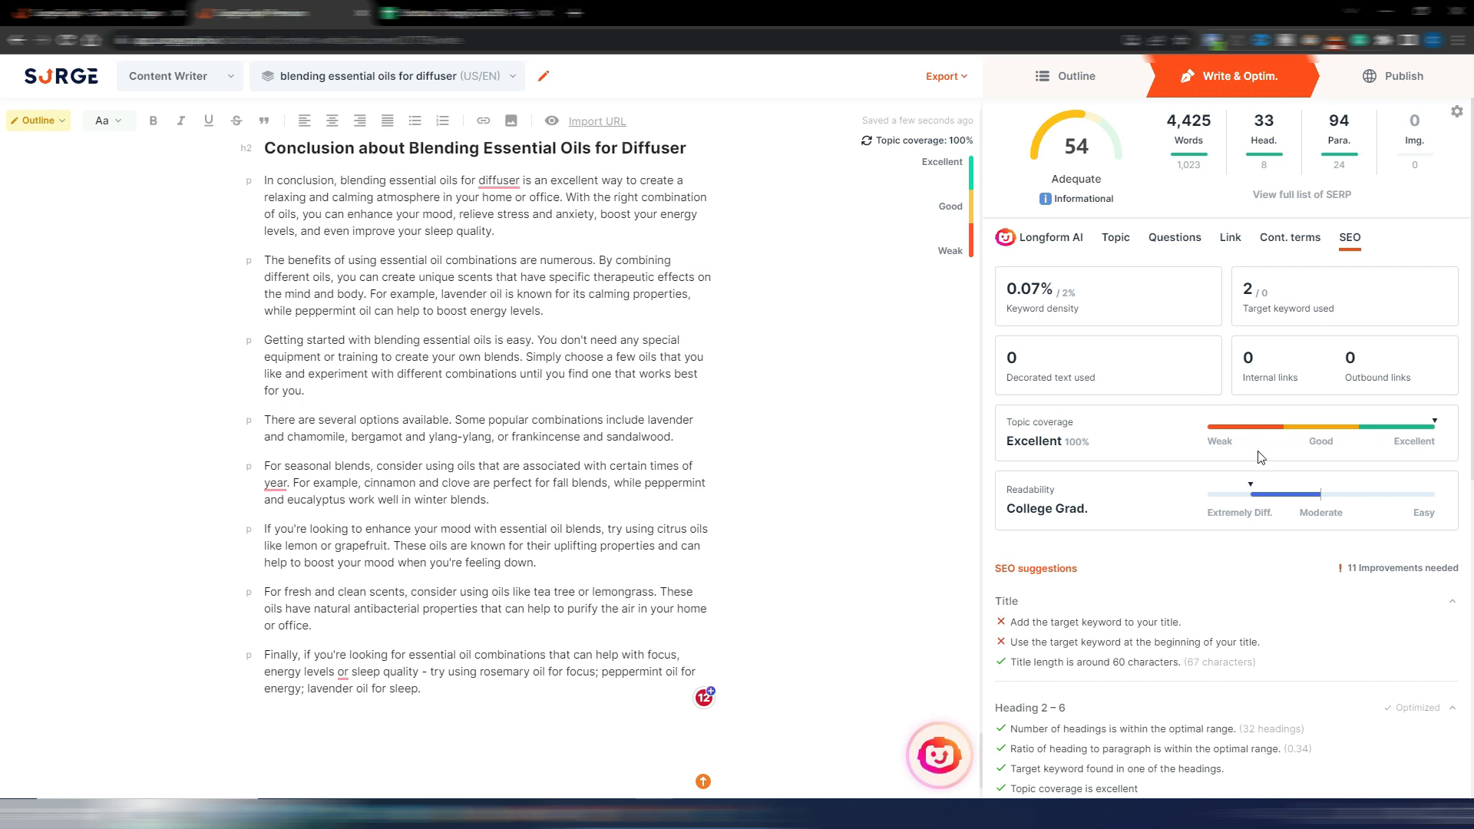
pyautogui.scroll(-5, 1272, 546)
pyautogui.scroll(-1, 1263, 522)
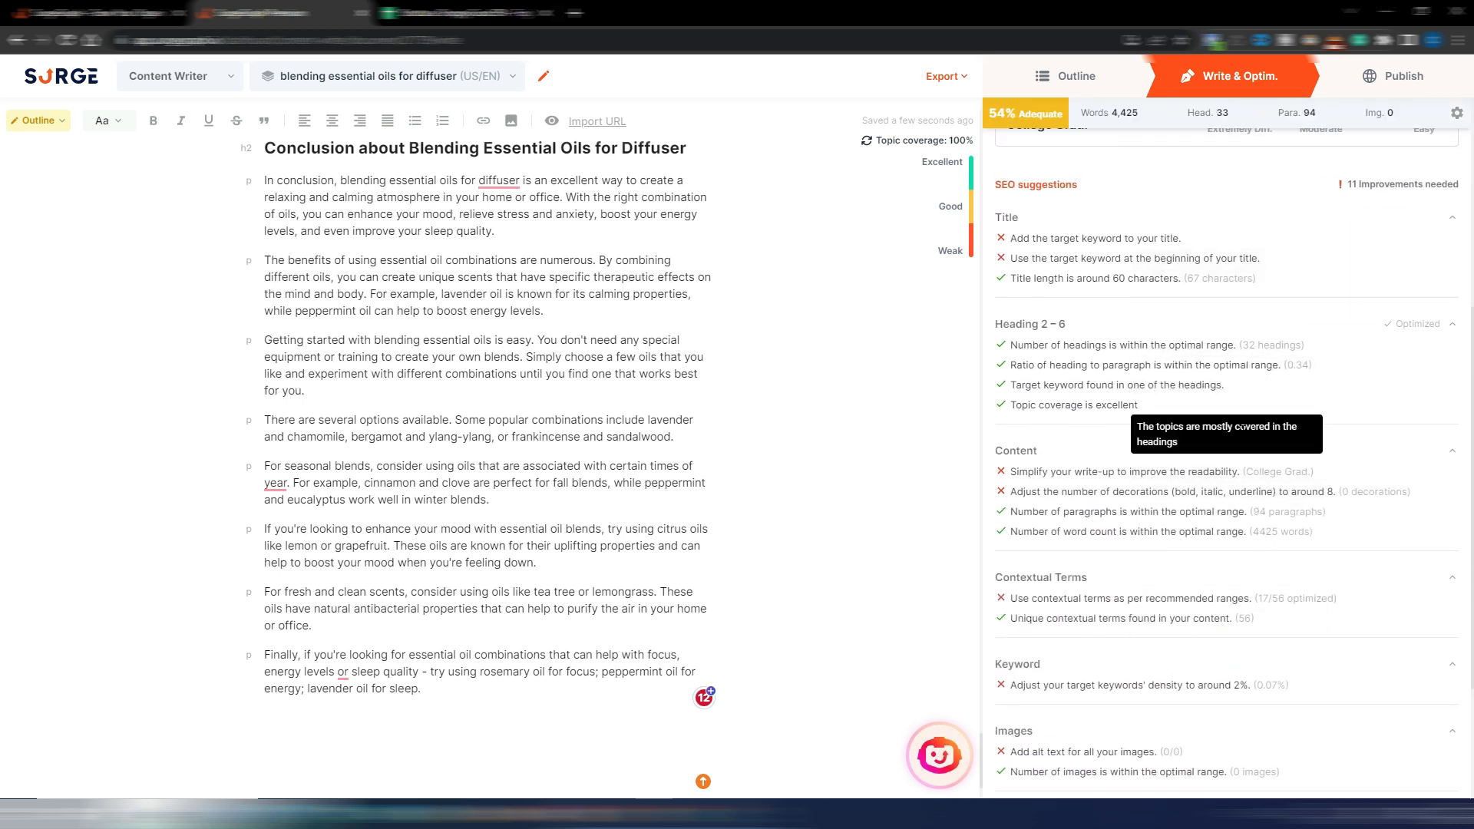
pyautogui.scroll(6, 1241, 427)
pyautogui.click(1236, 241)
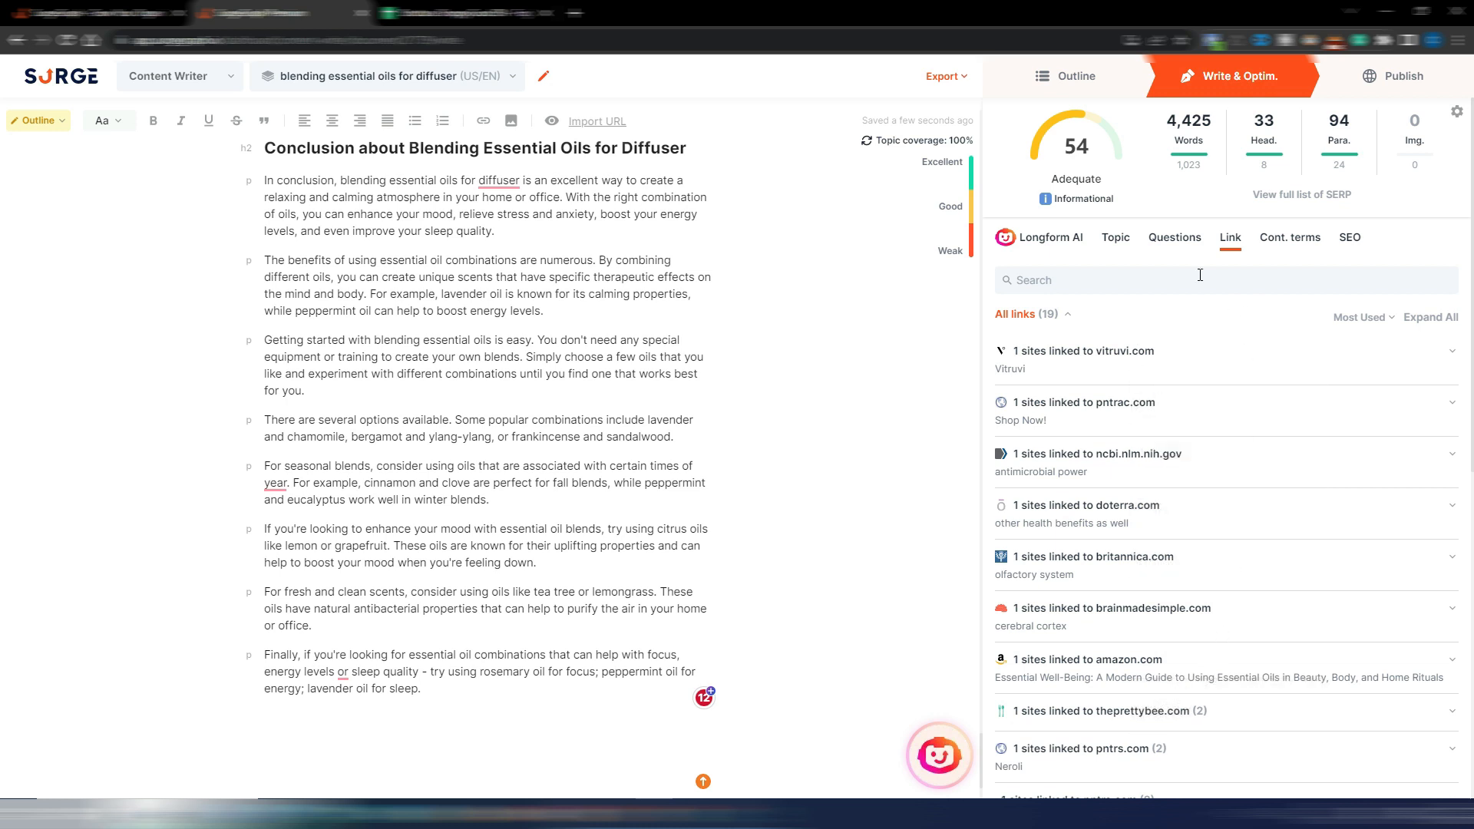
pyautogui.click(1176, 238)
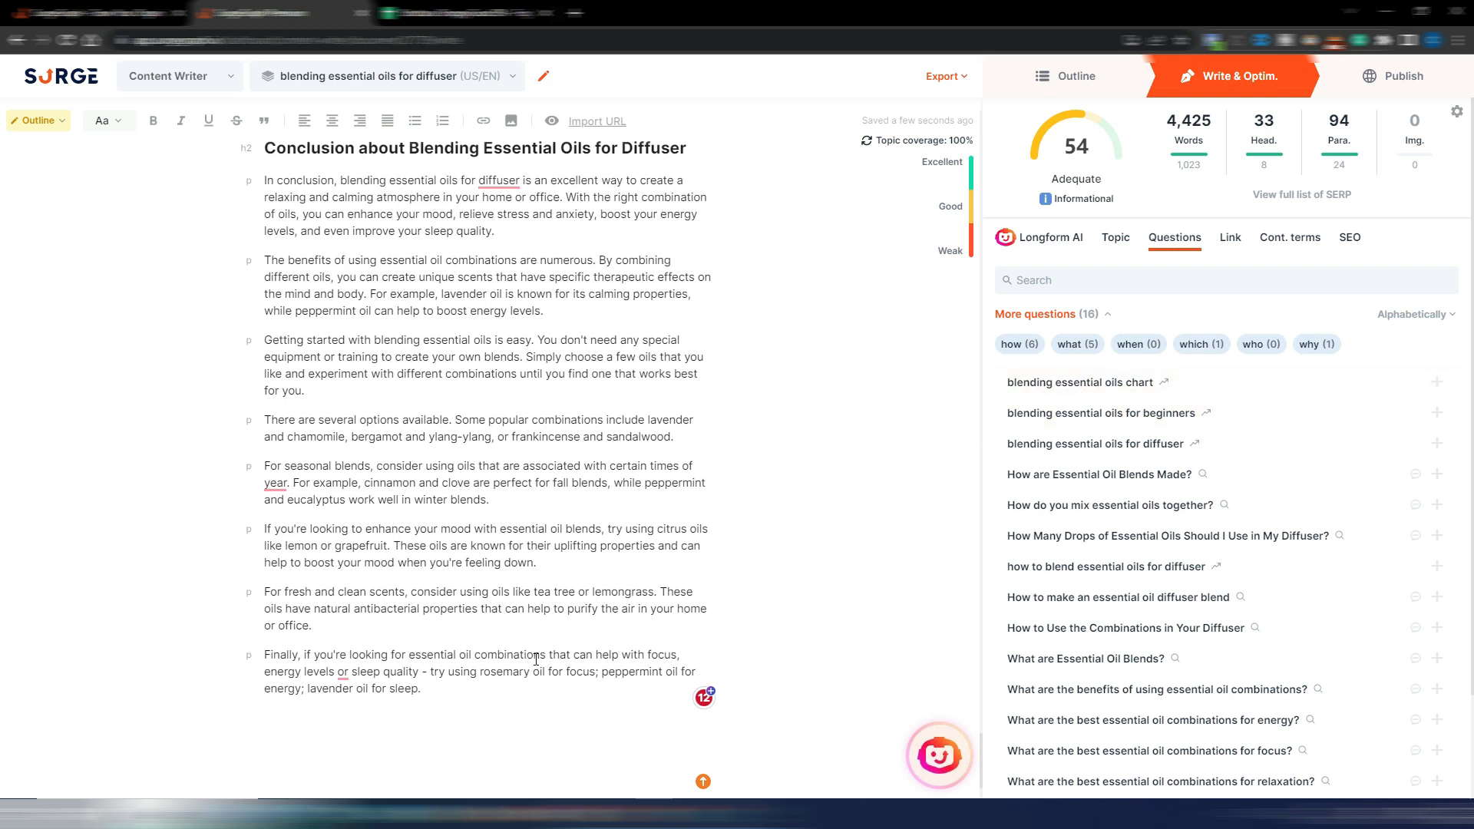
# Rewrite the first paragraph under "Conclusion about Blending Essential Oils for Diffuser" with AI and replace the original text.
pyautogui.scroll(4, 557, 580)
pyautogui.scroll(-1, 340, 430)
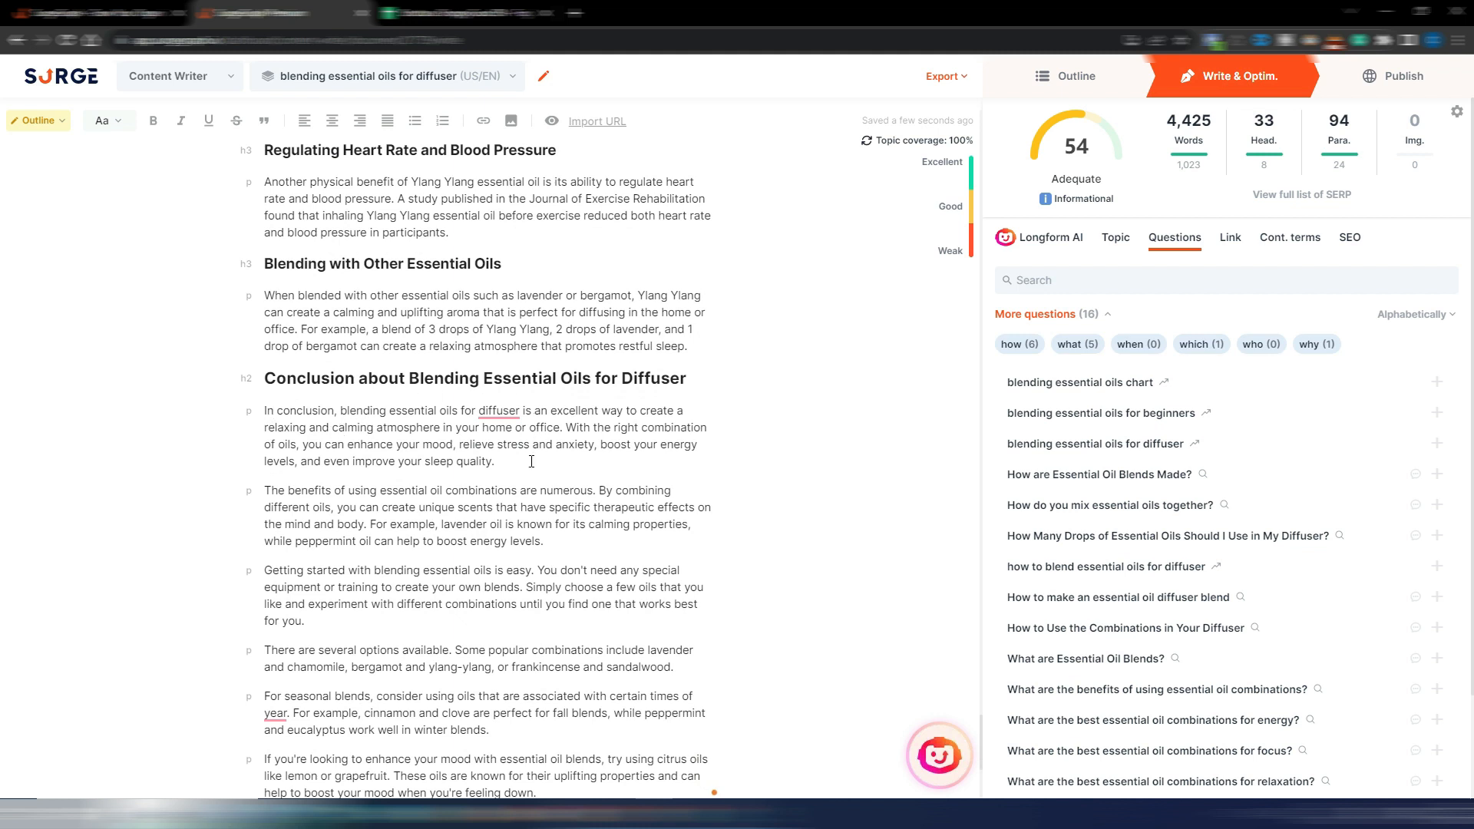
pyautogui.moveTo(264, 411); pyautogui.dragTo(647, 458)
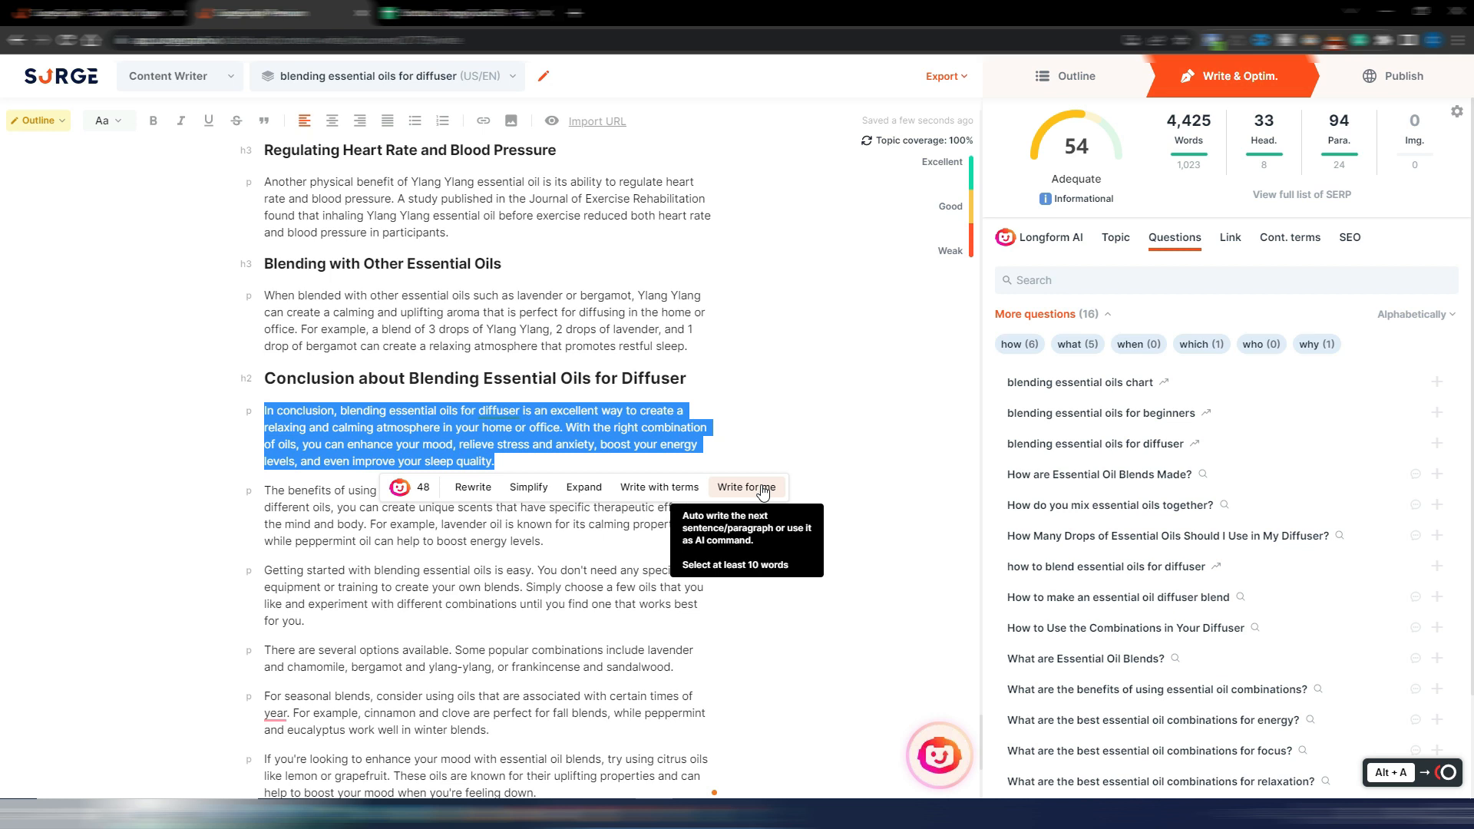
pyautogui.click(474, 490)
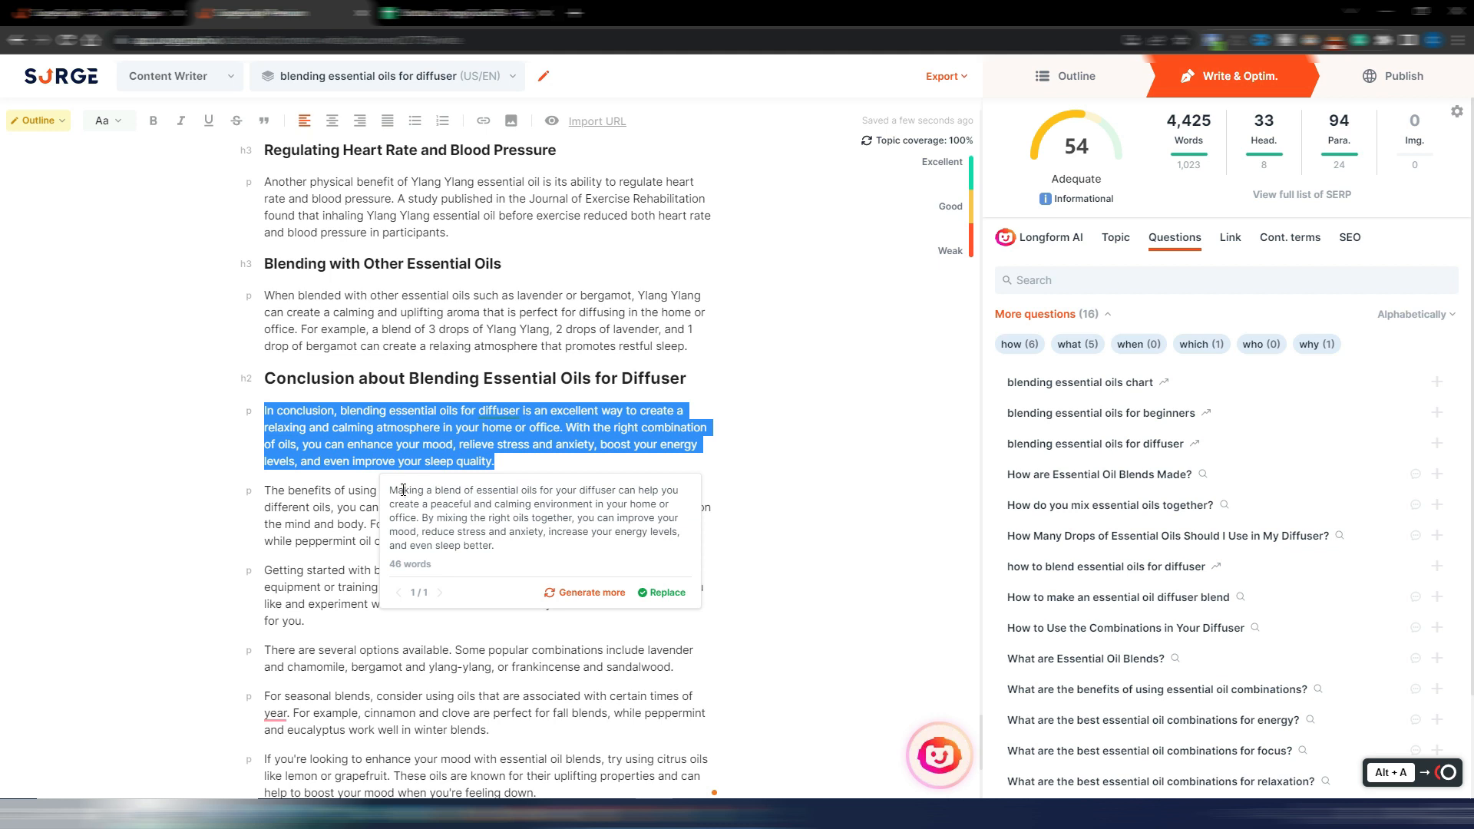
pyautogui.click(665, 593)
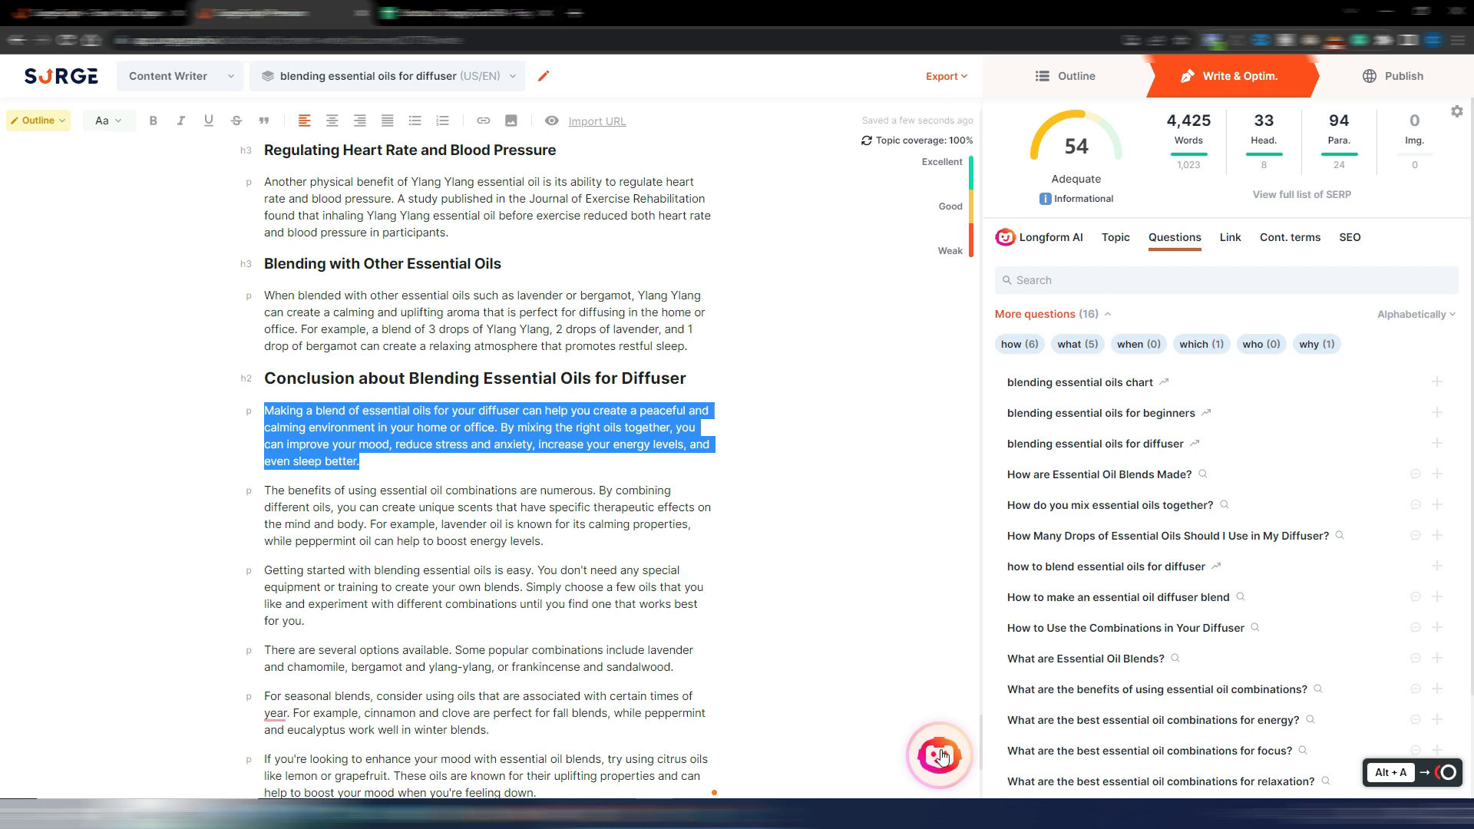
# Auto-write a next sentence with AI for the conclusion's second paragraph, keeping the Next Sentence mode.
pyautogui.moveTo(915, 758)
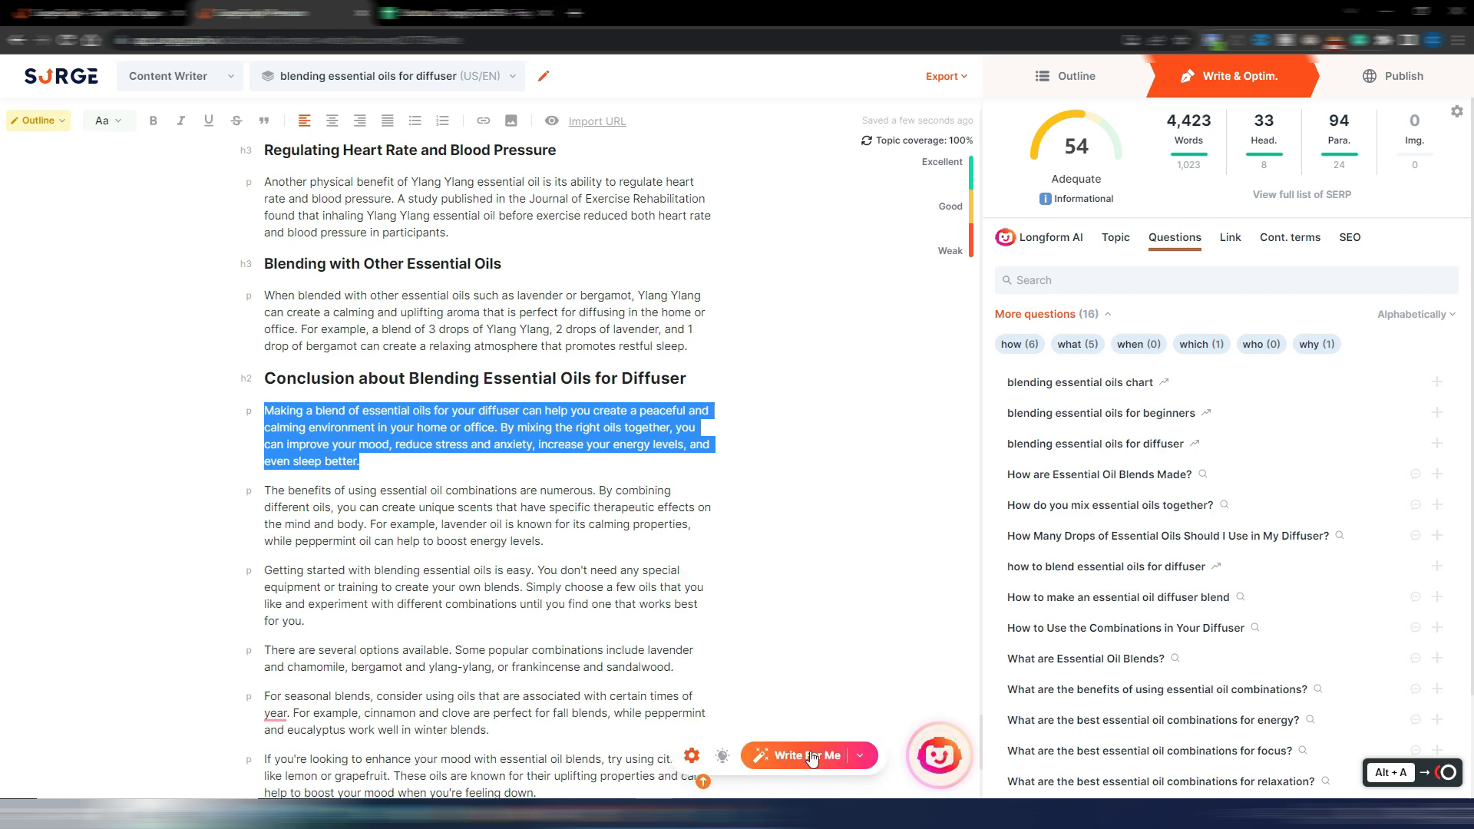
pyautogui.click(862, 757)
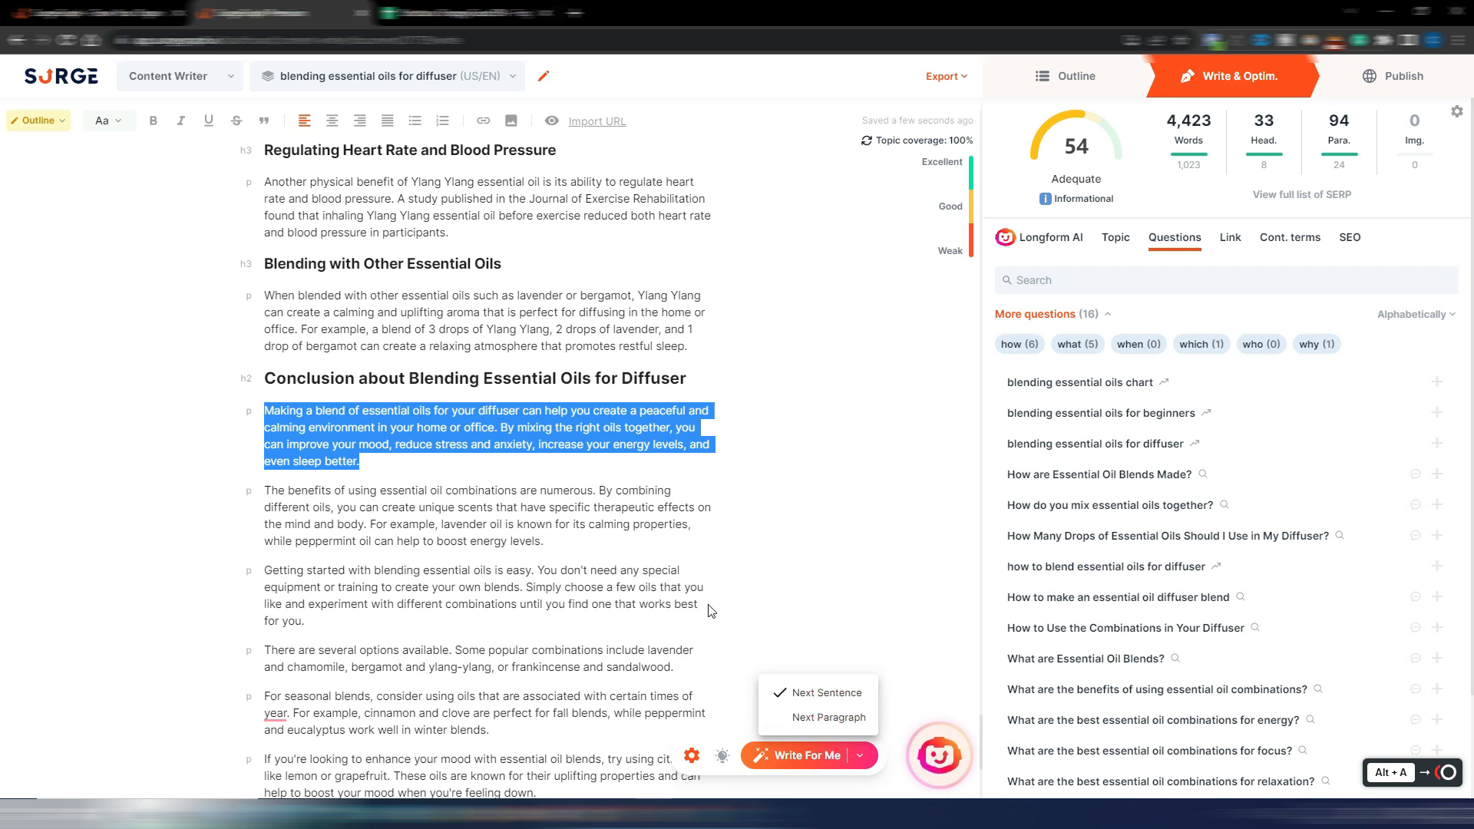
pyautogui.click(799, 660)
pyautogui.moveTo(267, 490); pyautogui.dragTo(545, 542)
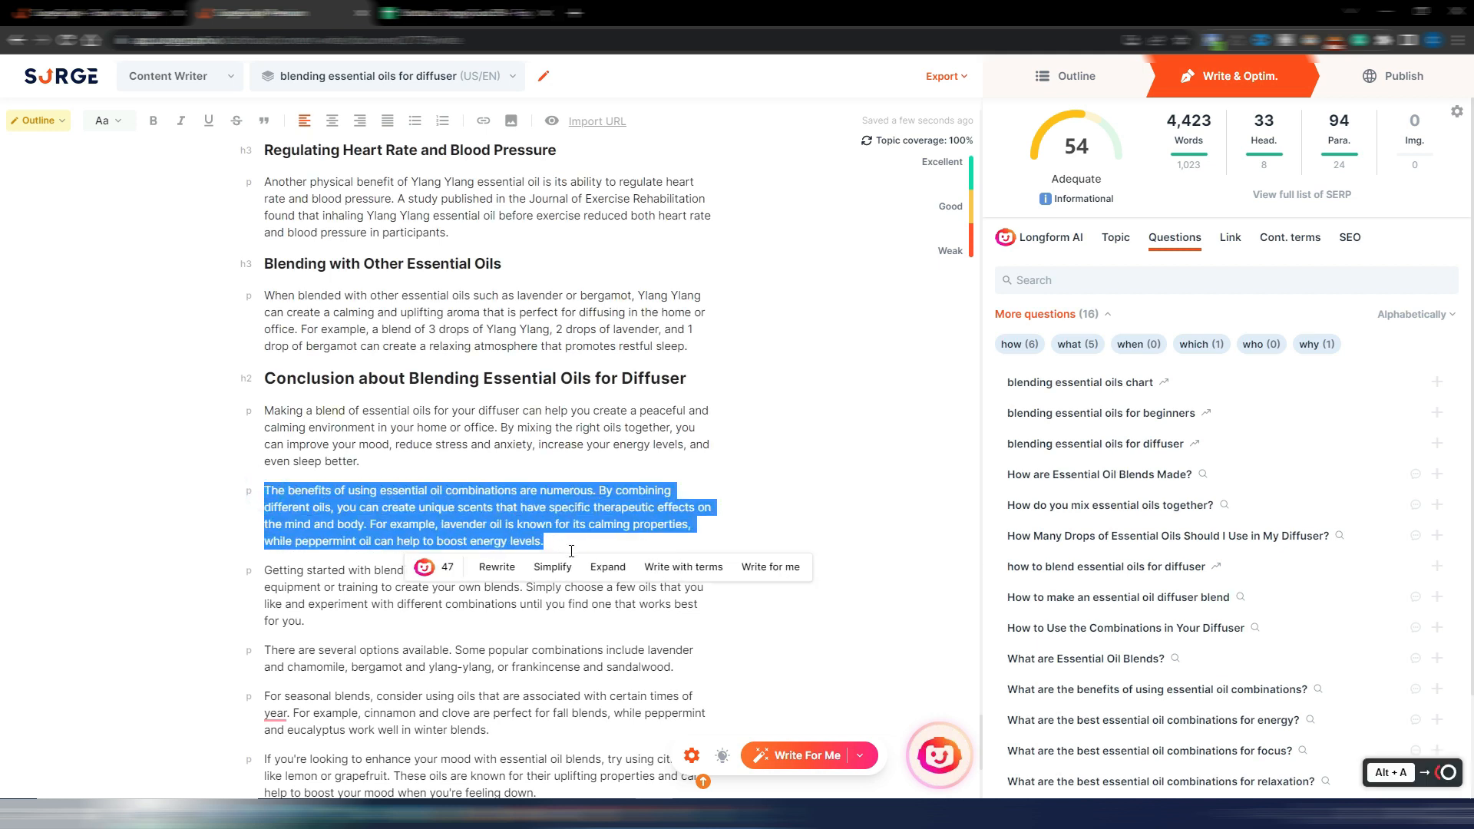
pyautogui.click(858, 762)
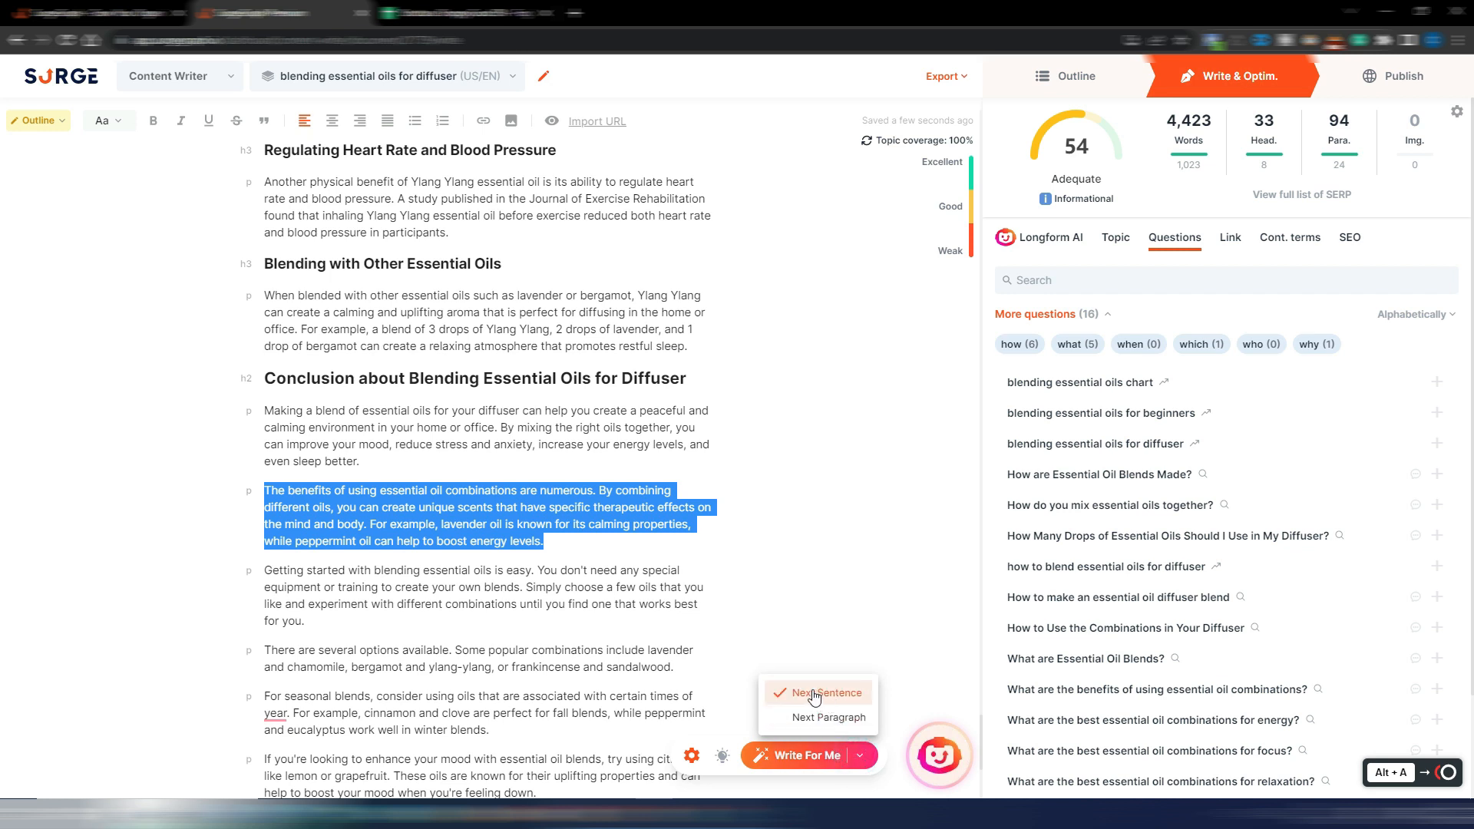
pyautogui.click(283, 496)
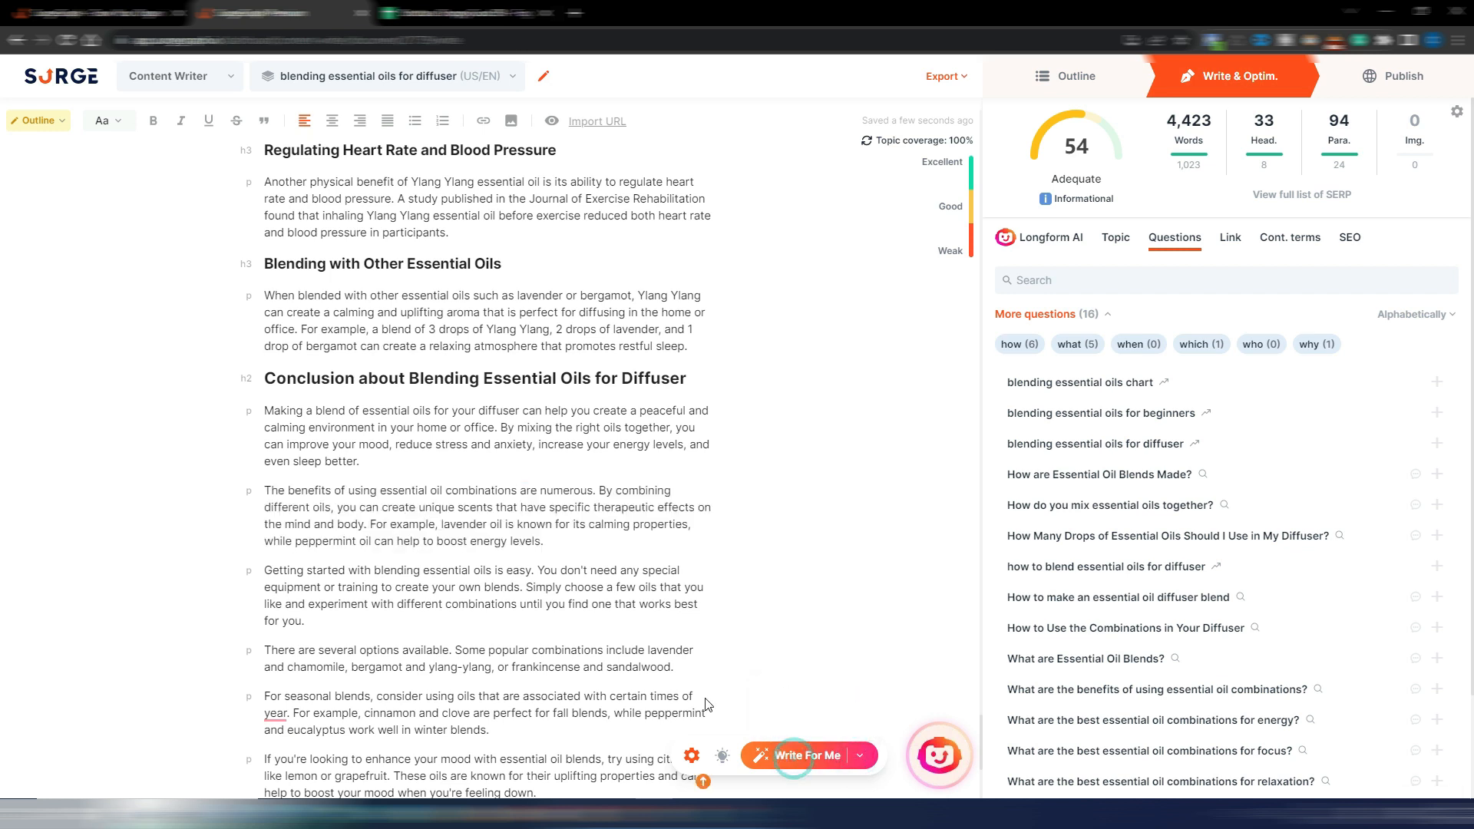
pyautogui.moveTo(266, 490); pyautogui.dragTo(545, 541)
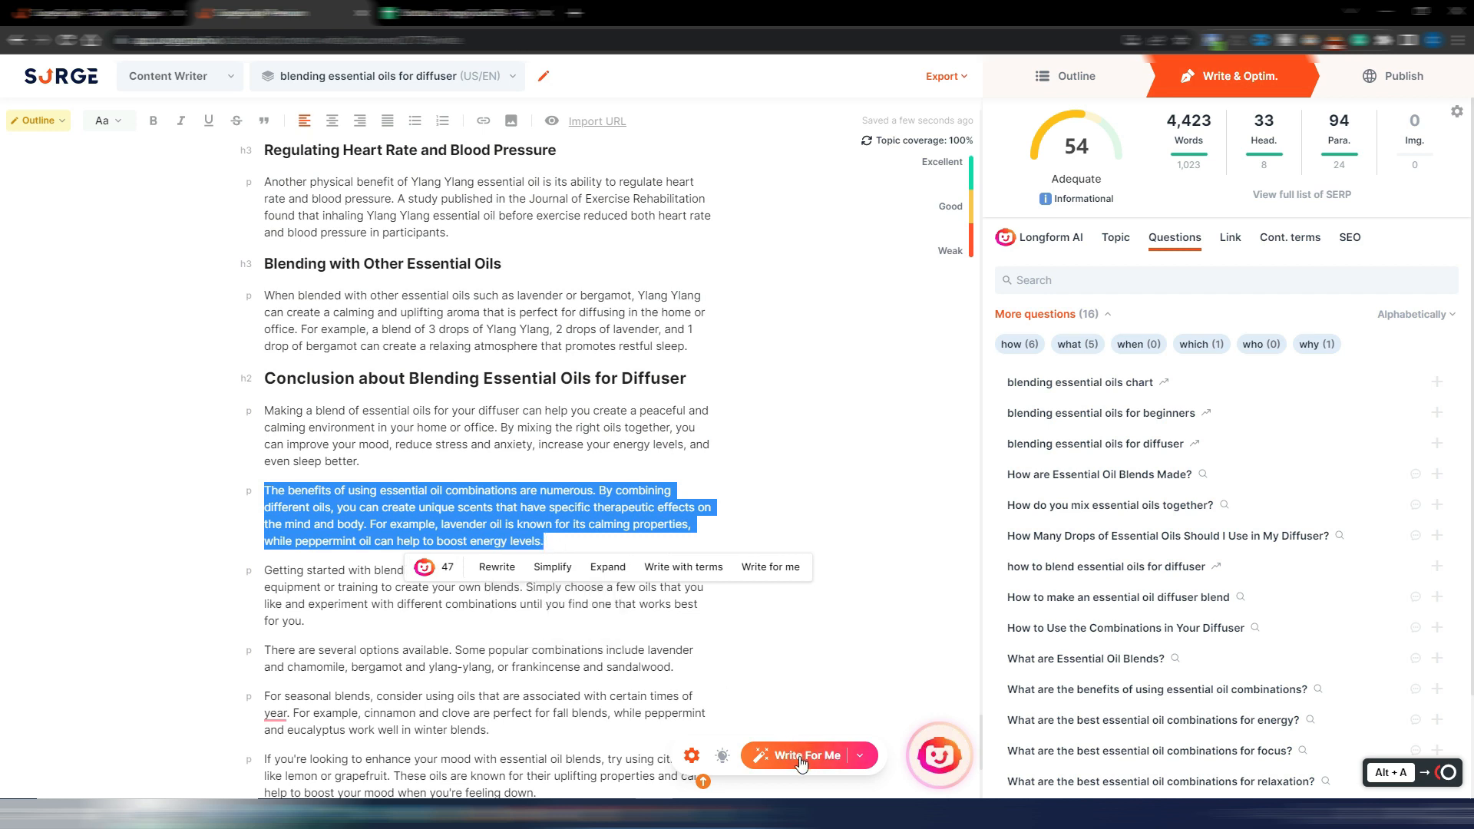
pyautogui.click(770, 568)
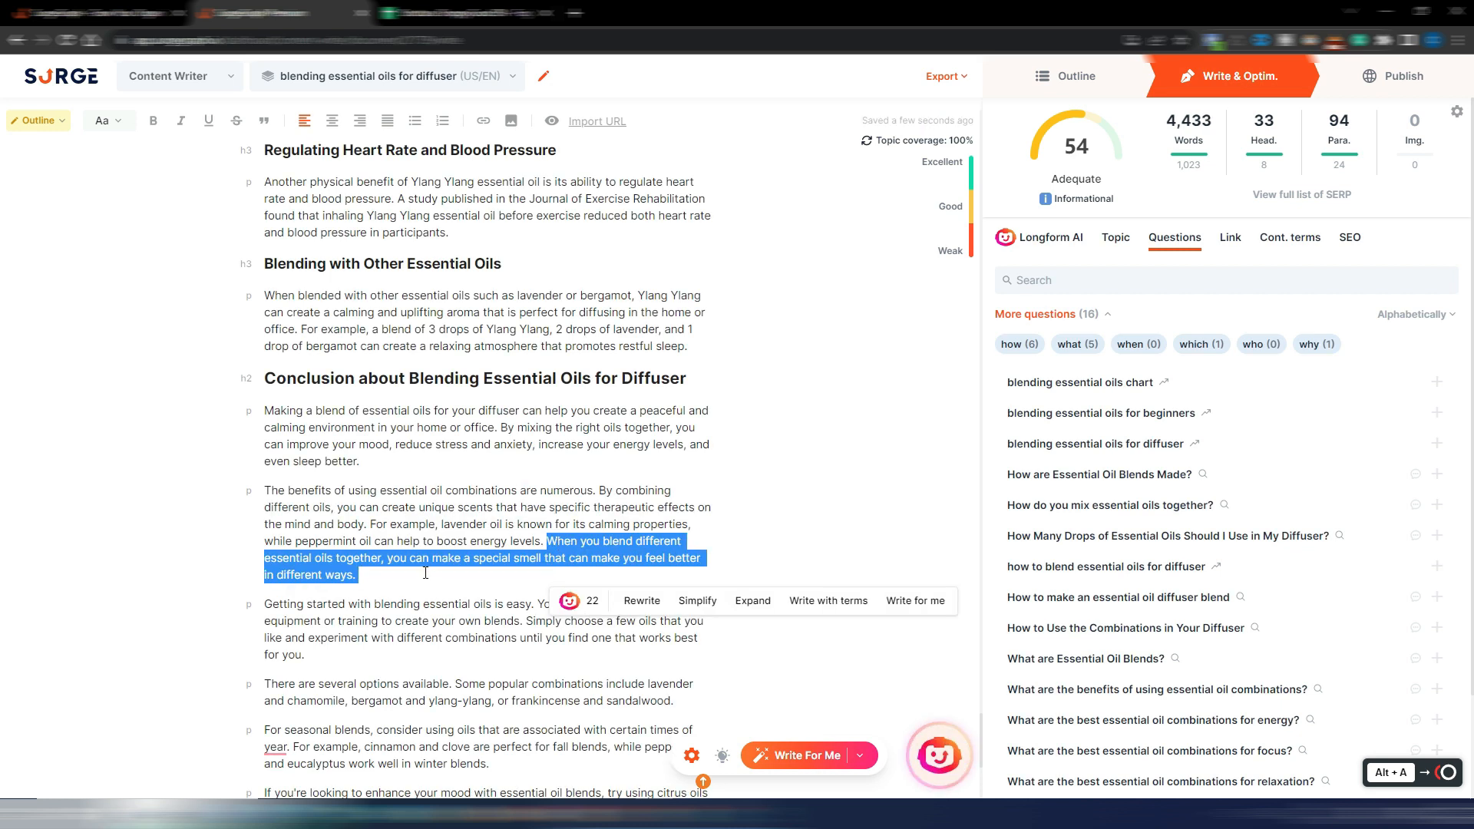
pyautogui.click(423, 569)
pyautogui.moveTo(267, 490); pyautogui.dragTo(357, 576)
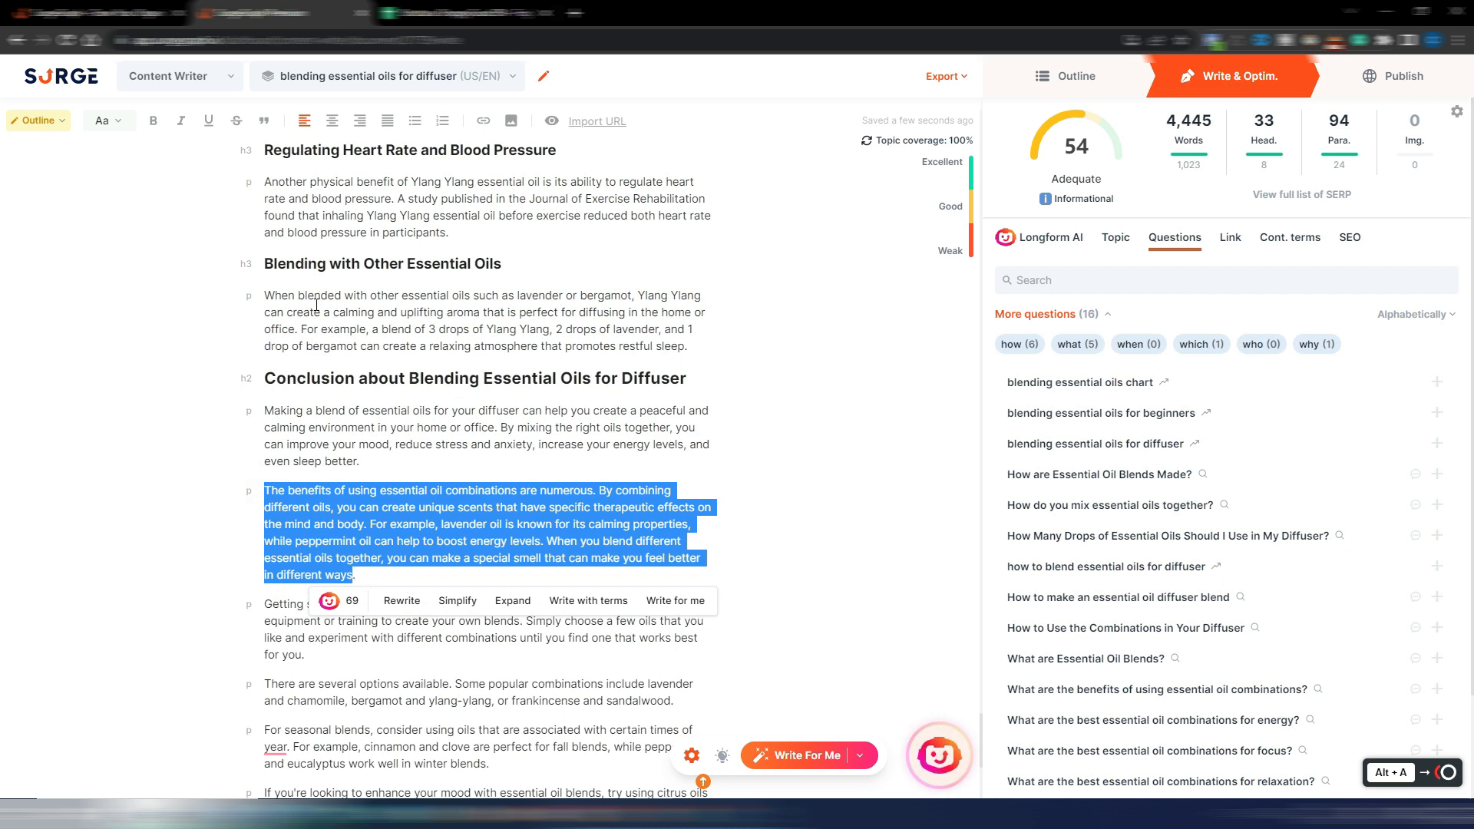
# Switch AI writing to Next Paragraph and auto-write a paragraph following the "Blending with Other Essential Oils" text.
pyautogui.moveTo(266, 295); pyautogui.dragTo(426, 296)
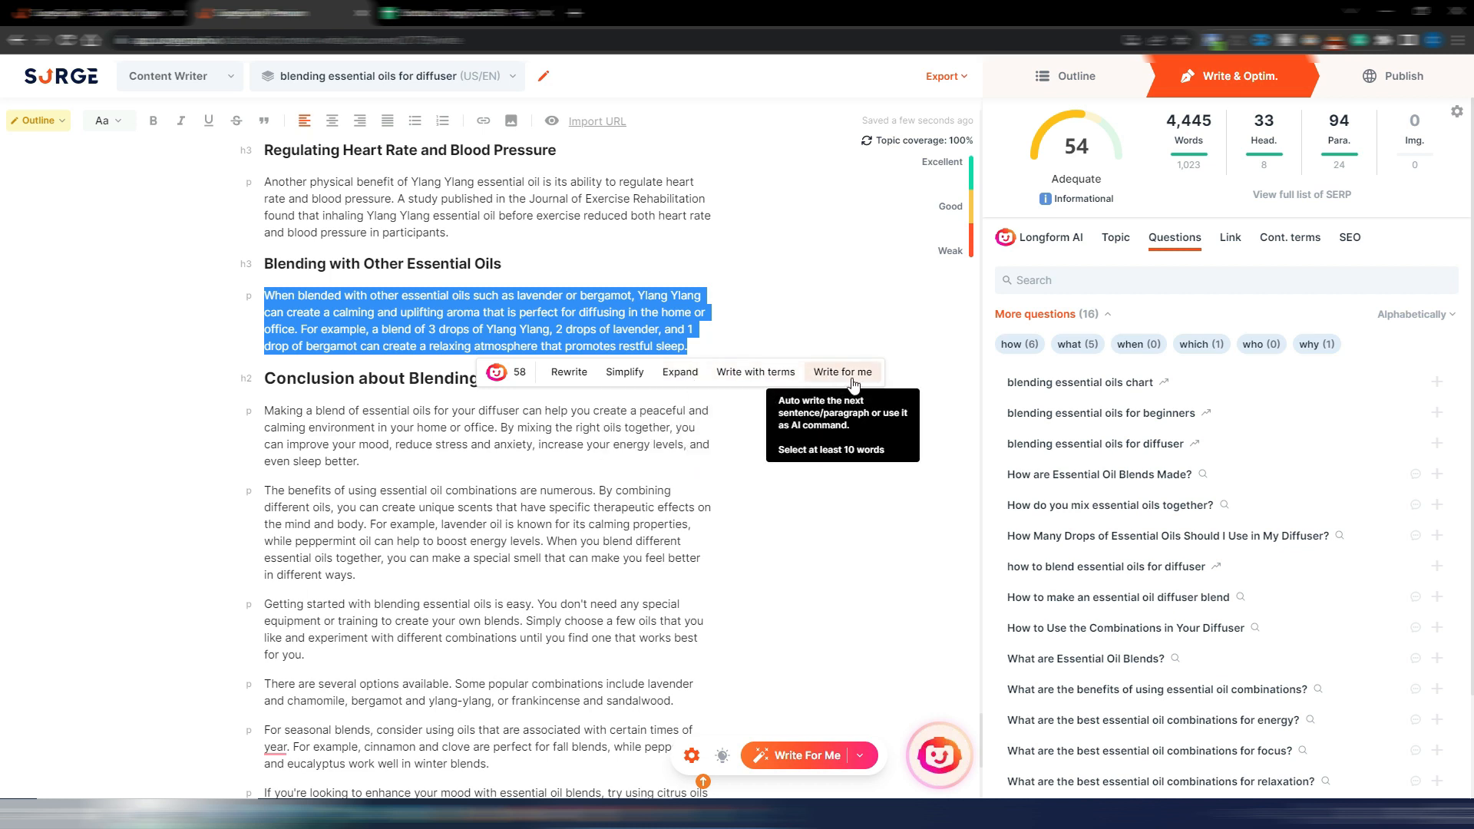
pyautogui.click(859, 756)
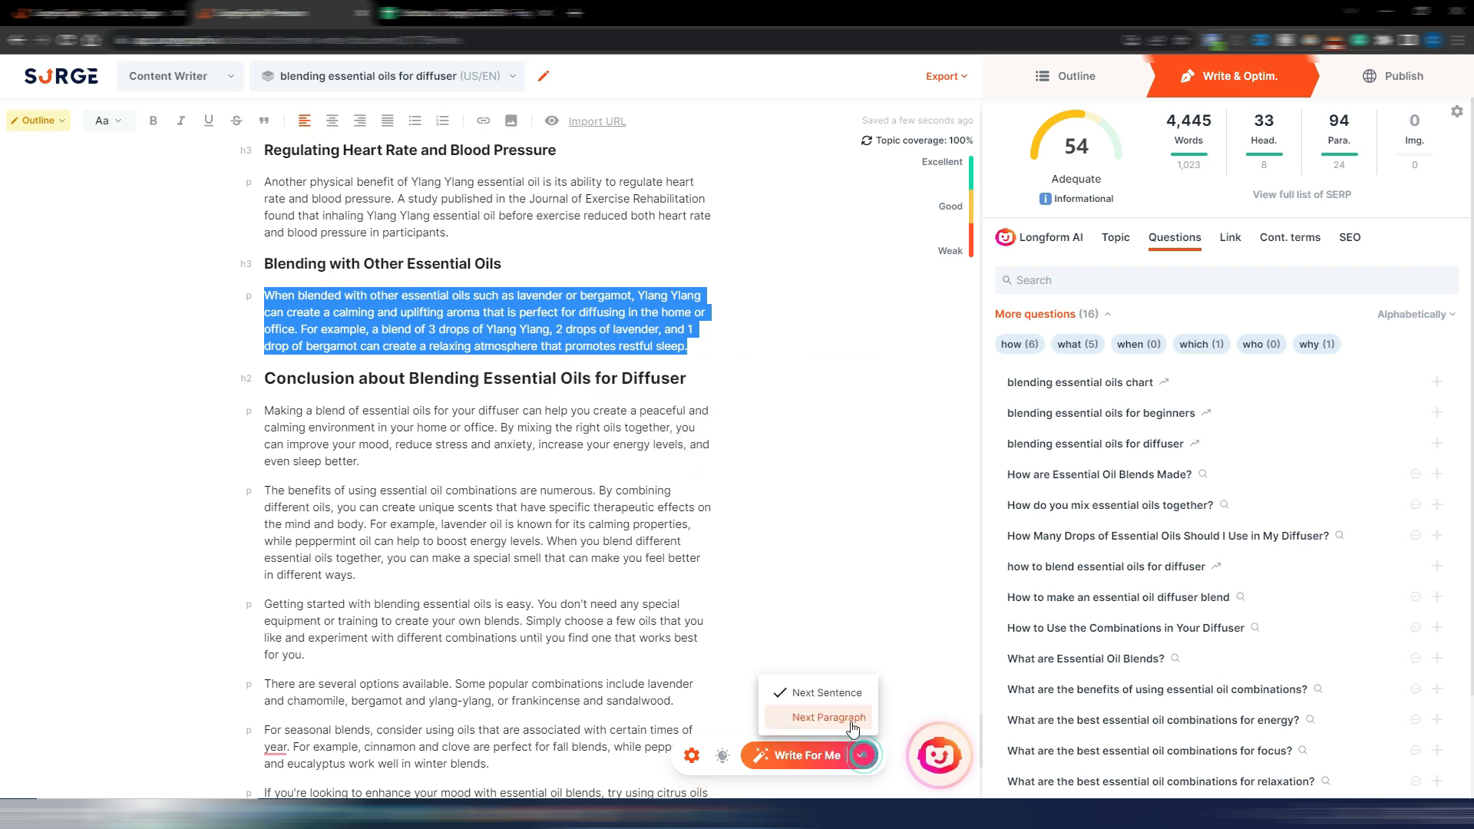
pyautogui.click(849, 717)
pyautogui.moveTo(266, 295); pyautogui.dragTo(693, 347)
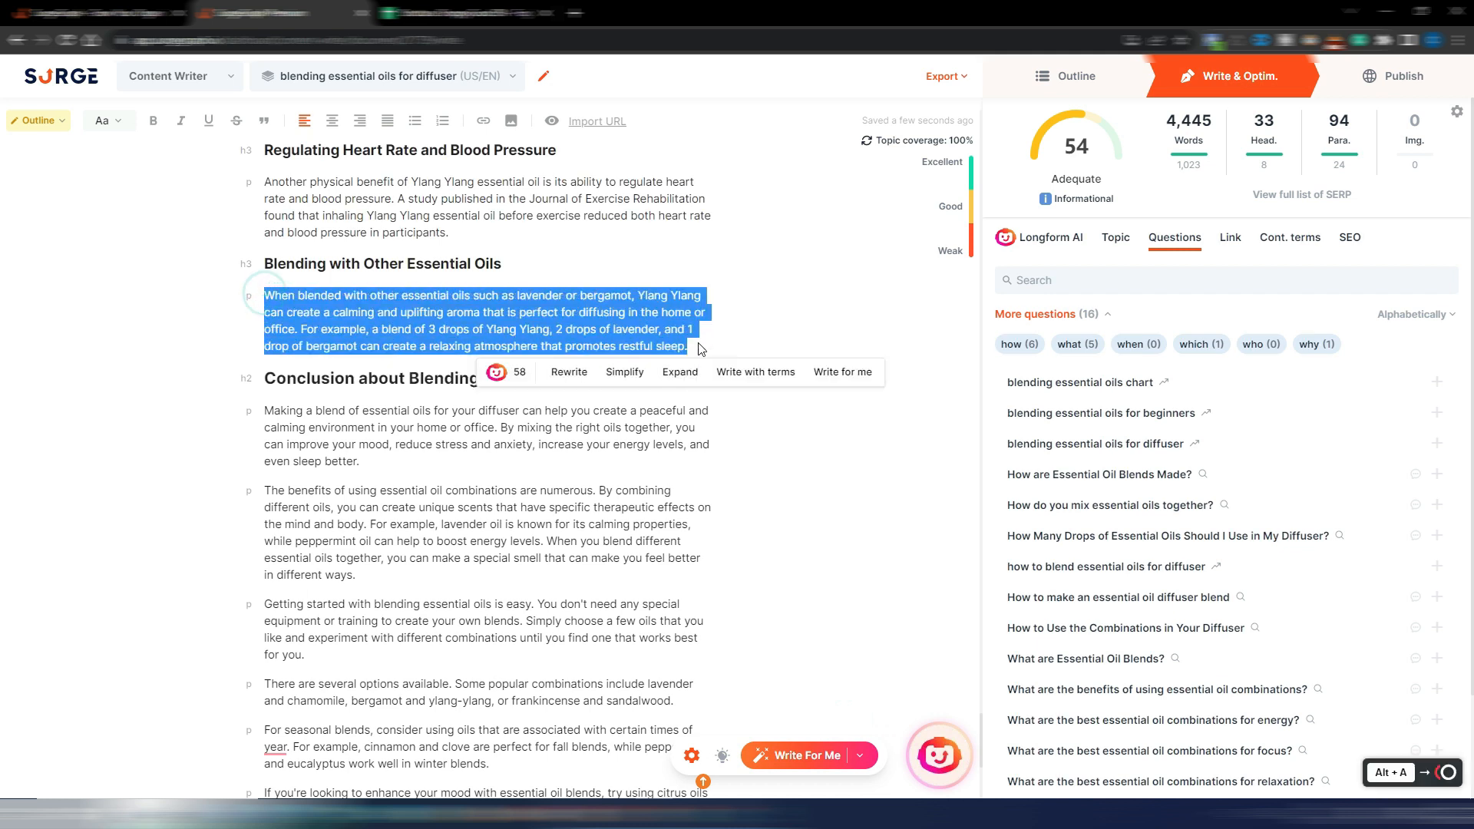
pyautogui.click(840, 373)
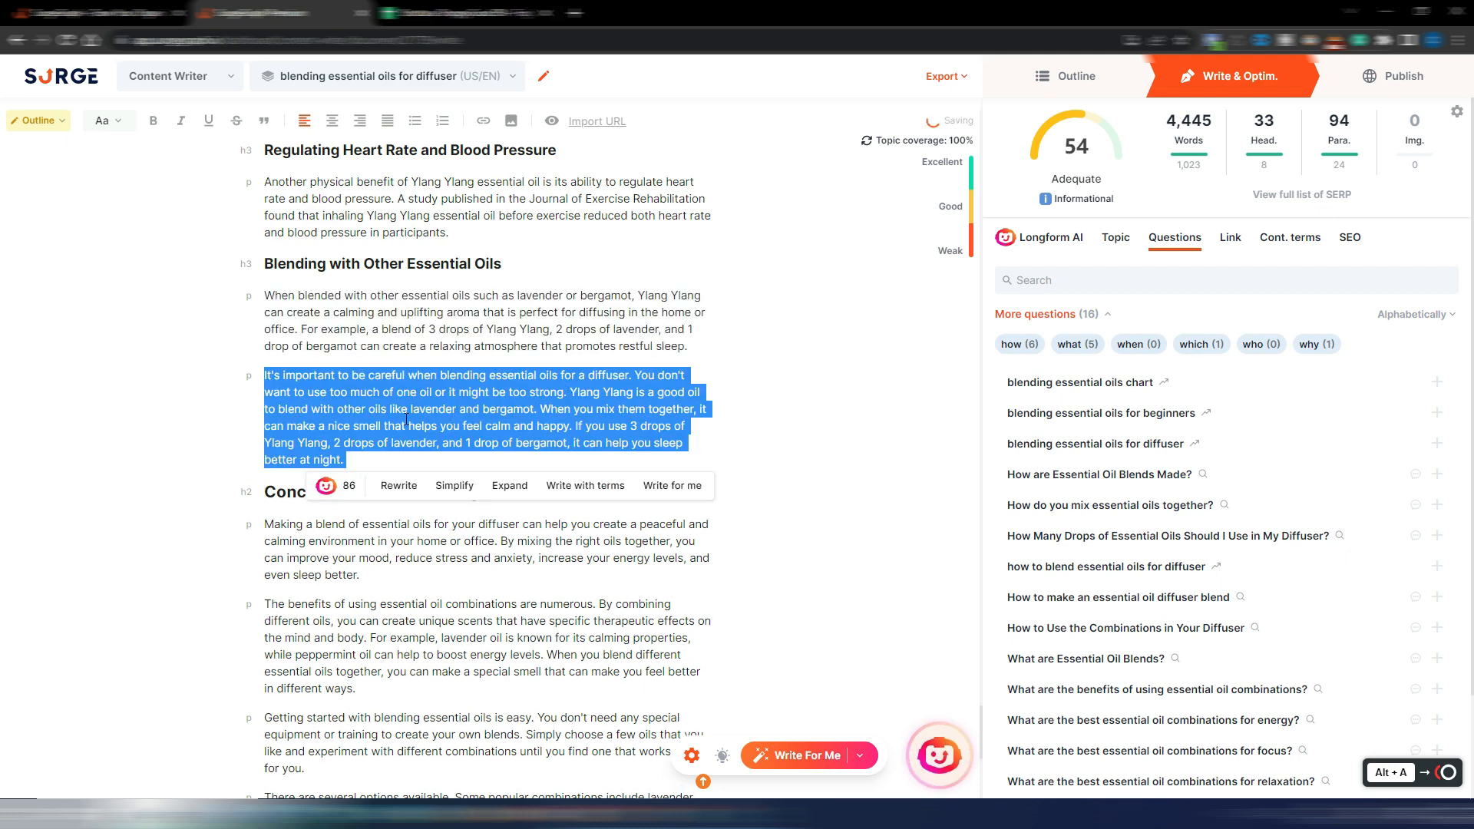
pyautogui.click(659, 340)
# Add two empty paragraphs after the final paragraph of the conclusion.
pyautogui.scroll(-6, 542, 647)
pyautogui.click(286, 615)
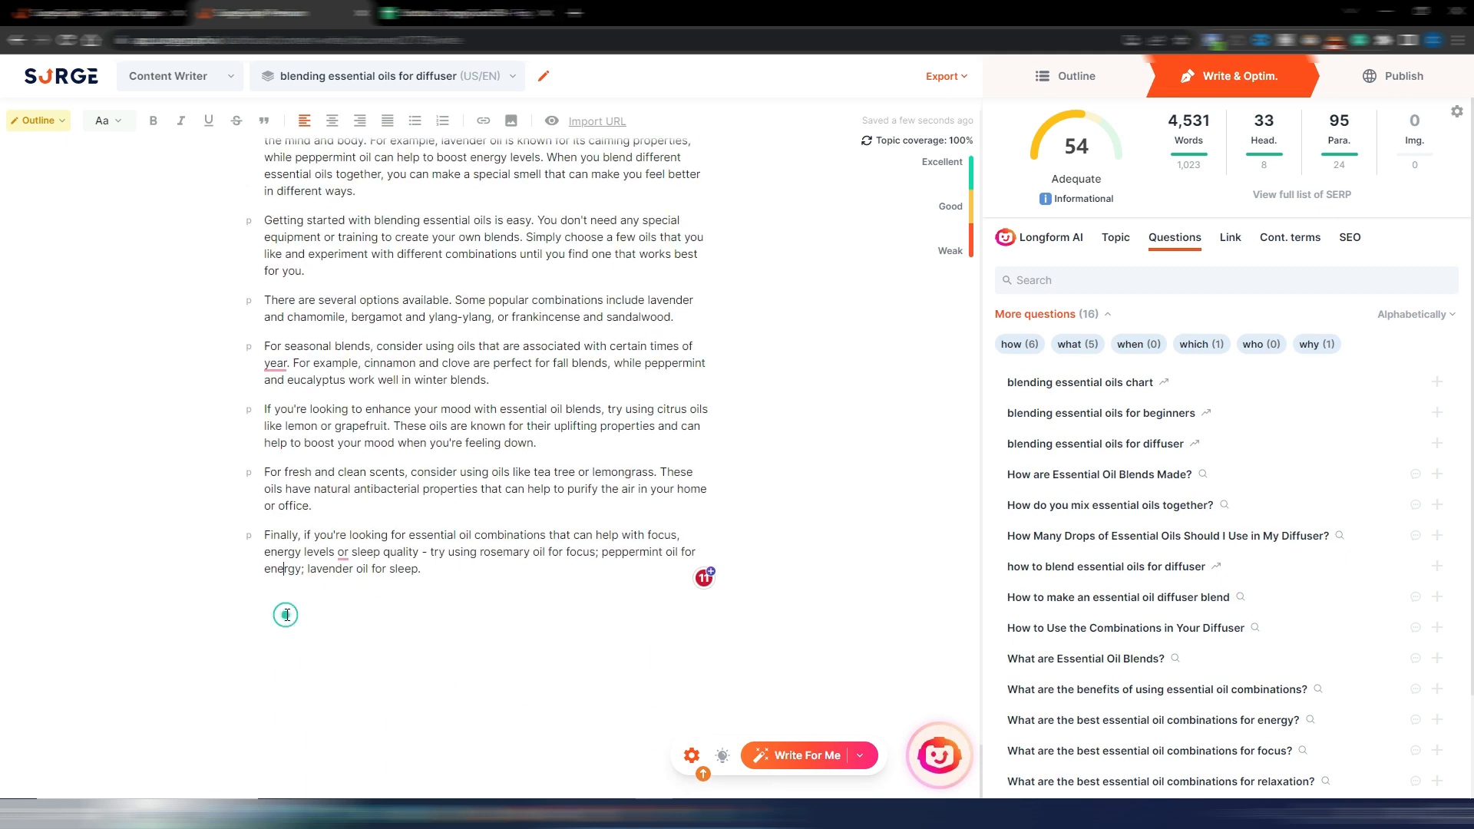
pyautogui.click(470, 568)
pyautogui.press('Return')
pyautogui.press('Return')
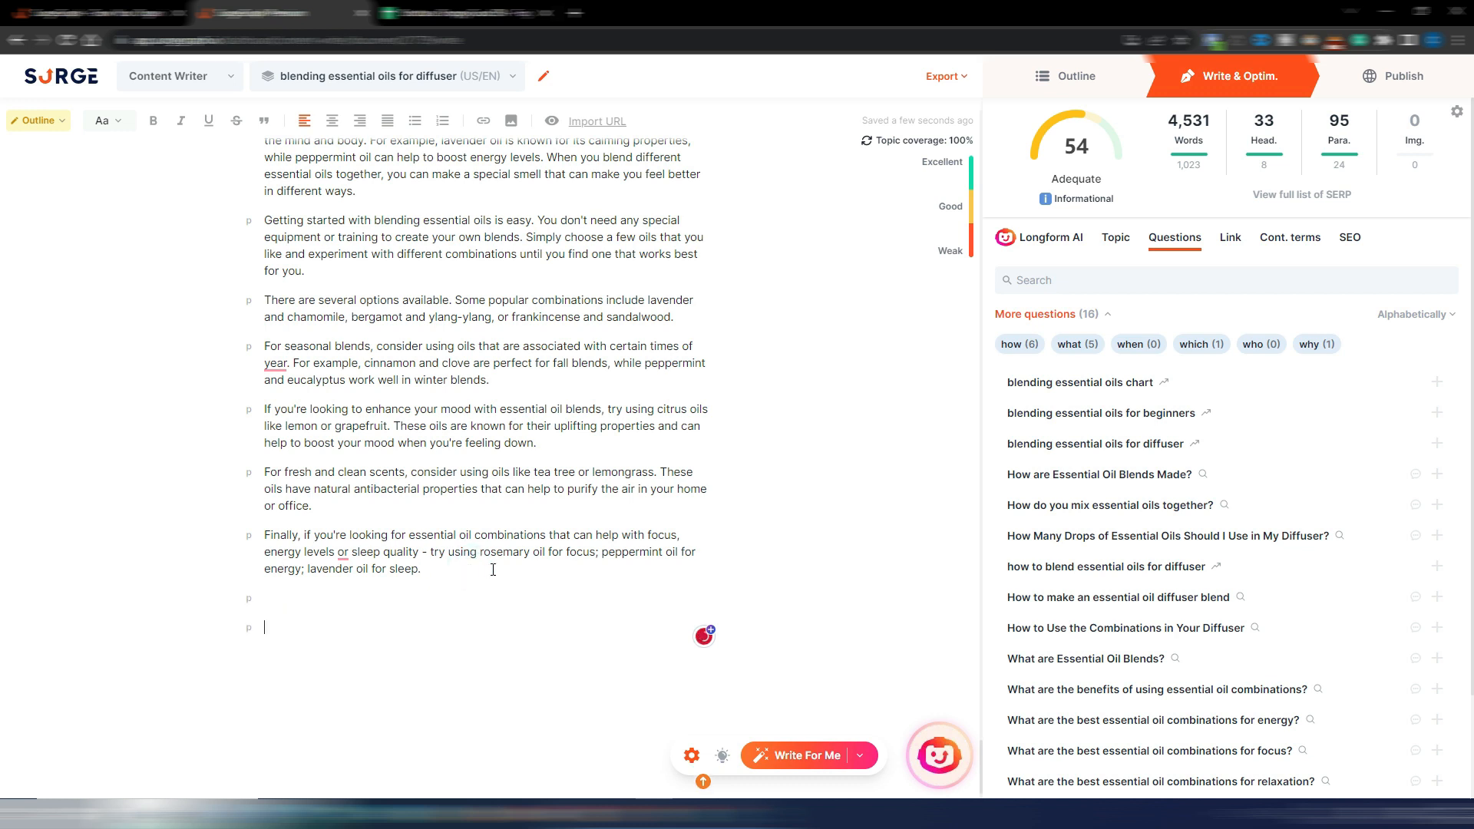
# Filter the related questions to "how" and copy "How Many Drops of Essential Oils Should I Use in My Diffuser?" into the article's last empty paragraph.
pyautogui.click(1014, 346)
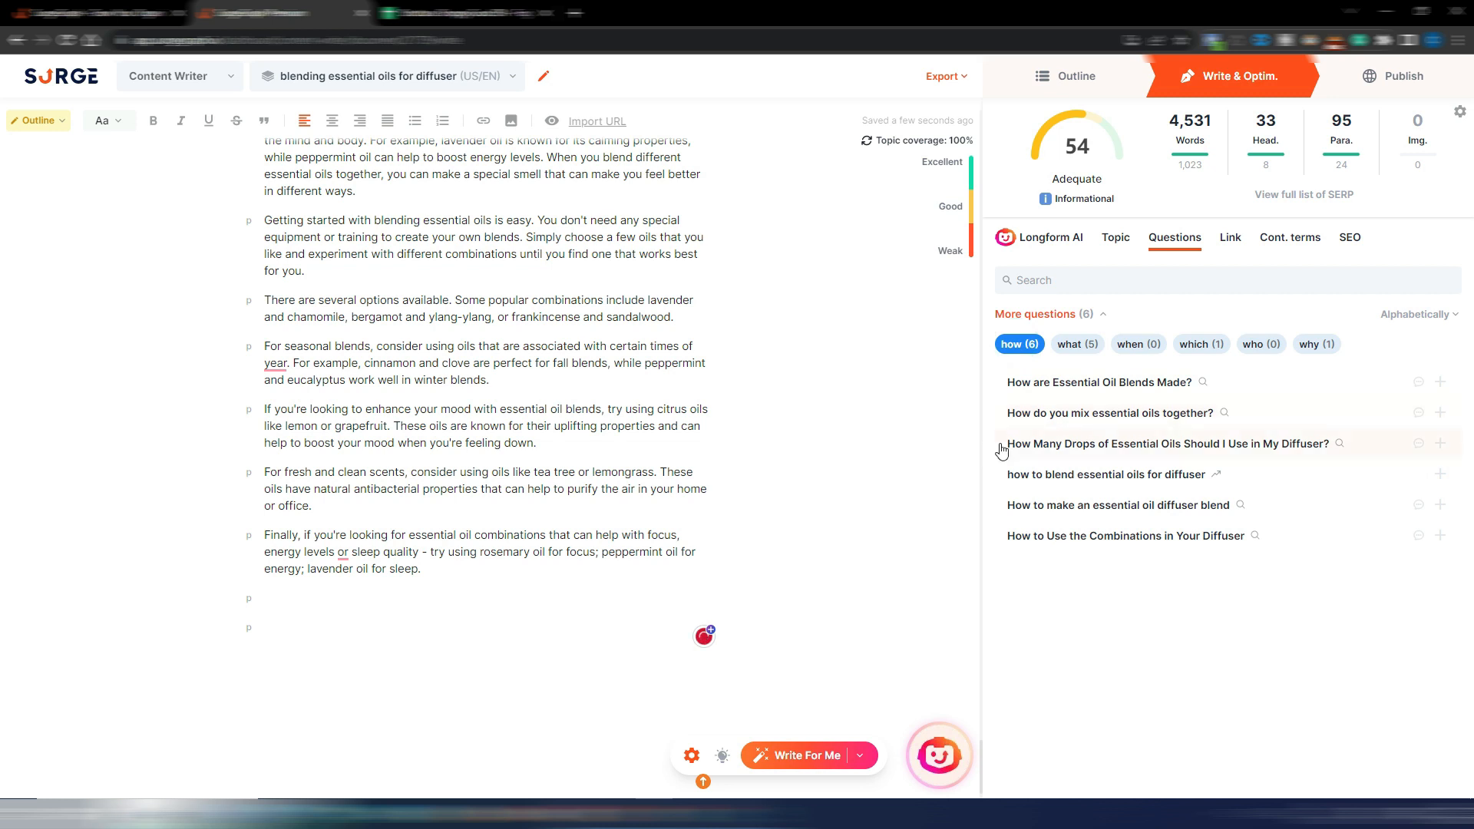
pyautogui.moveTo(1002, 444); pyautogui.dragTo(1332, 453)
pyautogui.hotkey('ctrl', 'c')
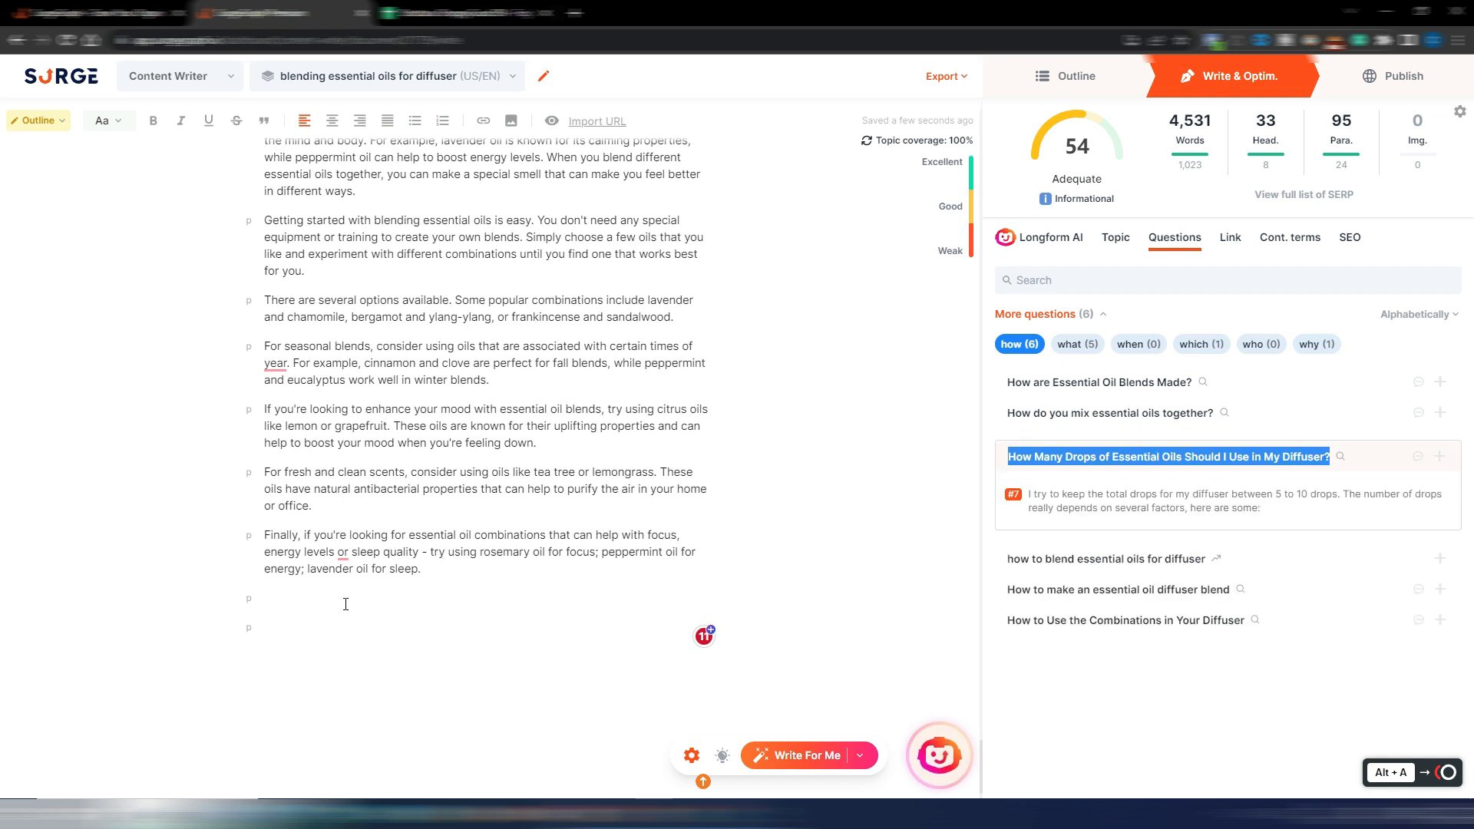
pyautogui.click(296, 627)
pyautogui.hotkey('ctrl', 'v')
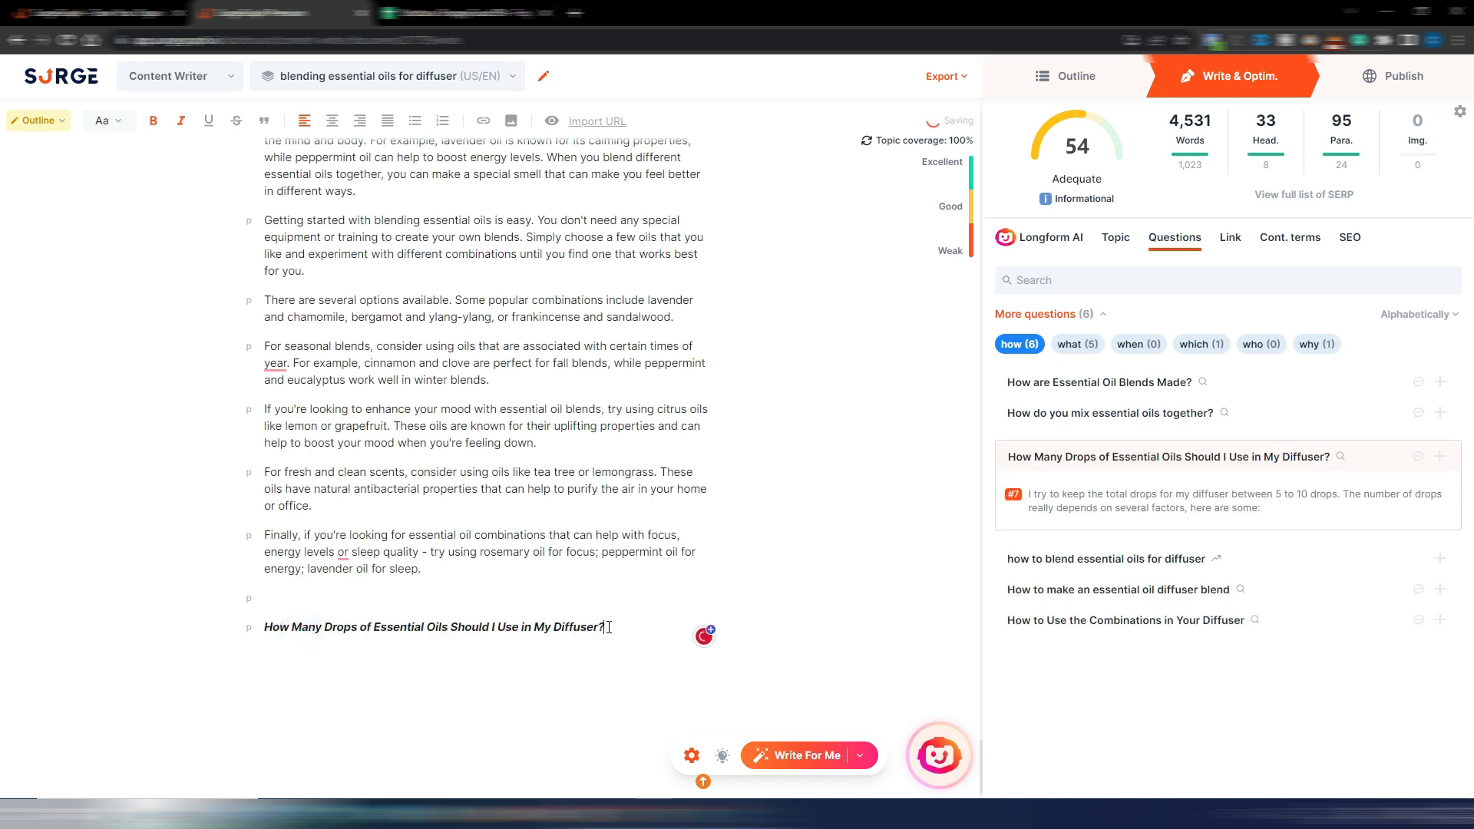
# Have the AI write an answer paragraph beneath the pasted question about the number of essential oil drops.
pyautogui.tripleClick(609, 627)
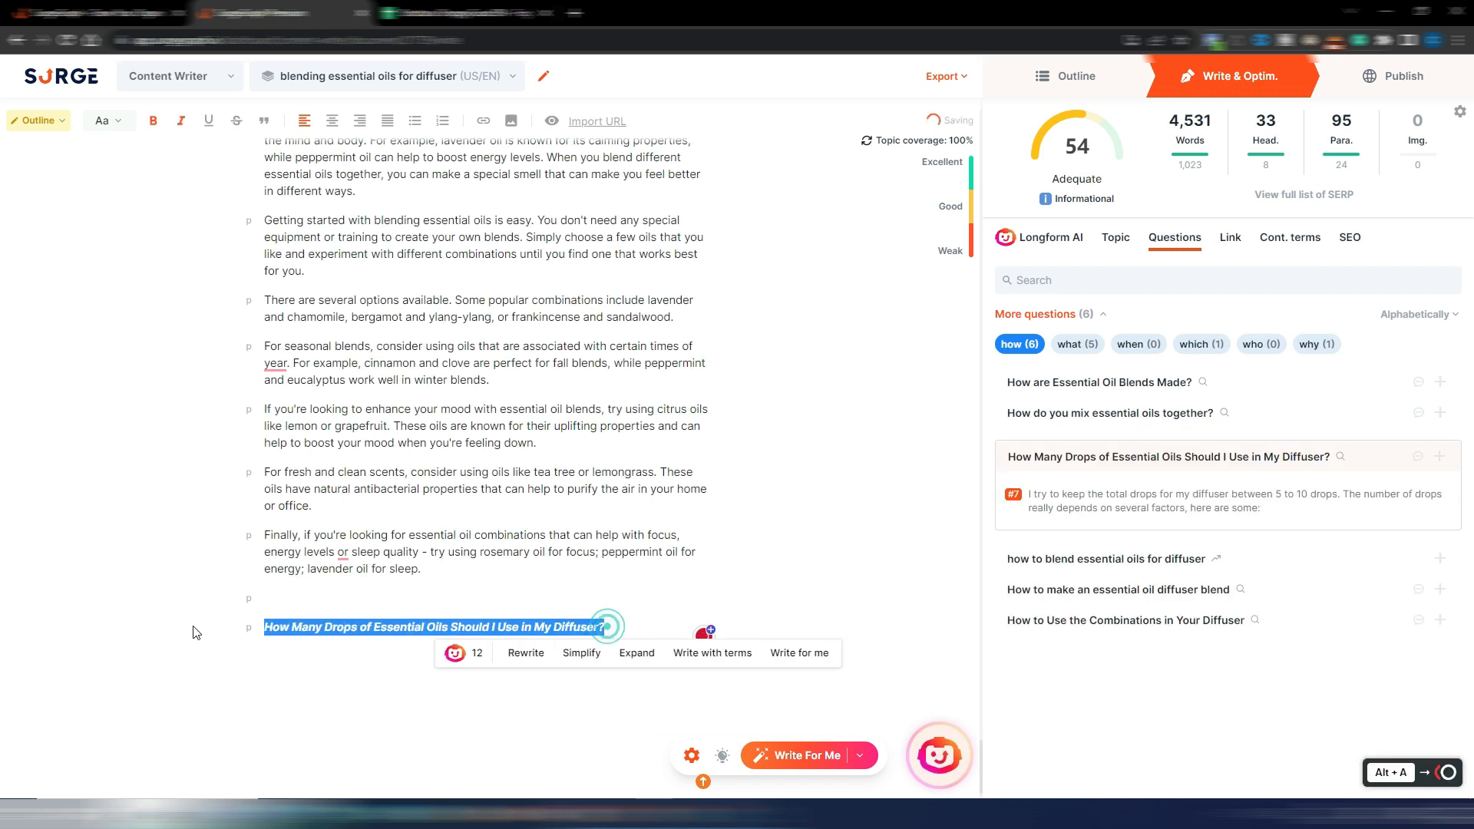
pyautogui.click(818, 654)
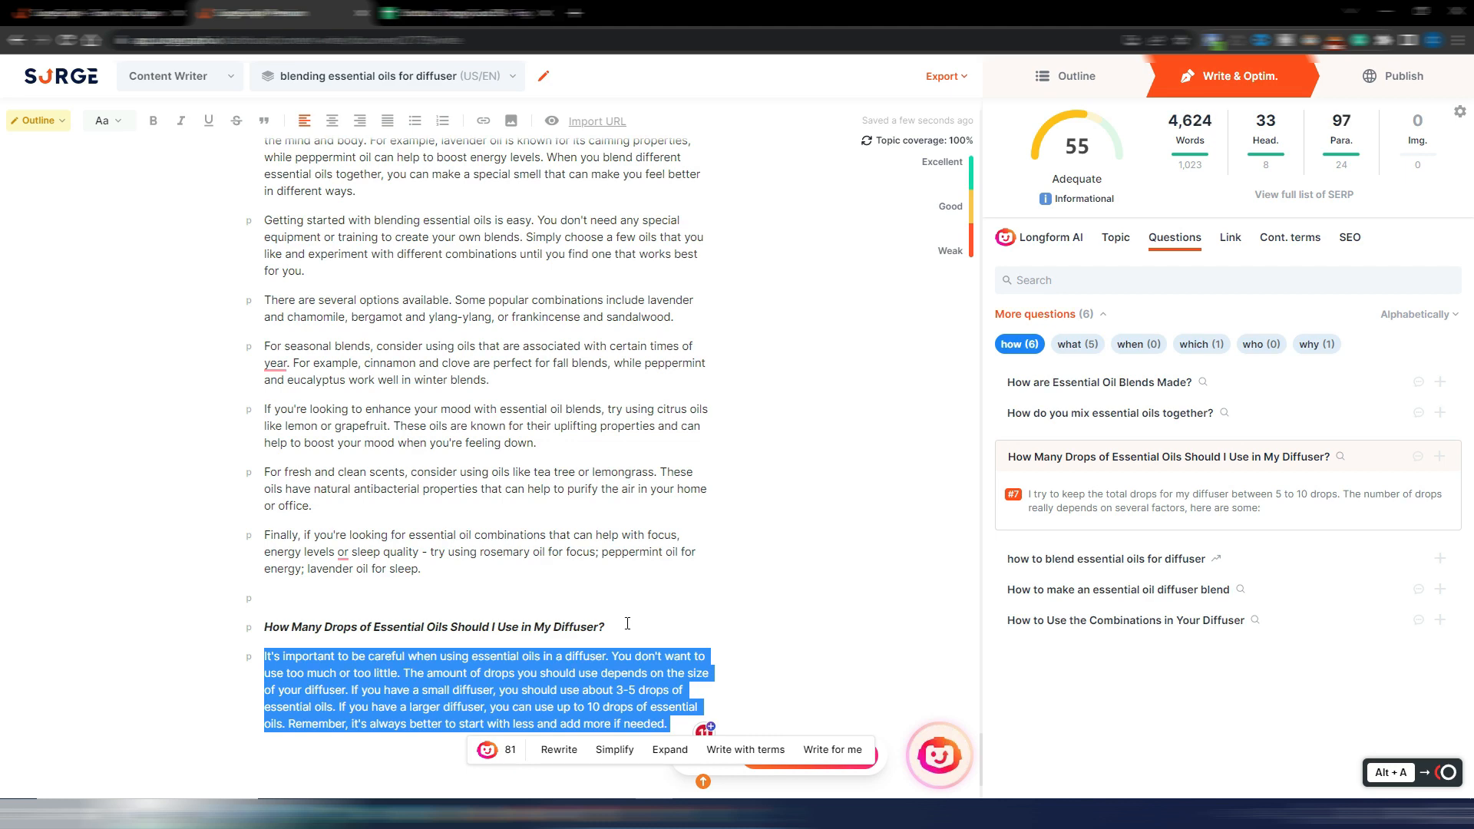
pyautogui.scroll(-2, 626, 615)
pyautogui.click(588, 519)
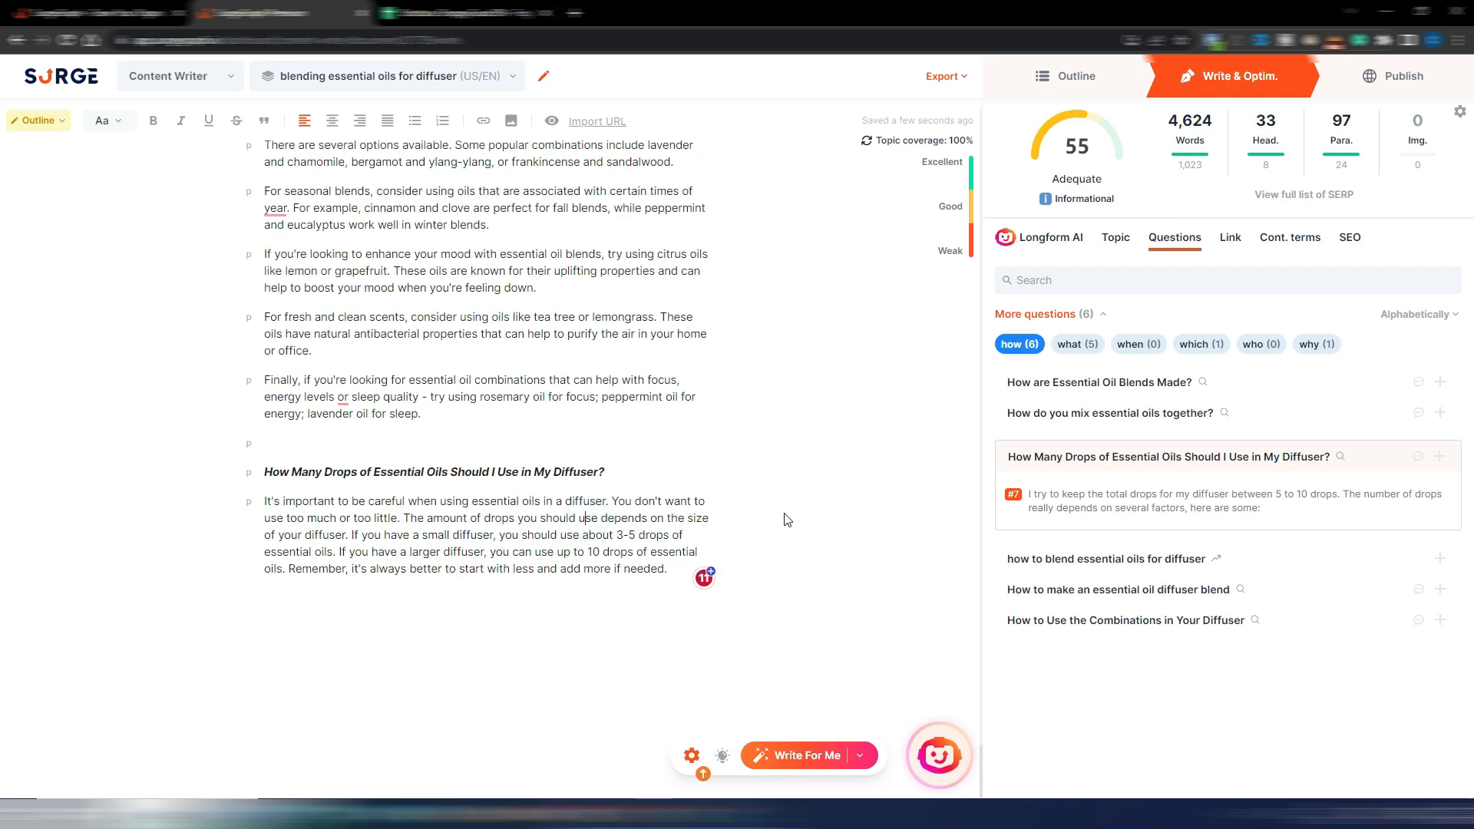
# Review the suggested top topics for the article and the Longform AI tone, creativity and readability settings.
pyautogui.scroll(7, 787, 520)
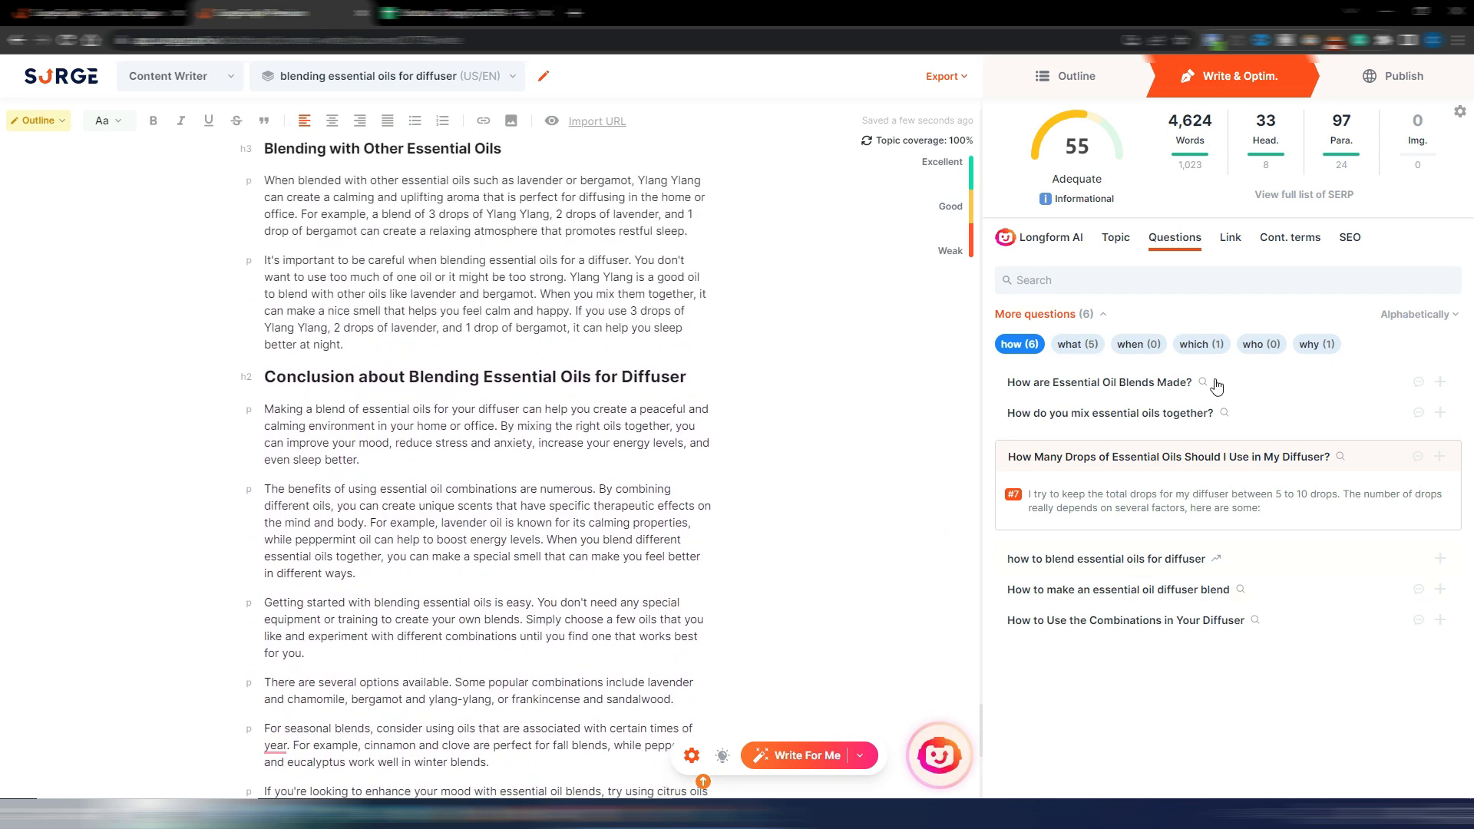
pyautogui.click(1115, 238)
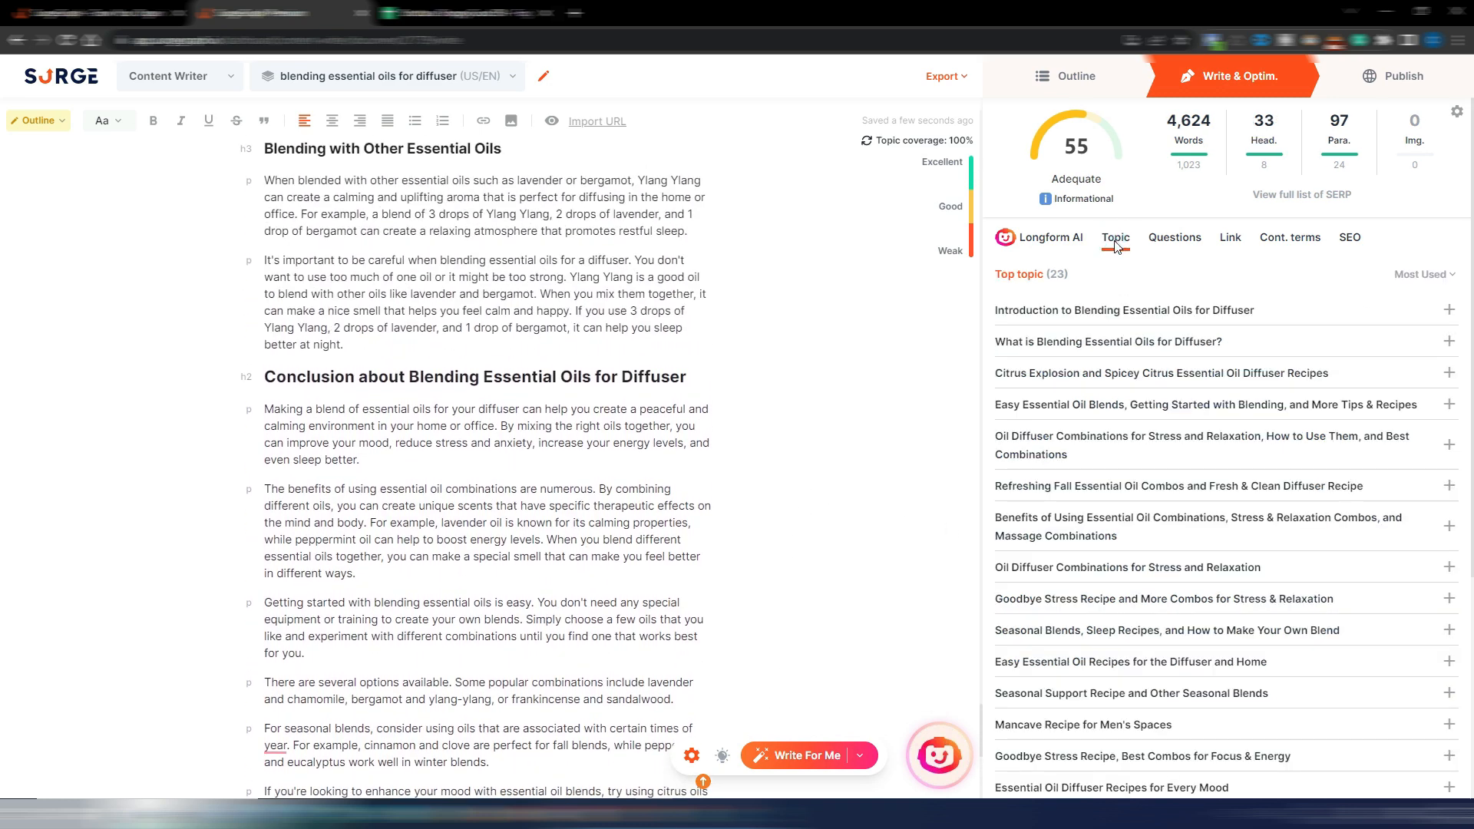
pyautogui.scroll(-4, 1154, 555)
pyautogui.scroll(4, 1157, 559)
pyautogui.click(1052, 244)
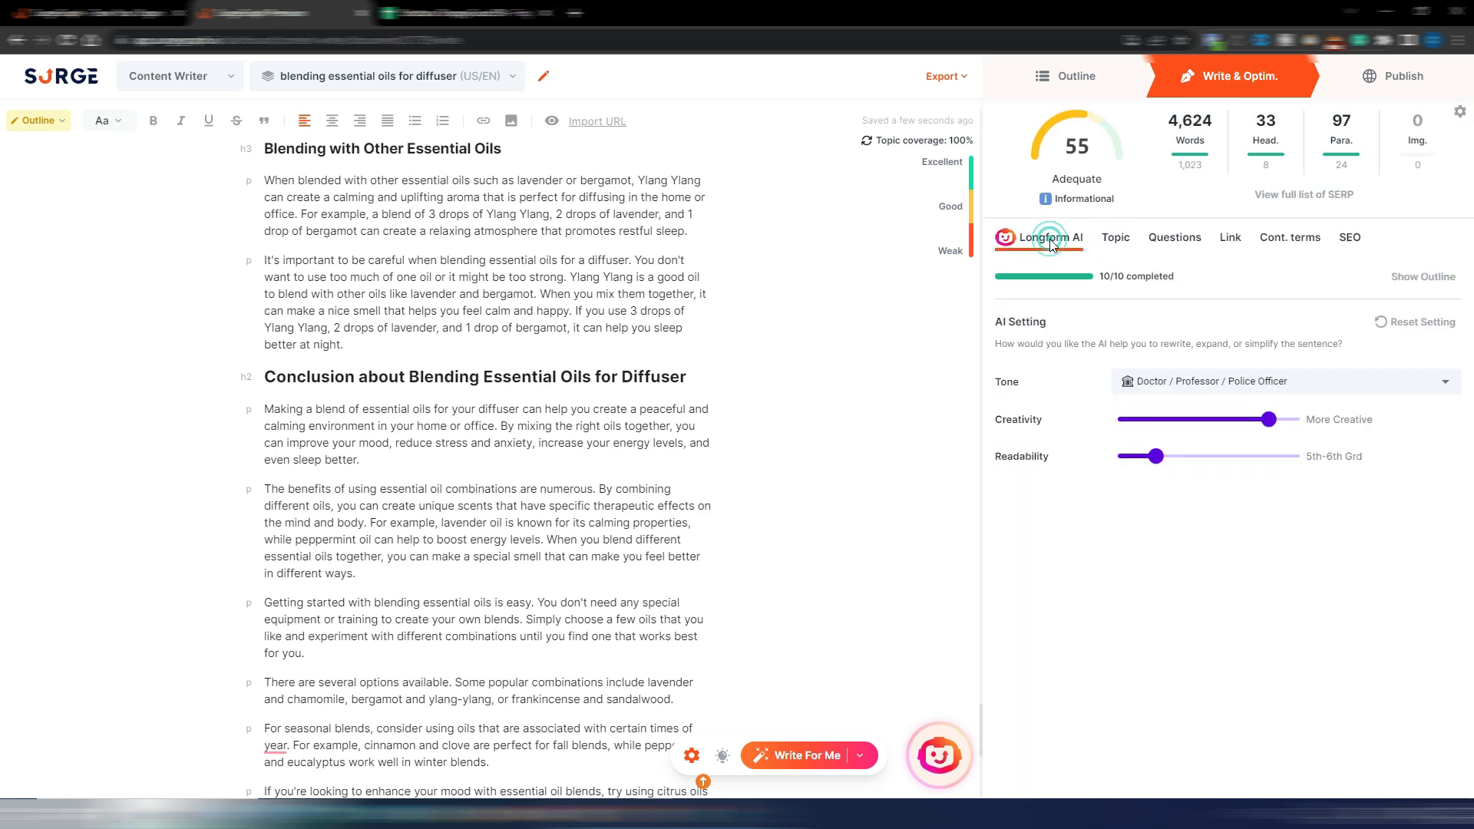
# Examine the full SERP list with the competitors' word counts in the SERP Analyzer and close it.
pyautogui.moveTo(1314, 201)
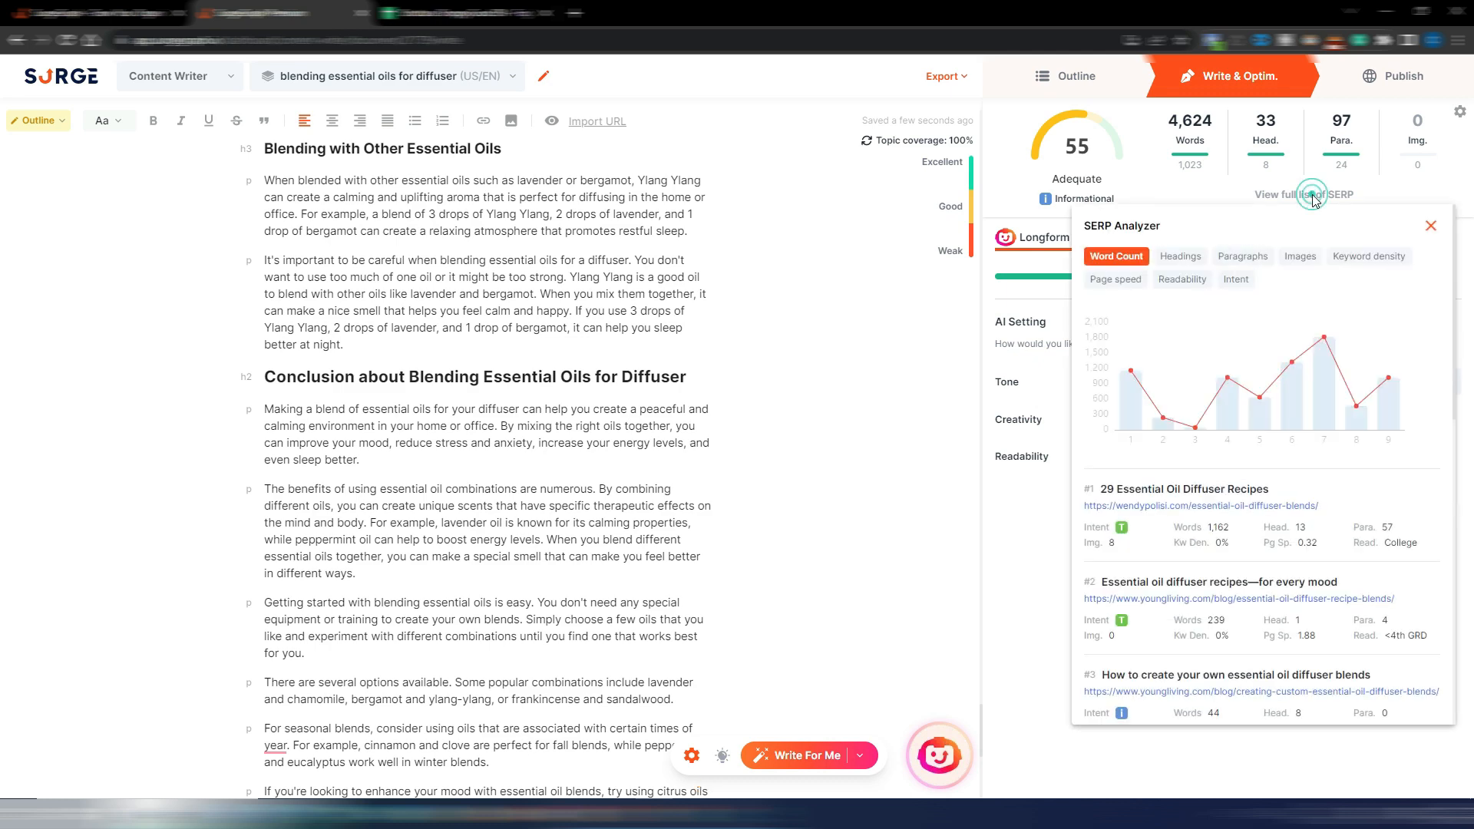
pyautogui.scroll(-5, 1225, 548)
pyautogui.scroll(-3, 1225, 548)
pyautogui.scroll(10, 1225, 548)
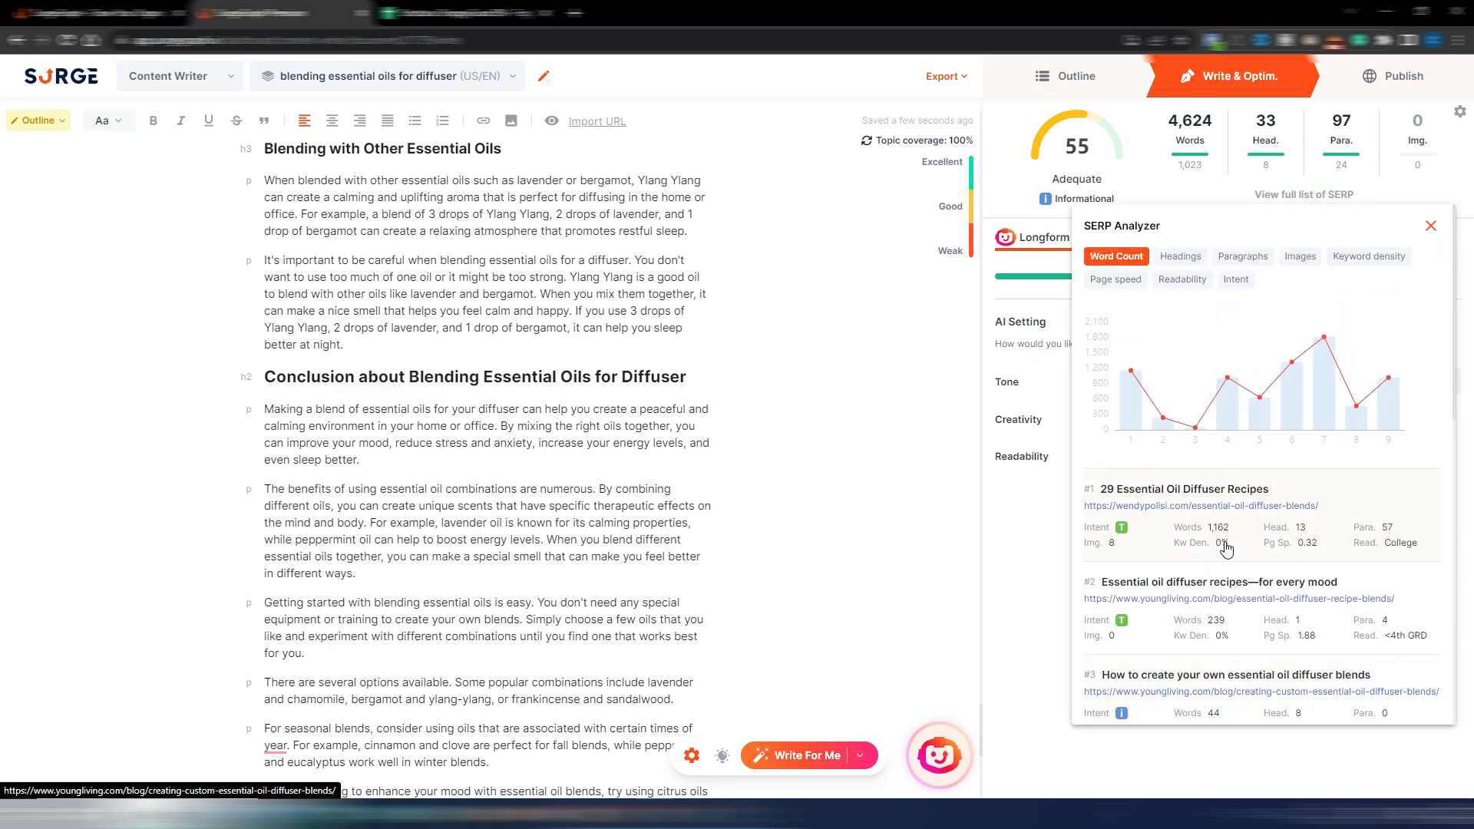
pyautogui.moveTo(1135, 446)
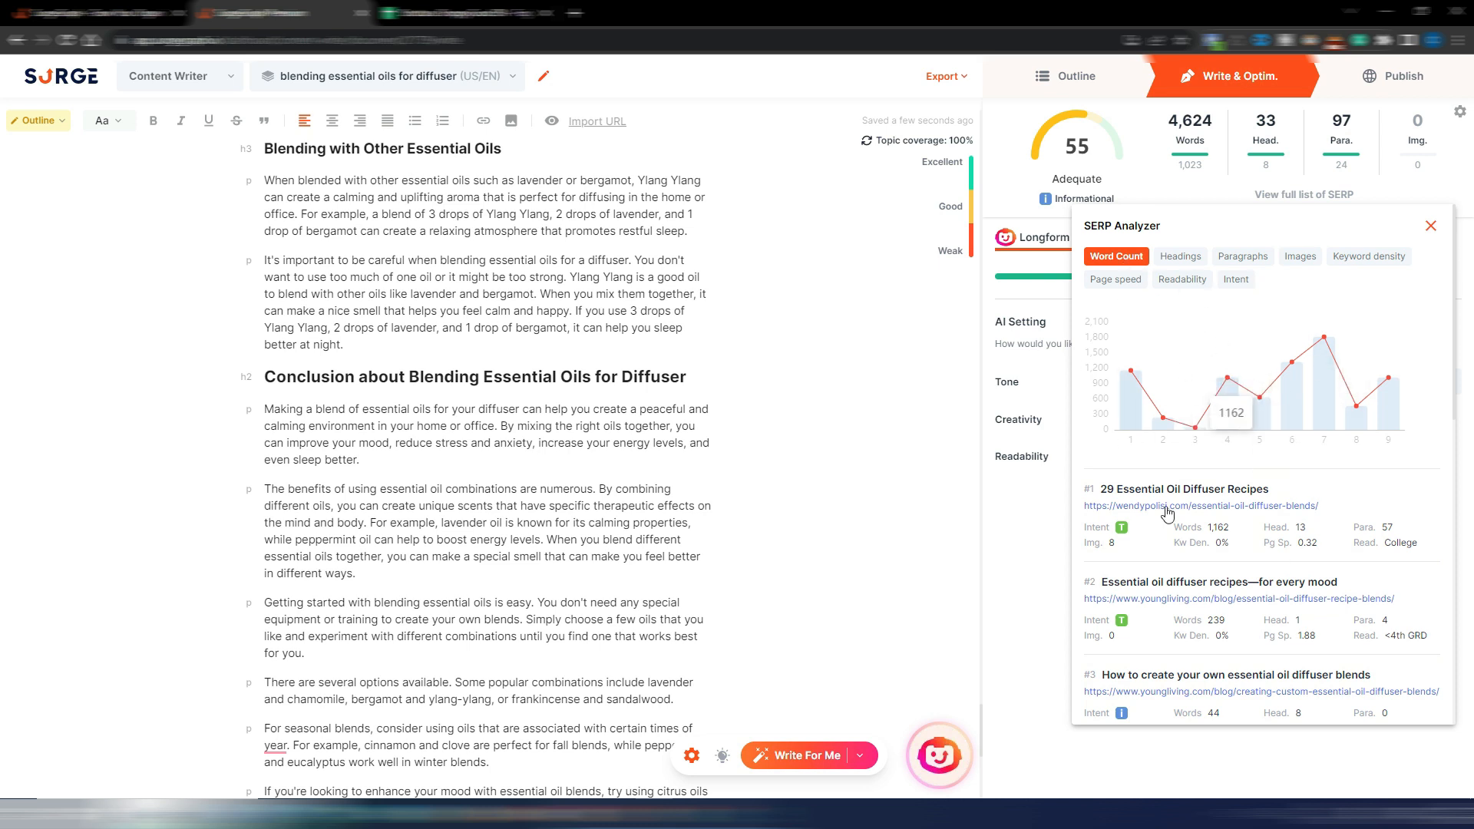
pyautogui.click(1432, 225)
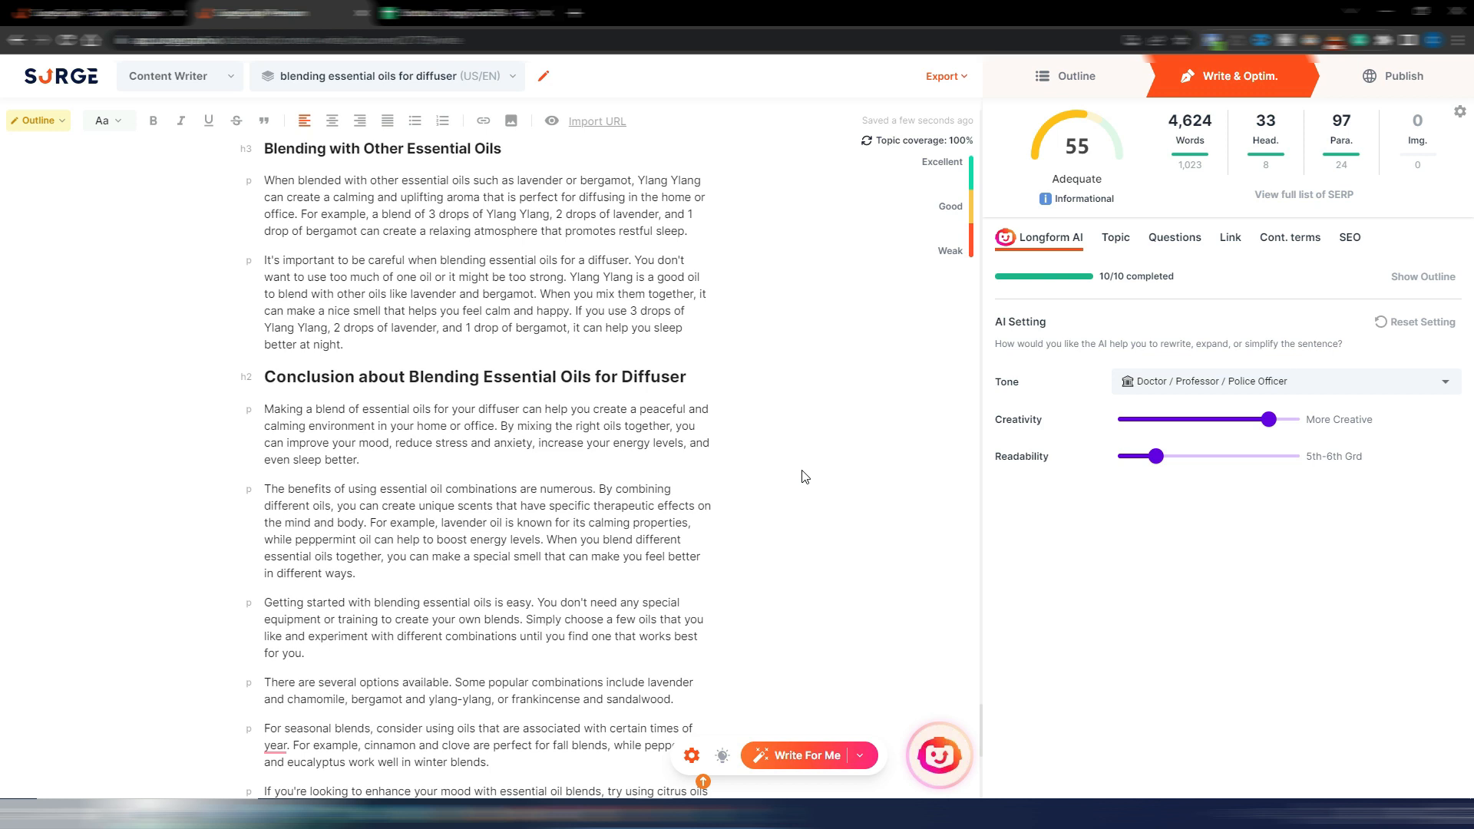
# Generate a meta description for the article in the Publish stage and return to Write & Optim.
pyautogui.click(1402, 77)
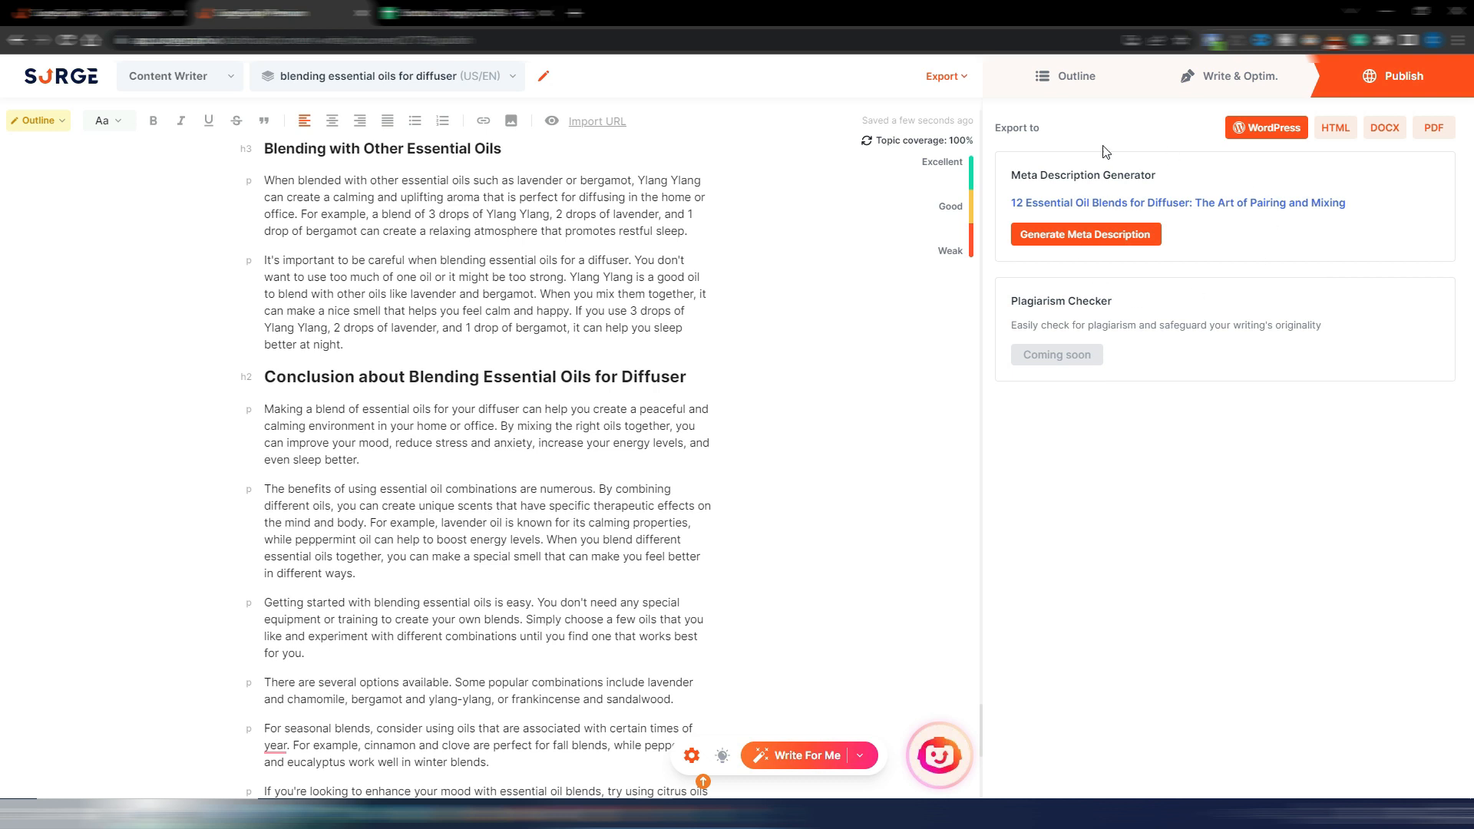
pyautogui.click(1101, 235)
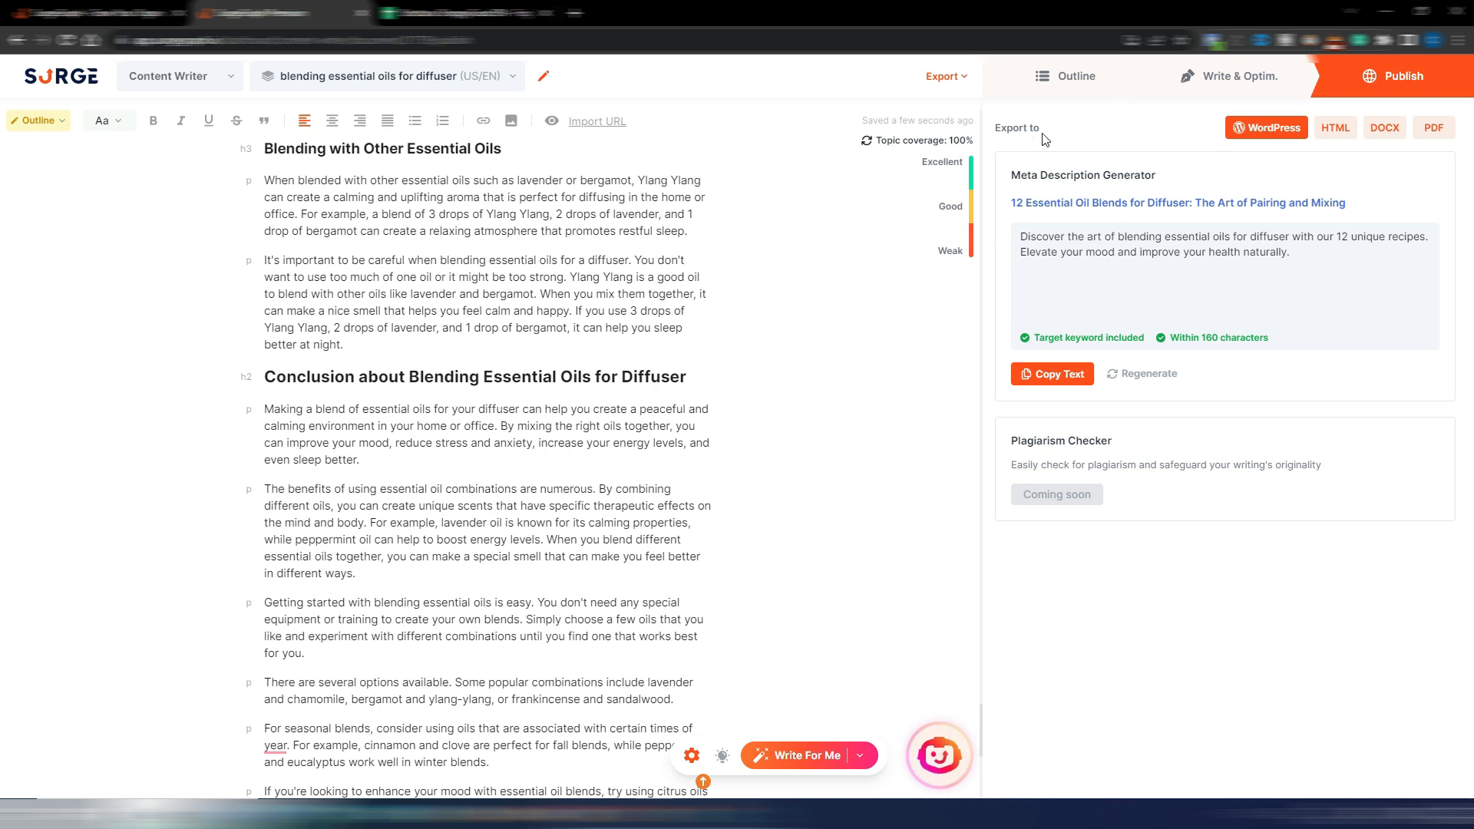
pyautogui.click(1199, 76)
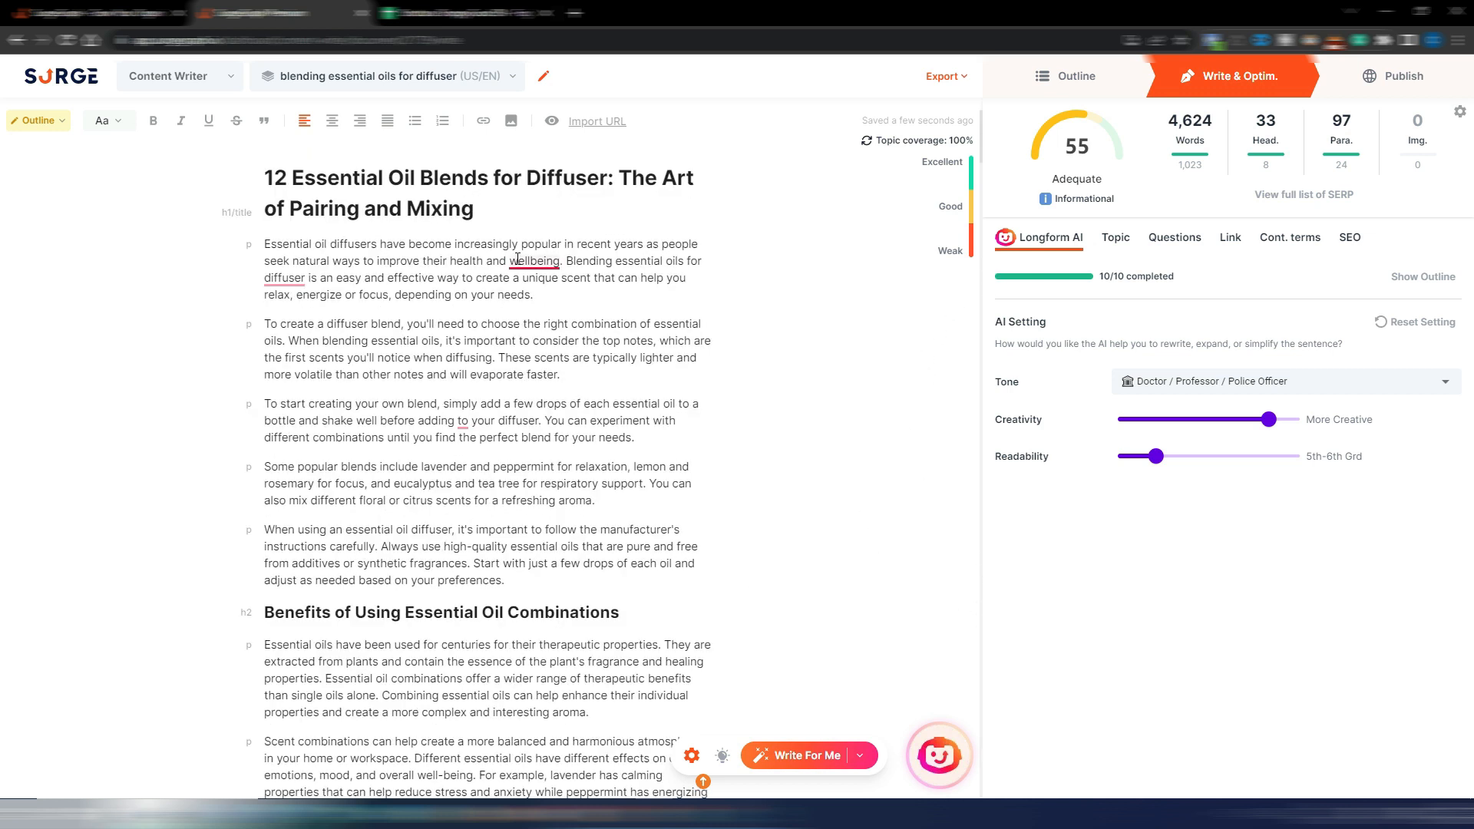
pyautogui.moveTo(530, 262)
pyautogui.click(165, 82)
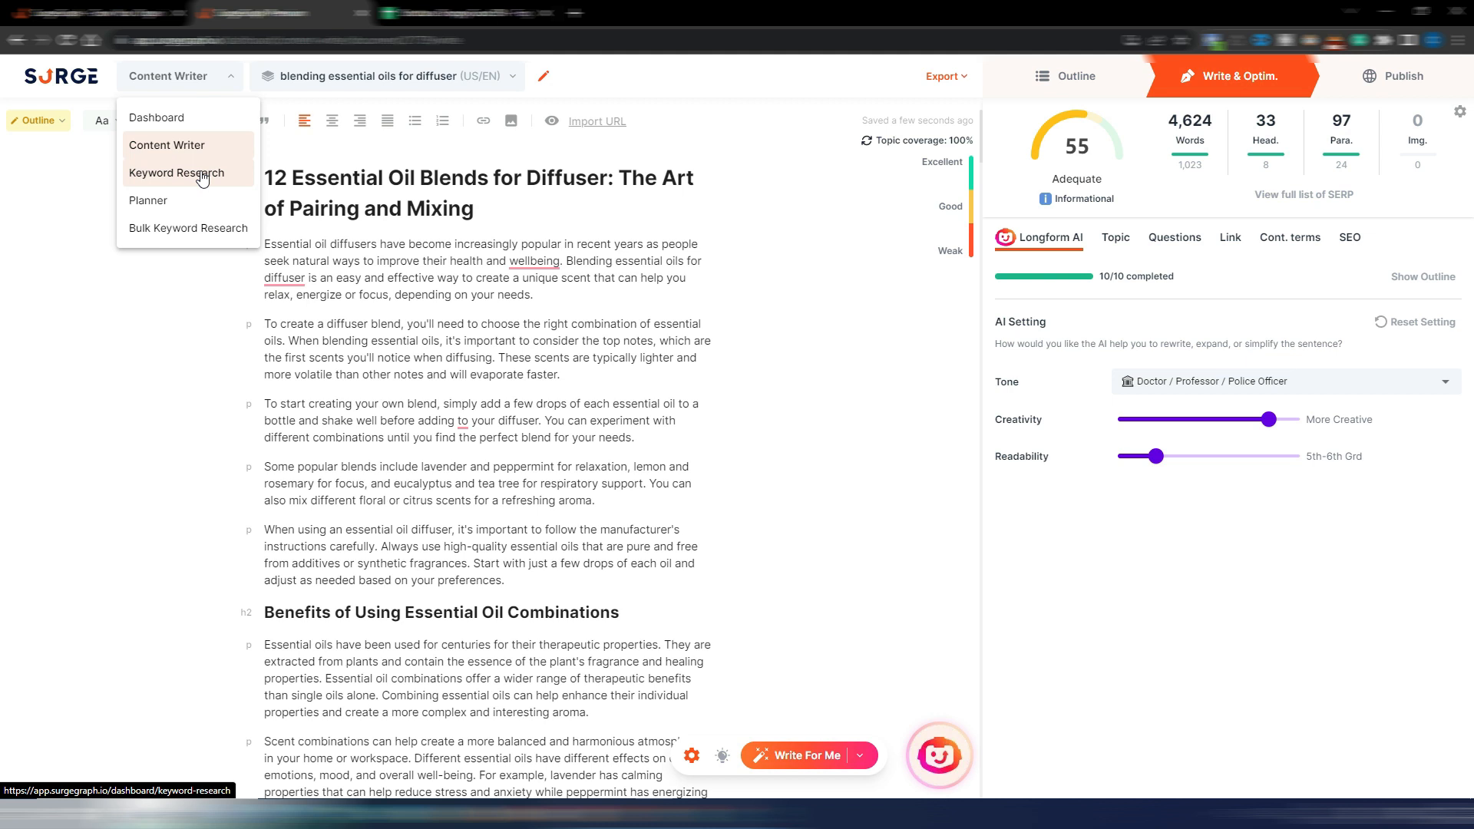
pyautogui.click(781, 482)
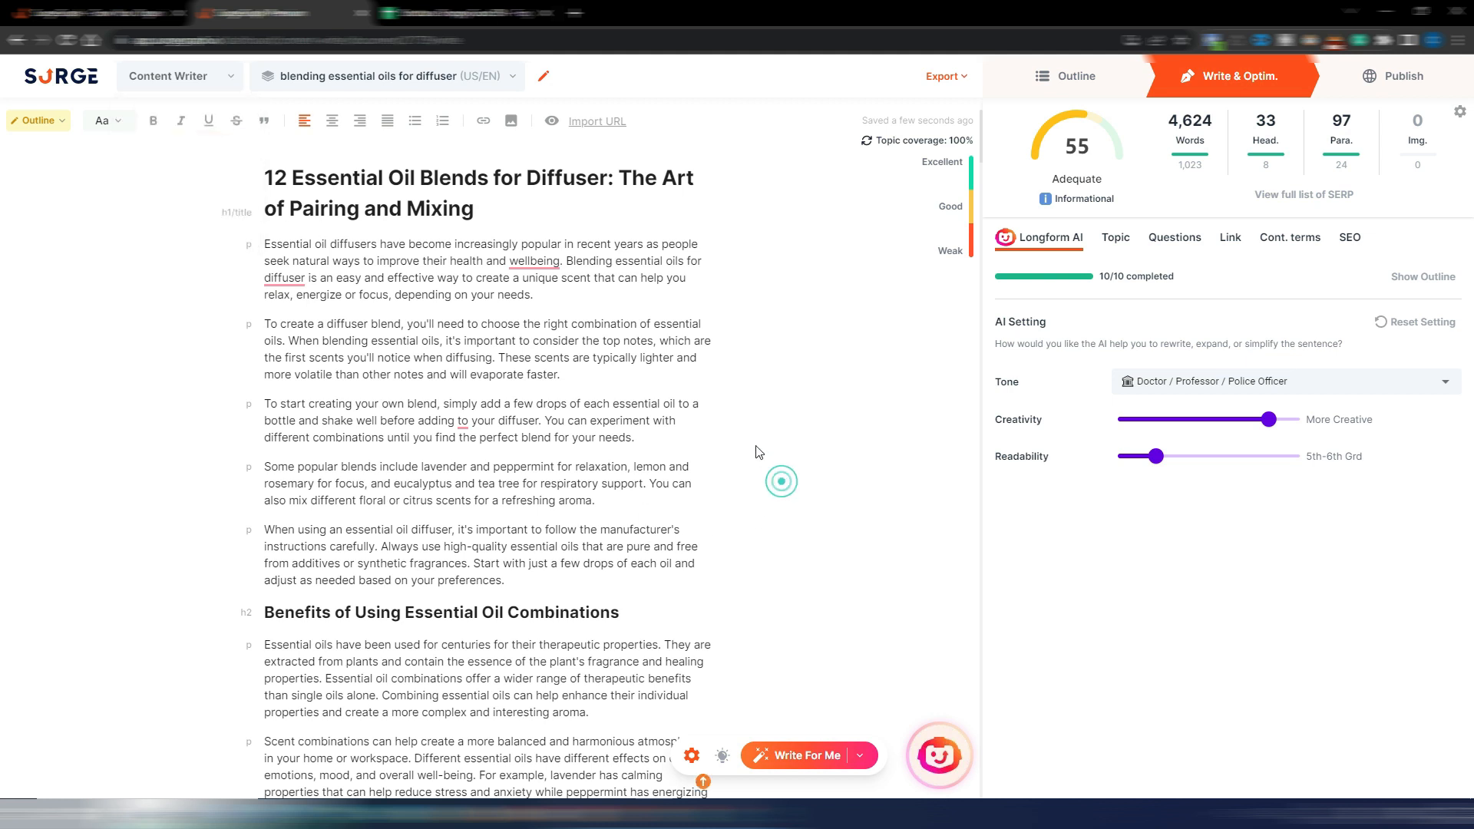
# Switch to the SurgeGraph sales page and review the prices of the 1, 12 and 36 month plans.
pyautogui.click(144, 13)
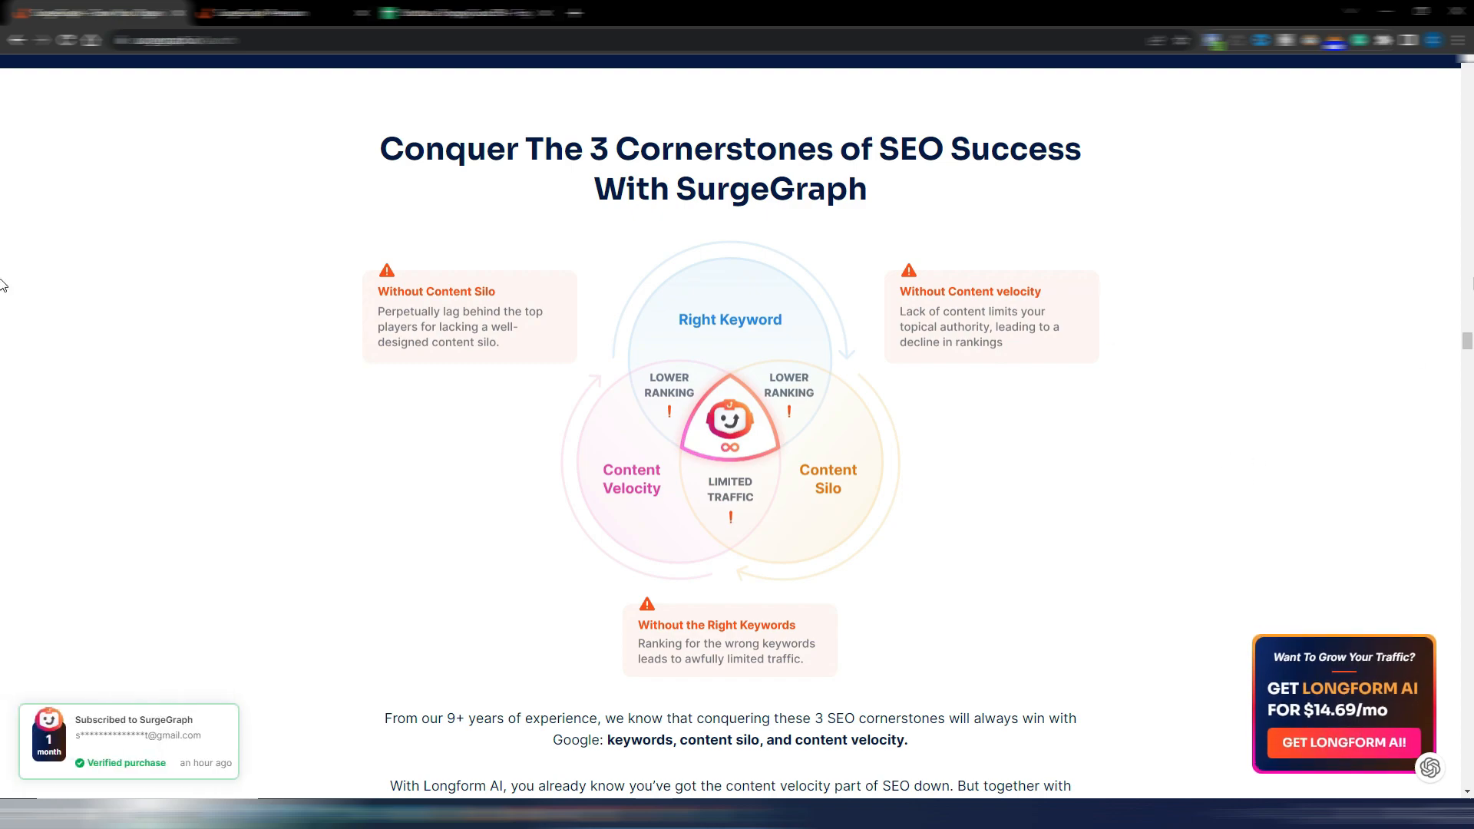
pyautogui.scroll(10, 1, 332)
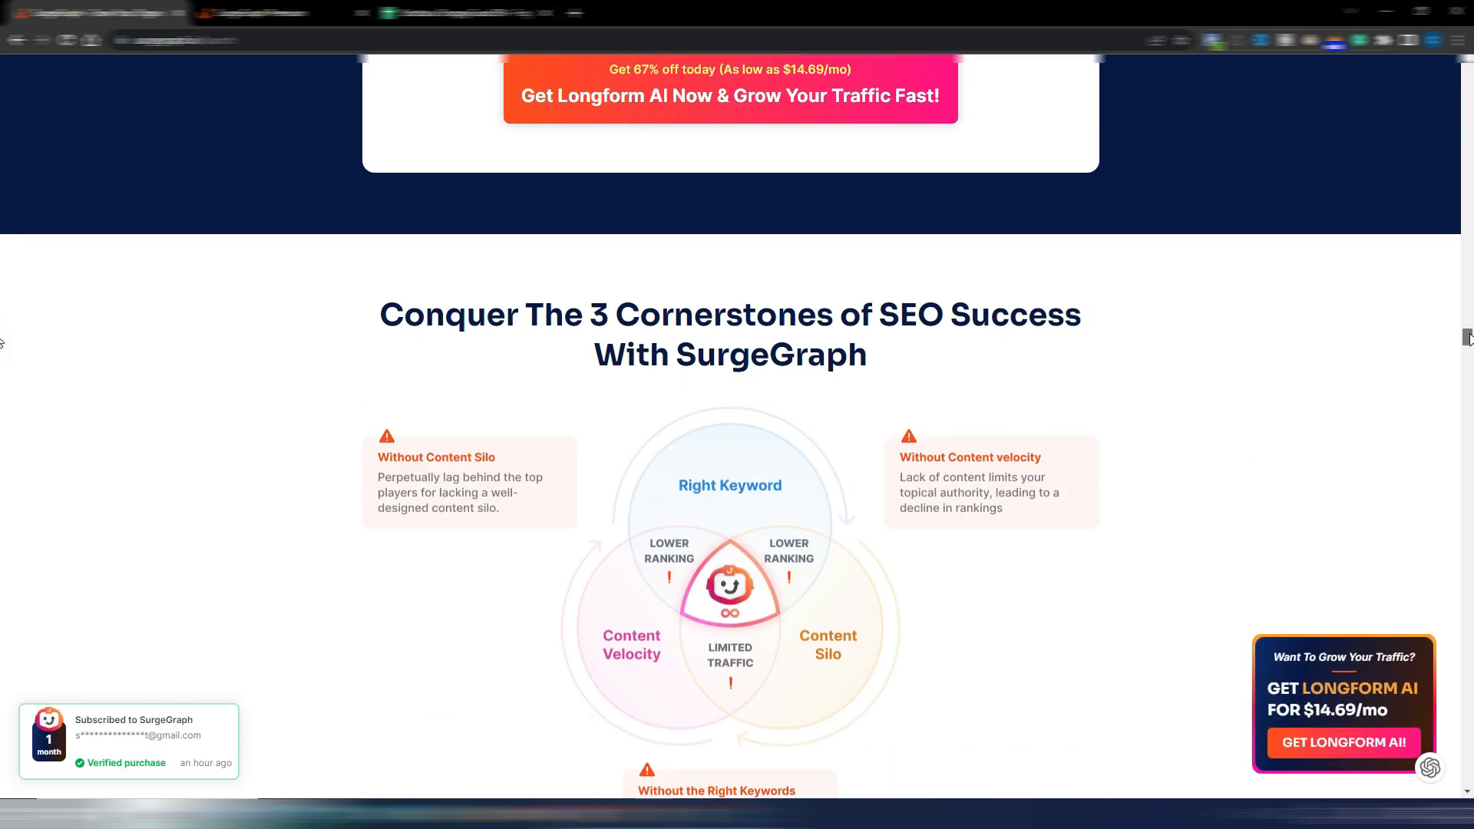
pyautogui.moveTo(1468, 327); pyautogui.dragTo(1472, 49)
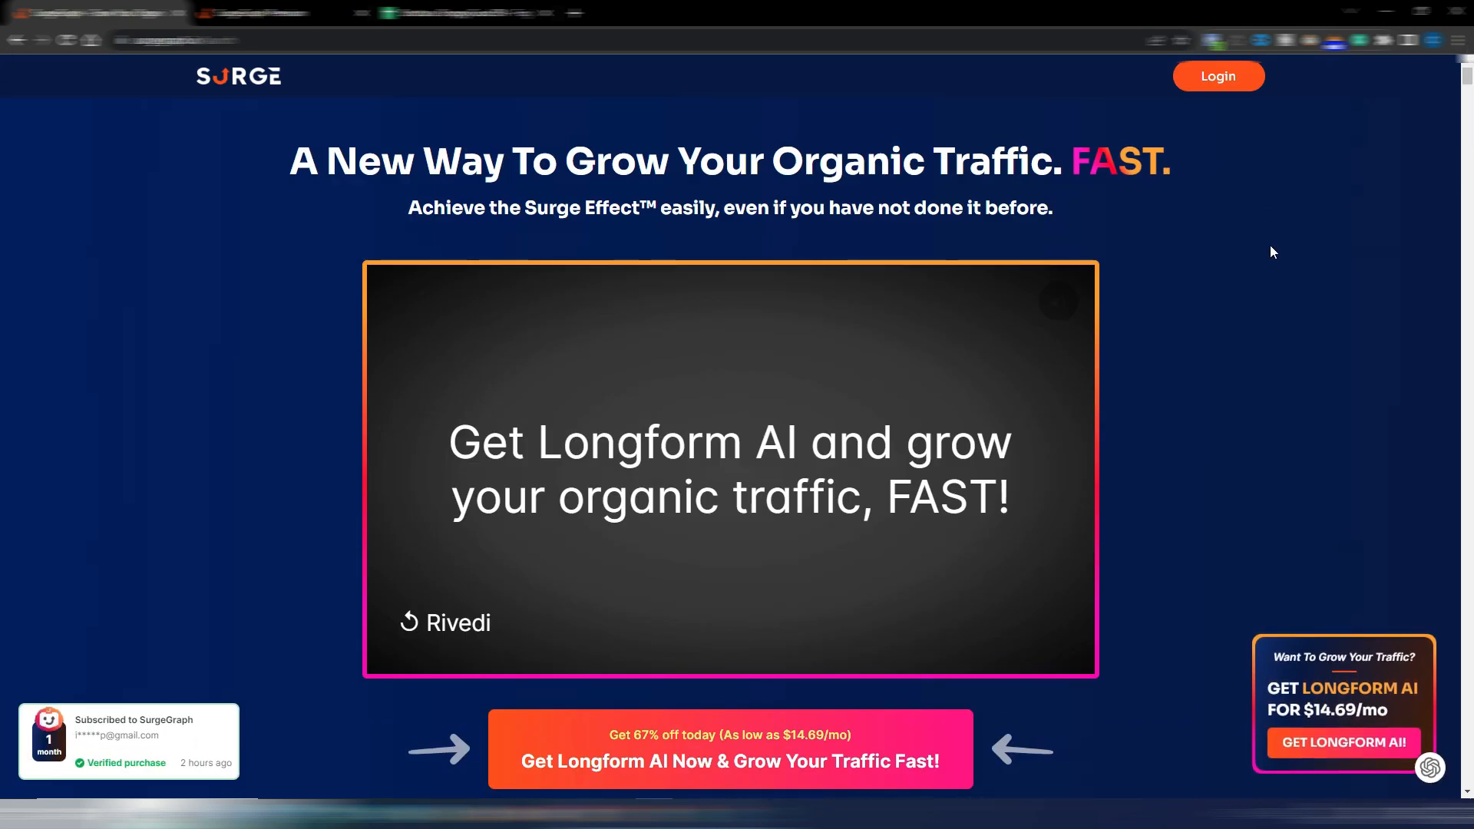
pyautogui.moveTo(1467, 77); pyautogui.dragTo(1467, 617)
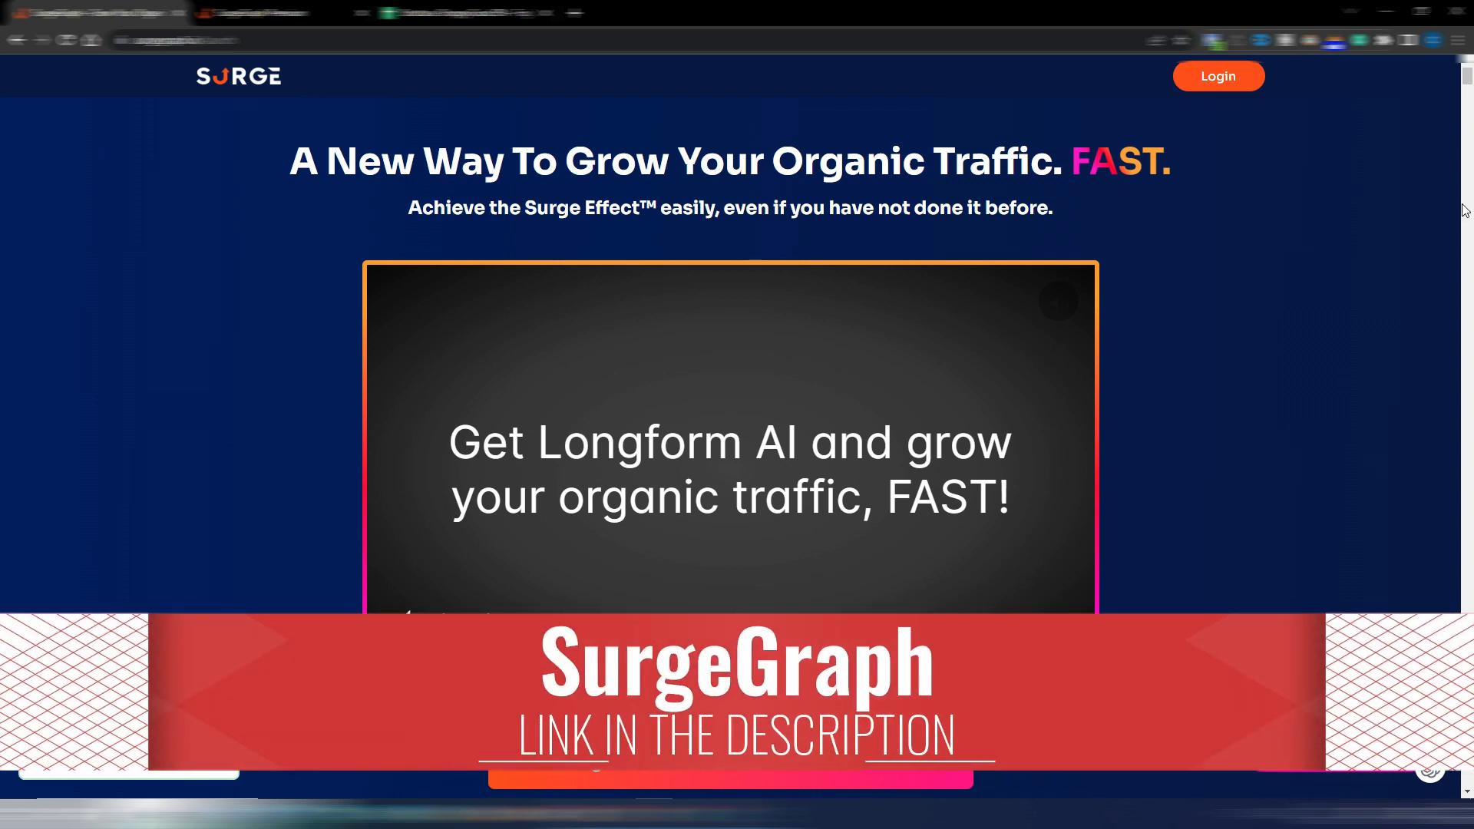
pyautogui.moveTo(1466, 77); pyautogui.dragTo(1466, 624)
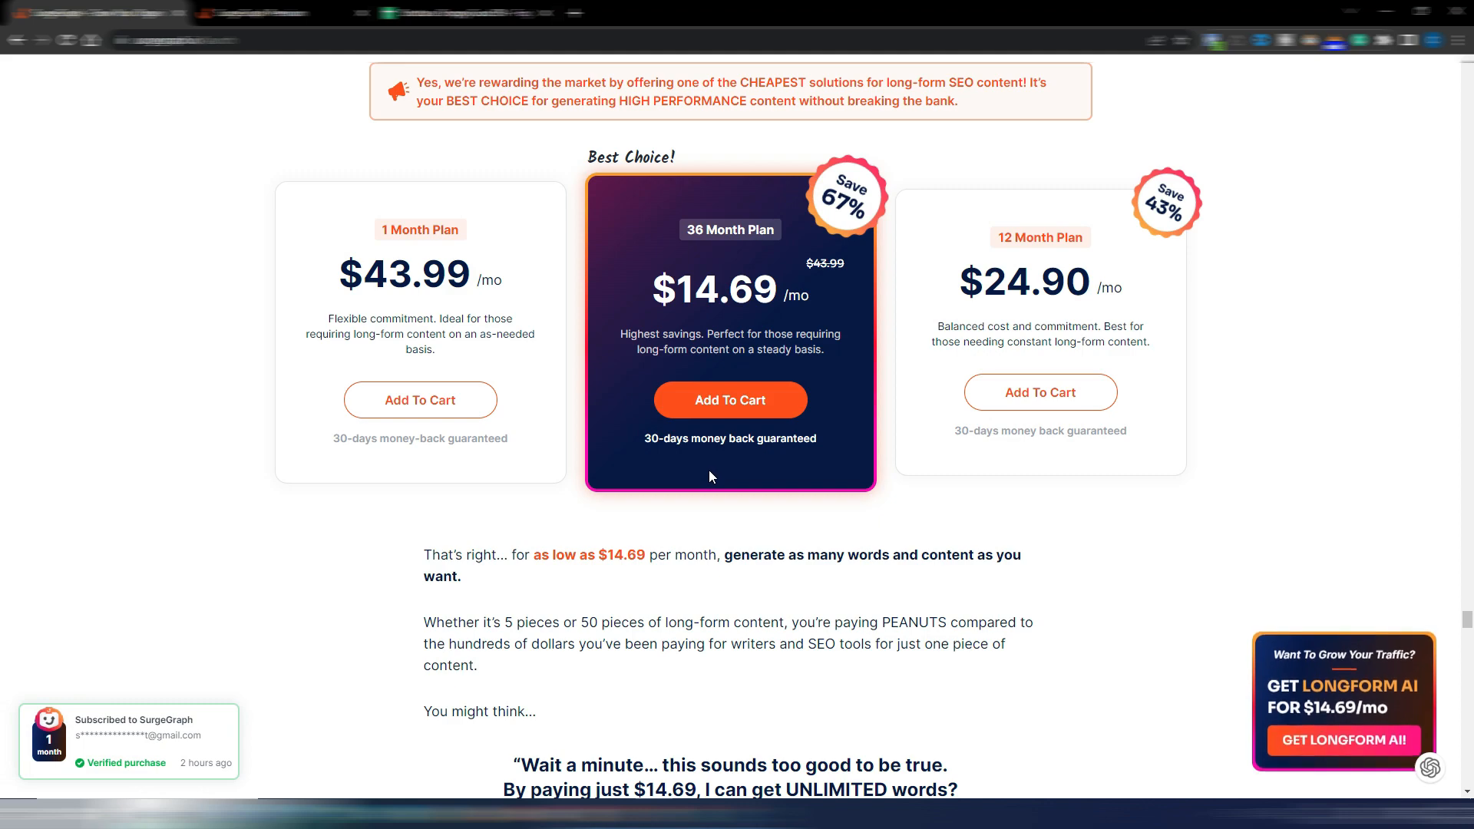
pyautogui.moveTo(1469, 621); pyautogui.dragTo(1472, 66)
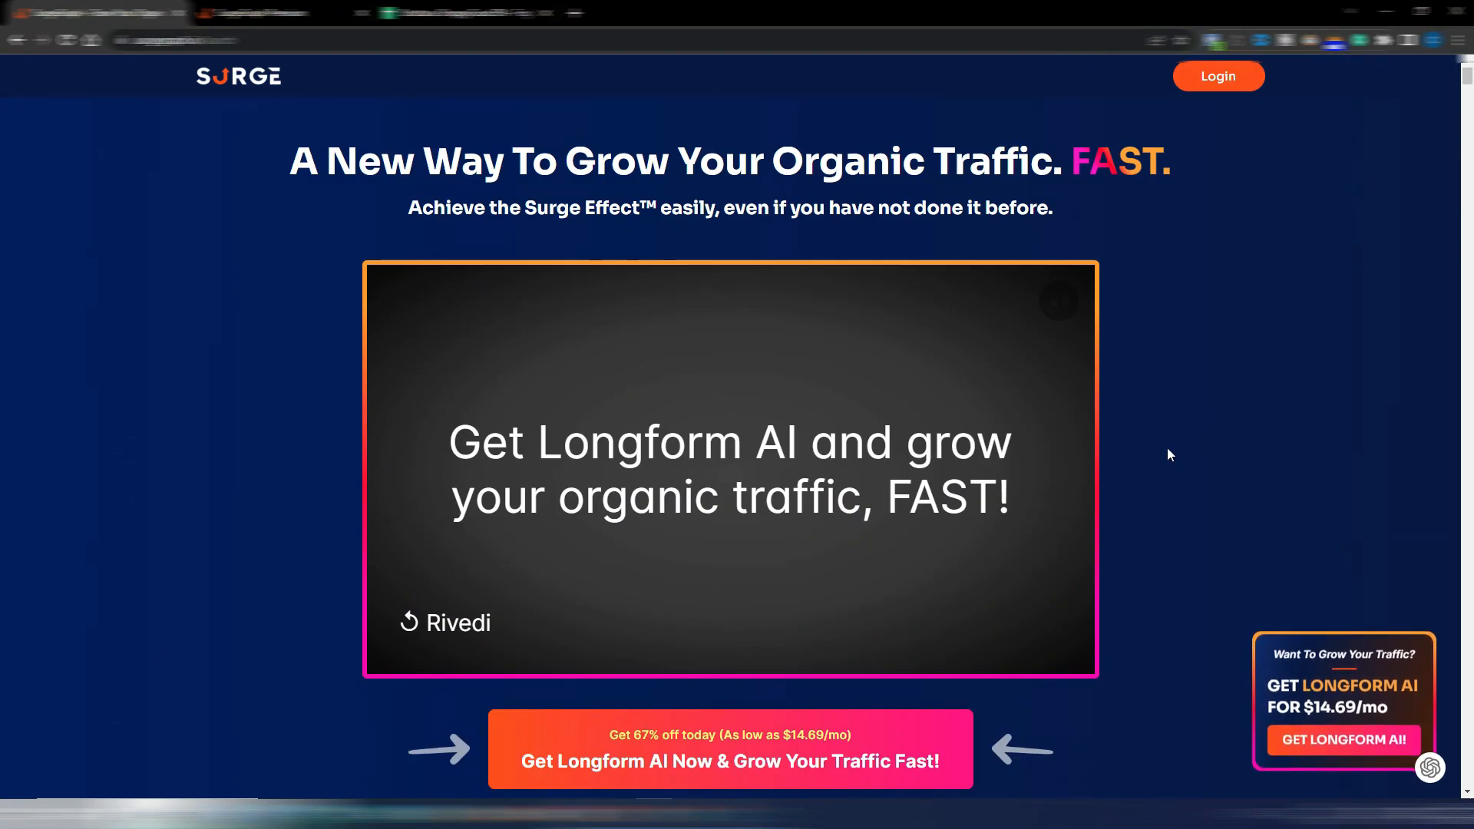